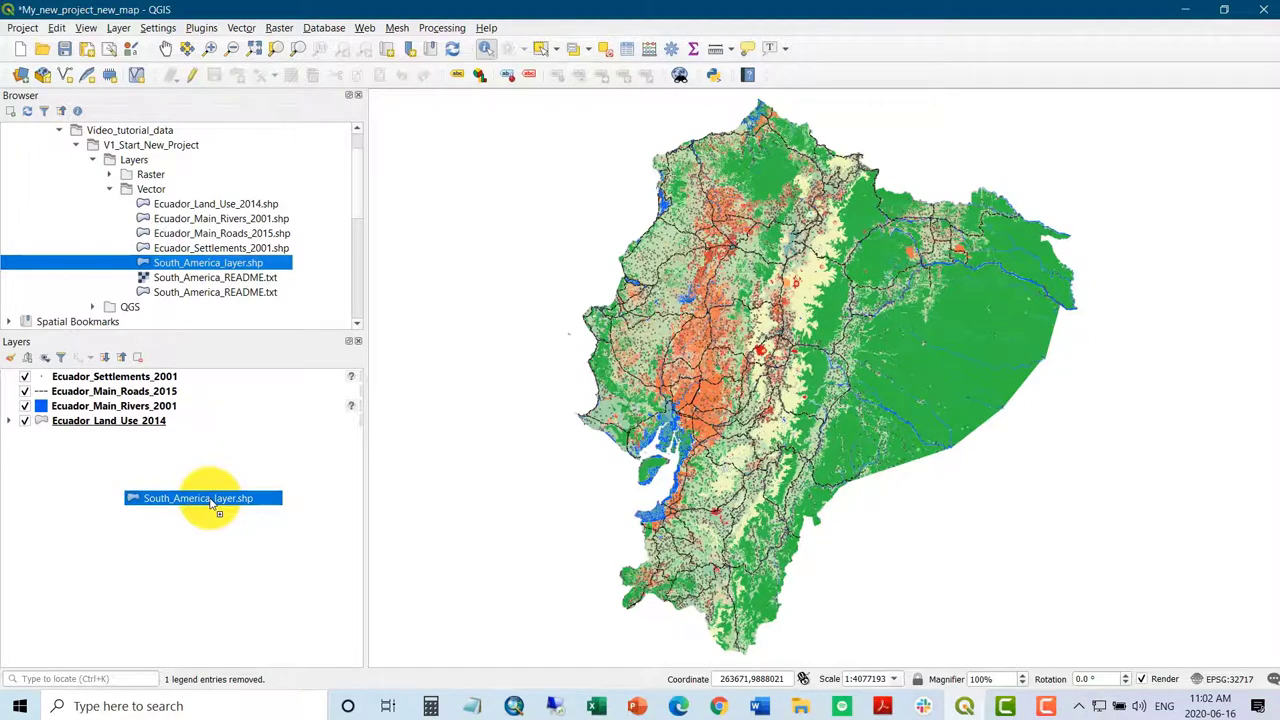
Add South_America_layer.shp to the project and place it beneath the Ecuador_Land_Use_2014 layer.
drag(210, 505, 210, 505)
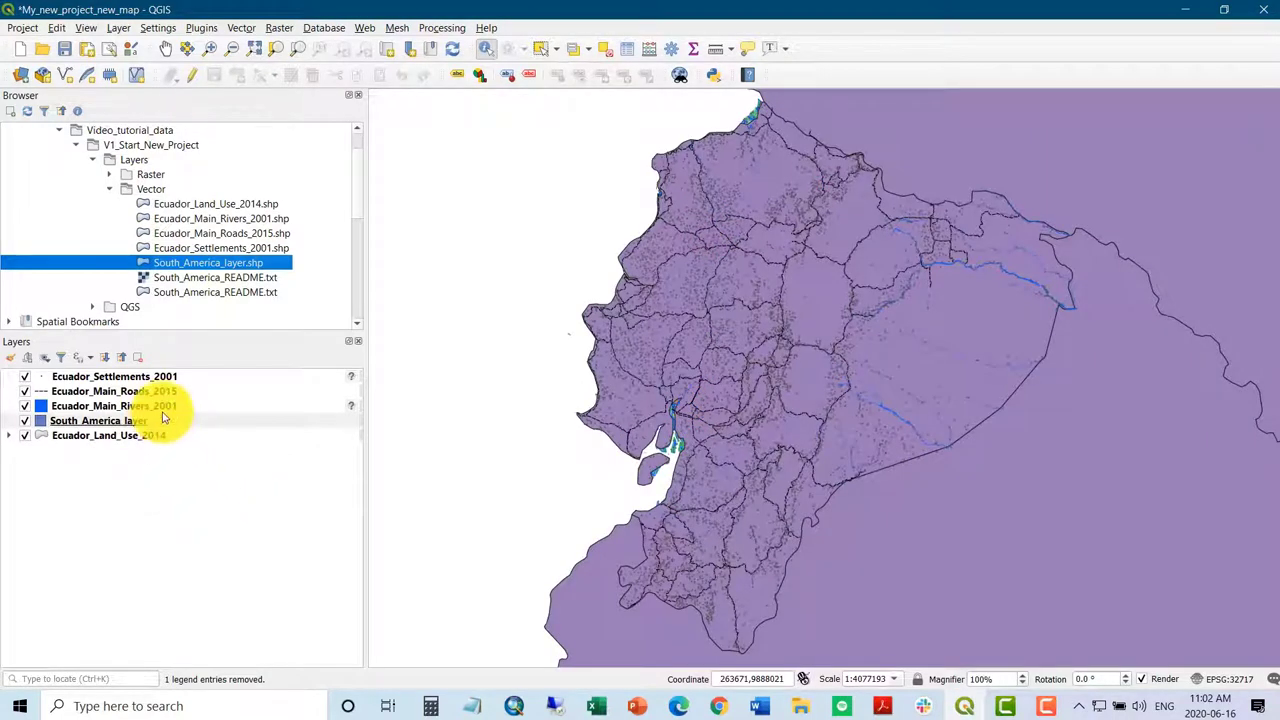
drag(177, 423, 171, 477)
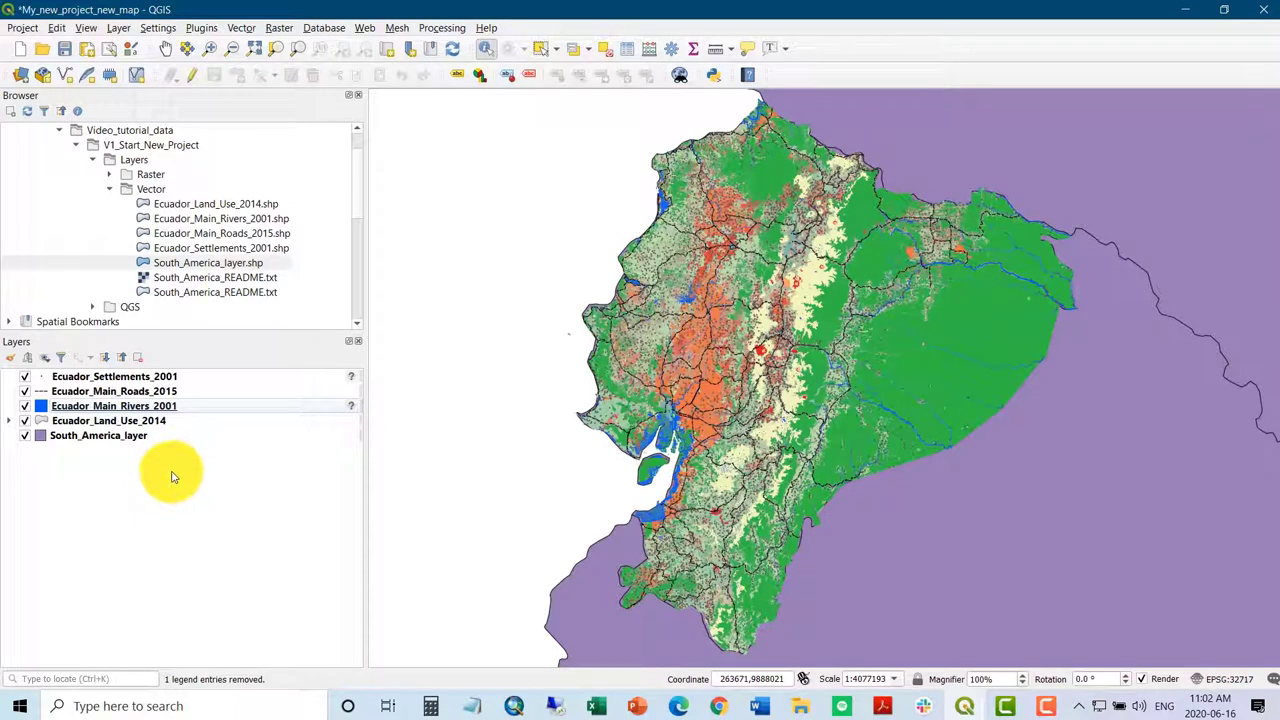
click(485, 50)
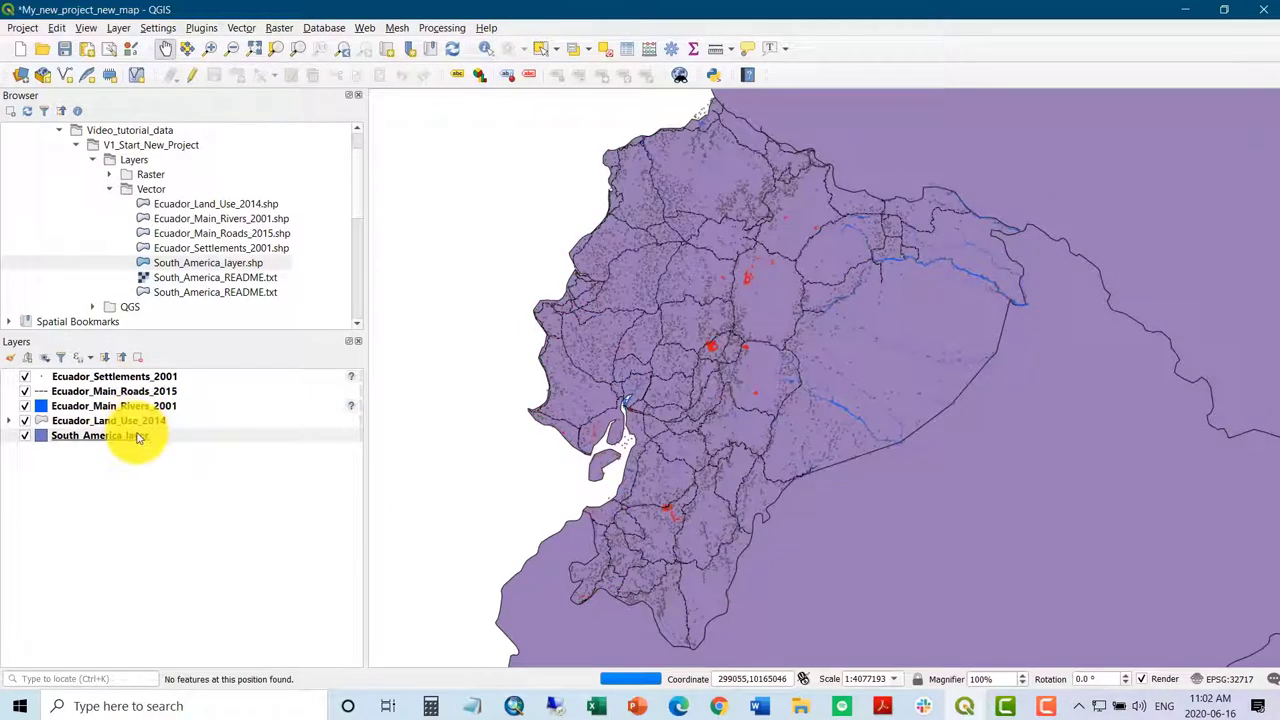
Move South_America_layer above all other layers in the layer order.
drag(138, 438, 155, 371)
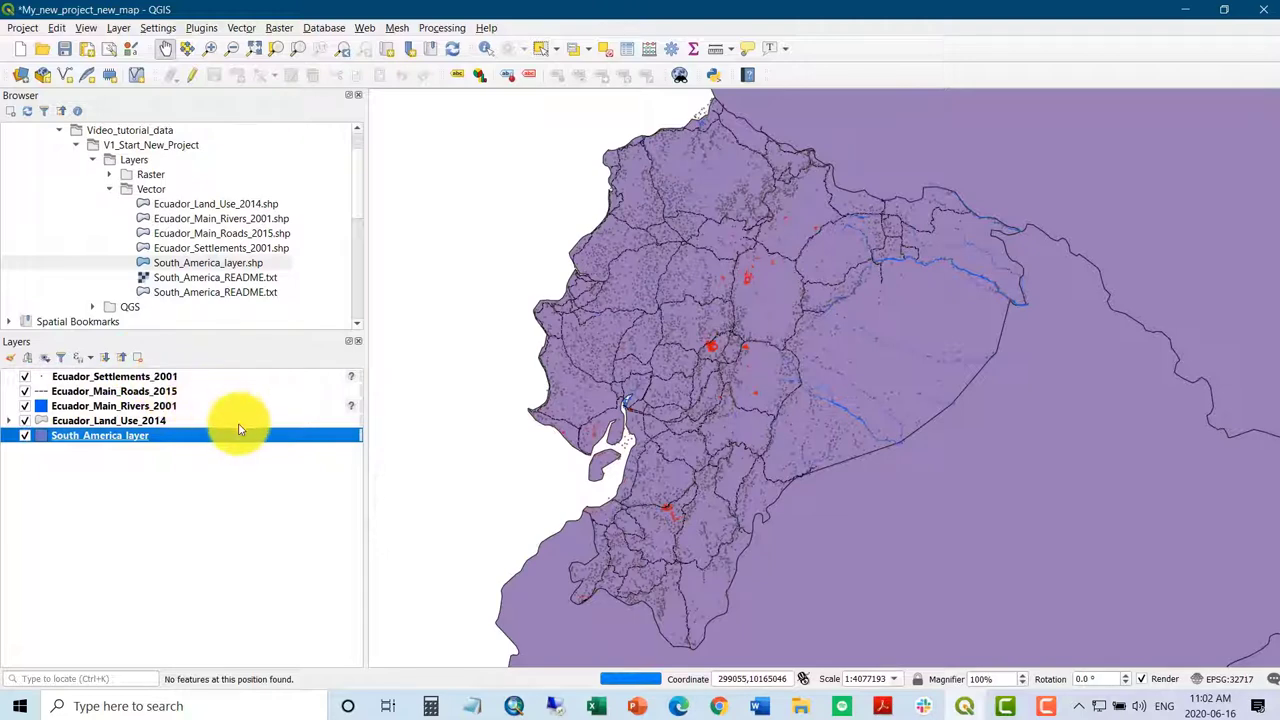
drag(240, 437, 235, 374)
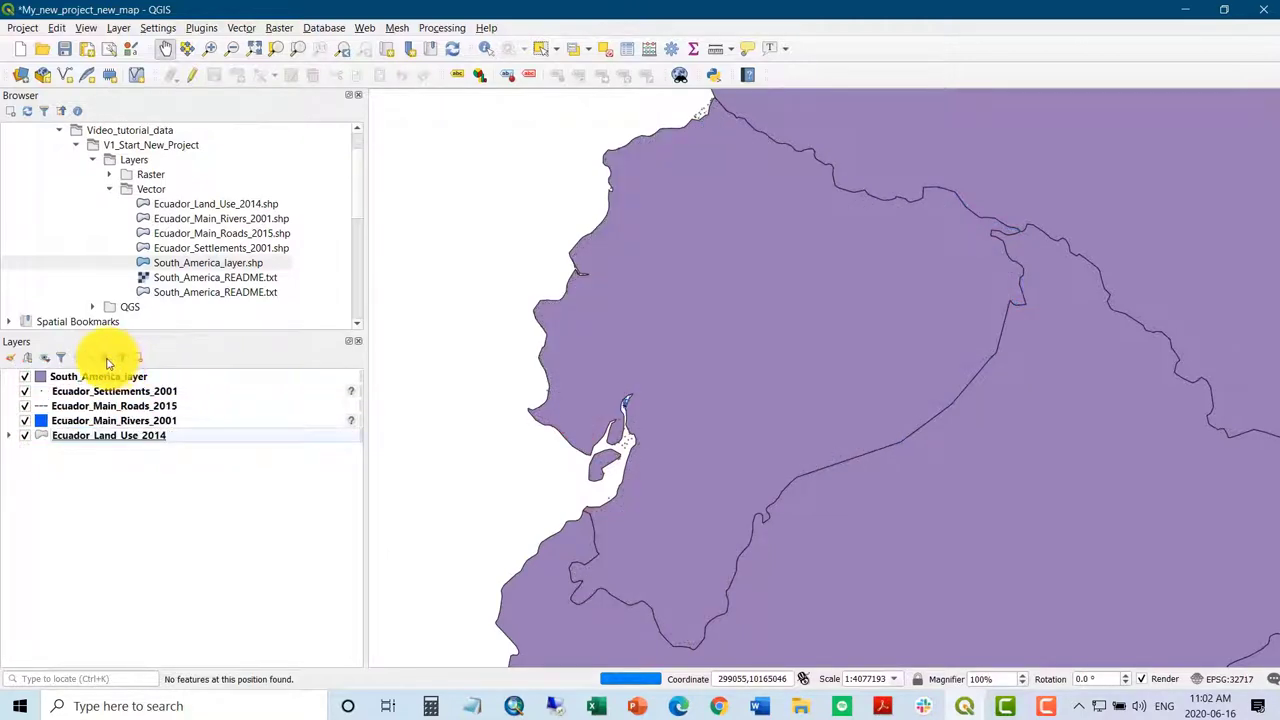
Identify the South_America_layer polygons north and southeast of Ecuador to read their country attribute, and close the results.
click(484, 50)
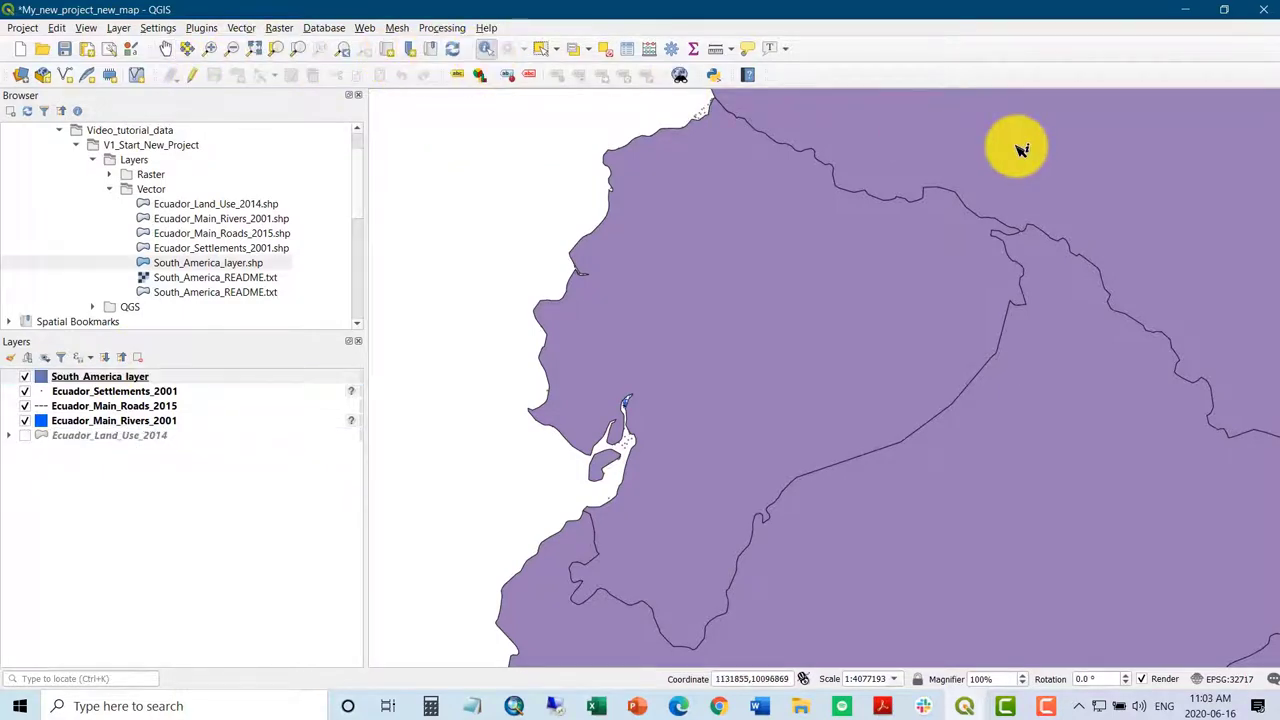
click(1016, 149)
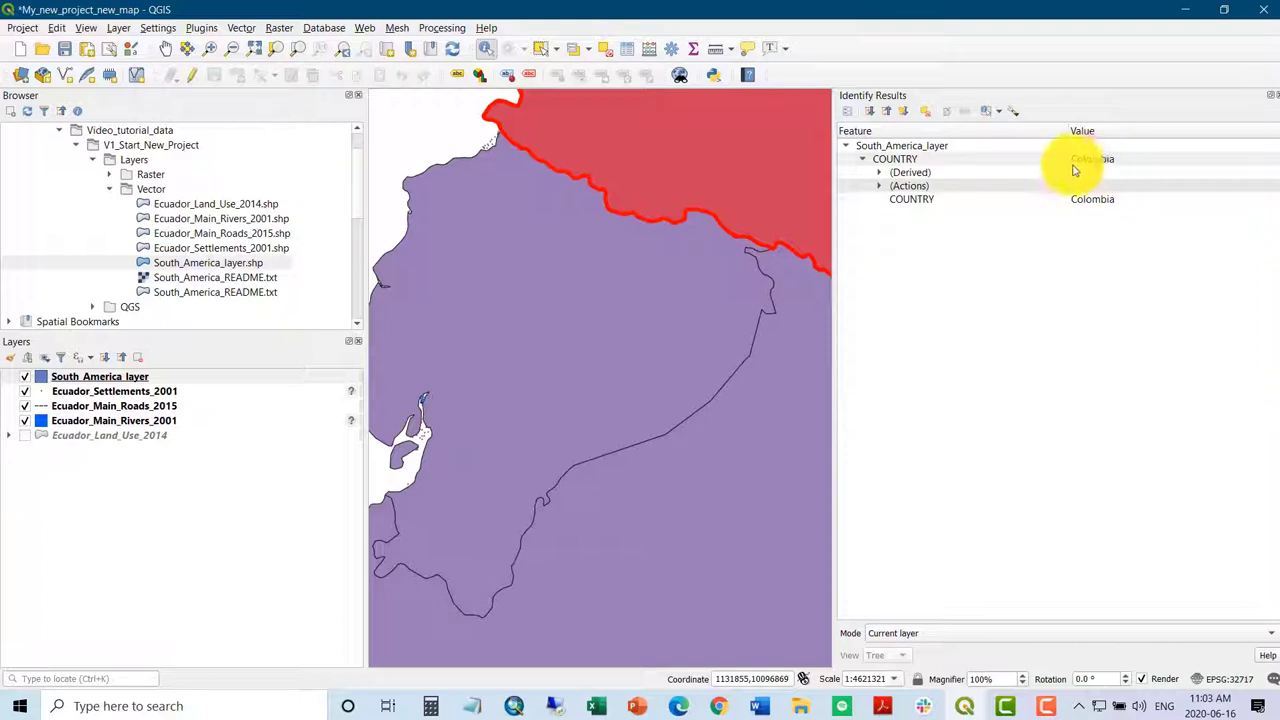
click(770, 545)
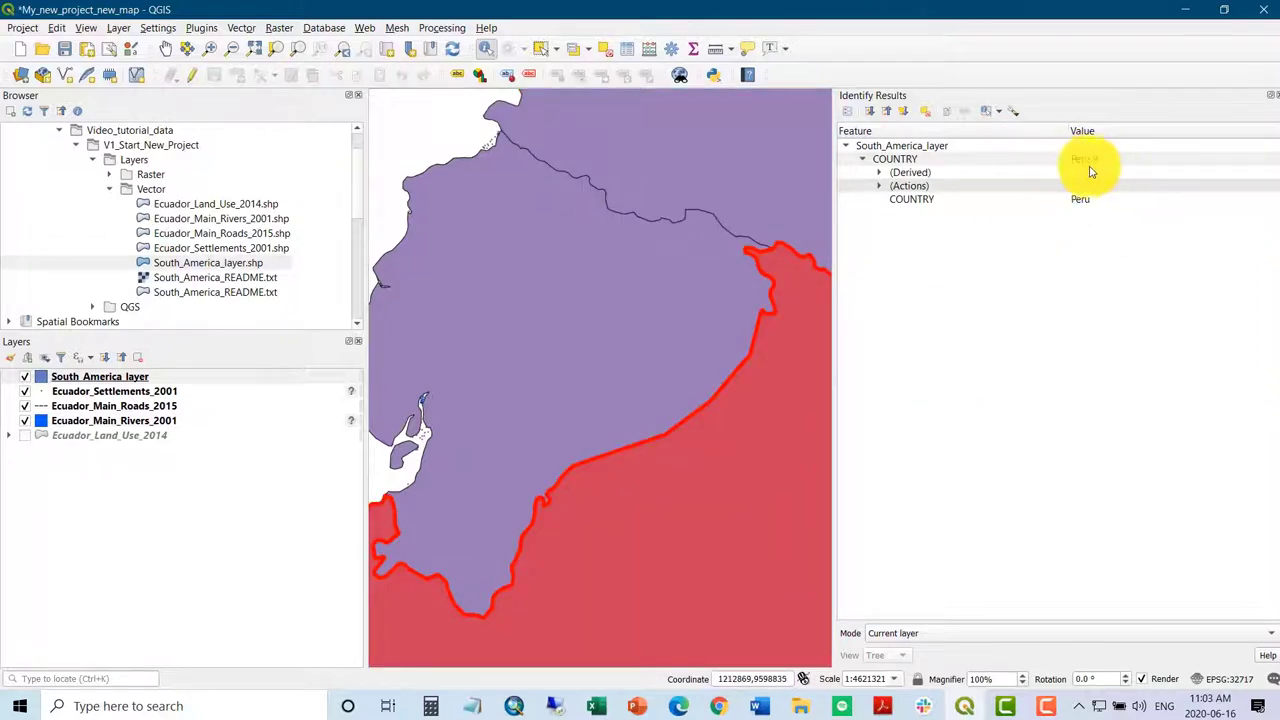
click(1270, 95)
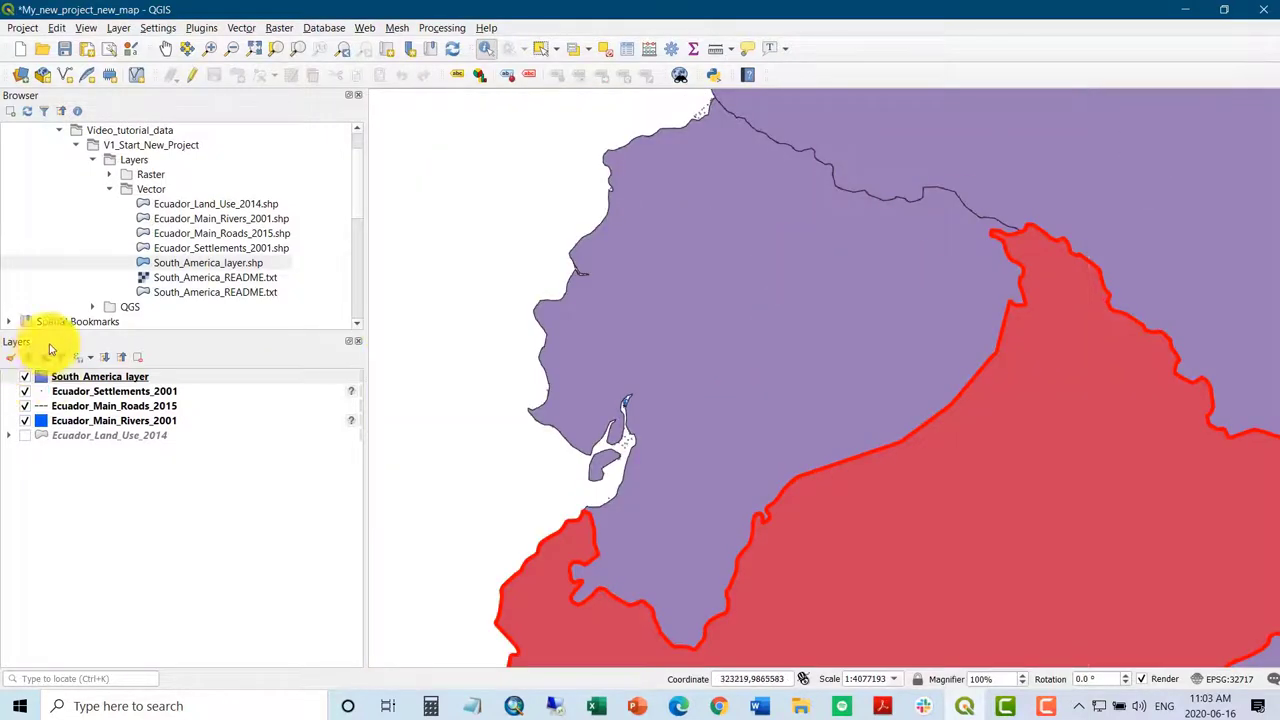
Move South_America_layer back to the end of the layer order, beneath Ecuador_Land_Use_2014.
mouse_move(80, 378)
mouse_down()
mouse_move(73, 477)
mouse_move(84, 478)
mouse_up()
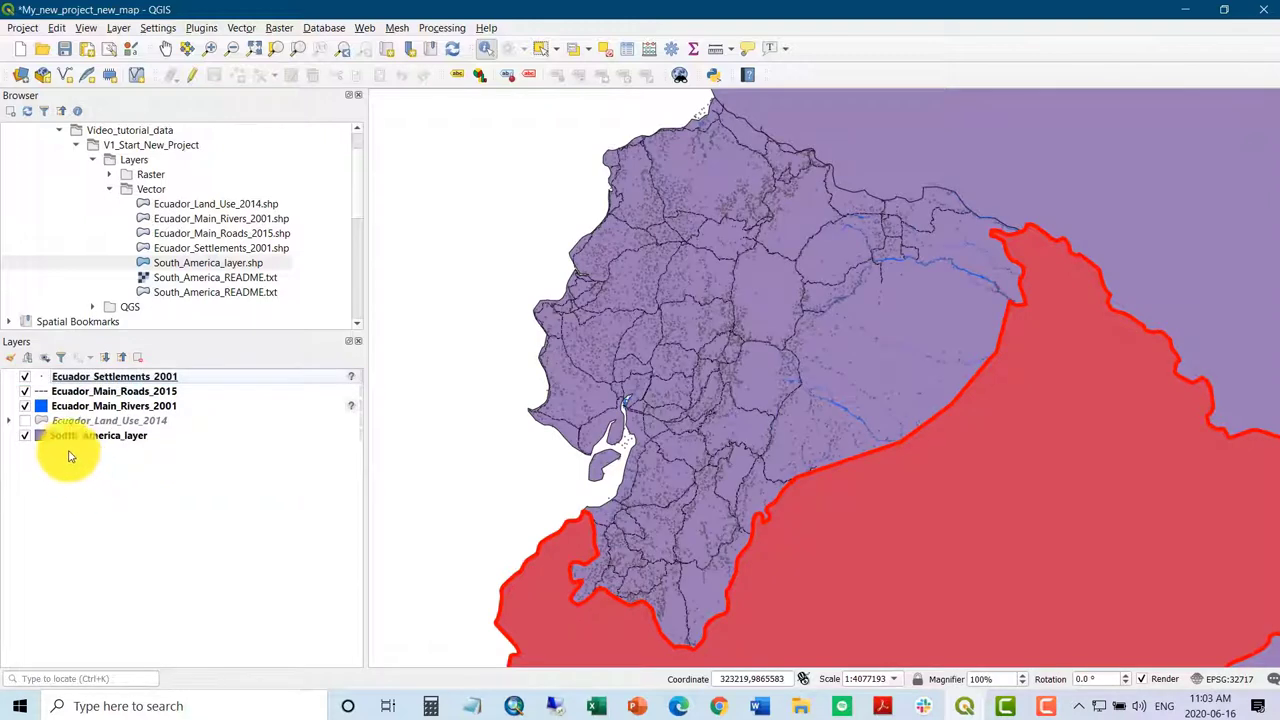
click(25, 435)
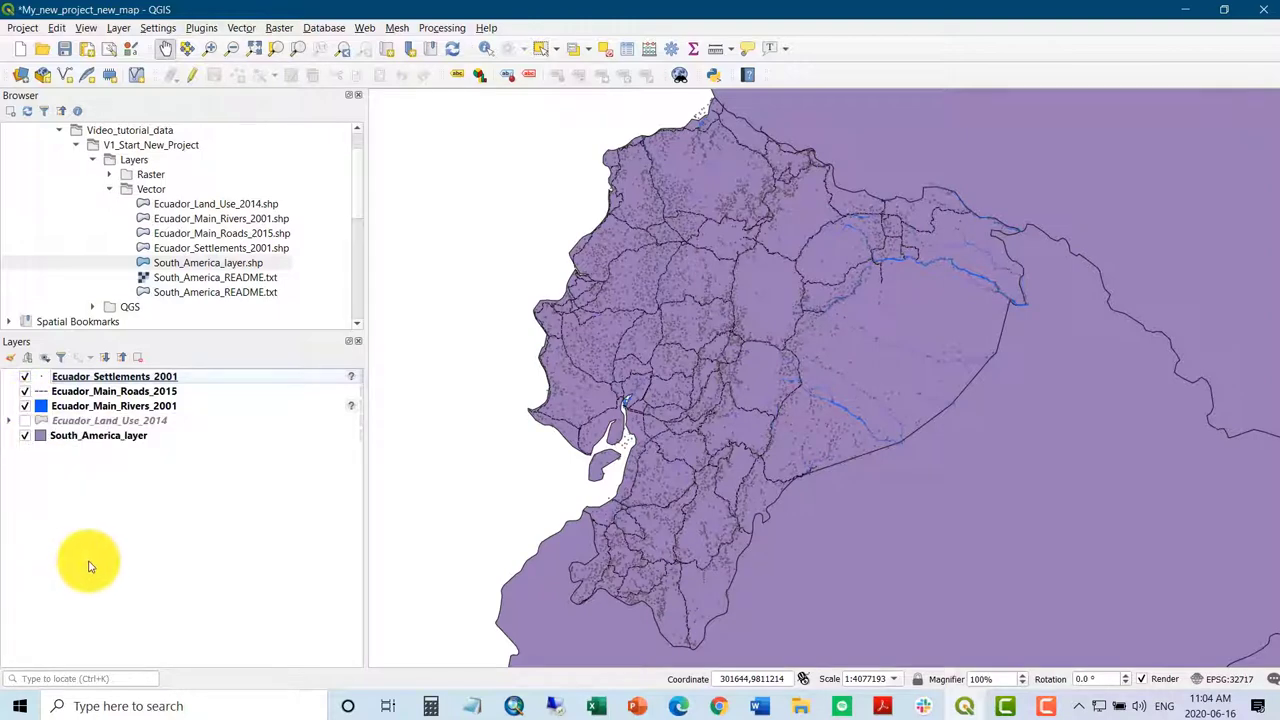
Restyle South_America_layer with the predefined gray 1 fill symbol and apply the change.
click(42, 440)
double_click(42, 440)
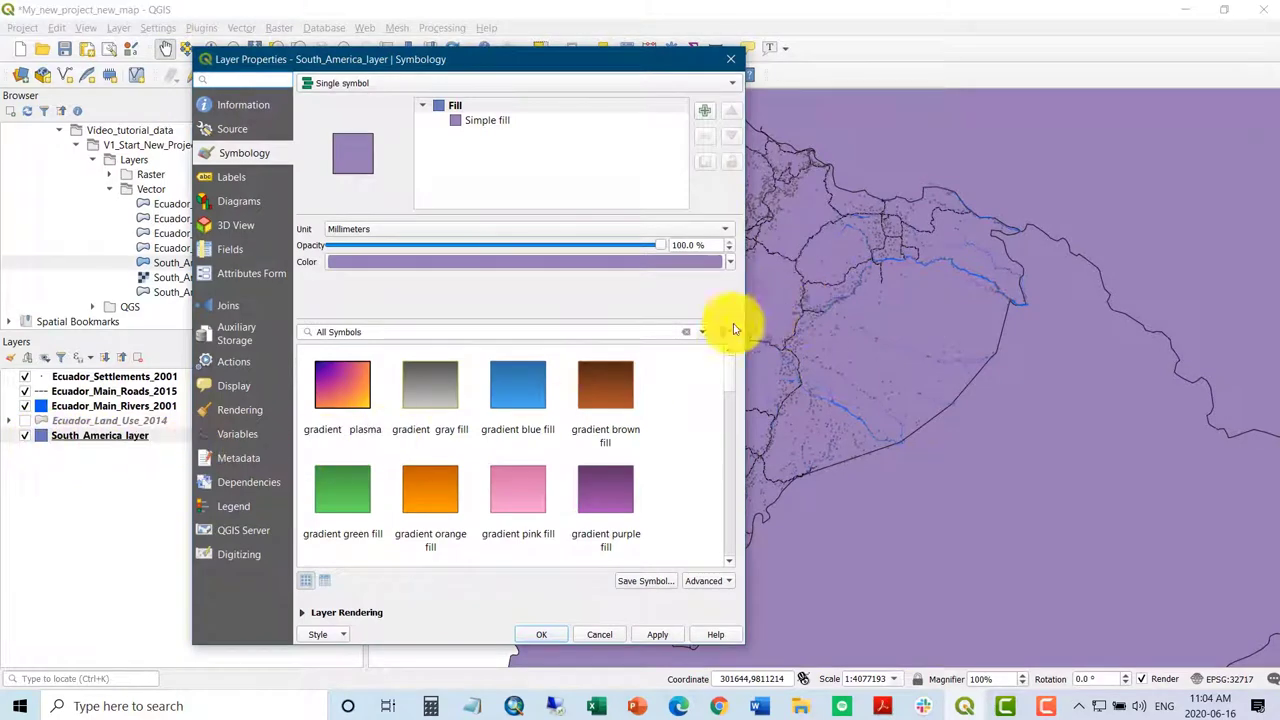
click(703, 331)
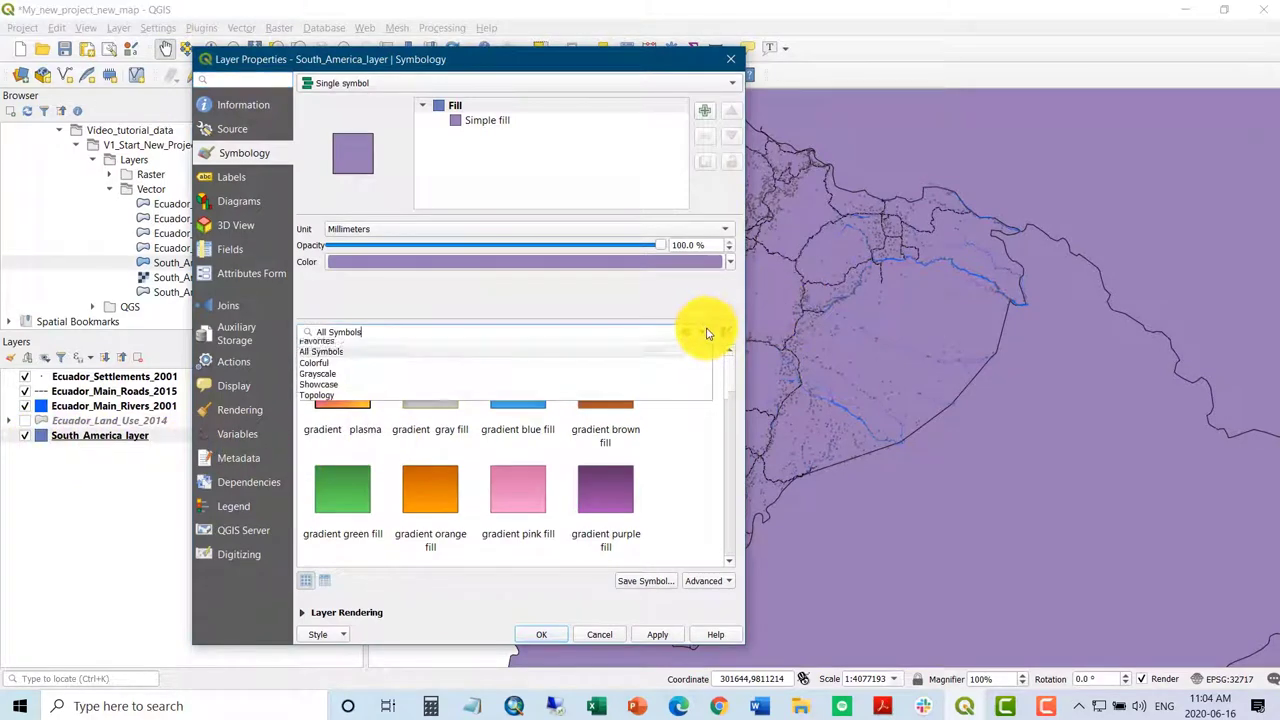
click(430, 357)
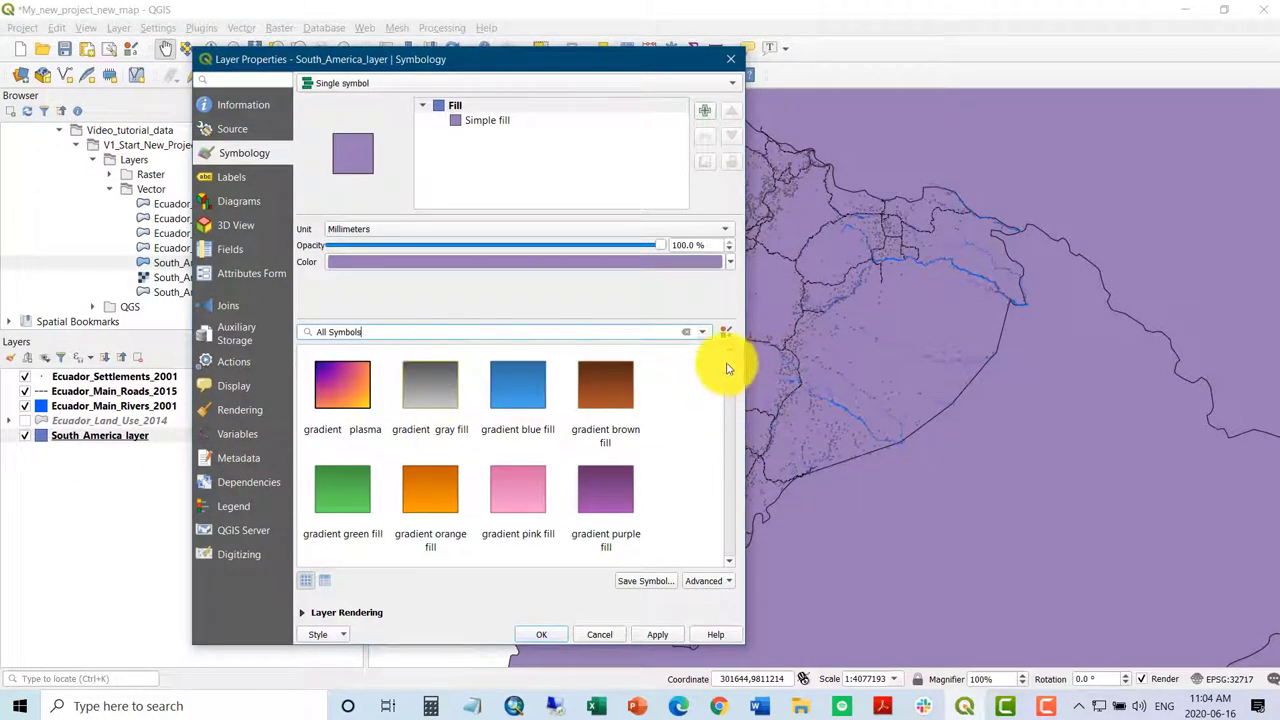
scroll(730, 379, down, 1)
scroll(730, 379, down, 1)
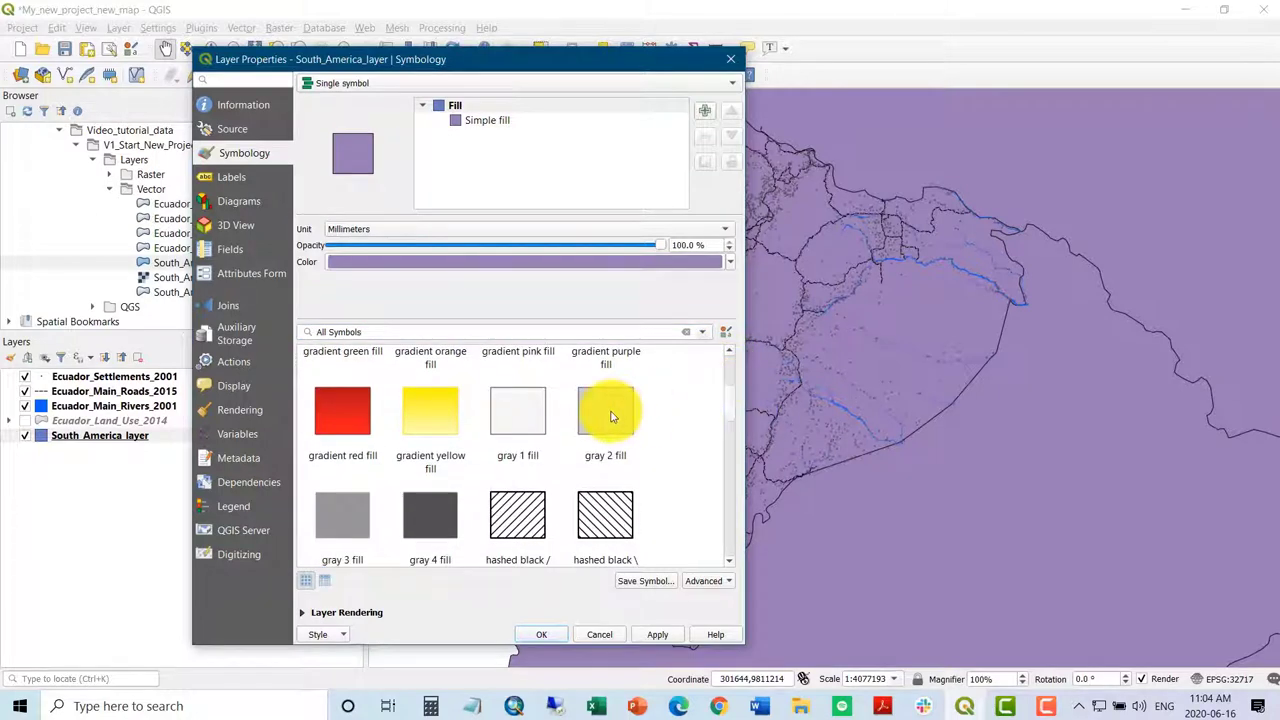
click(509, 418)
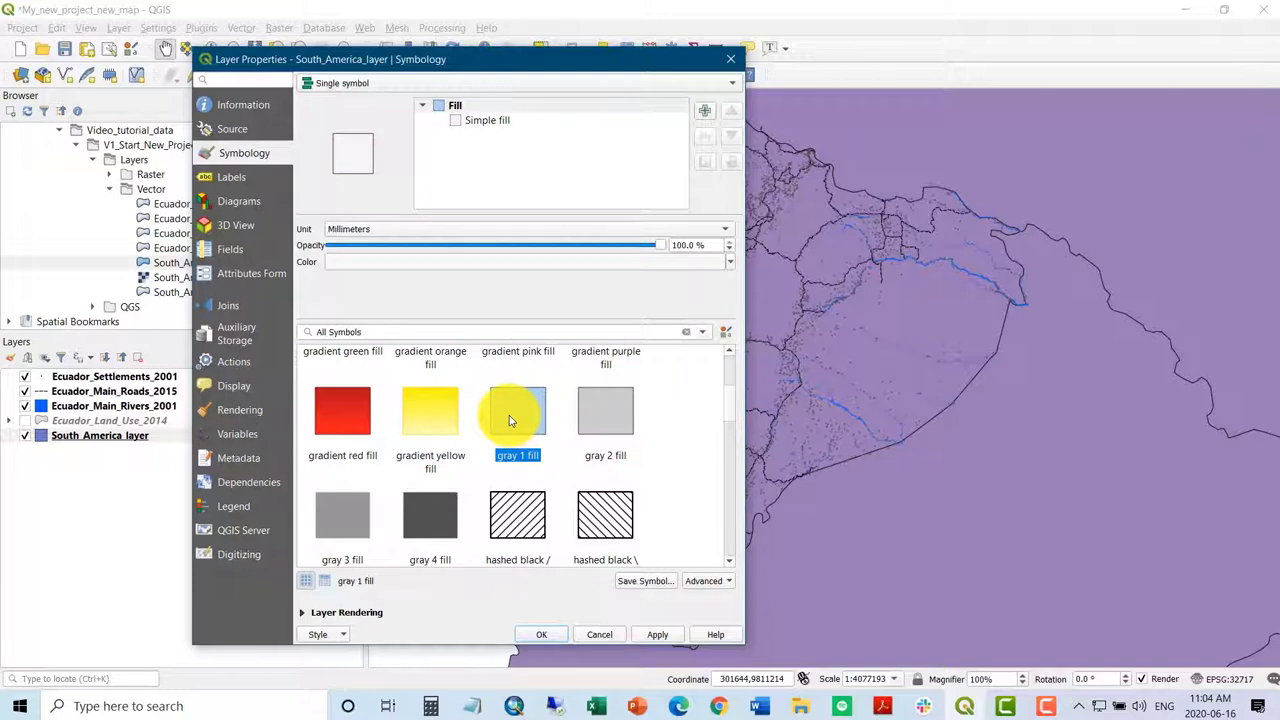
click(543, 634)
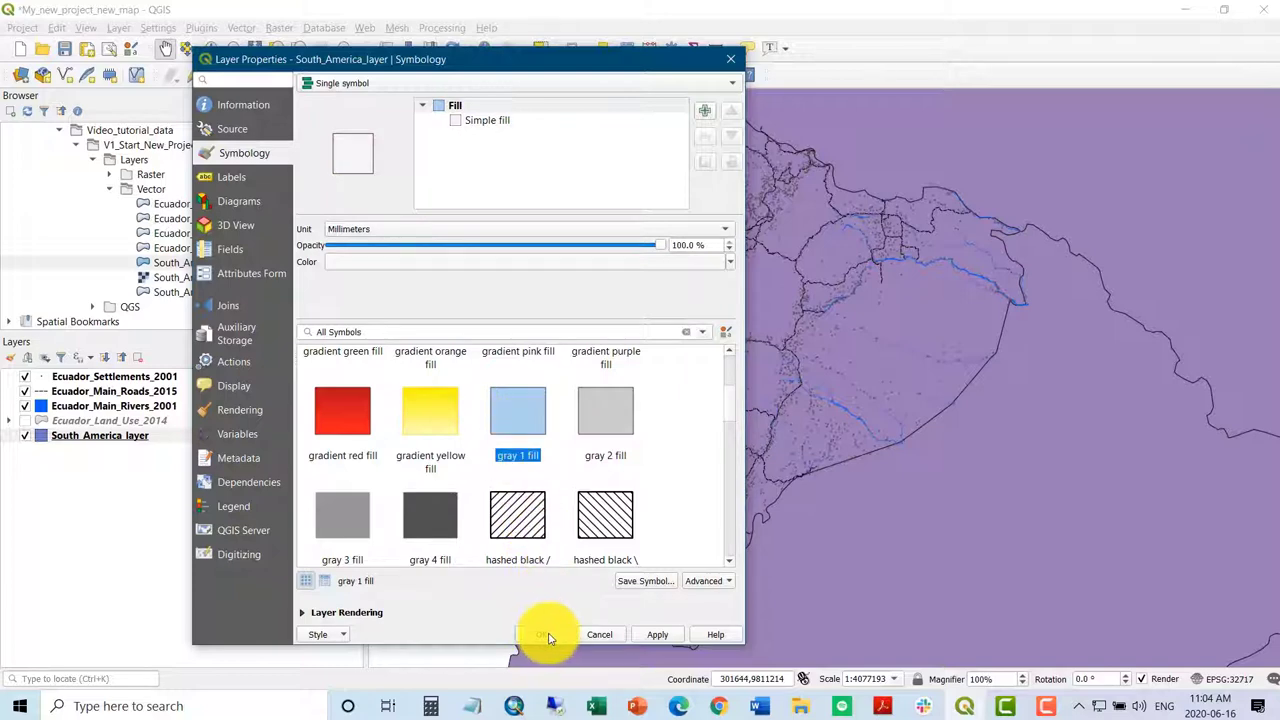
click(652, 634)
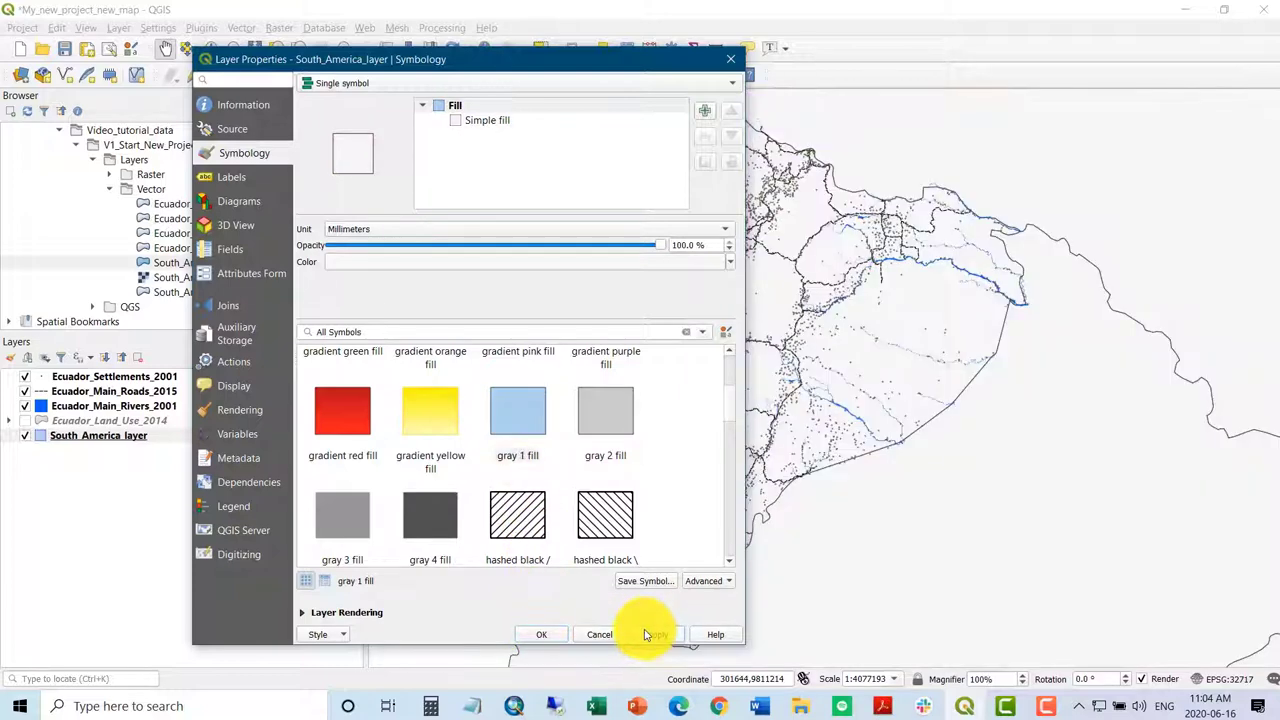
click(551, 634)
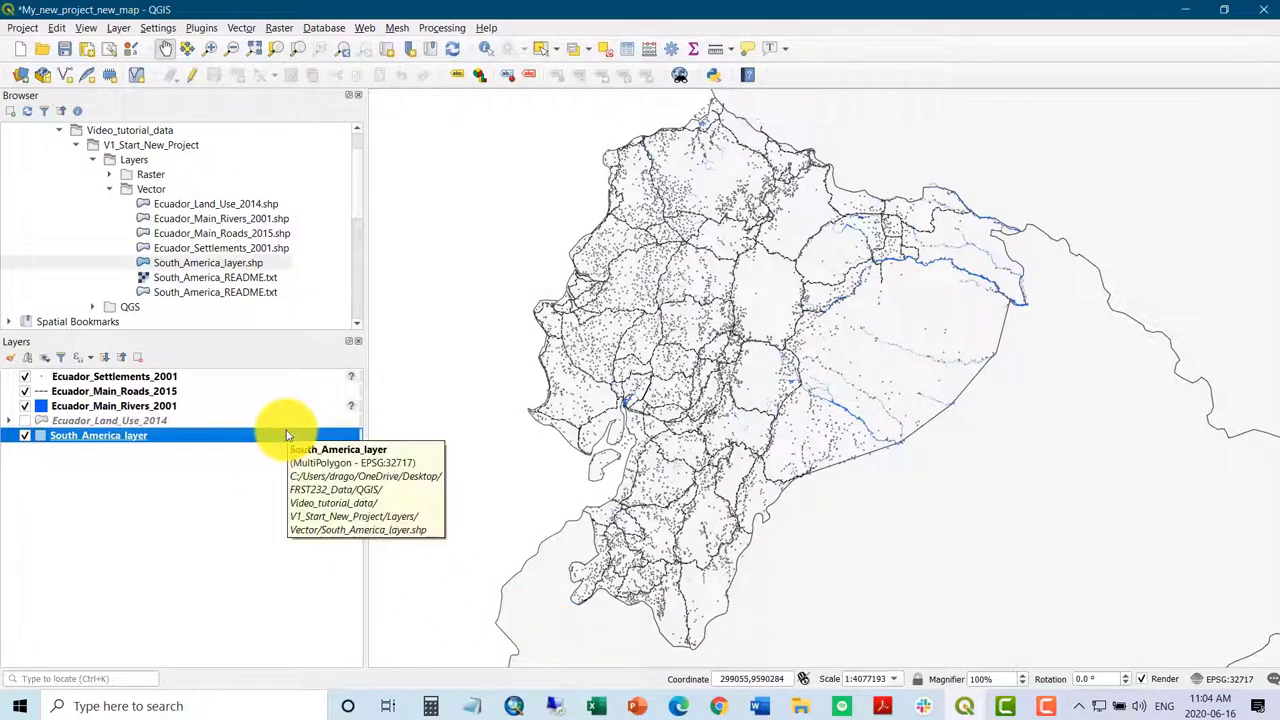
Make the Ecuador_Land_Use_2014 layer visible on the map again.
drag(607, 334, 606, 345)
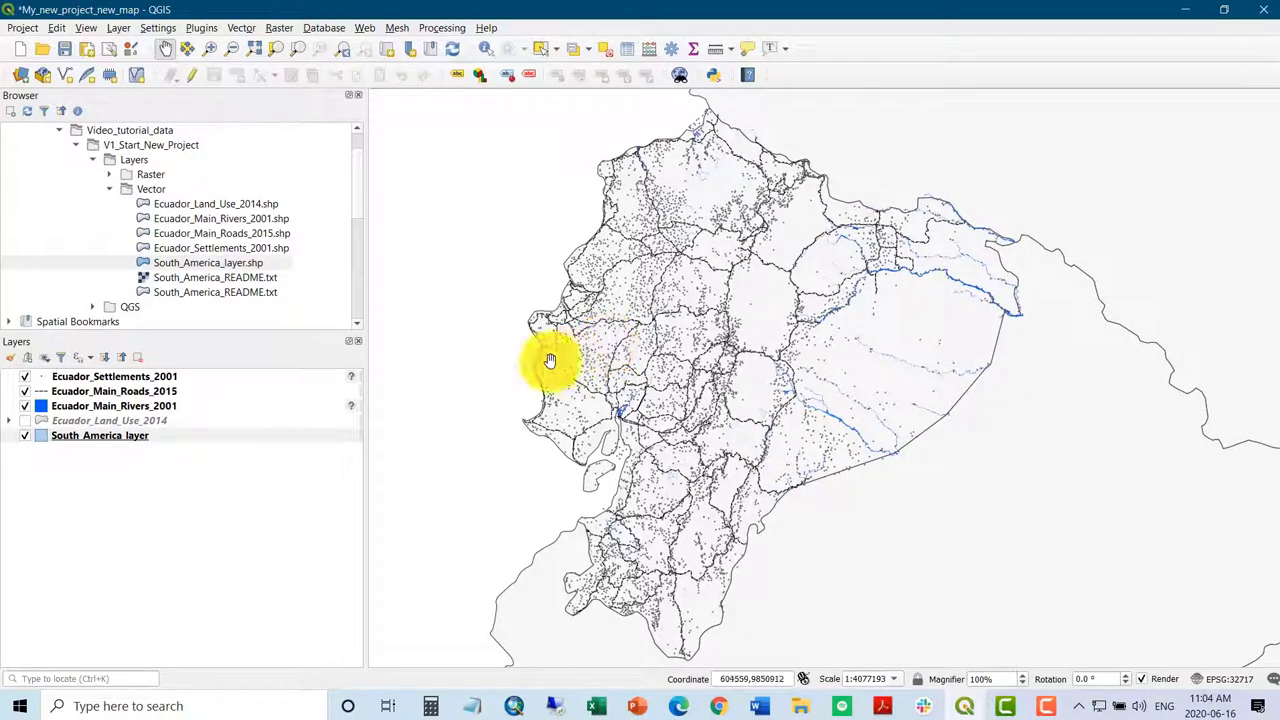
click(25, 427)
click(25, 423)
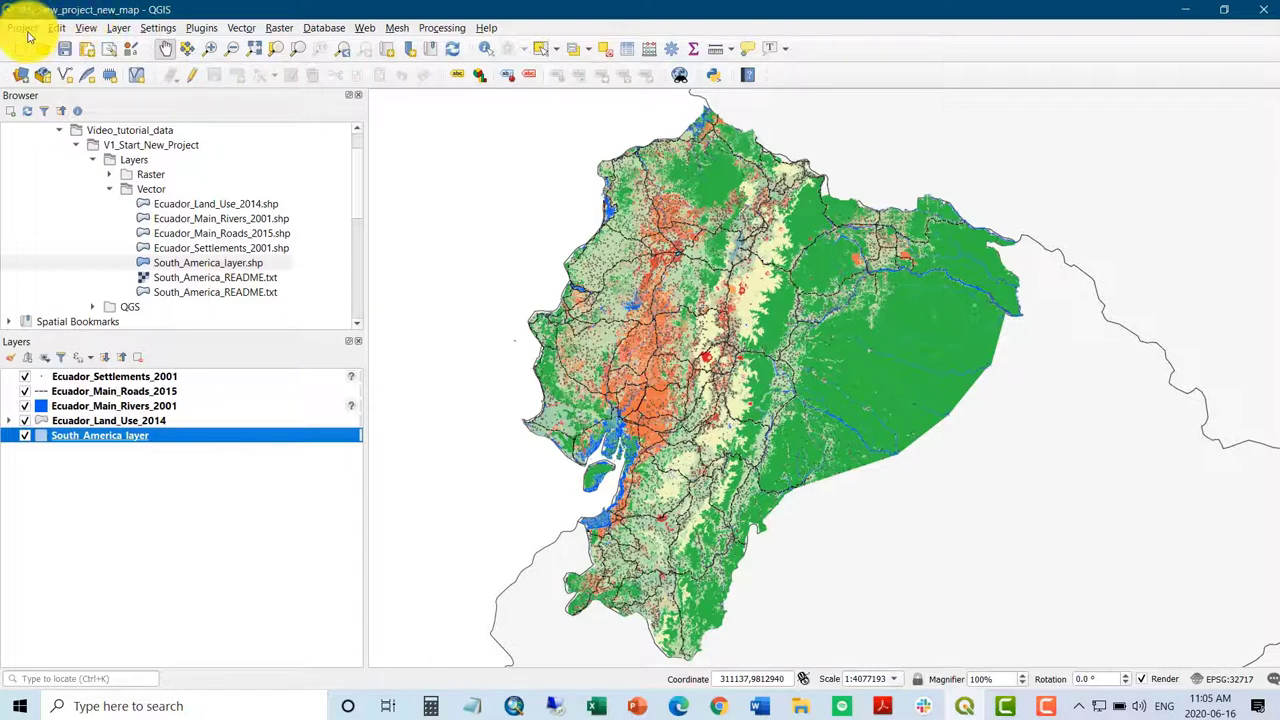
Create a new print layout titled My_new_map.
click(26, 29)
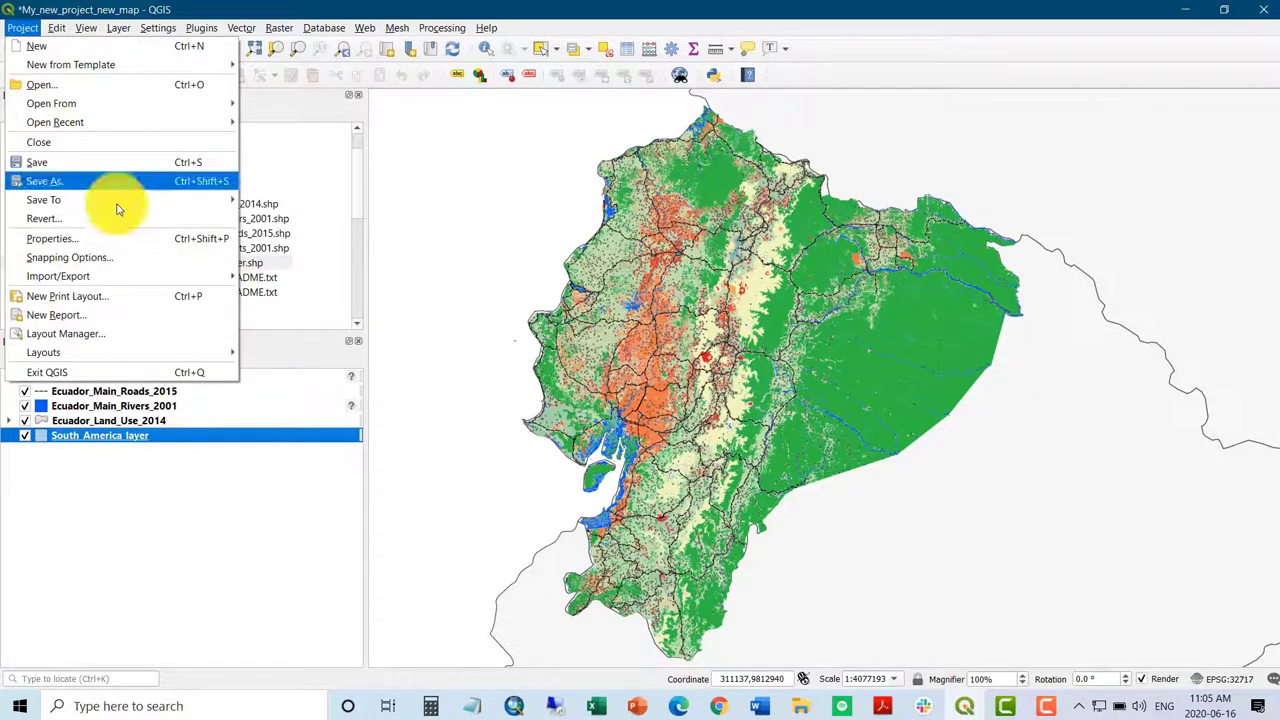
click(131, 296)
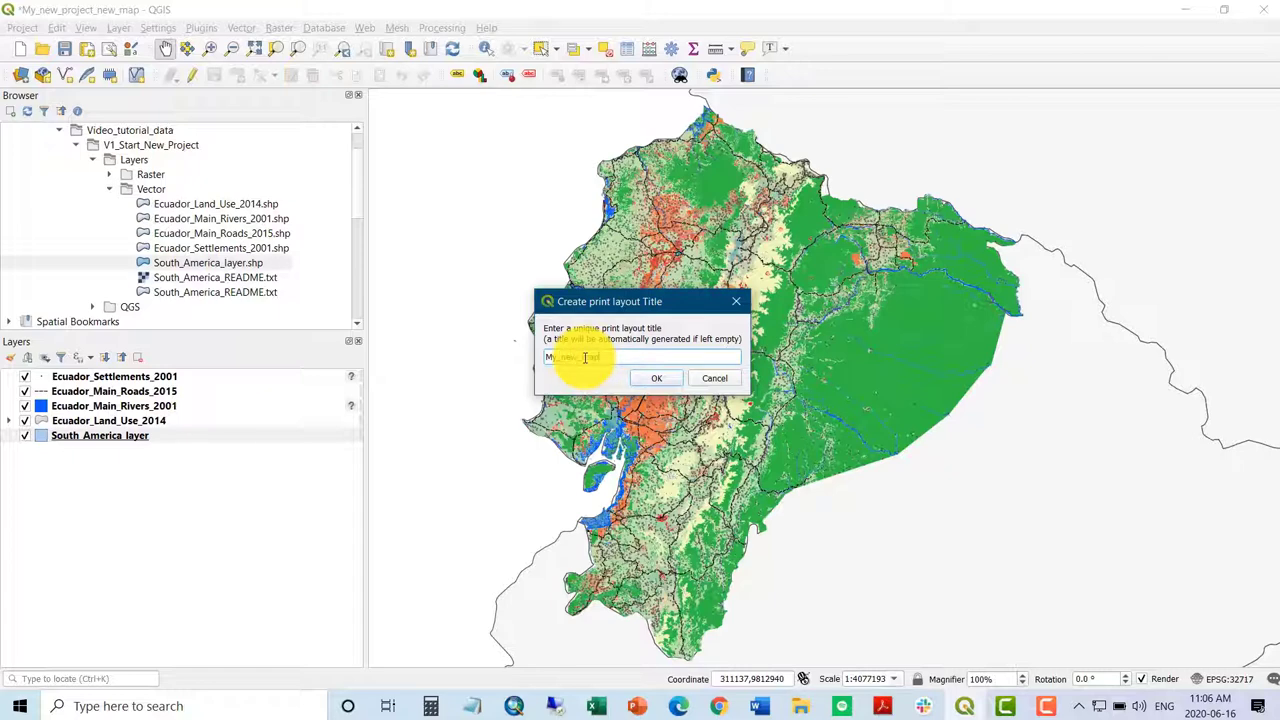
click(660, 377)
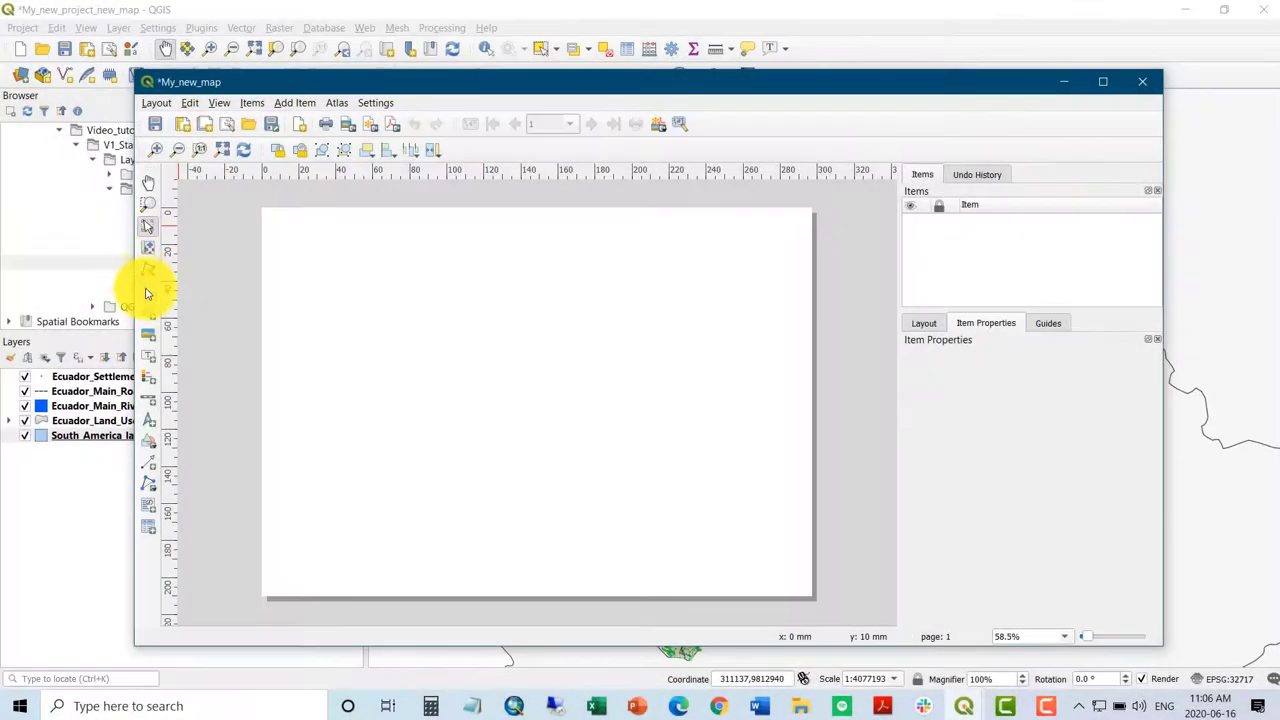
Add a map frame about 204 mm wide and 170 mm high to the layout page.
click(147, 292)
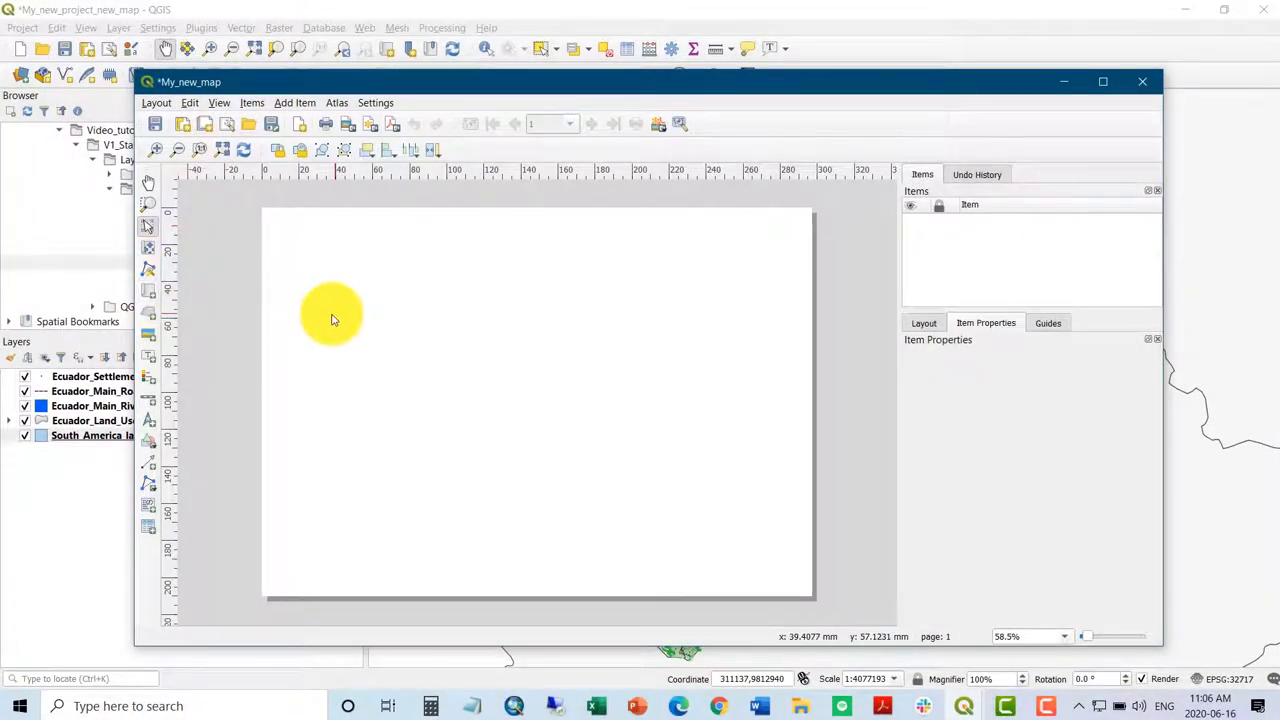
click(148, 290)
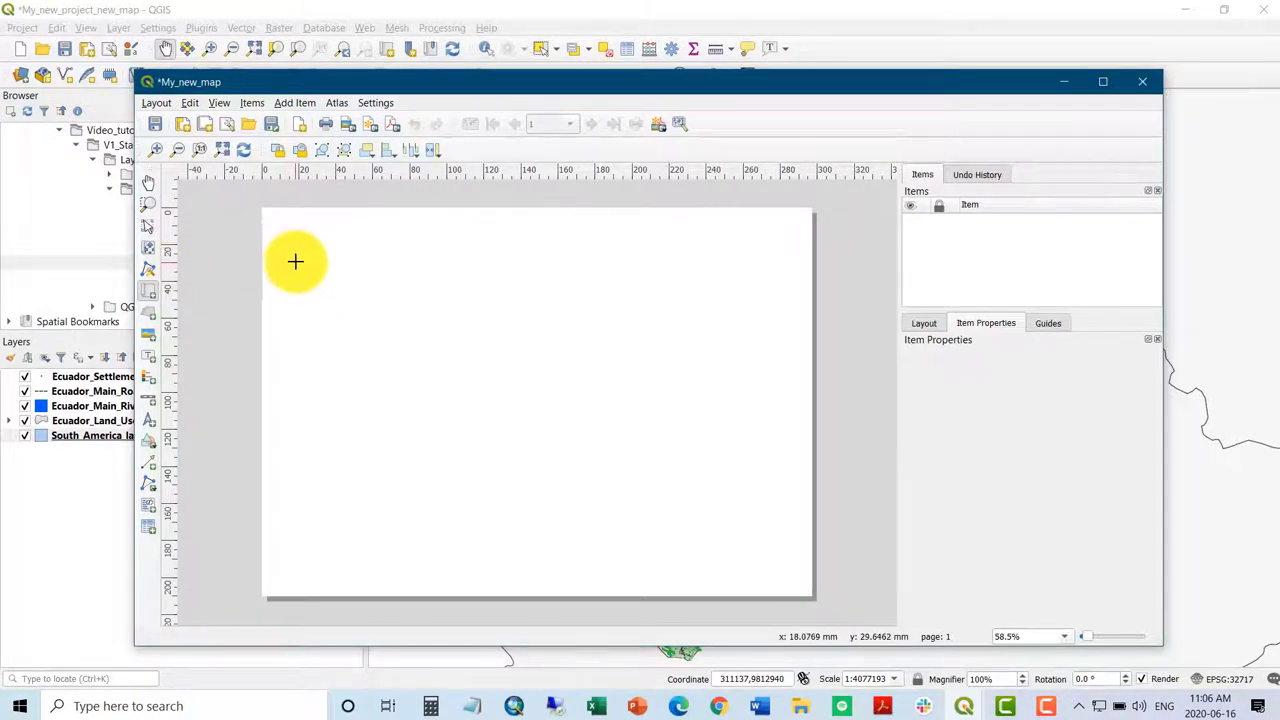
drag(294, 262, 673, 578)
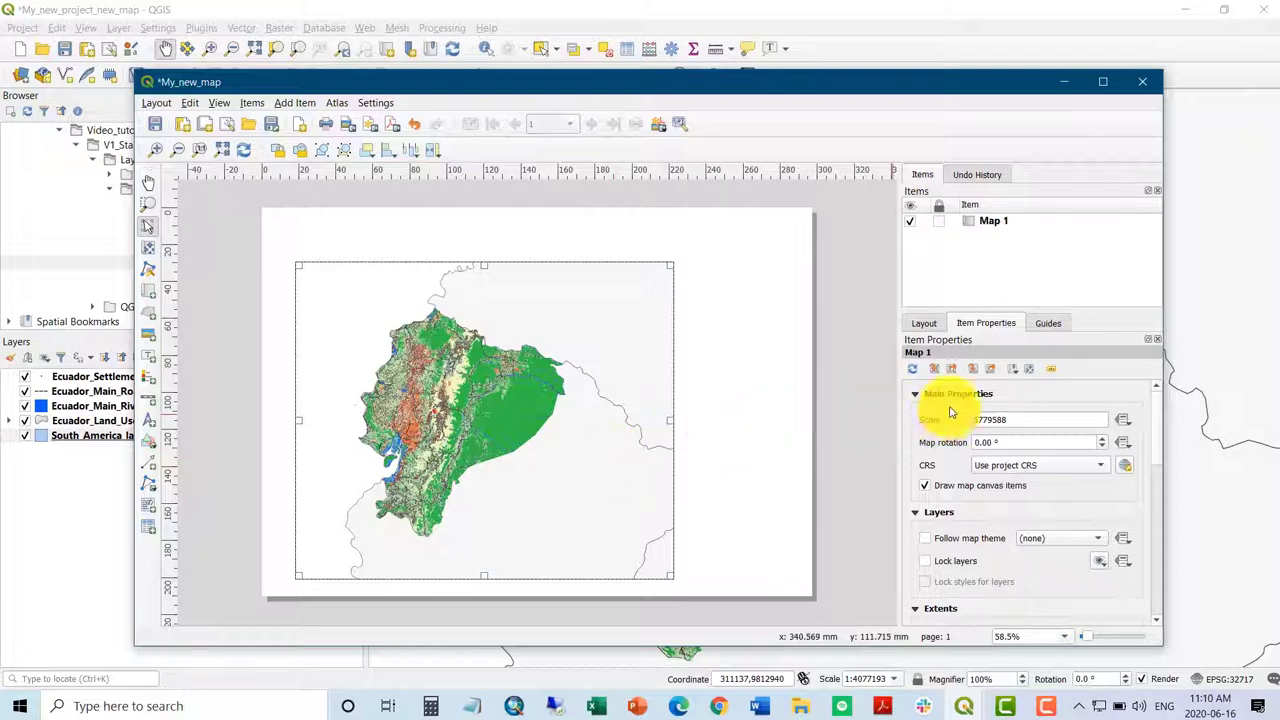
Review the general layout settings and return to the properties of Map 1.
click(924, 323)
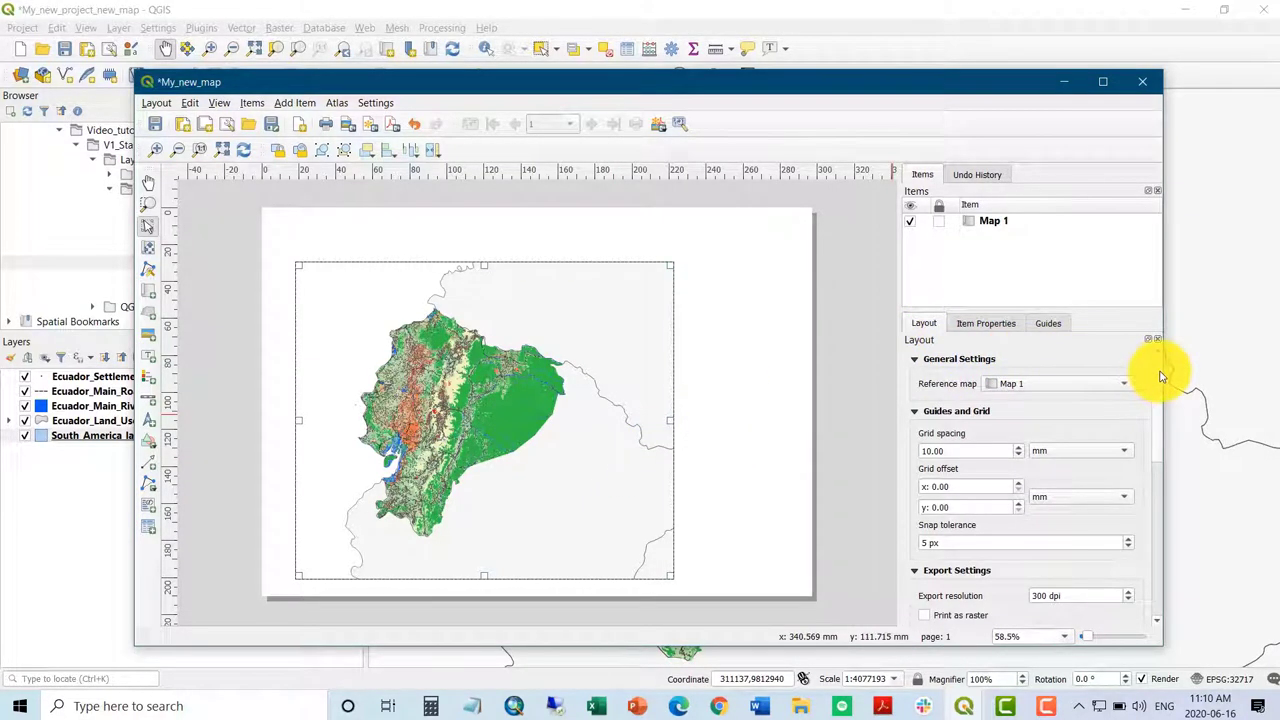
mouse_move(1162, 376)
mouse_down()
mouse_move(1174, 551)
mouse_move(1165, 376)
mouse_up()
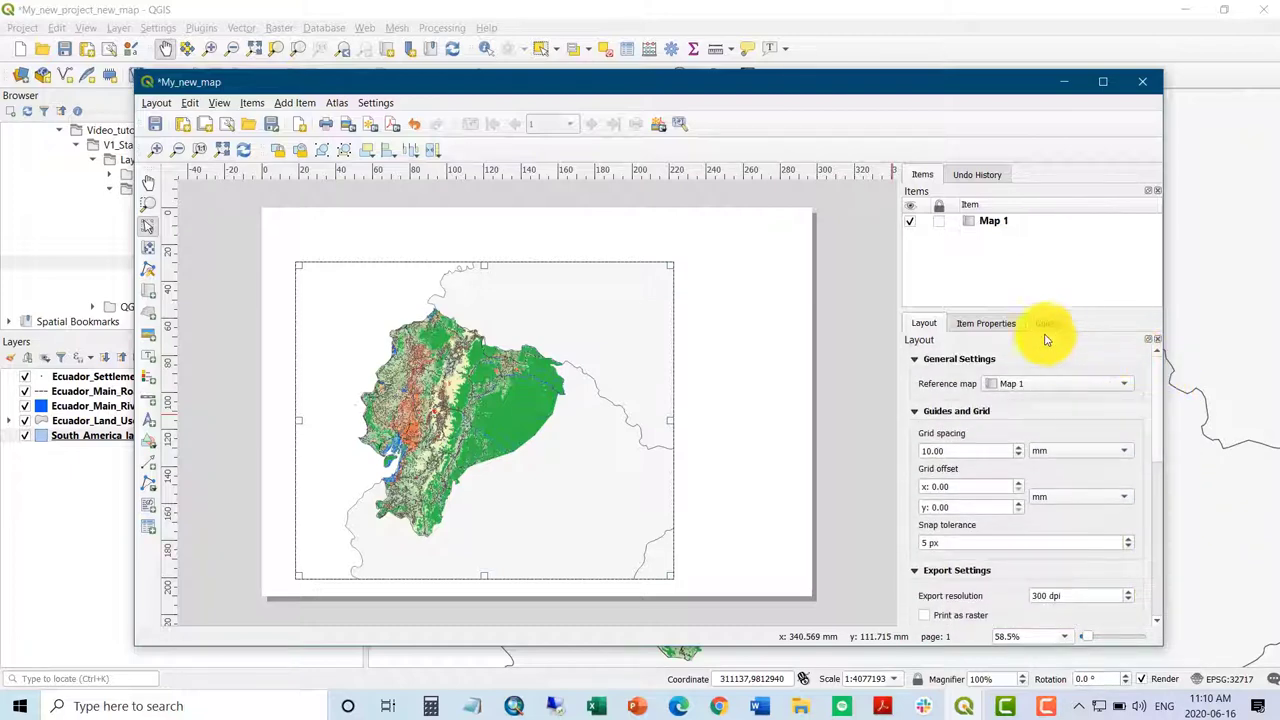
click(987, 323)
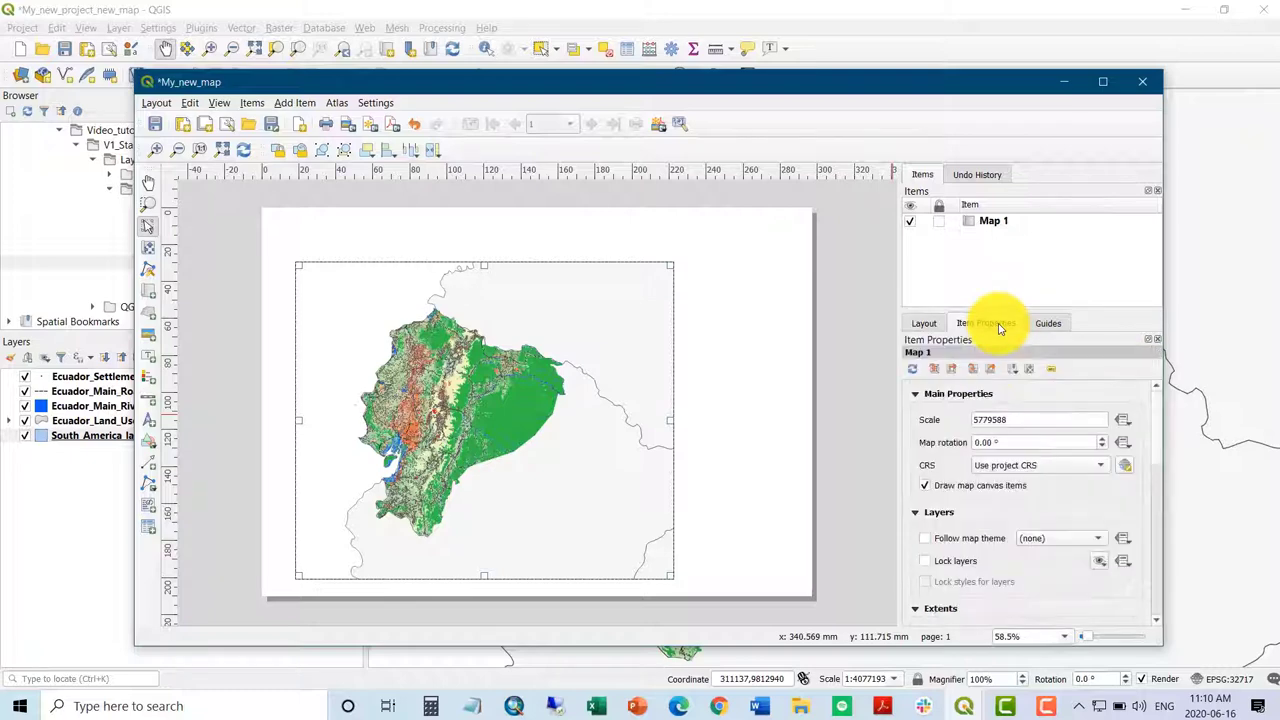
Set the scale of Map 1 to 5000000.
double_click(1064, 420)
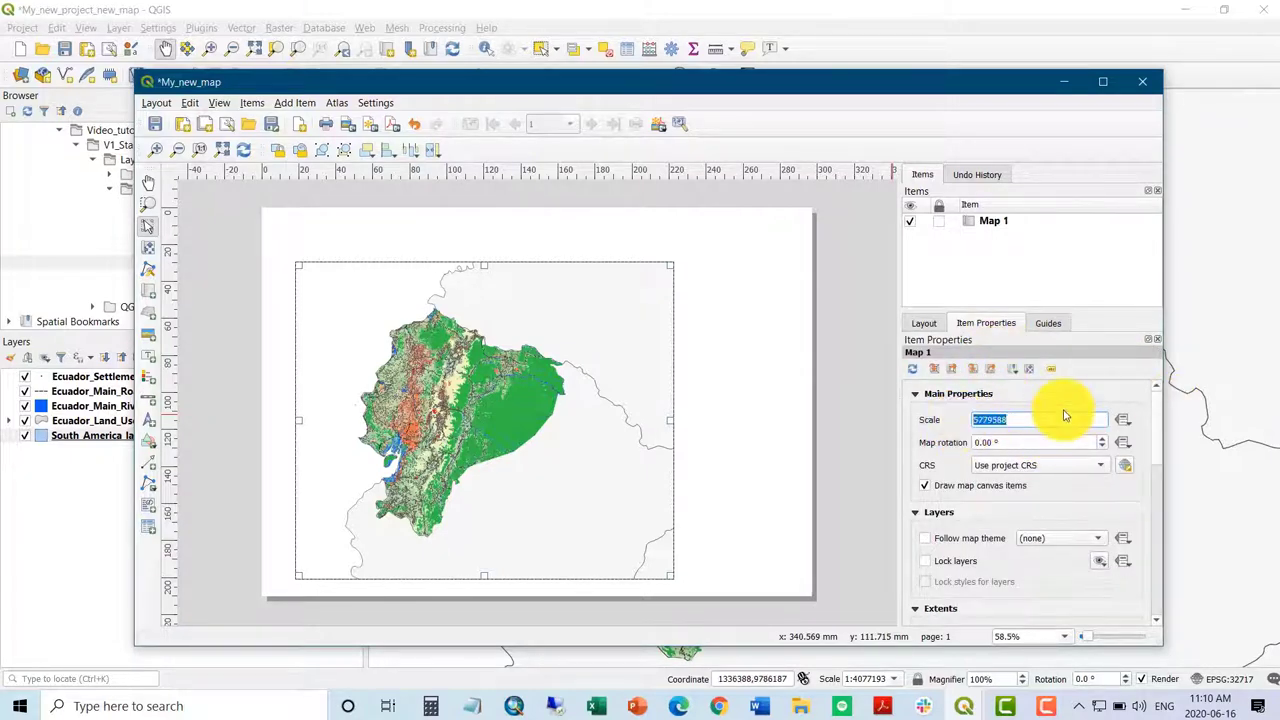
text(3000000)
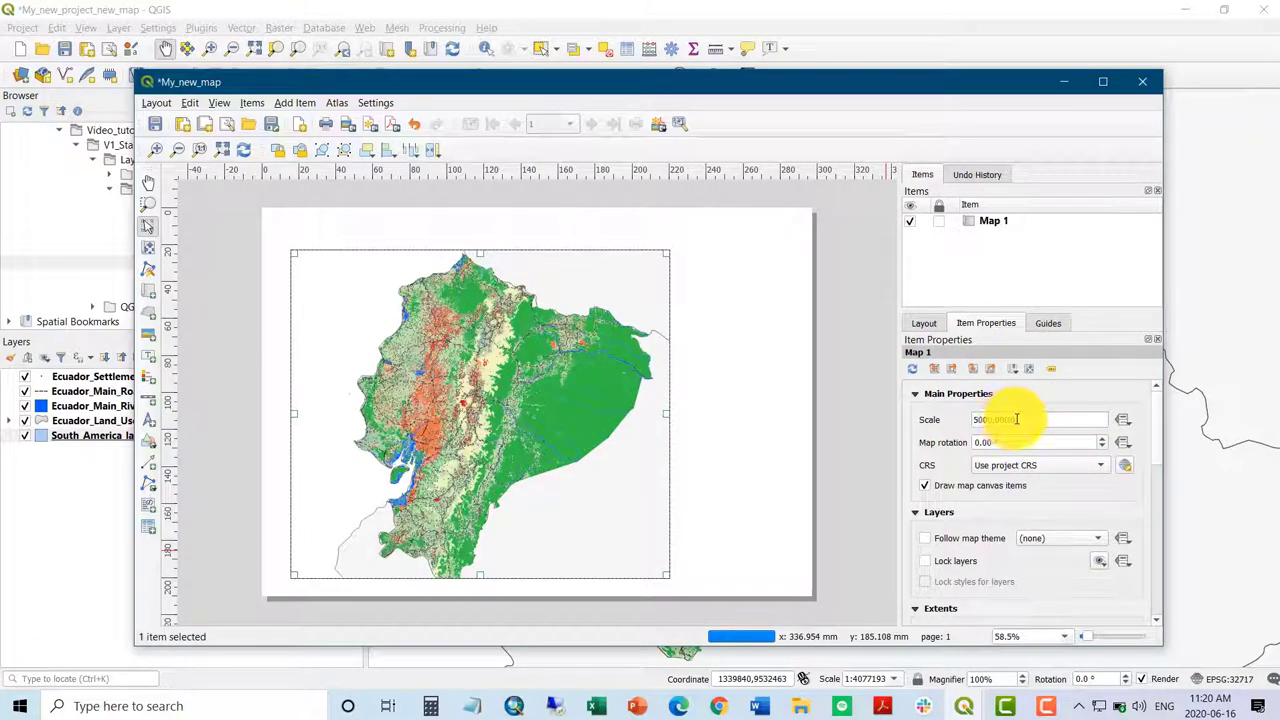
drag(1015, 420, 904, 428)
text(5)
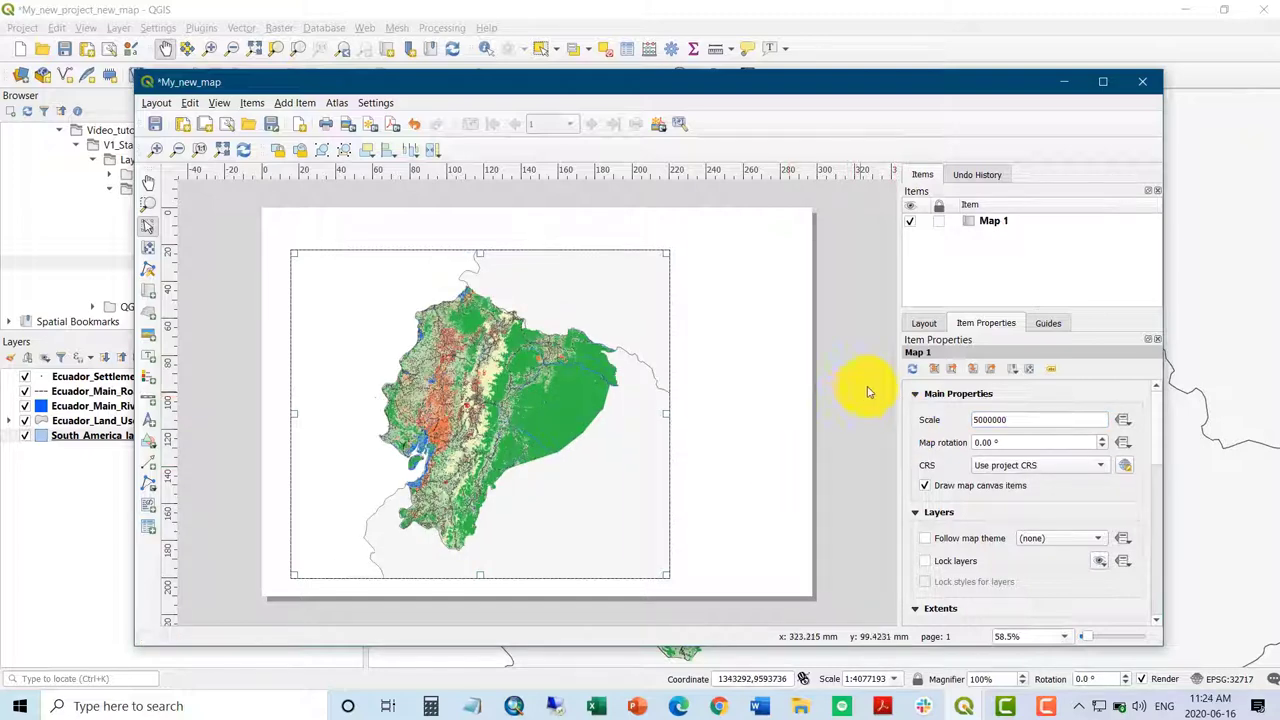
Hide Map 1 in the layout and show it again.
click(923, 323)
click(910, 228)
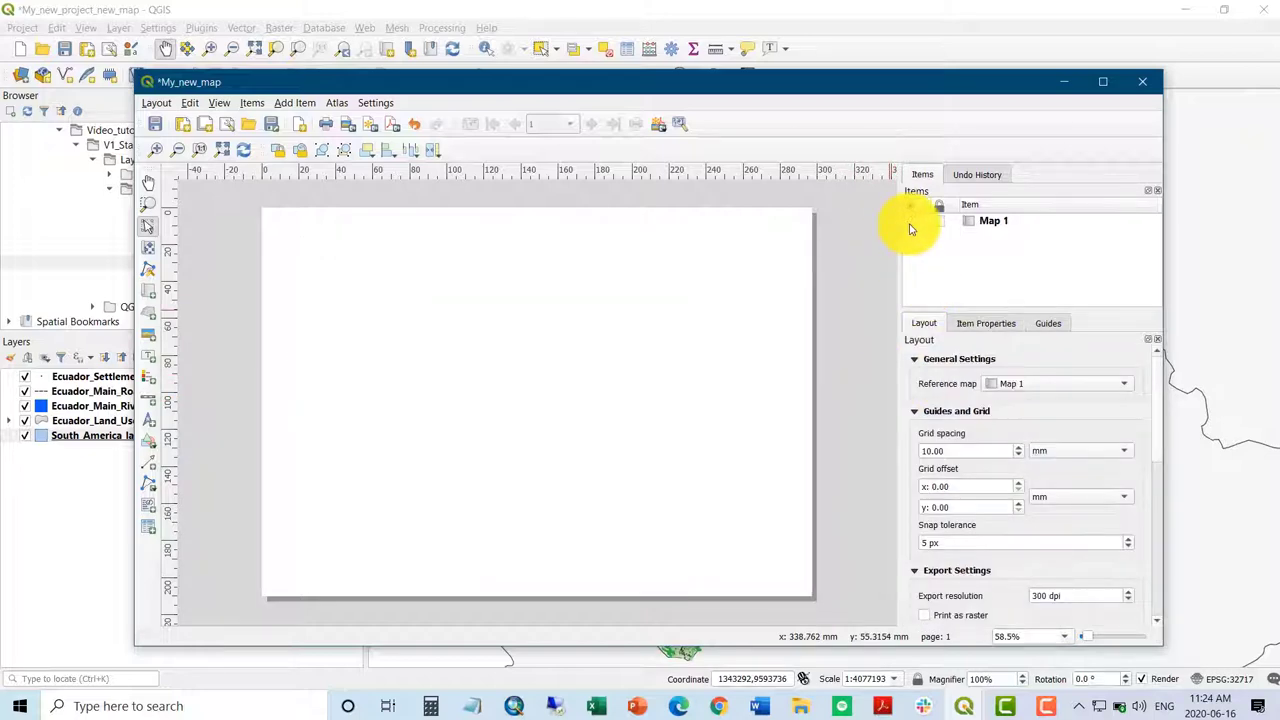
click(910, 228)
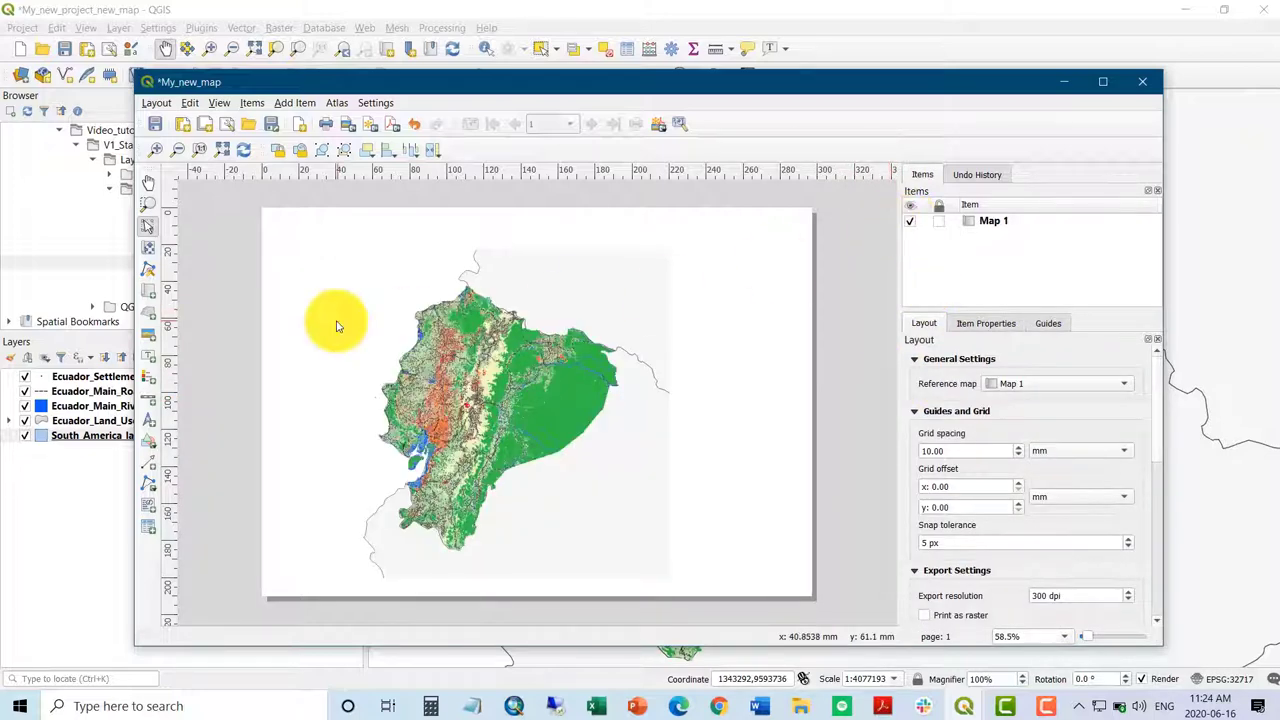
Add a scale bar about 53 mm wide and 10 mm high for Map 1 and move it to the map's southeast corner.
click(230, 452)
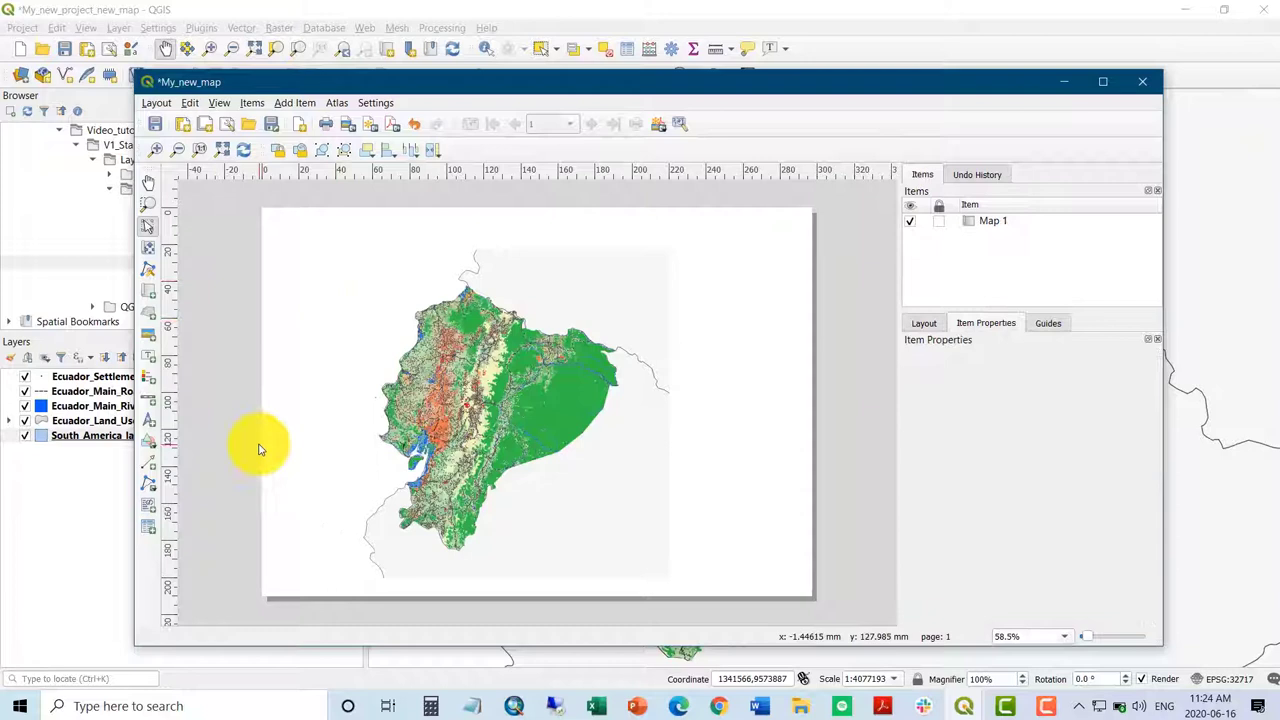
click(149, 399)
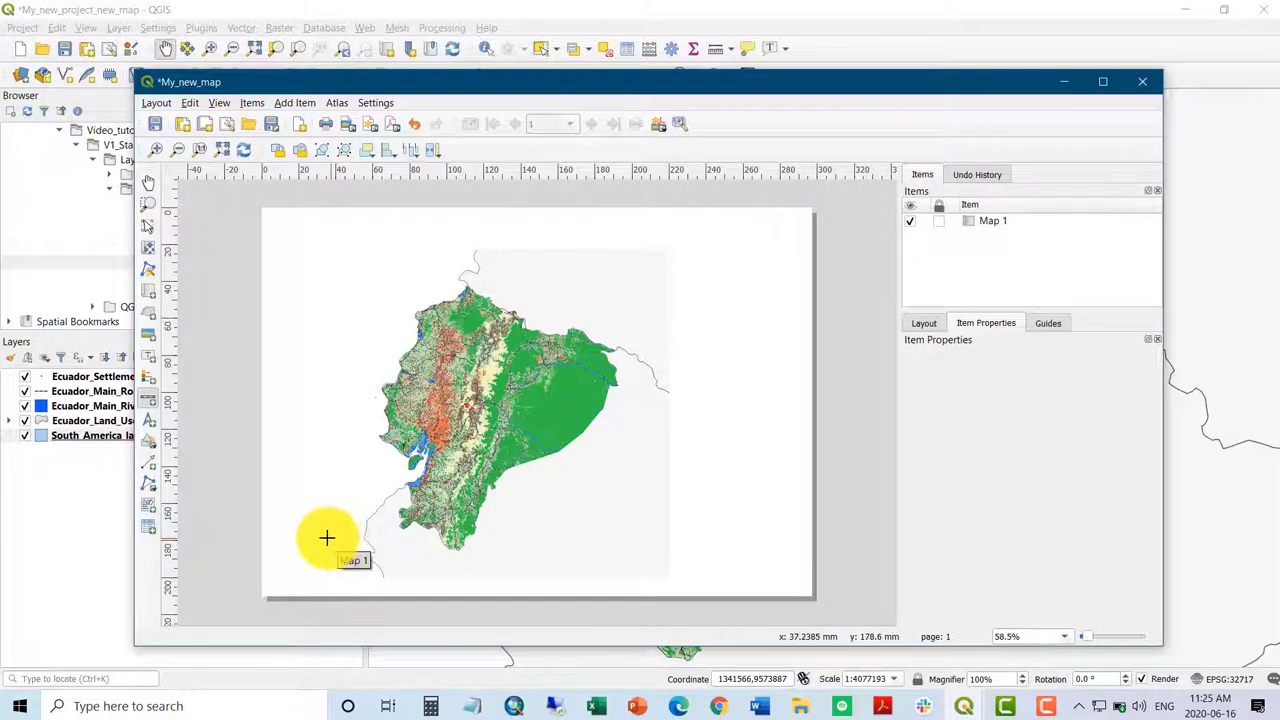
drag(327, 539, 458, 564)
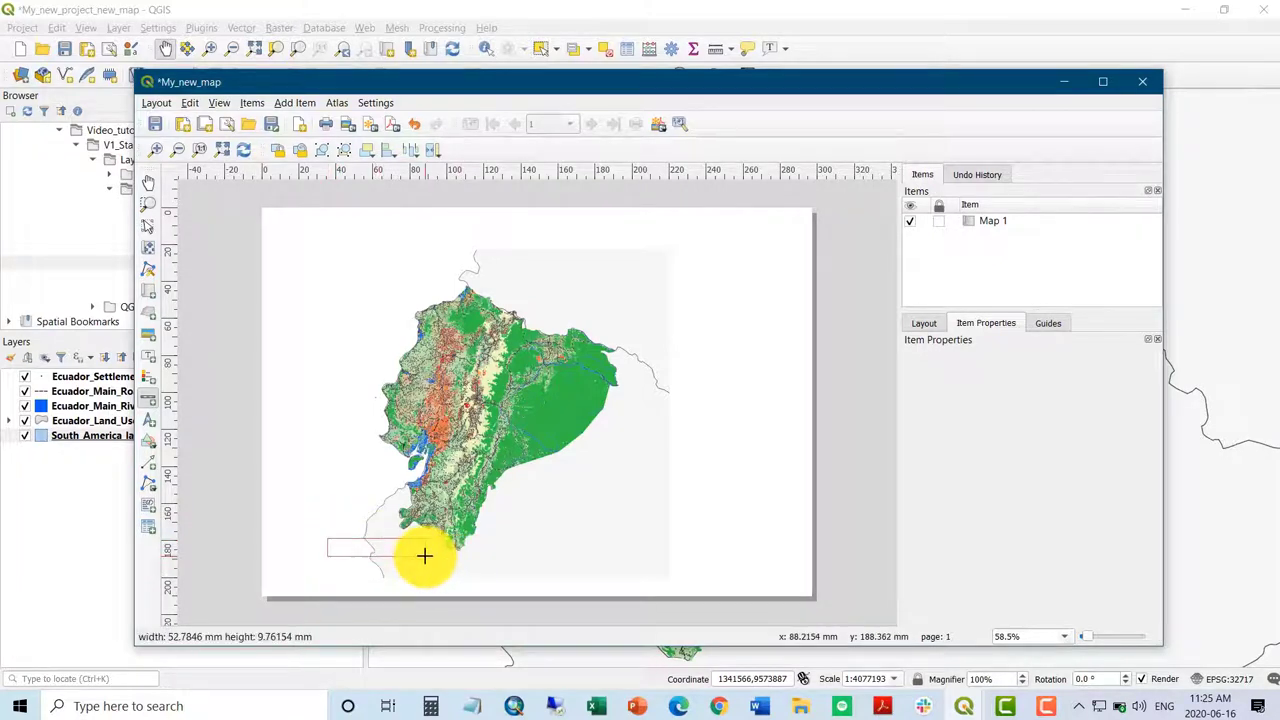
drag(424, 555, 424, 555)
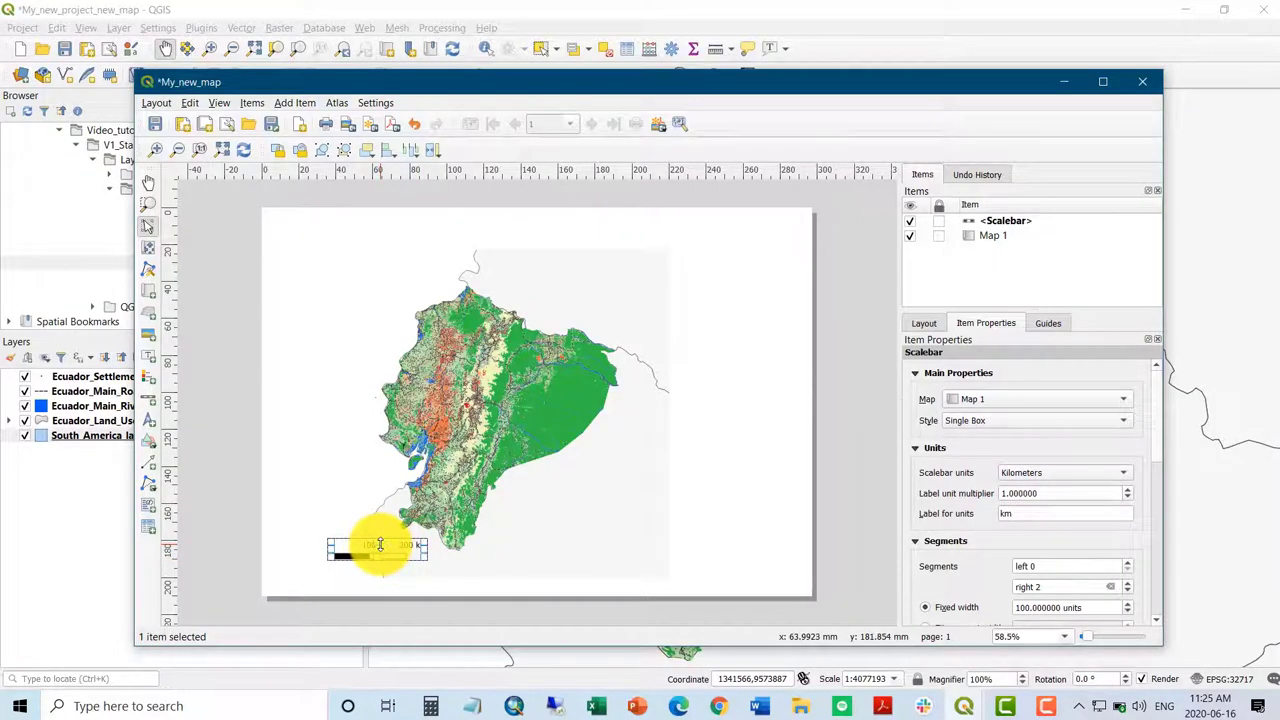
drag(377, 545, 494, 552)
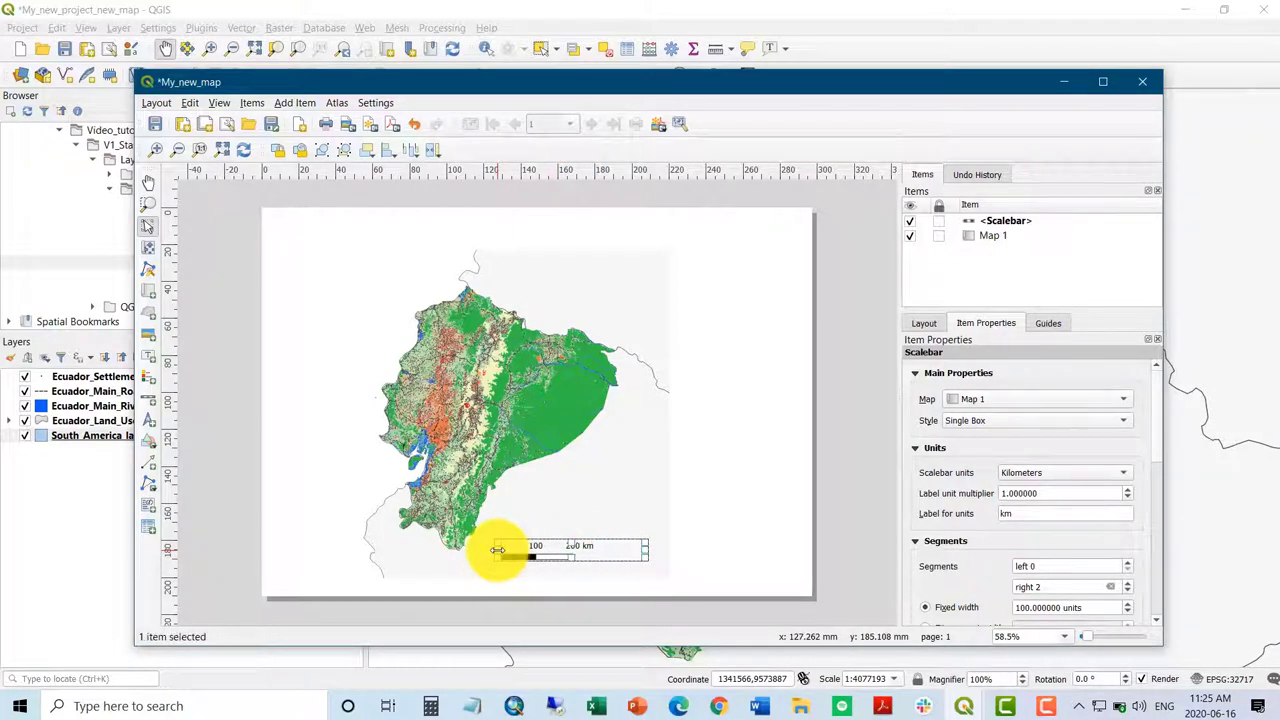
Set the scale bar's right segments to 4 and shift it slightly west so it fits inside the map.
click(1128, 585)
click(1130, 587)
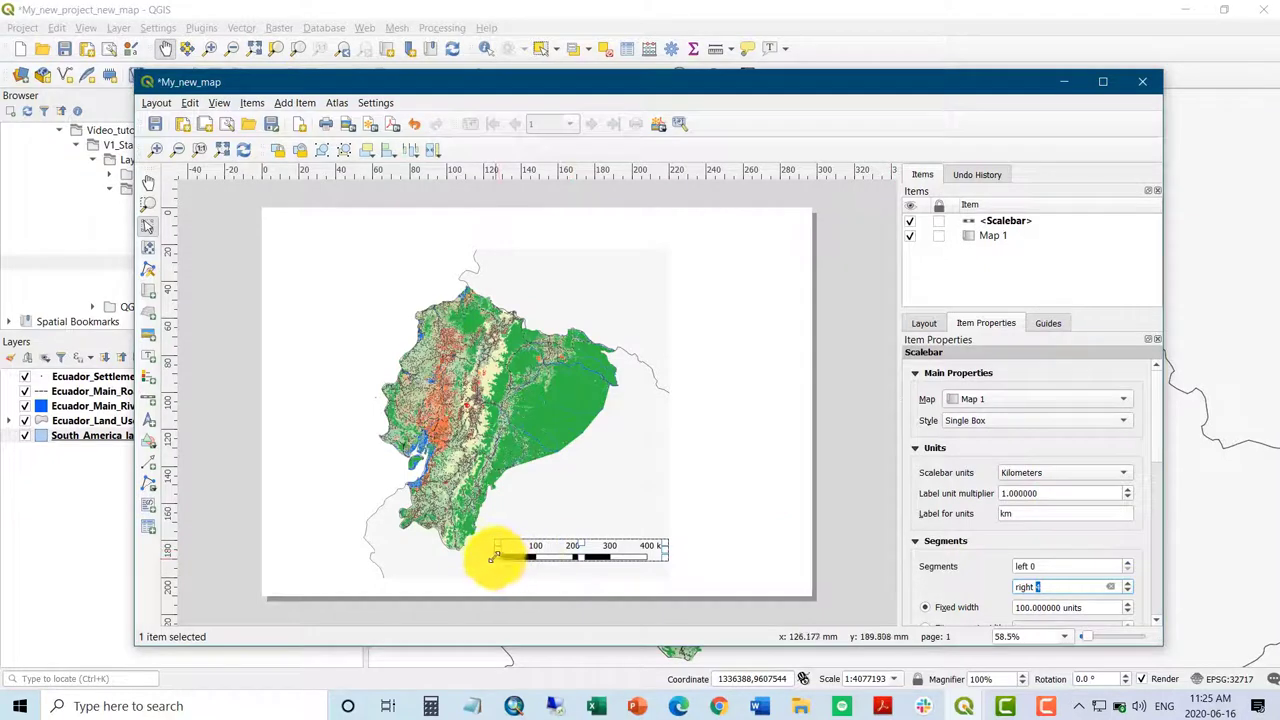
drag(579, 549, 571, 550)
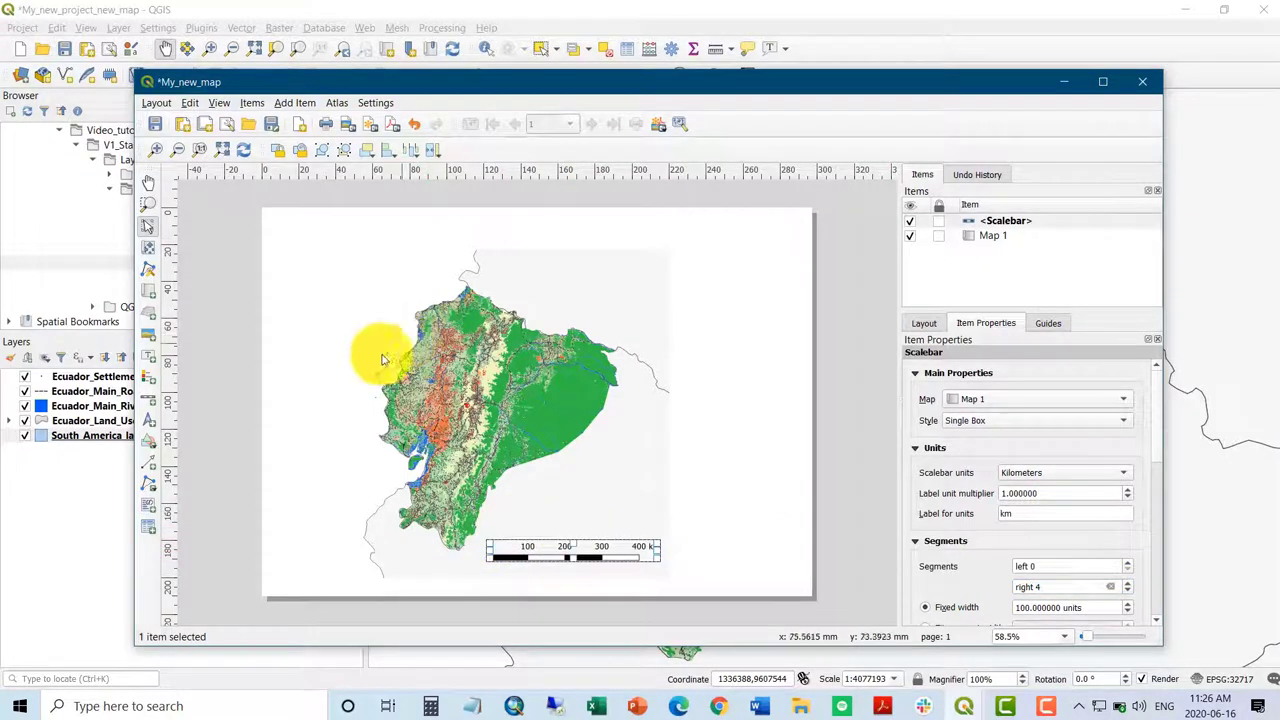
Draw a zigzag arrow in the empty area northwest of Ecuador and delete it from the layout.
click(148, 463)
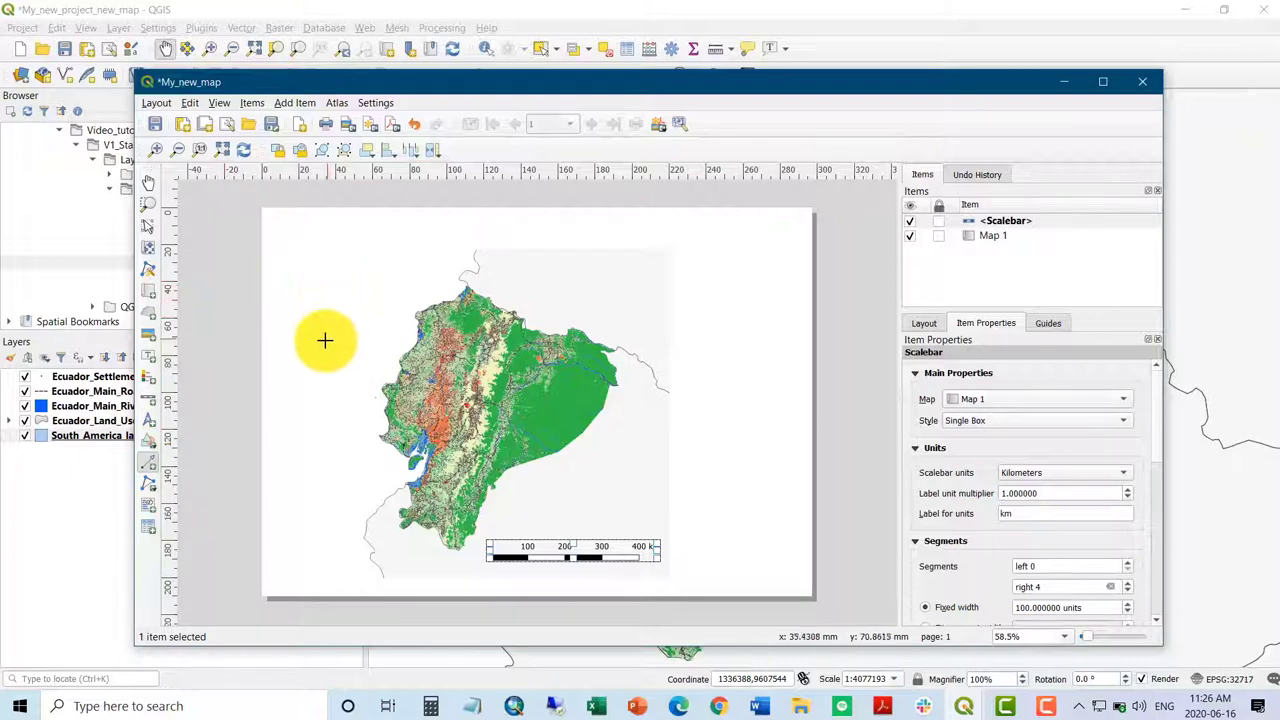
click(318, 344)
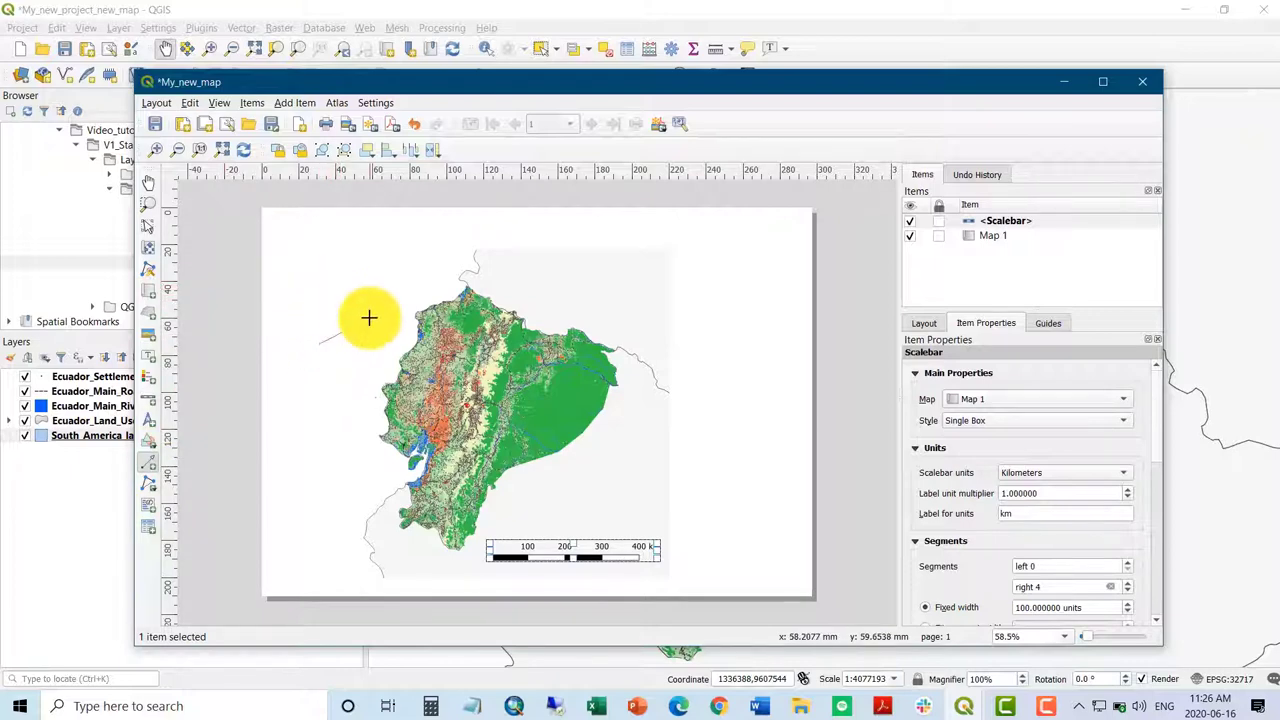
click(369, 316)
double_click(351, 280)
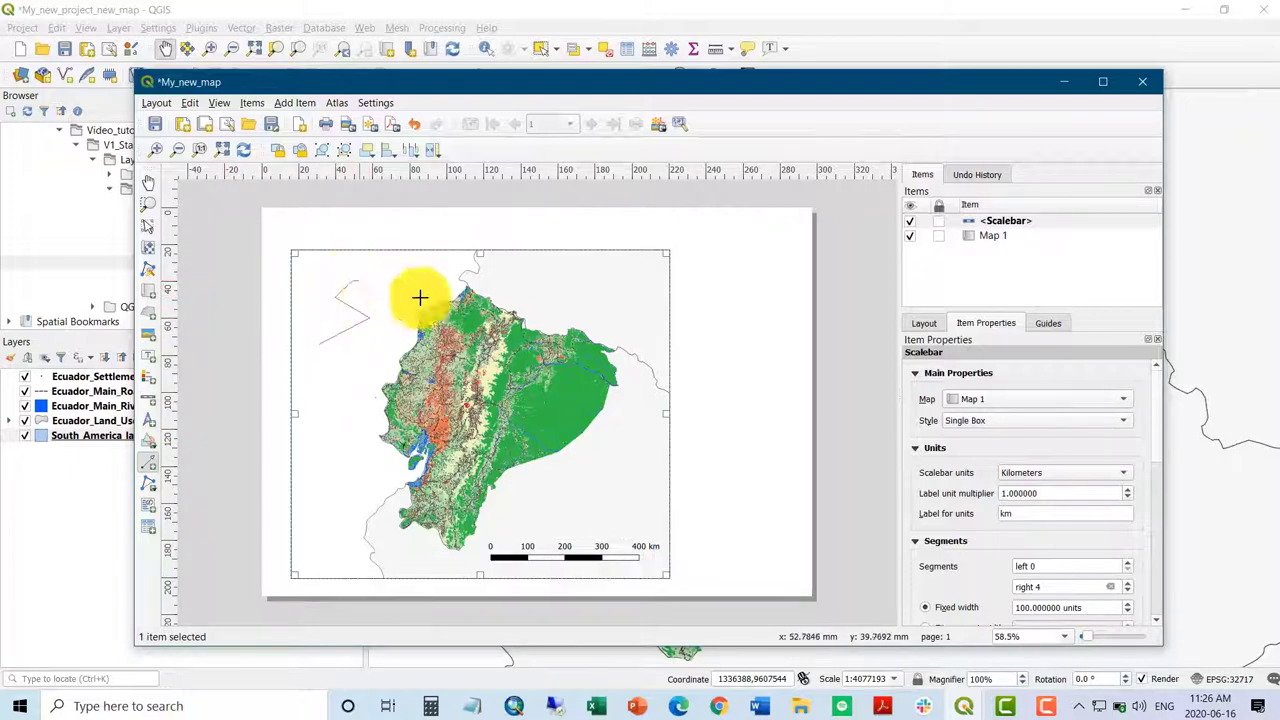
right_click(363, 284)
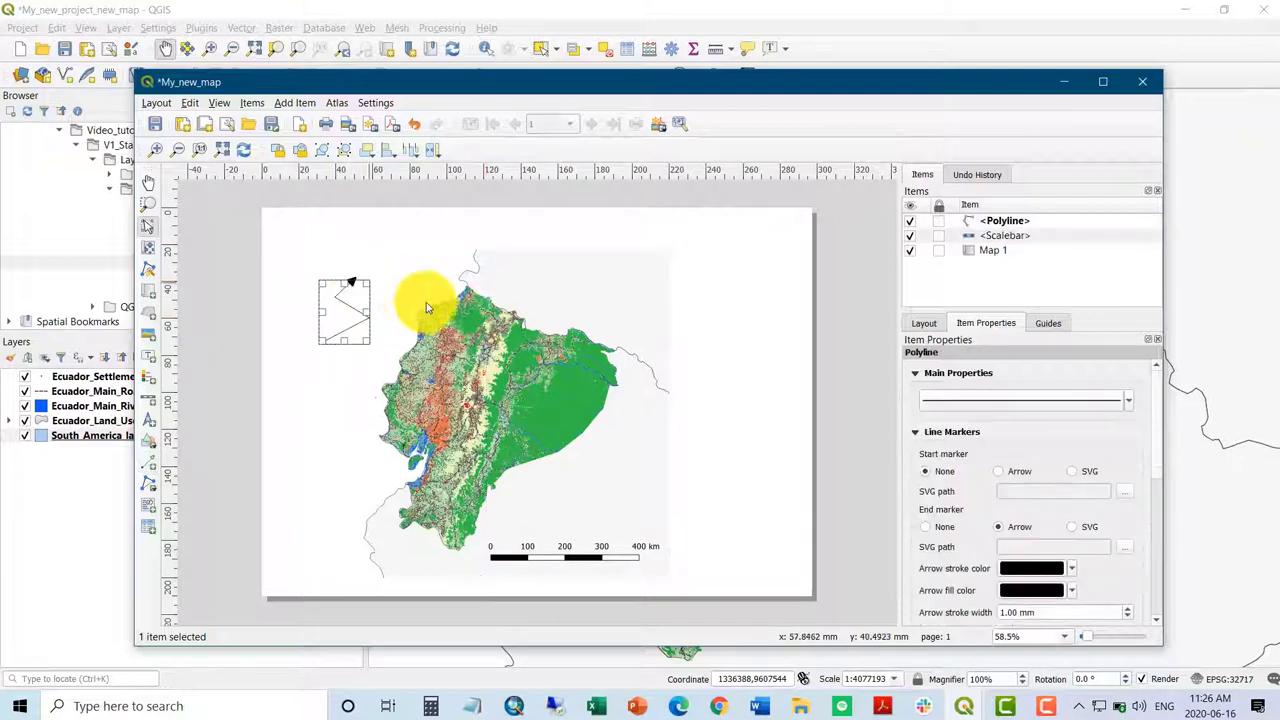
click(248, 388)
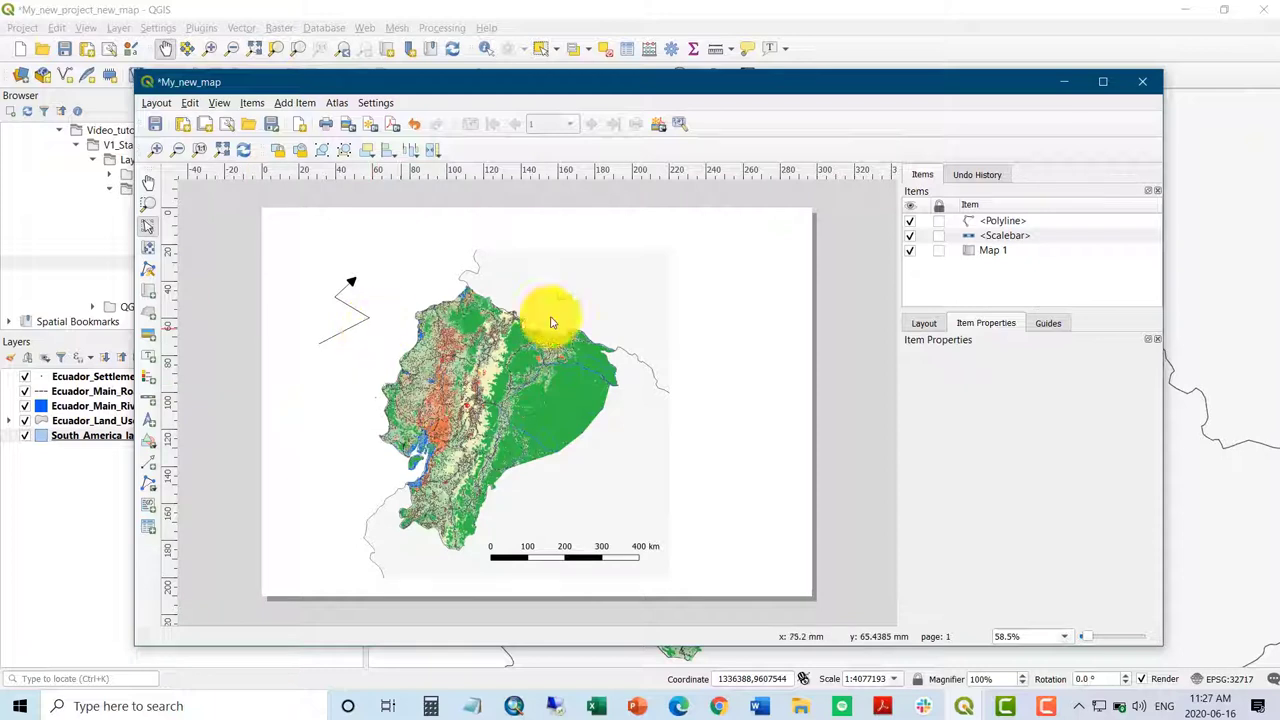
right_click(984, 221)
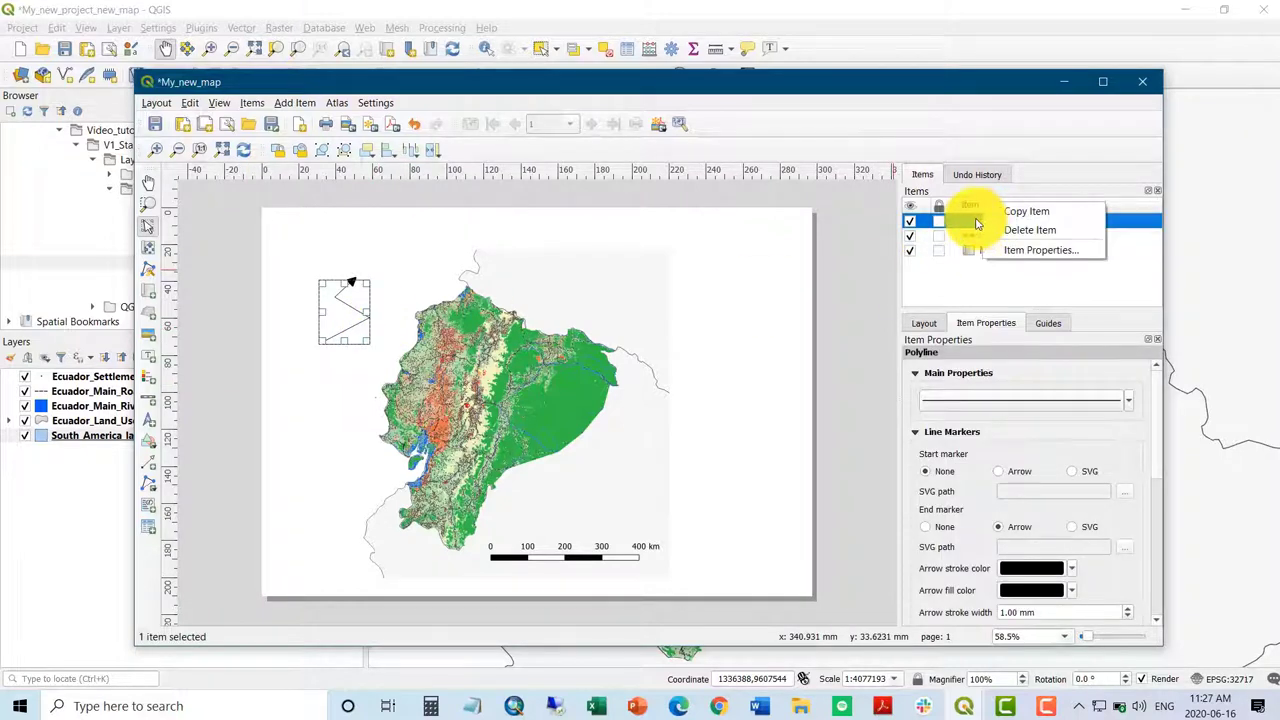
click(1025, 231)
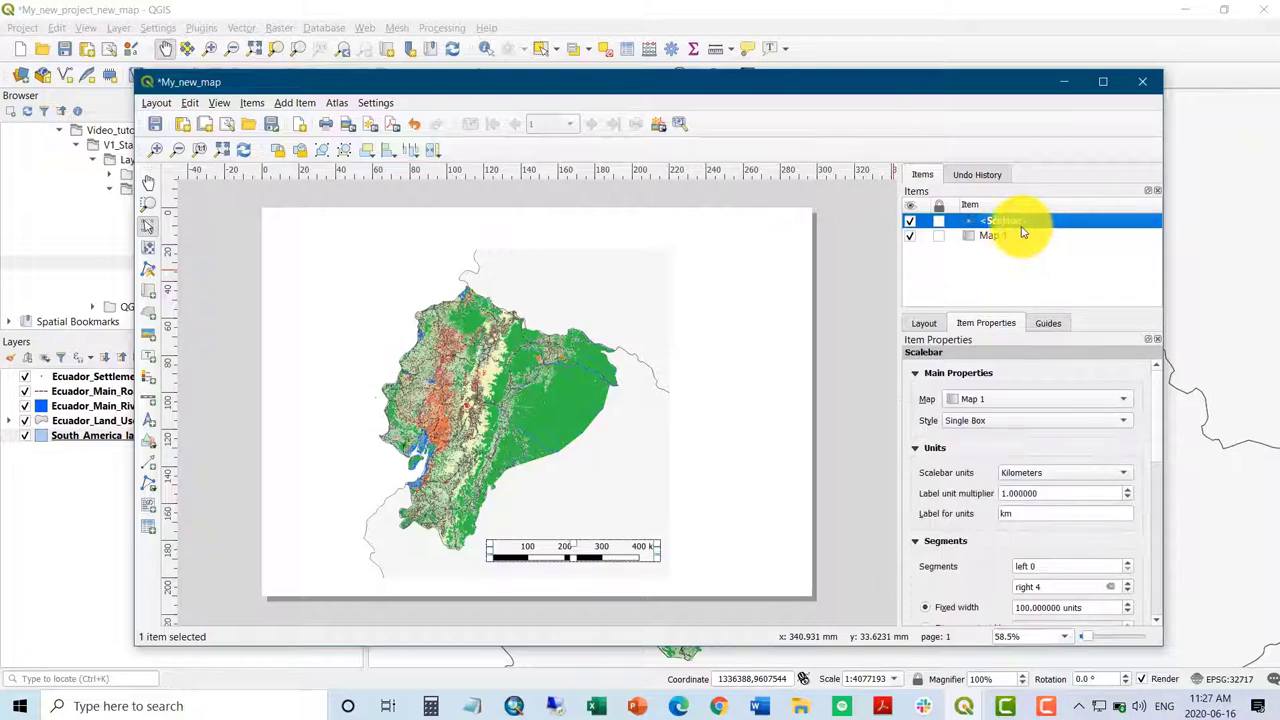
Add a north arrow northwest of Ecuador with a dark green stroke colour and a light blue fill colour.
click(150, 422)
drag(361, 275, 312, 329)
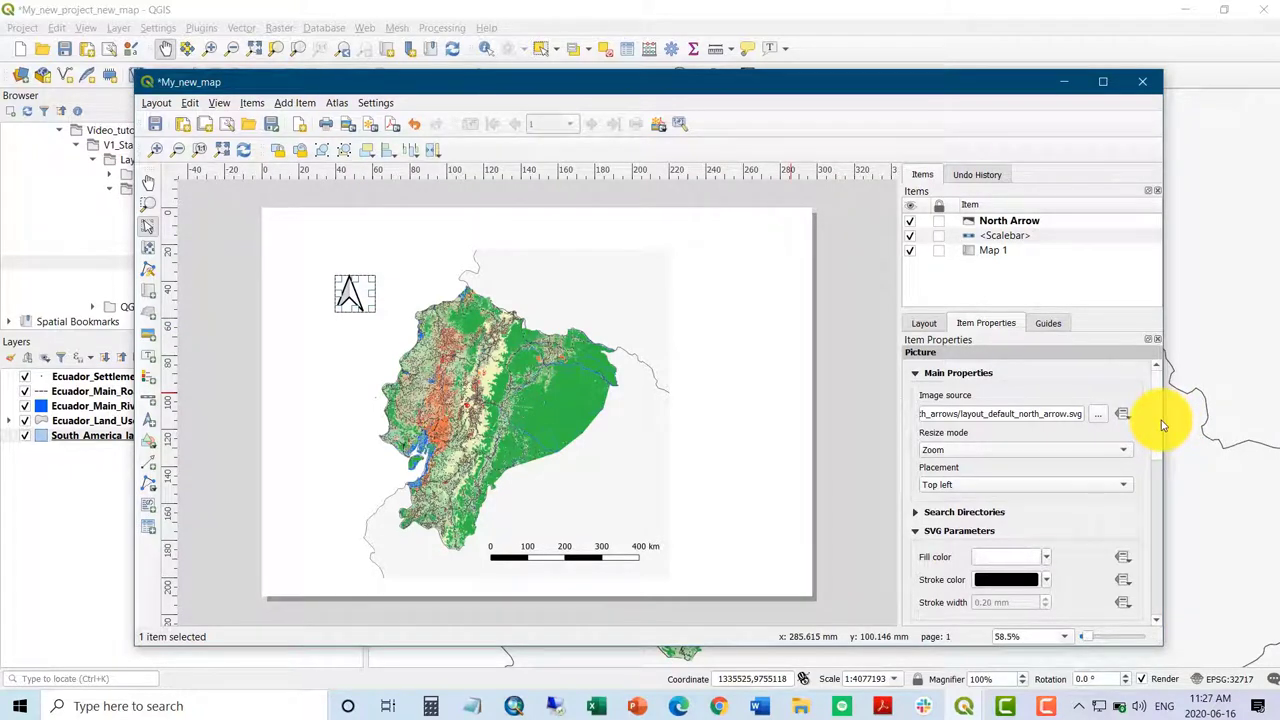
scroll(1162, 425, down, 5)
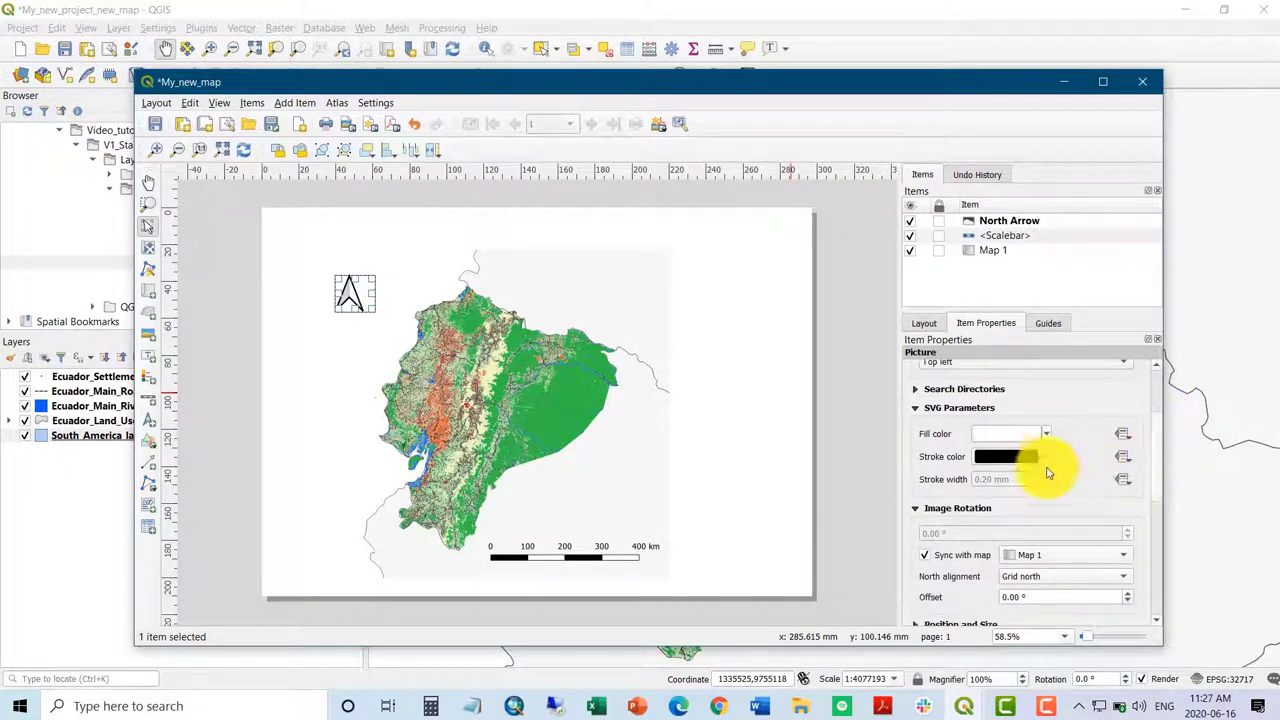
click(1046, 456)
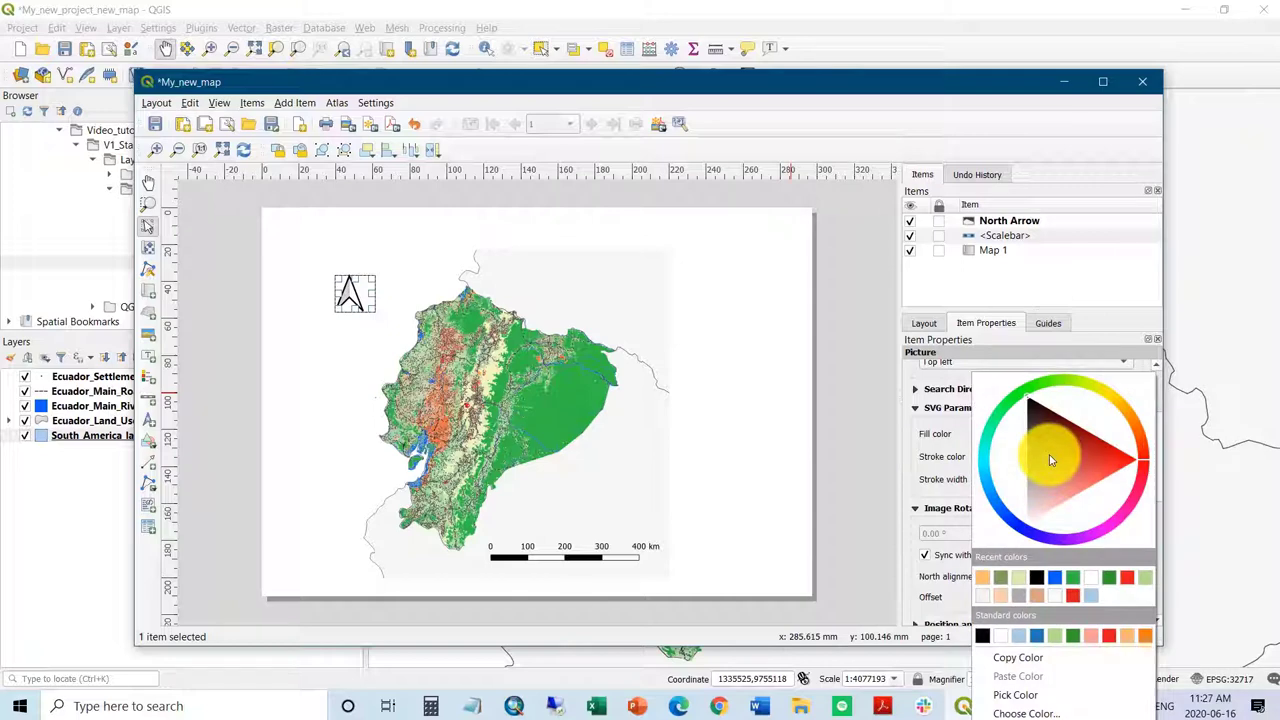
click(1072, 637)
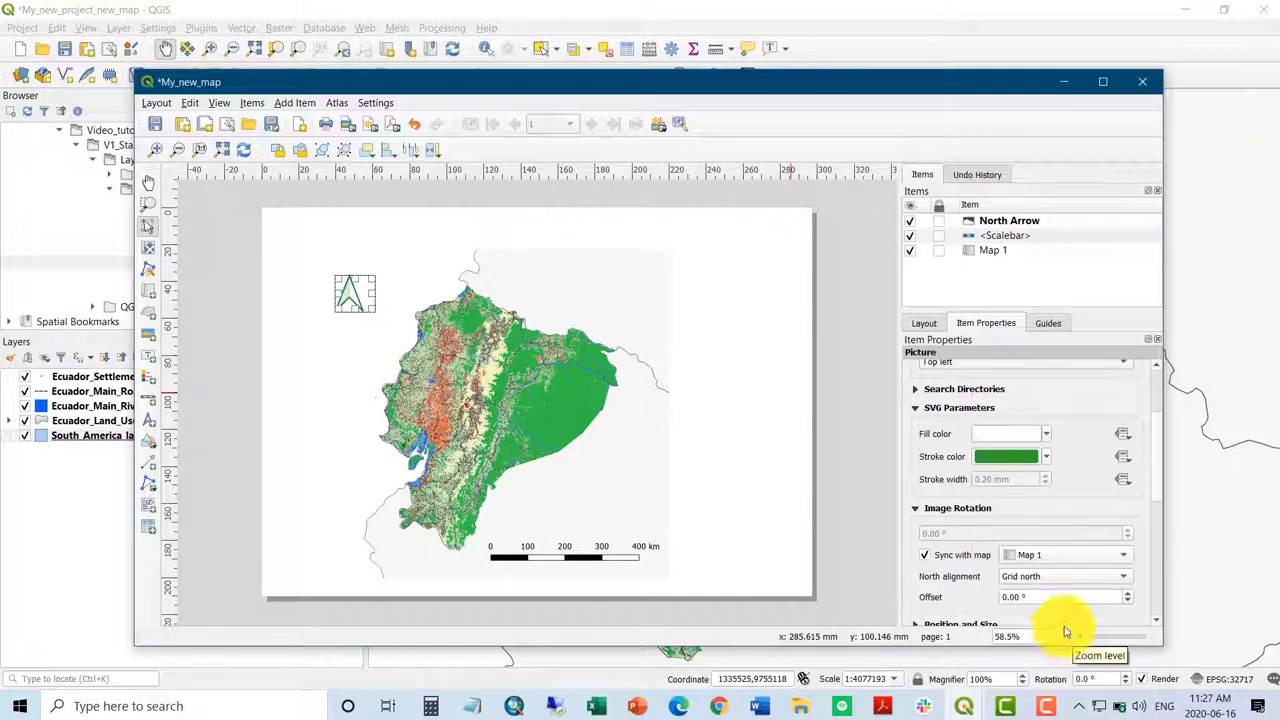
click(1046, 433)
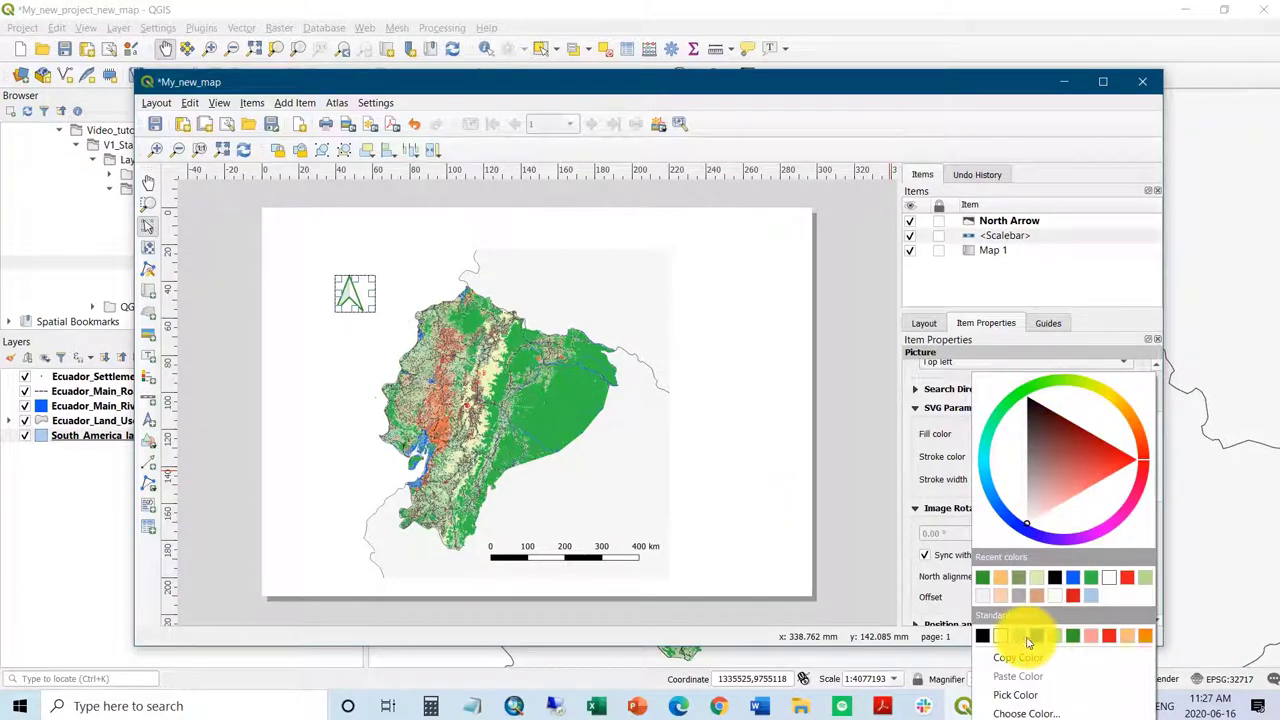
click(887, 588)
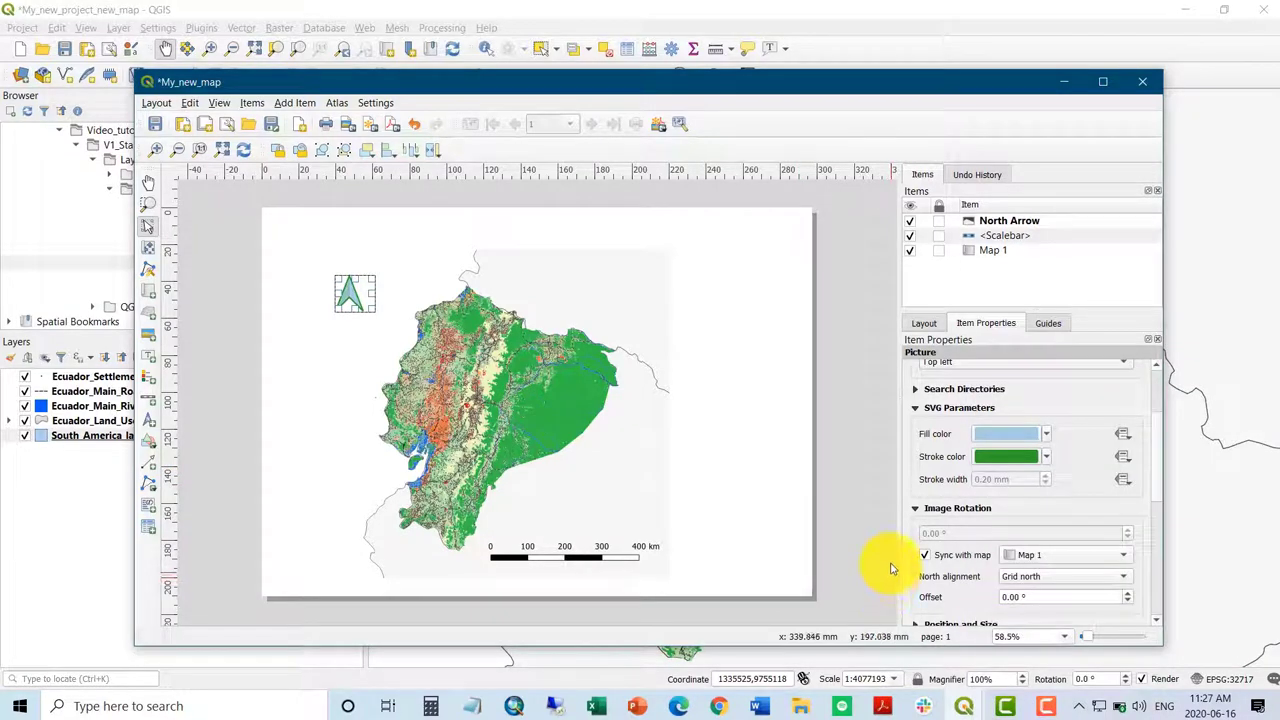
Delete the North Arrow item from the layout.
click(967, 224)
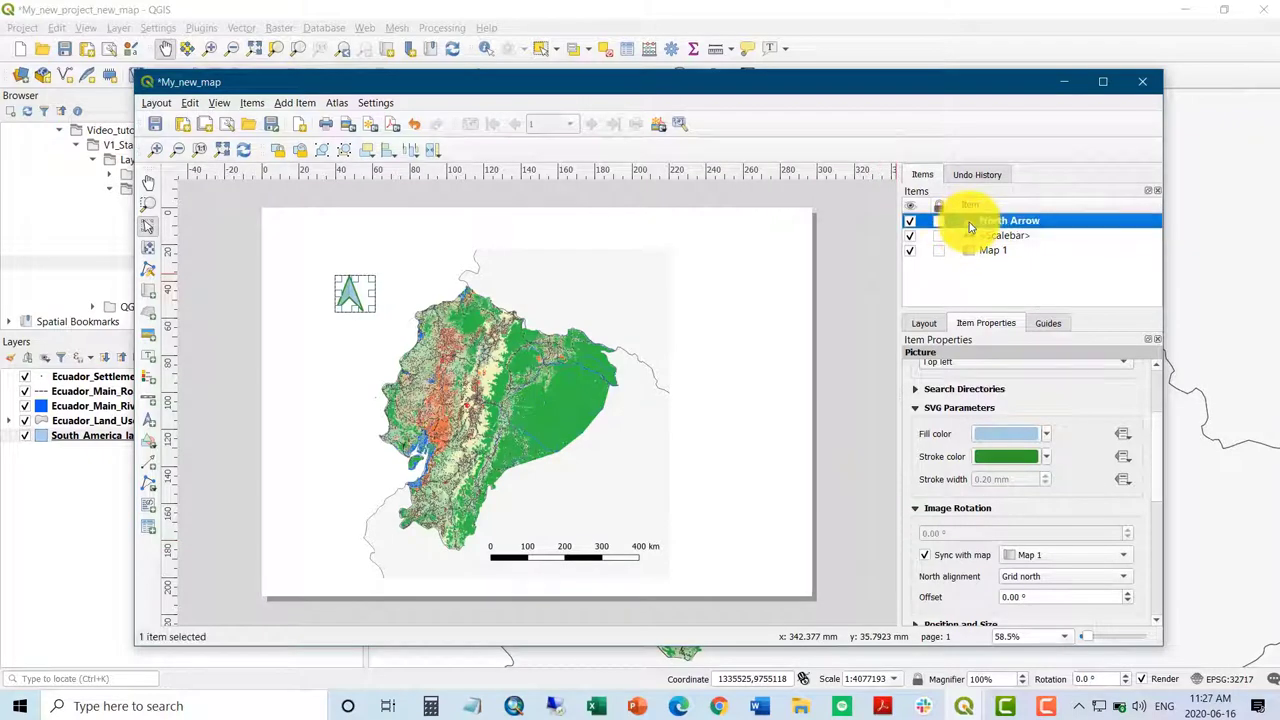
right_click(970, 226)
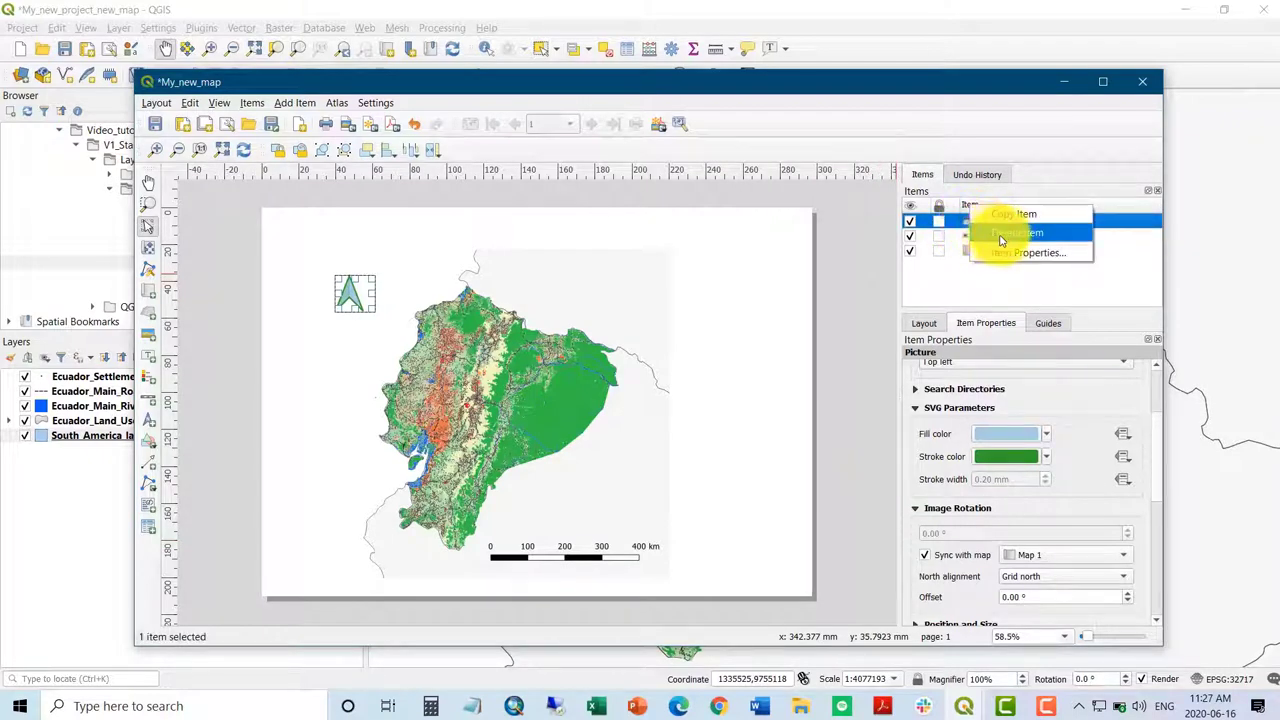
click(1006, 240)
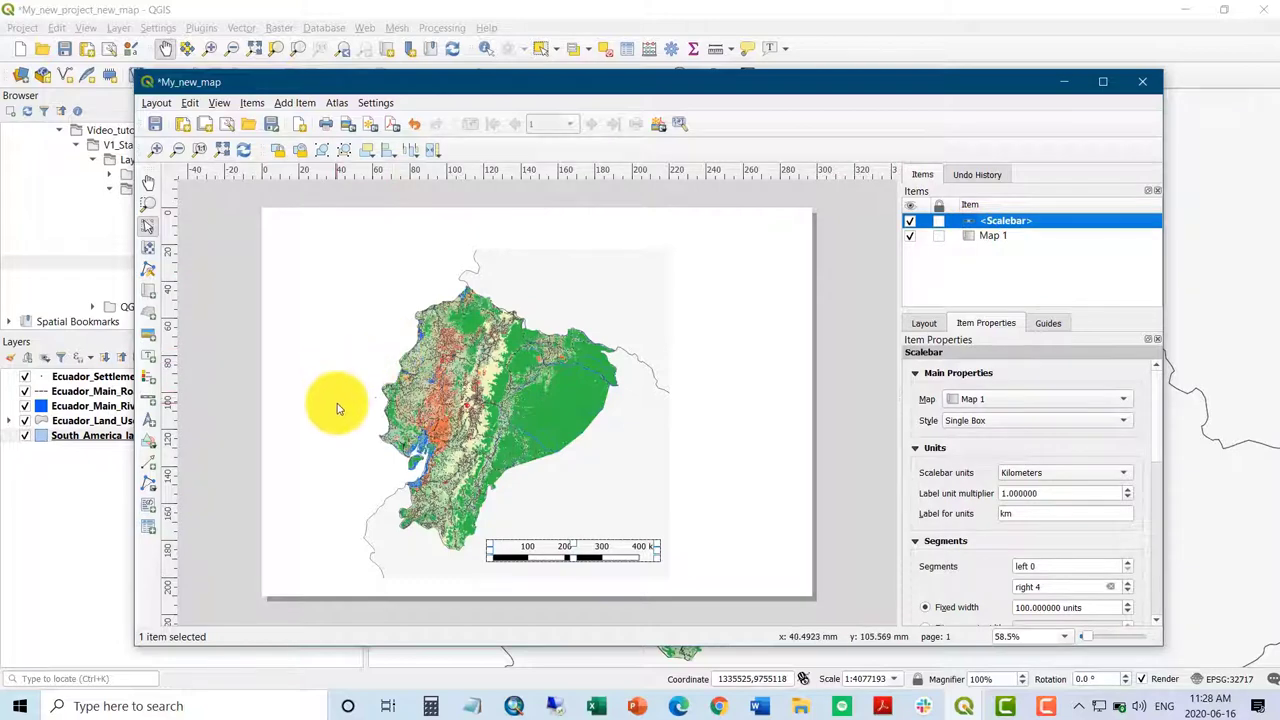
Add a picture item northwest of Ecuador and use the north arrow symbol with a circle behind it as its image.
click(290, 103)
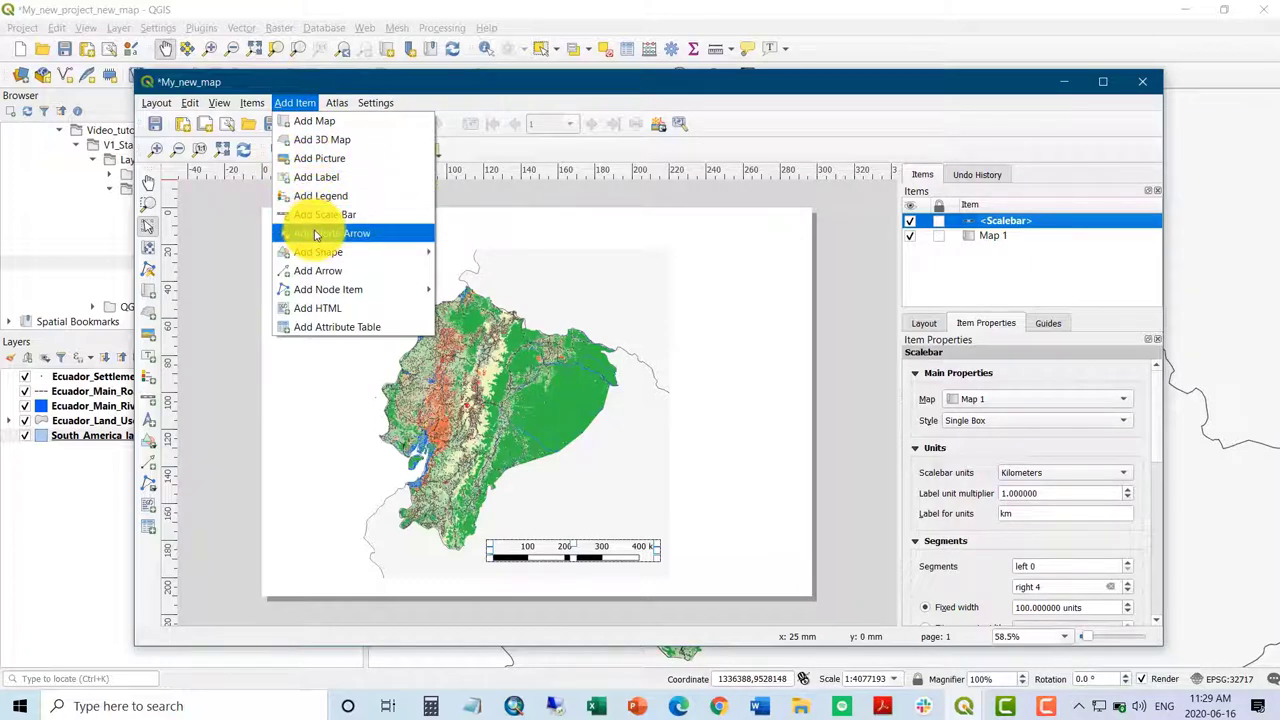
click(310, 158)
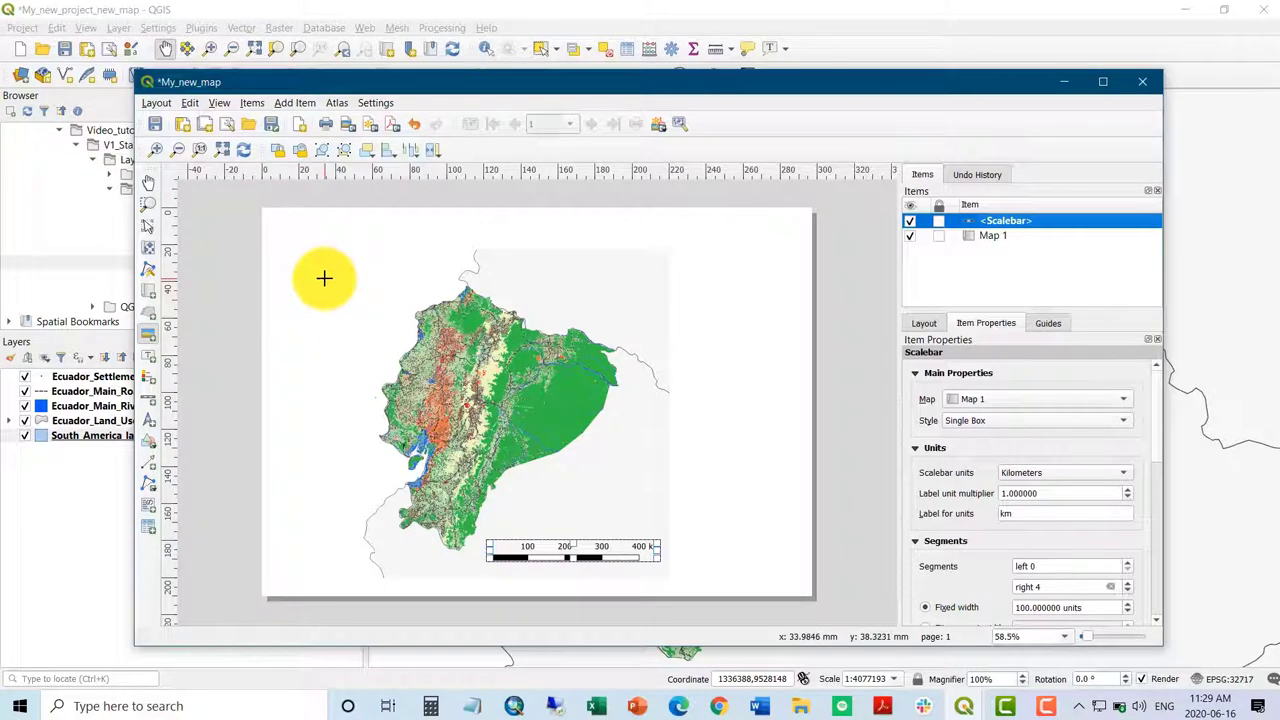
drag(324, 279, 378, 327)
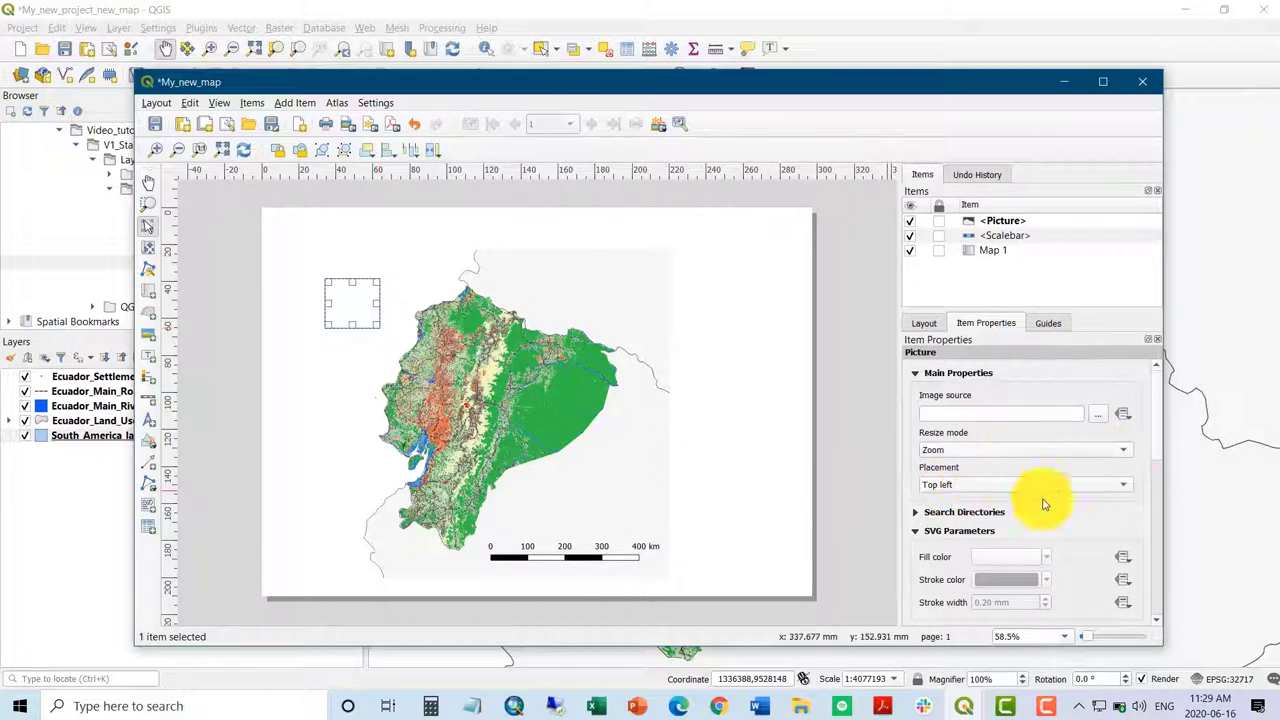
click(912, 512)
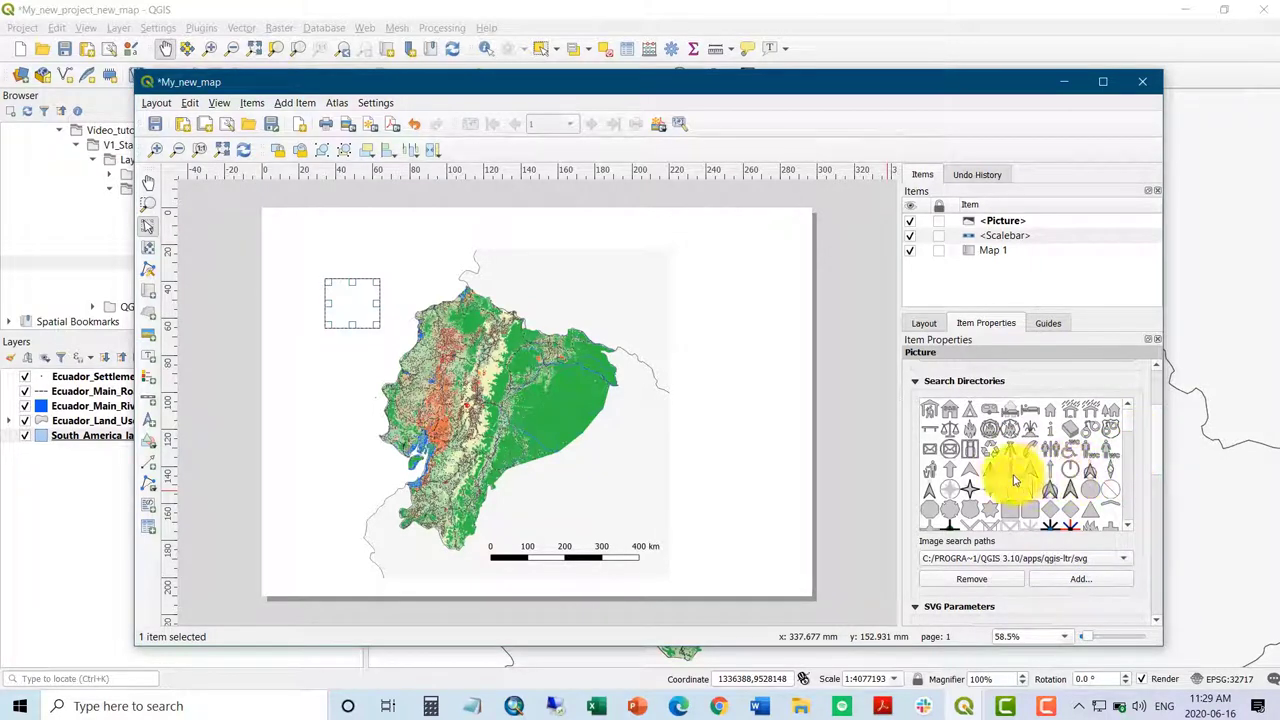
click(1000, 489)
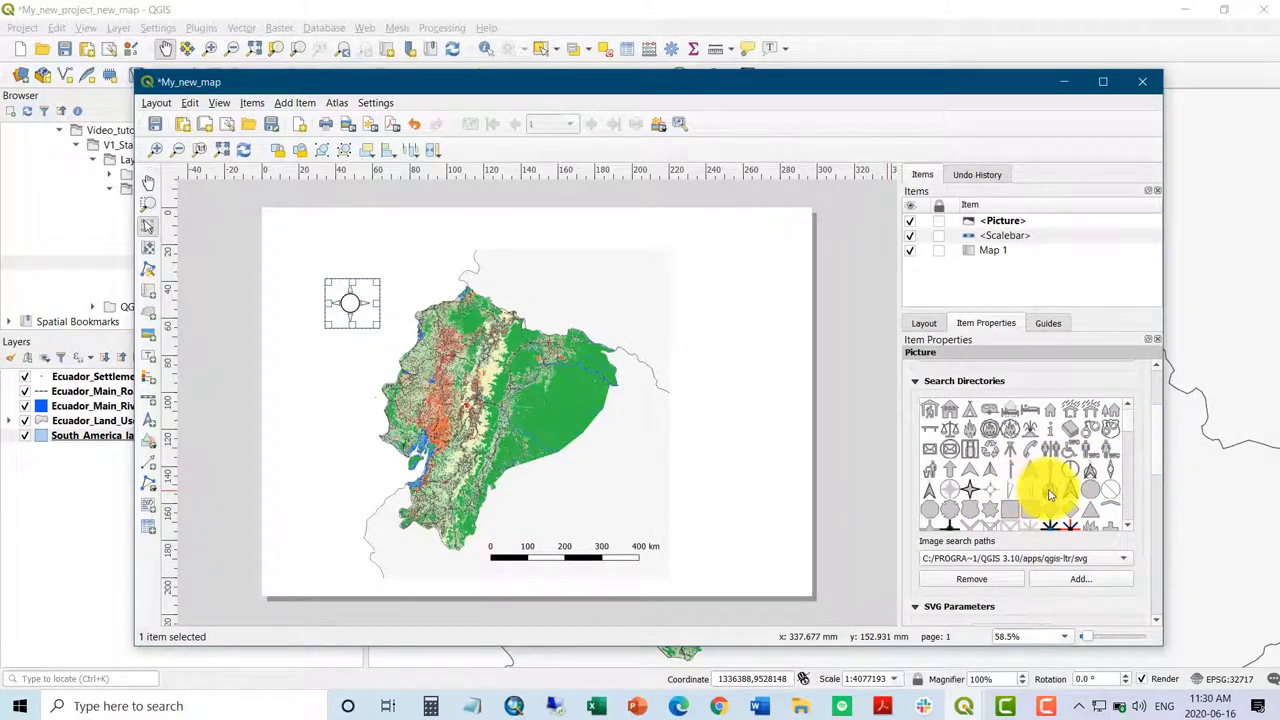
click(1050, 494)
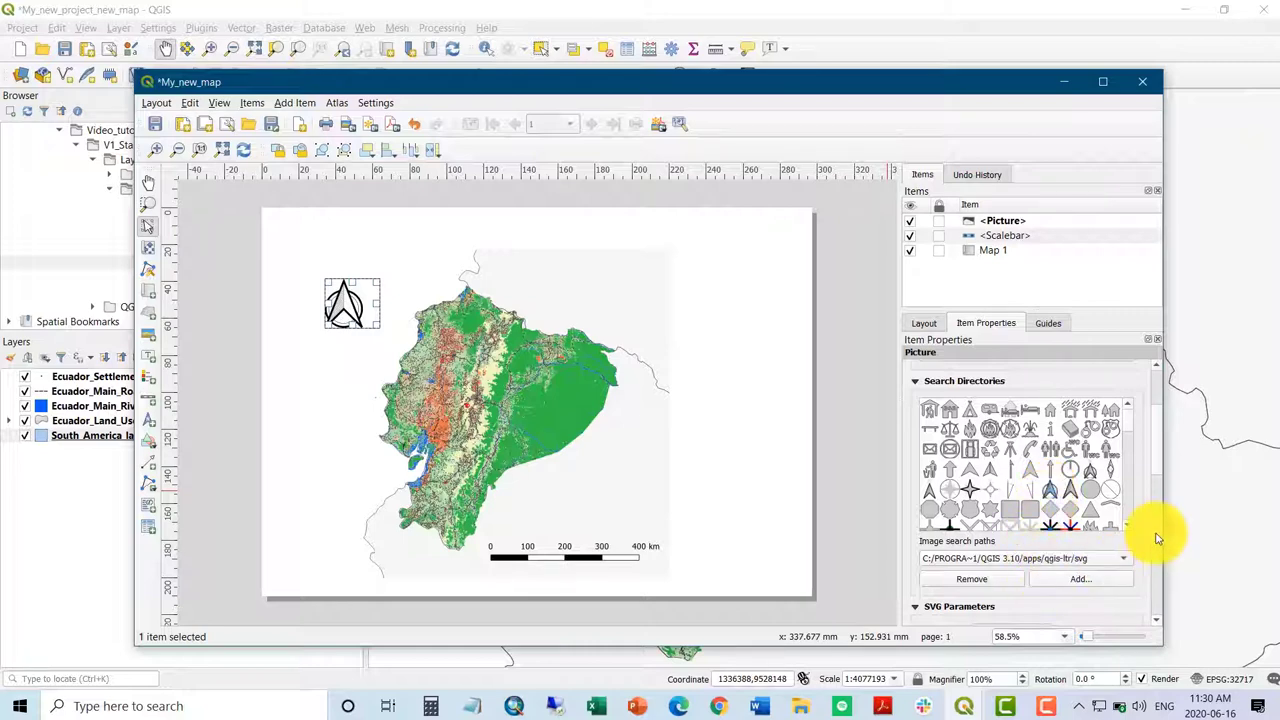
Set the north arrow picture's stroke colour to light blue and deselect the picture.
scroll(1160, 457, down, 5)
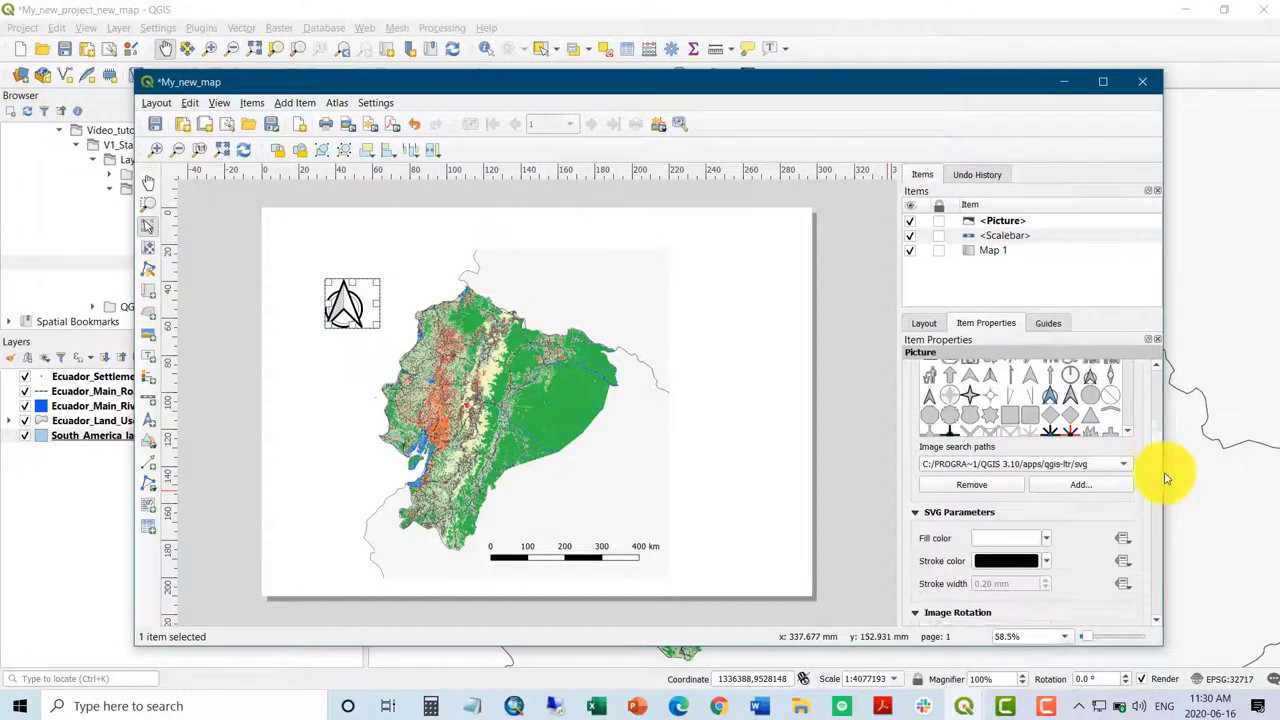
click(1050, 509)
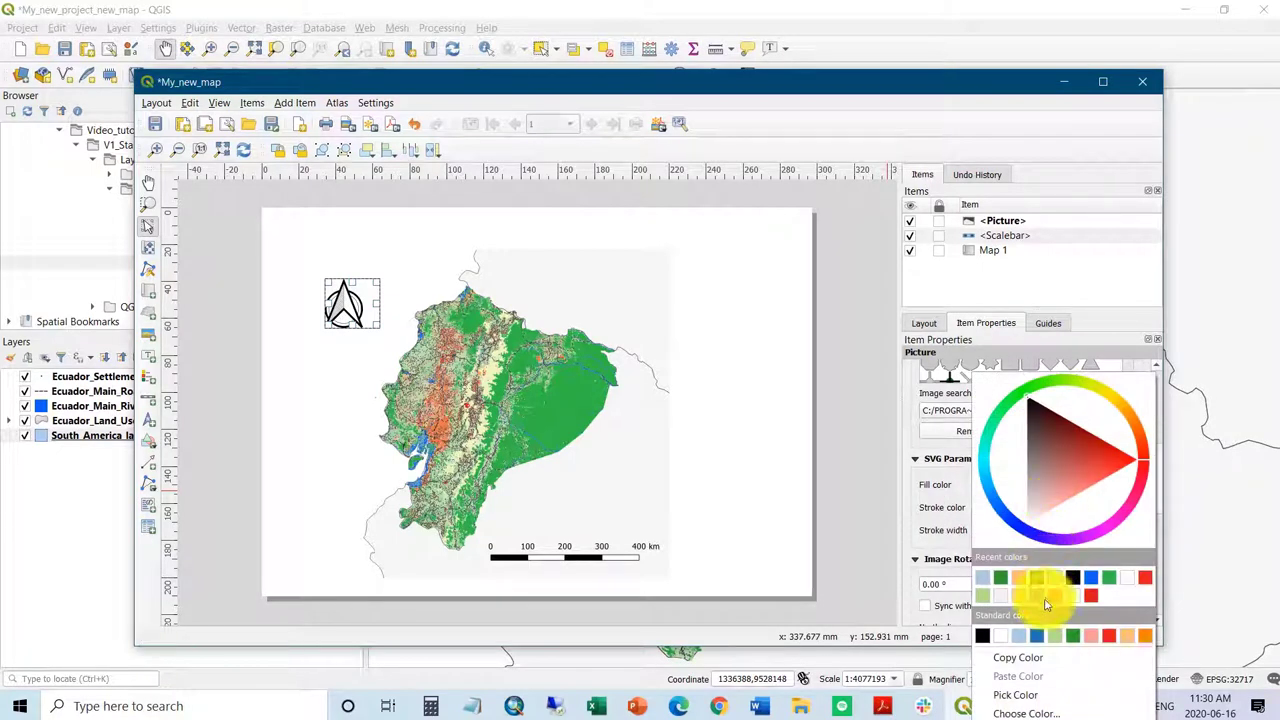
click(1019, 637)
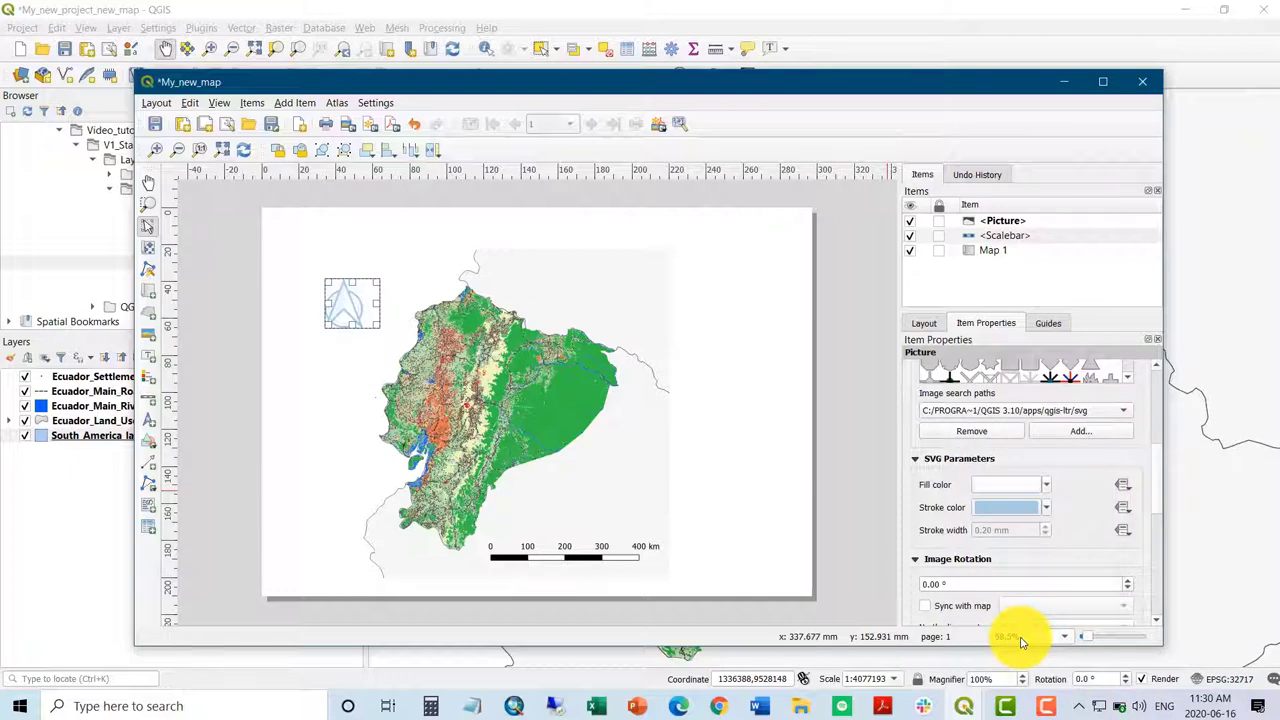
click(766, 563)
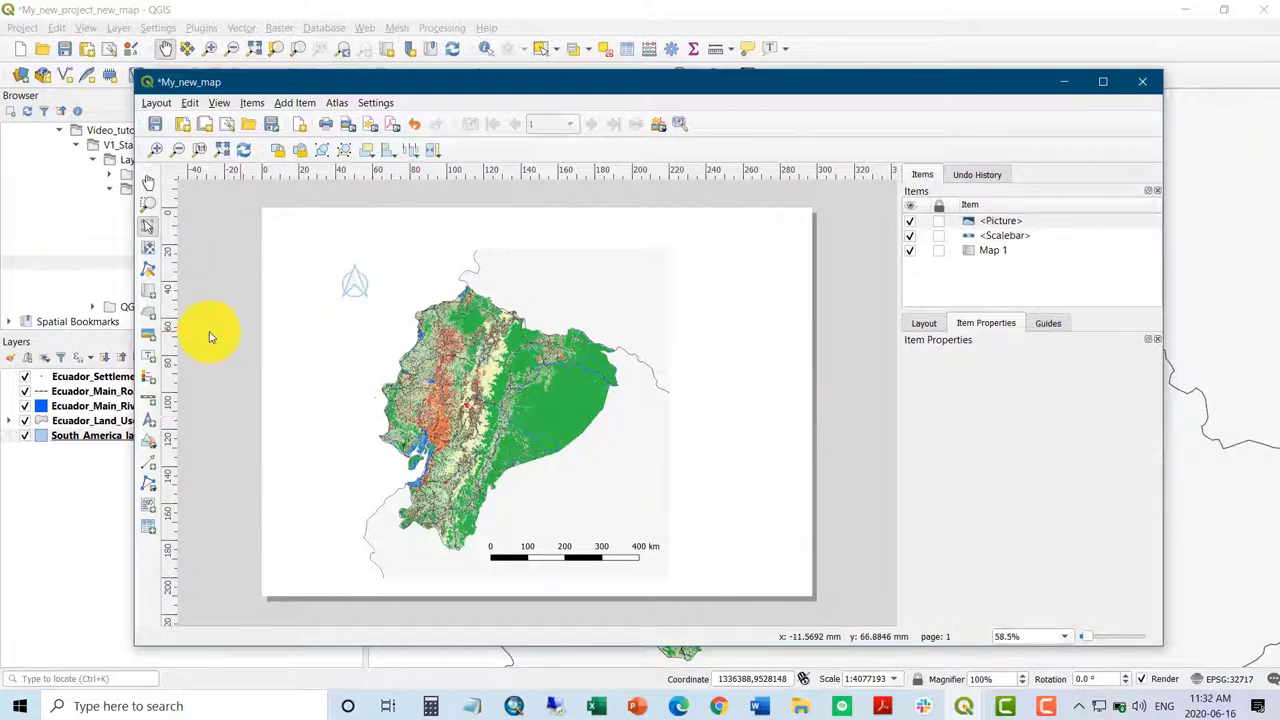
Add a label above the map with the text "Land Use Map of Ecuador".
click(150, 360)
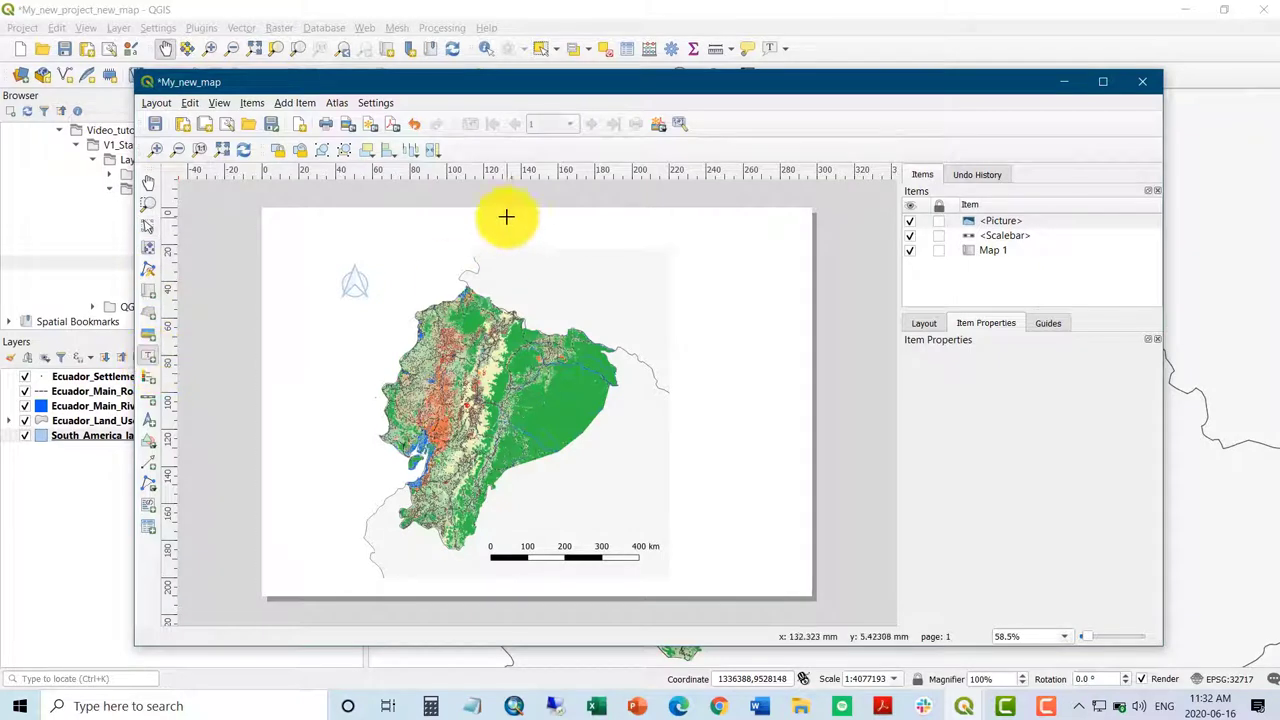
click(425, 226)
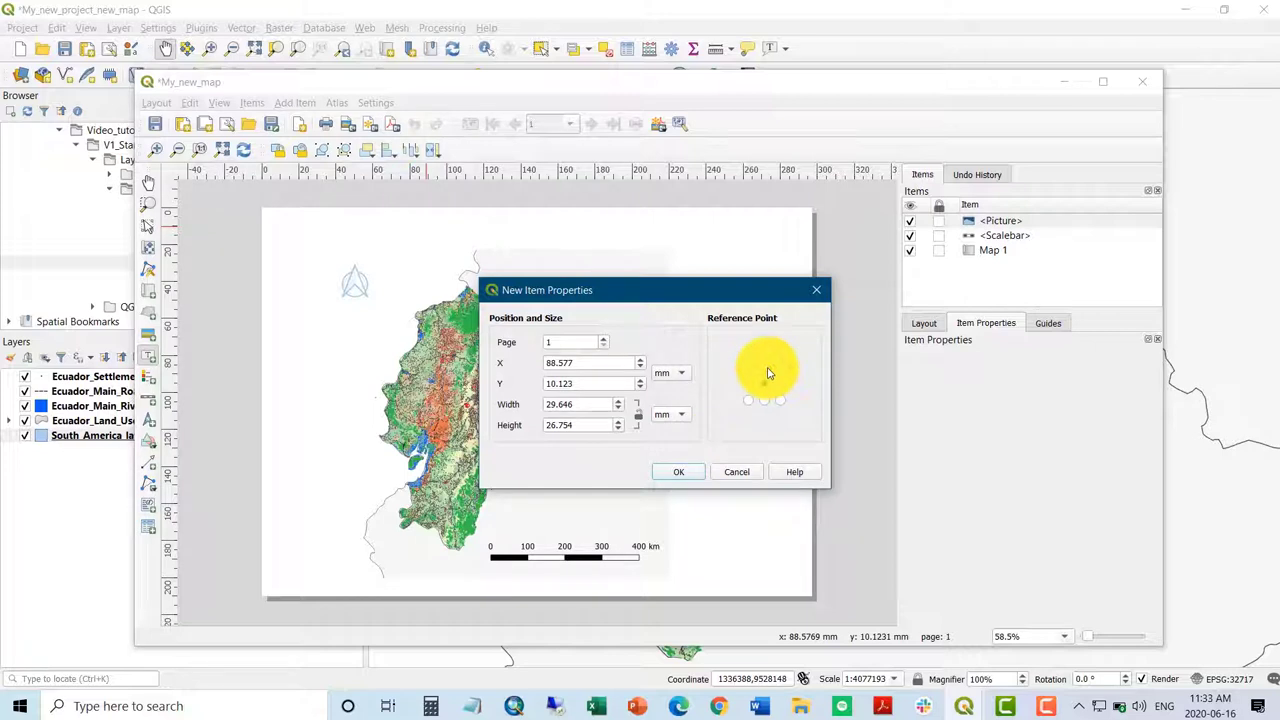
click(678, 472)
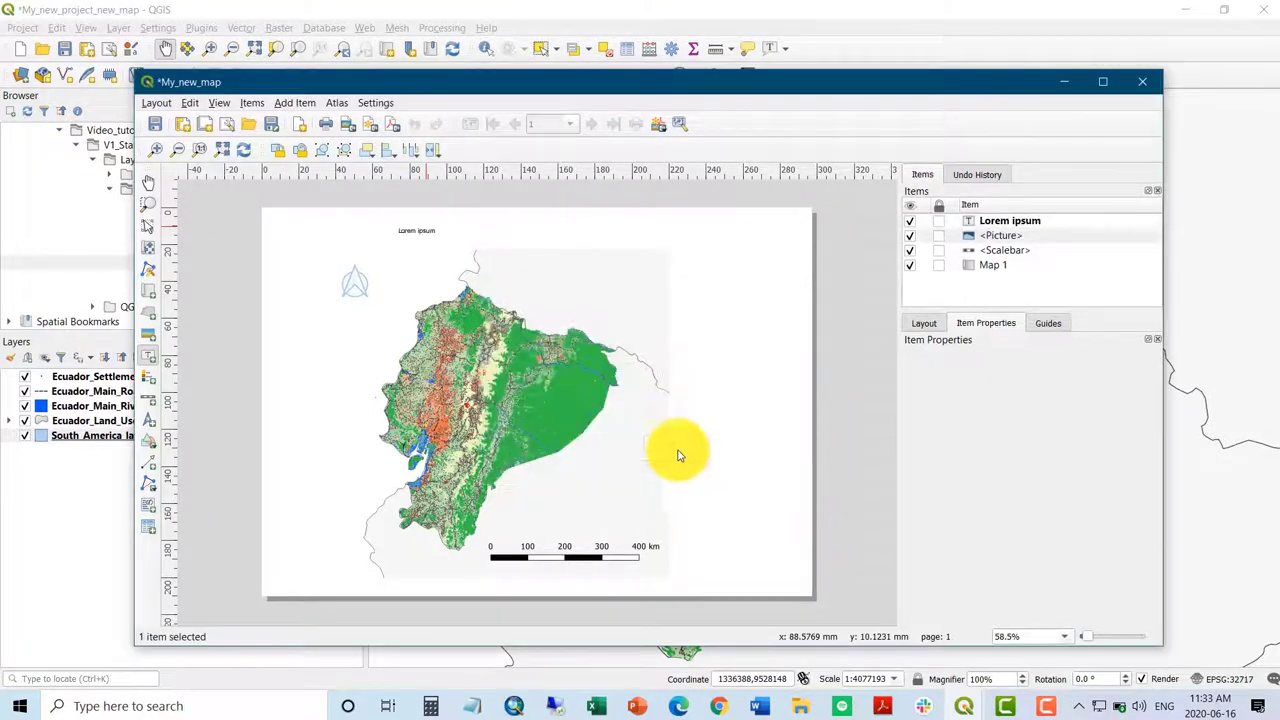
drag(1006, 403, 887, 402)
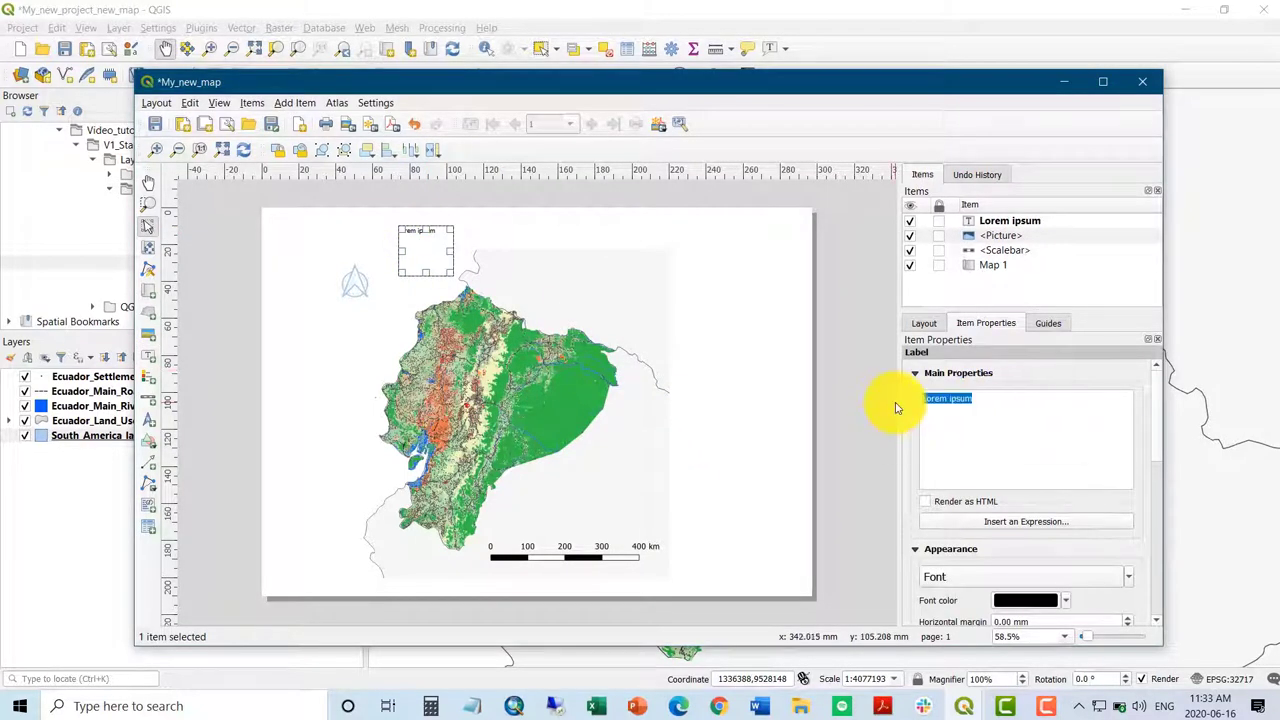
text(I)
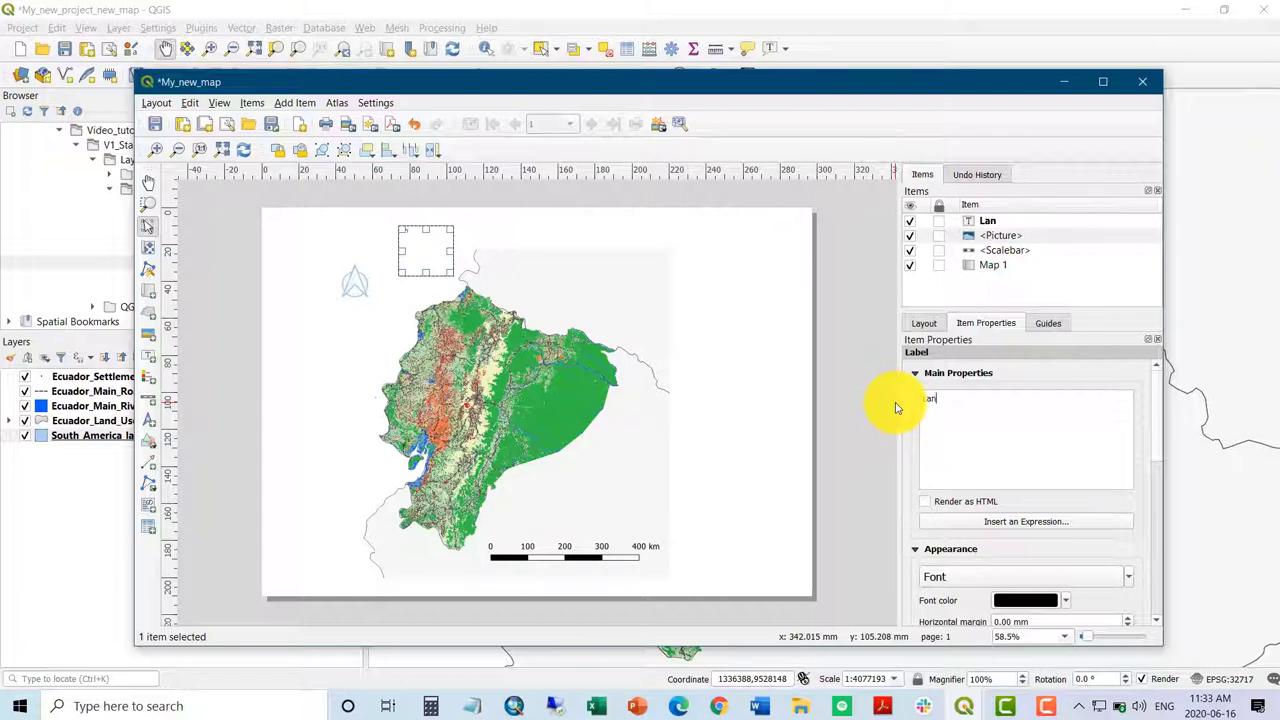
text(and Use Map of Ecuador)
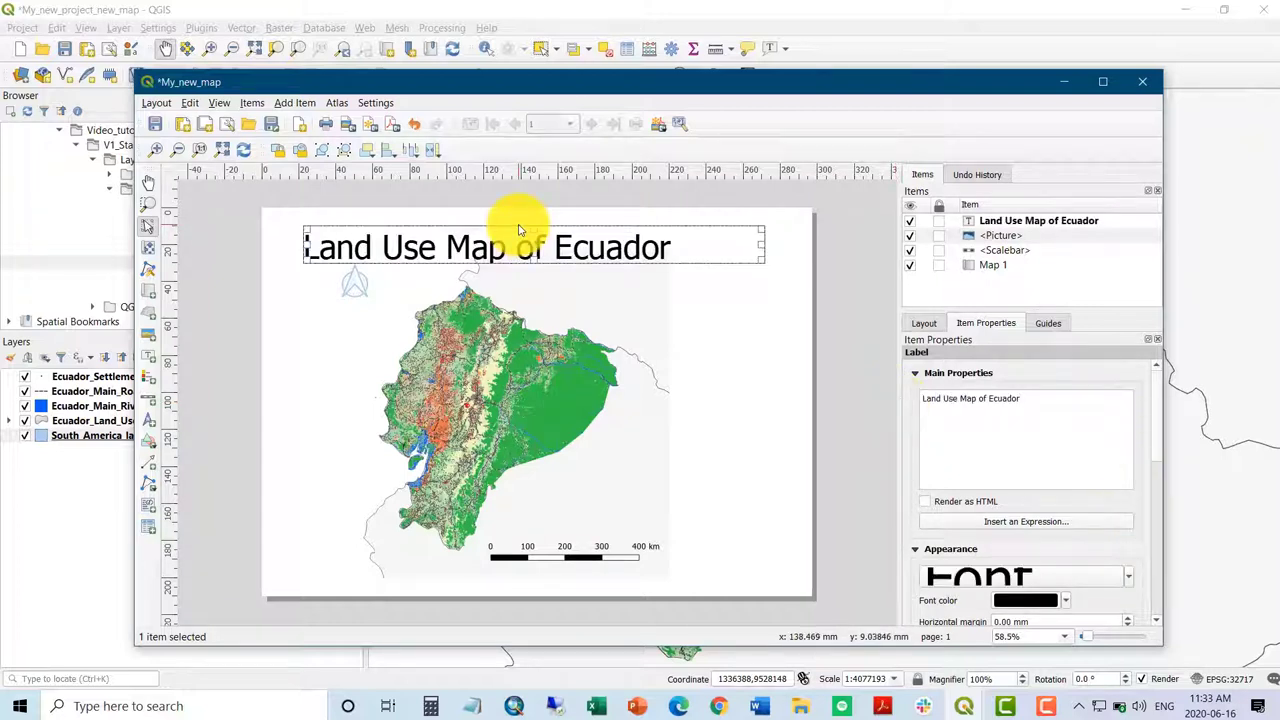
Set the title label's font size to 30 pt, then narrow its box and place it roughly centred above the map.
scroll(1157, 445, down, 2)
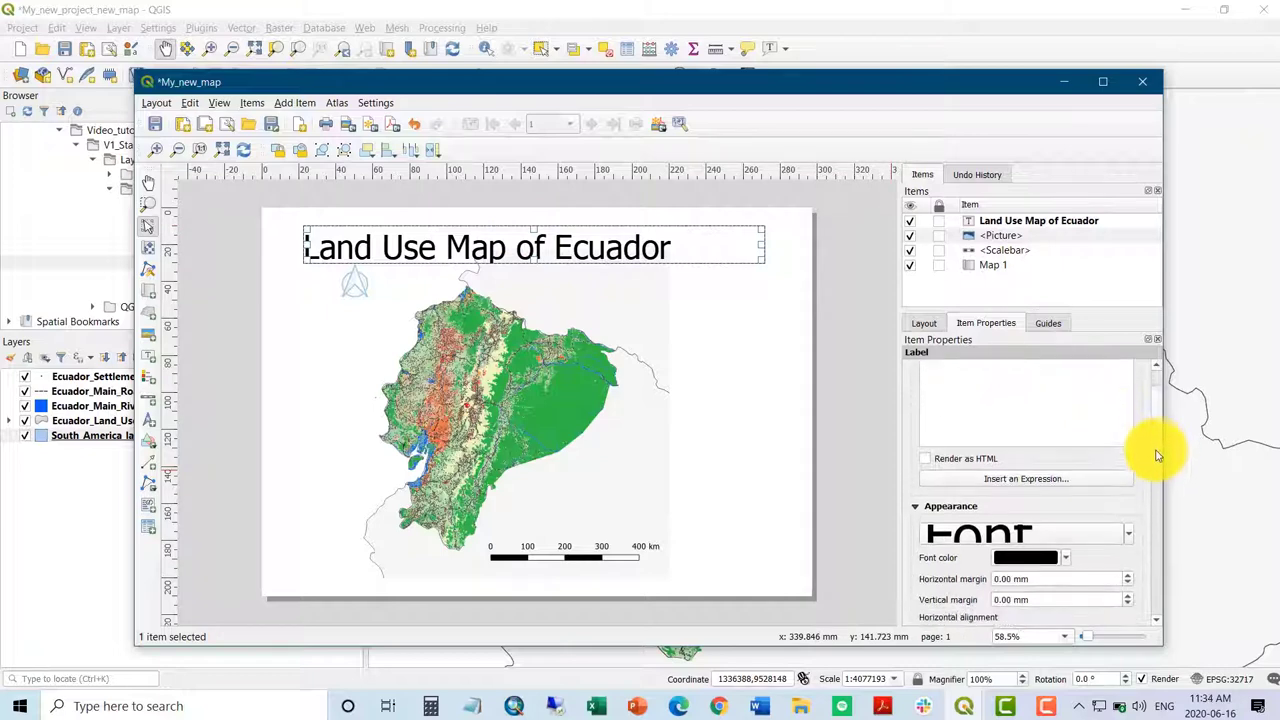
scroll(1157, 455, down, 1)
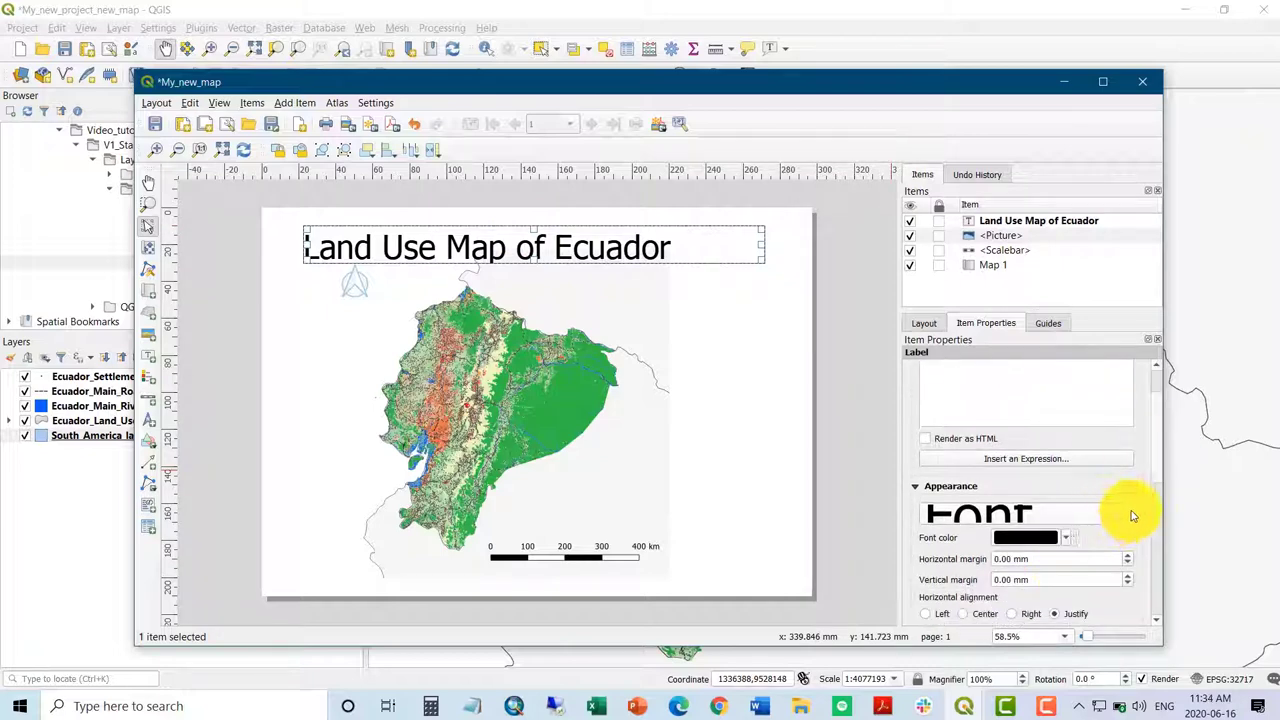
click(1129, 514)
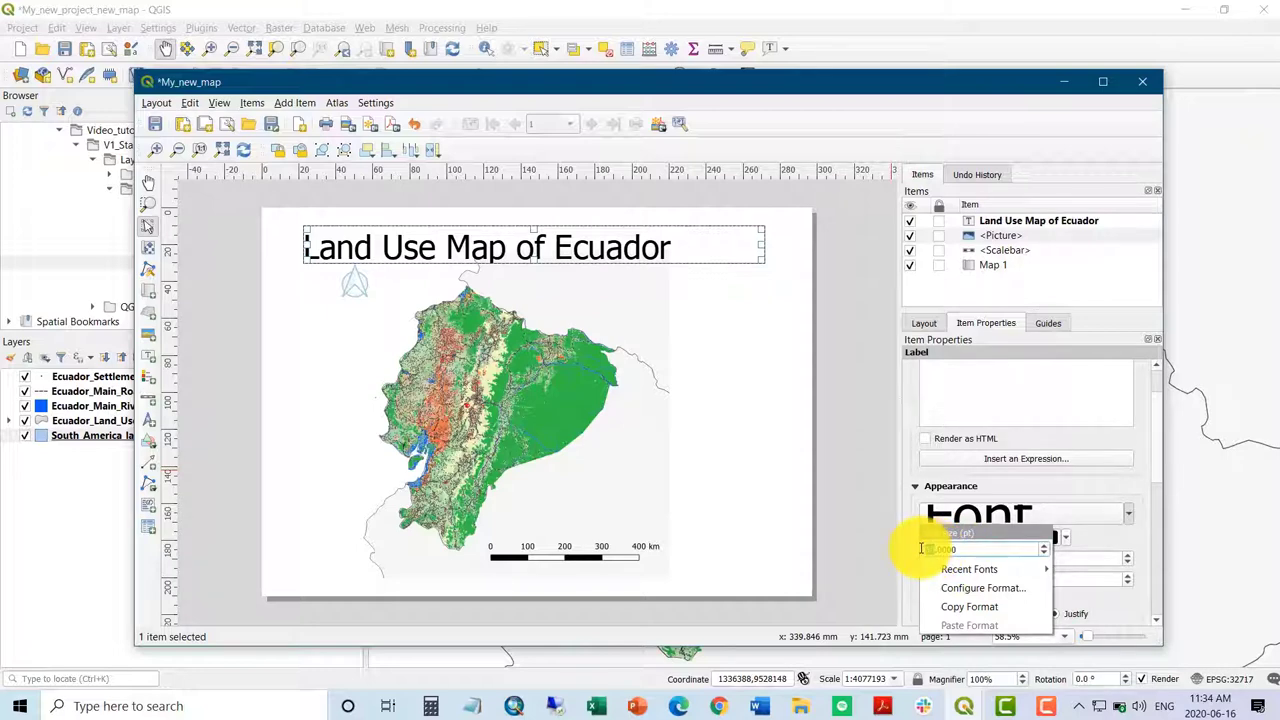
scroll(921, 548, down, 5)
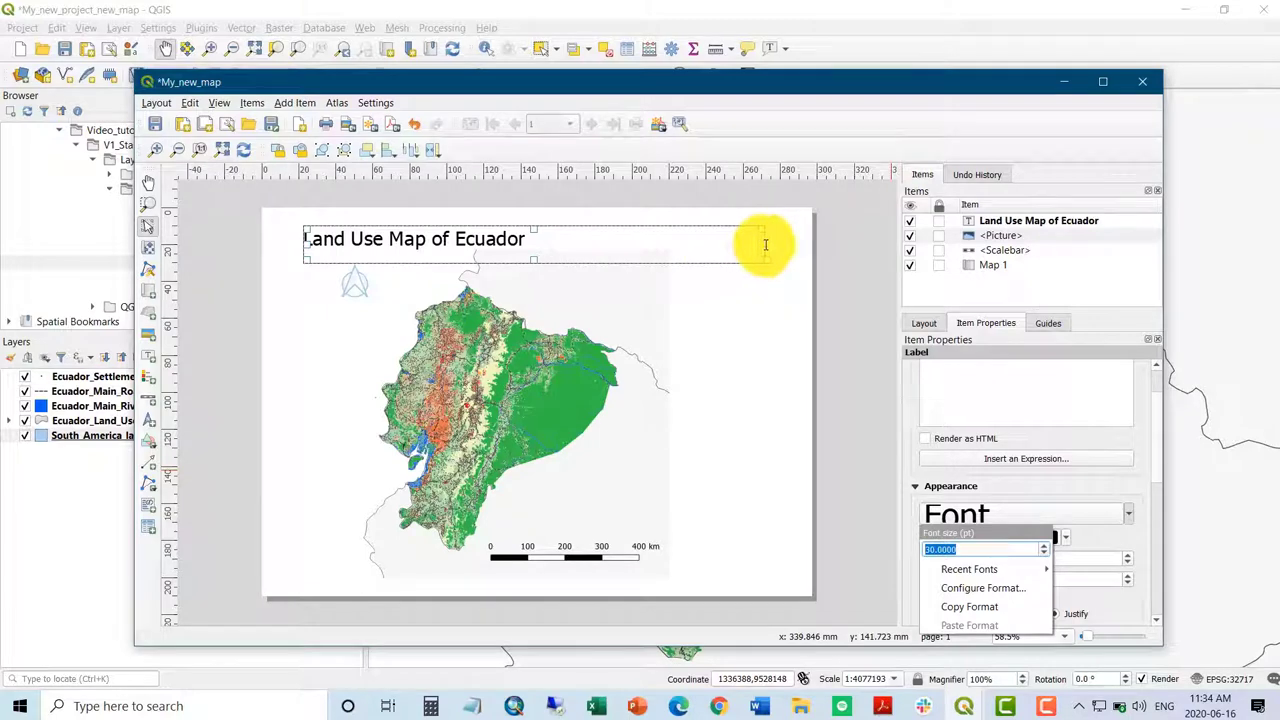
click(479, 233)
drag(479, 233, 494, 236)
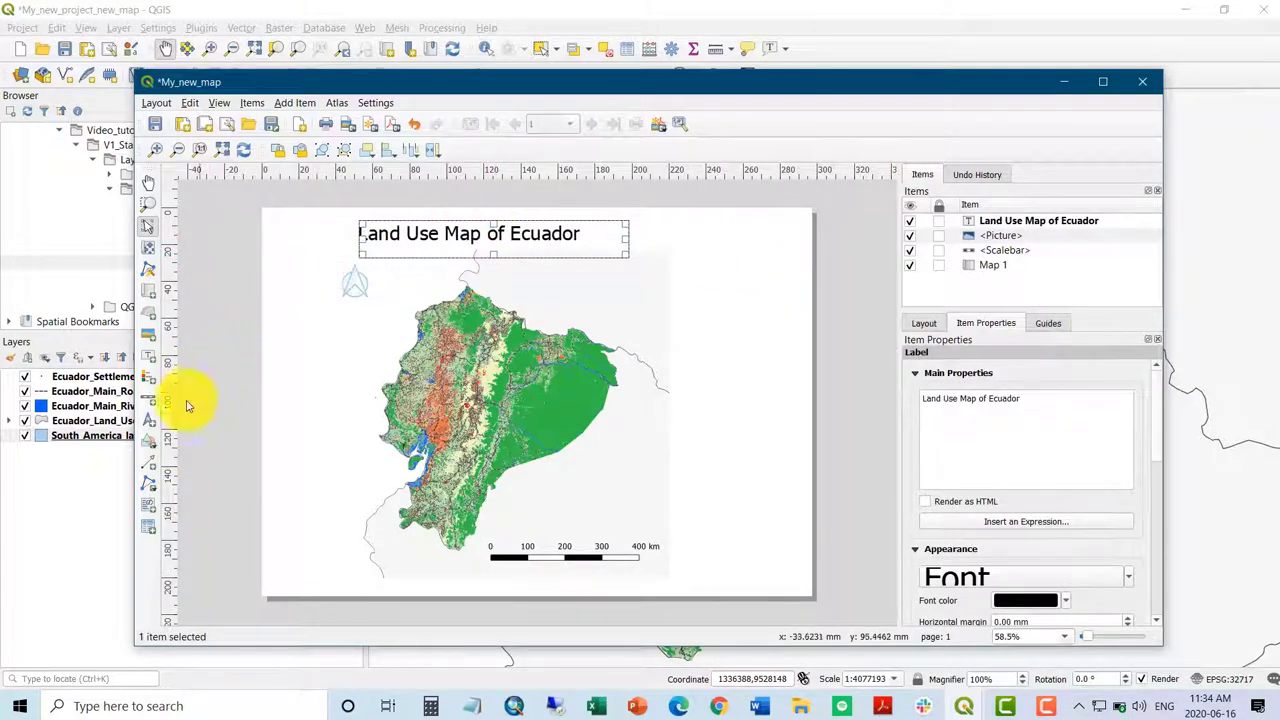
Add a rectangle around the map at X 15.908, Y 22.777 mm, measuring 204.269 by 177.515 mm.
click(160, 487)
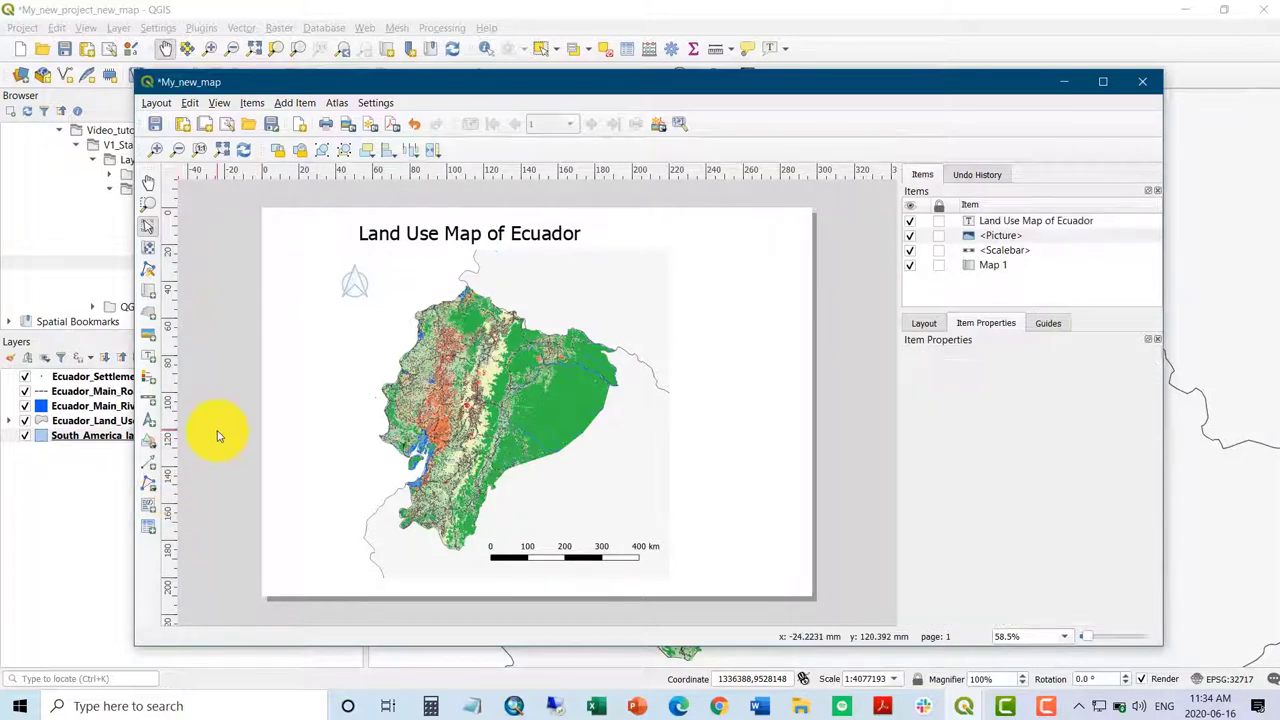
click(291, 249)
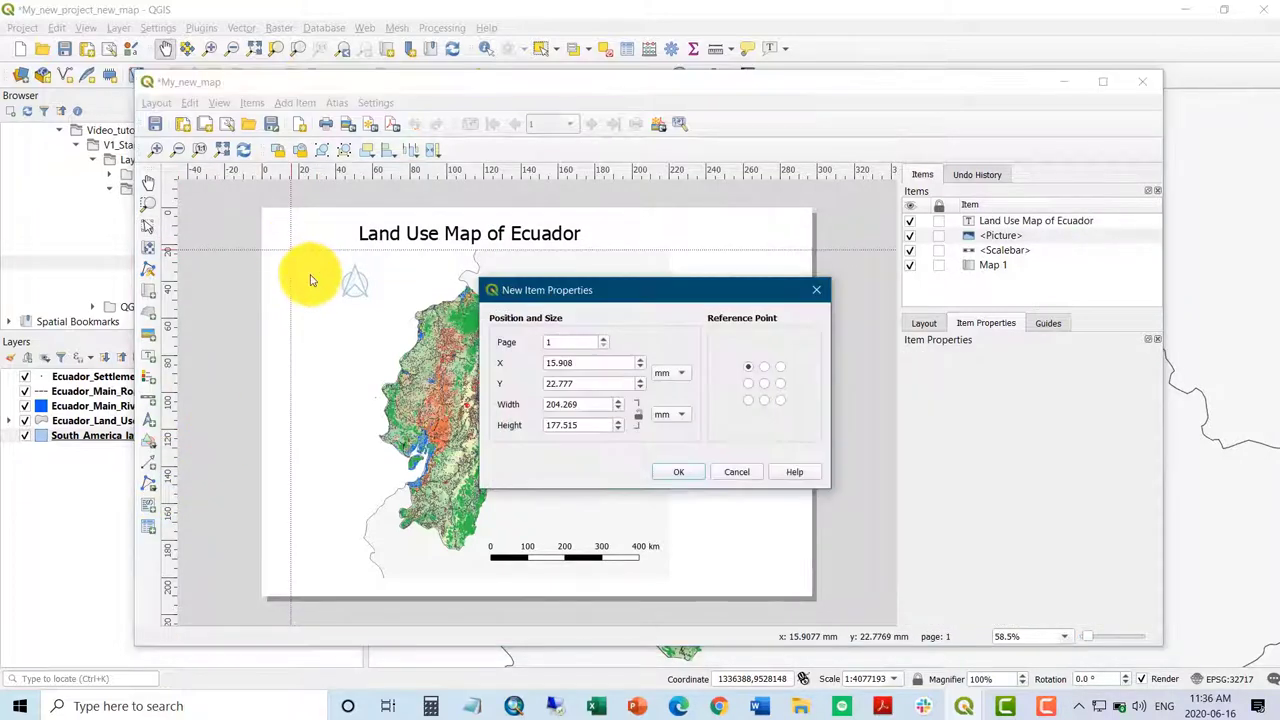
click(686, 471)
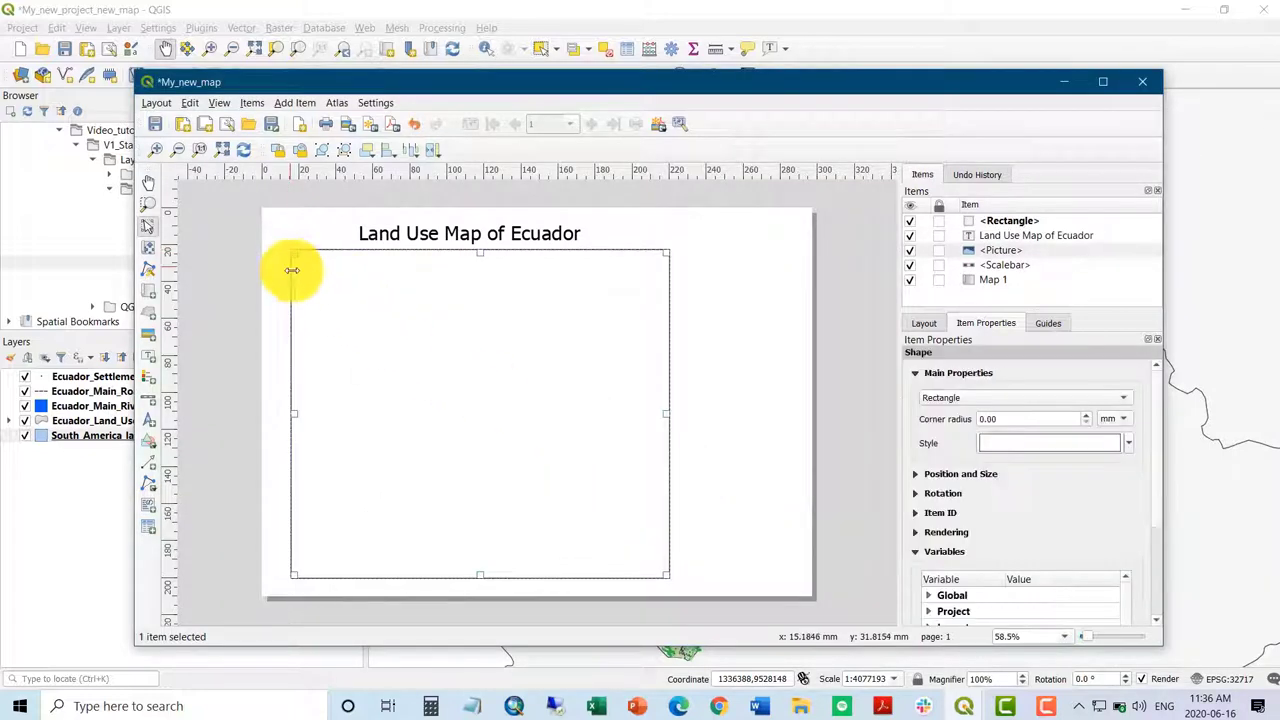
Make the rectangle's simple fill colour fully transparent and deselect the rectangle.
click(1128, 443)
click(1033, 315)
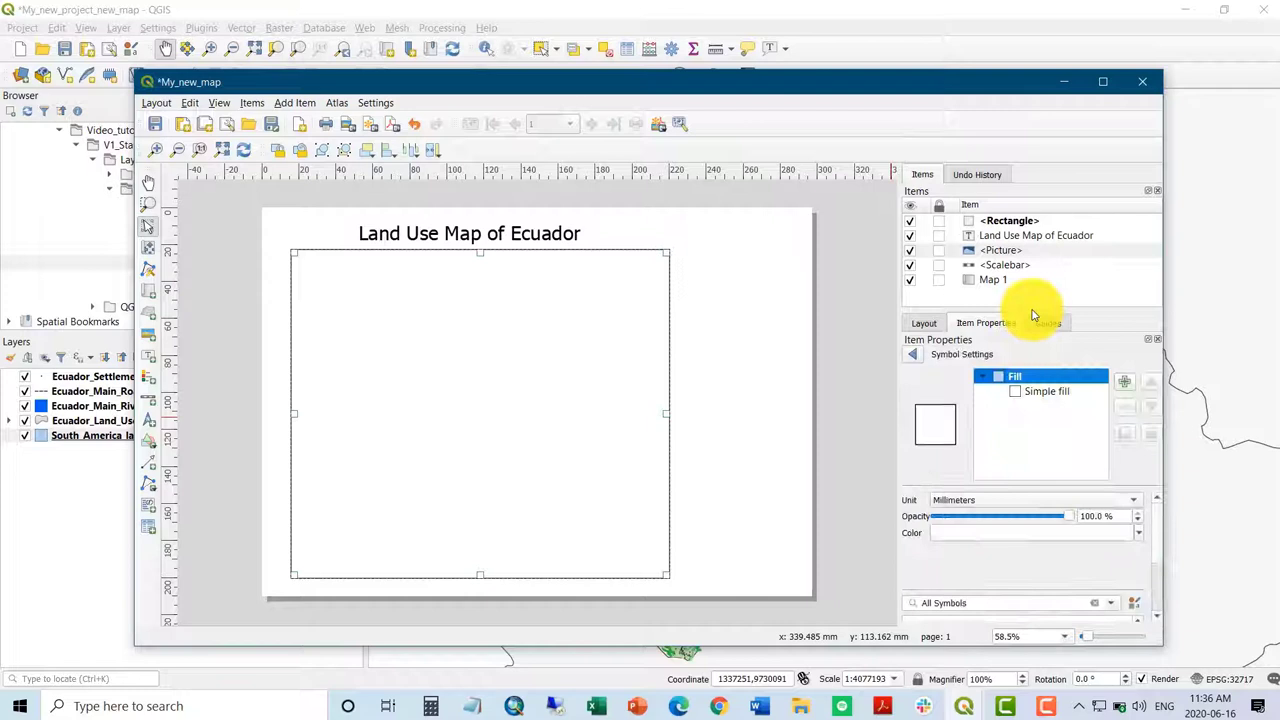
click(1027, 396)
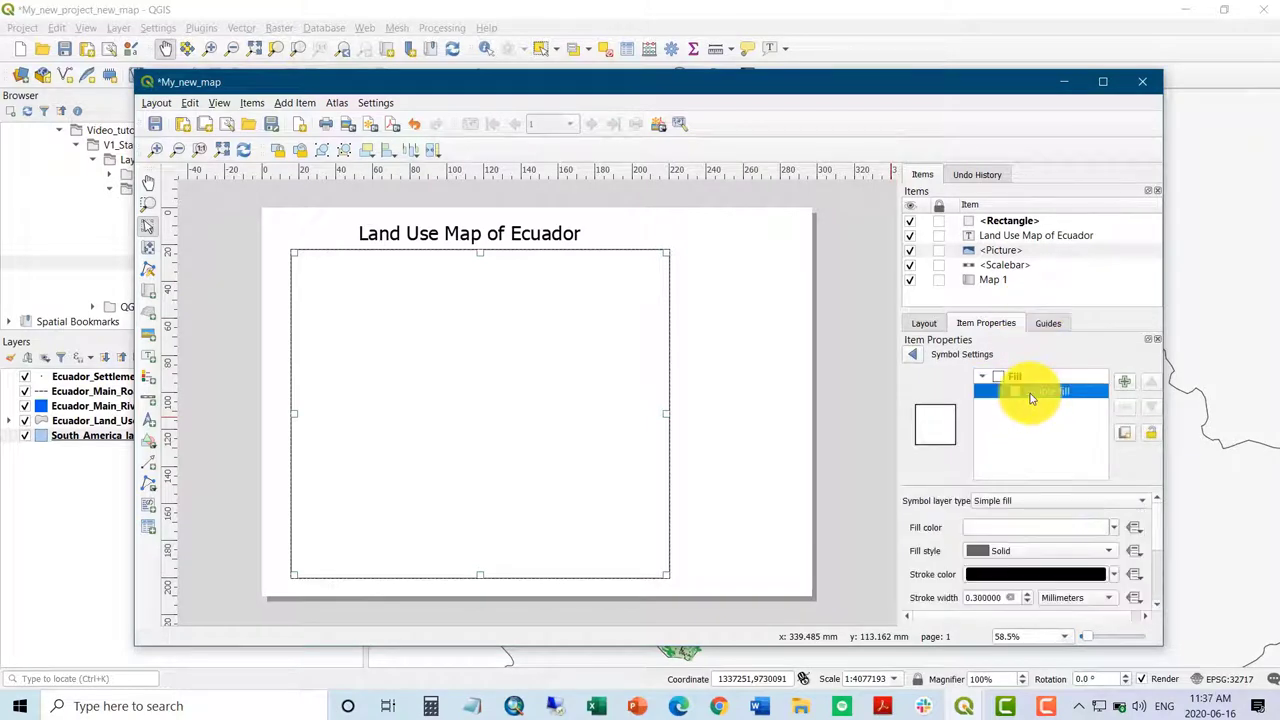
click(1115, 533)
drag(1146, 535, 958, 545)
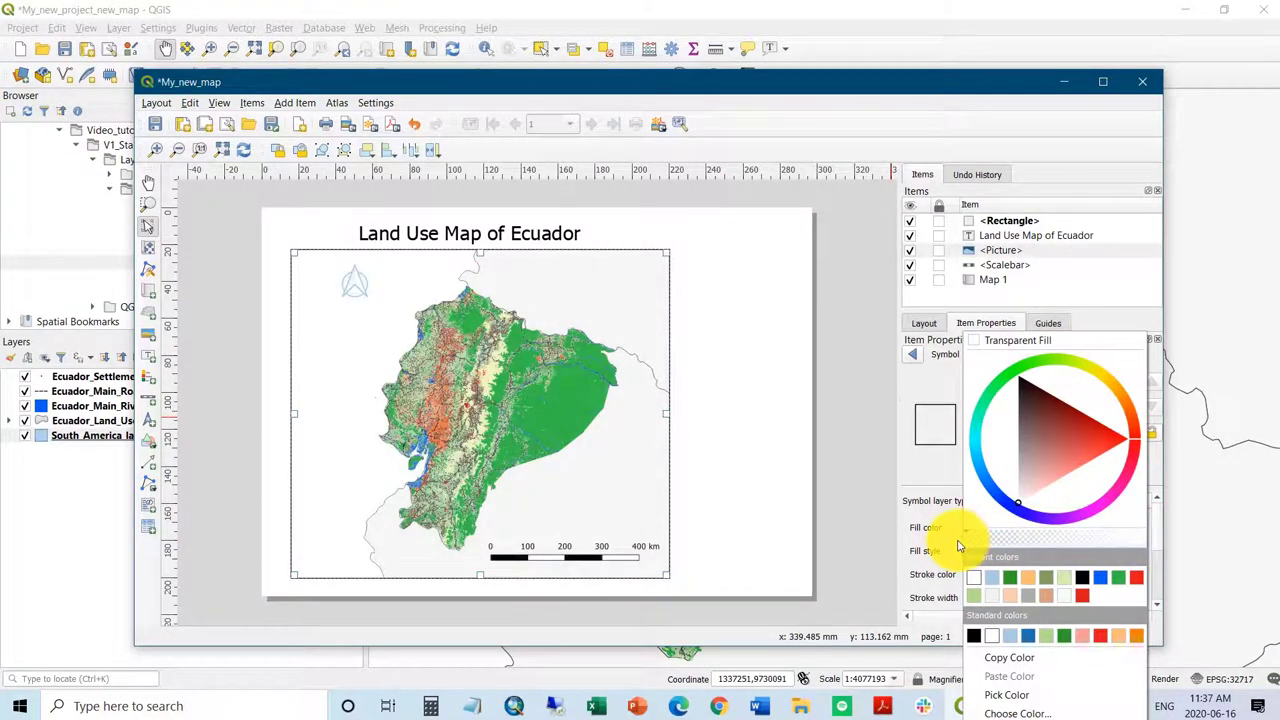
click(928, 481)
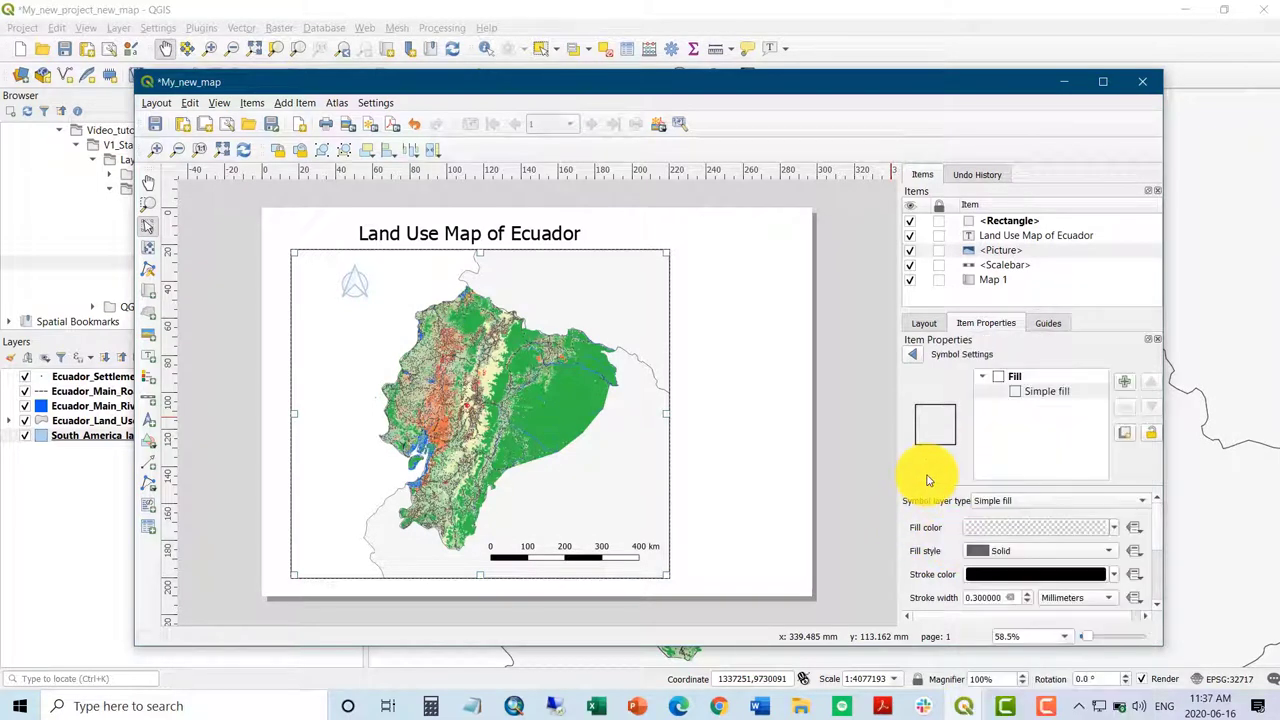
click(915, 356)
click(853, 390)
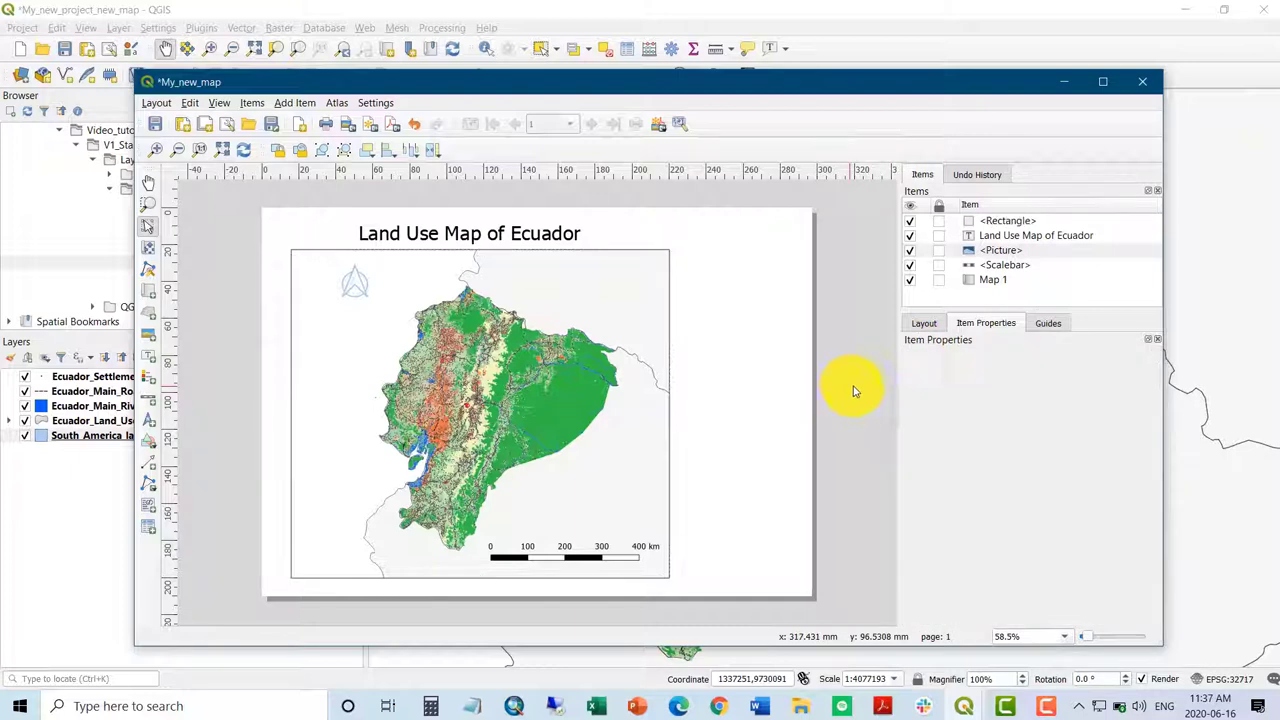
Add a legend for Map 1 and place it in the blank space east of the map frame.
click(154, 381)
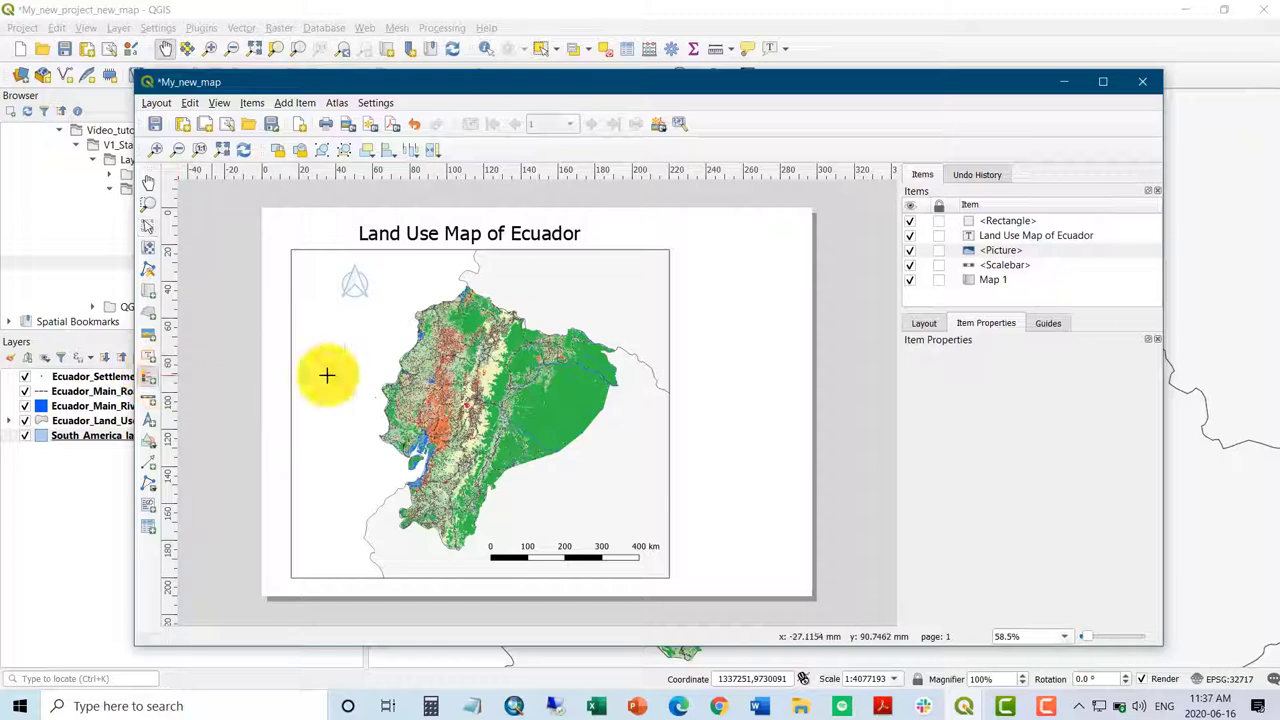
click(684, 249)
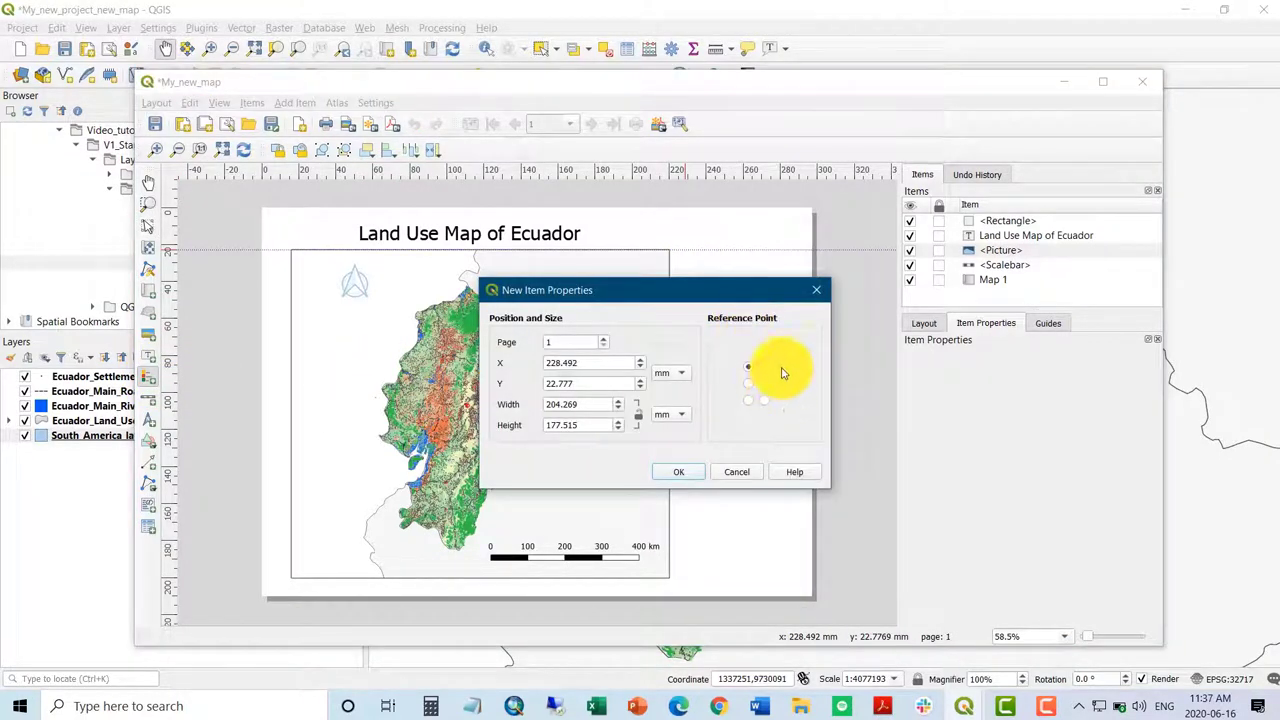
click(692, 471)
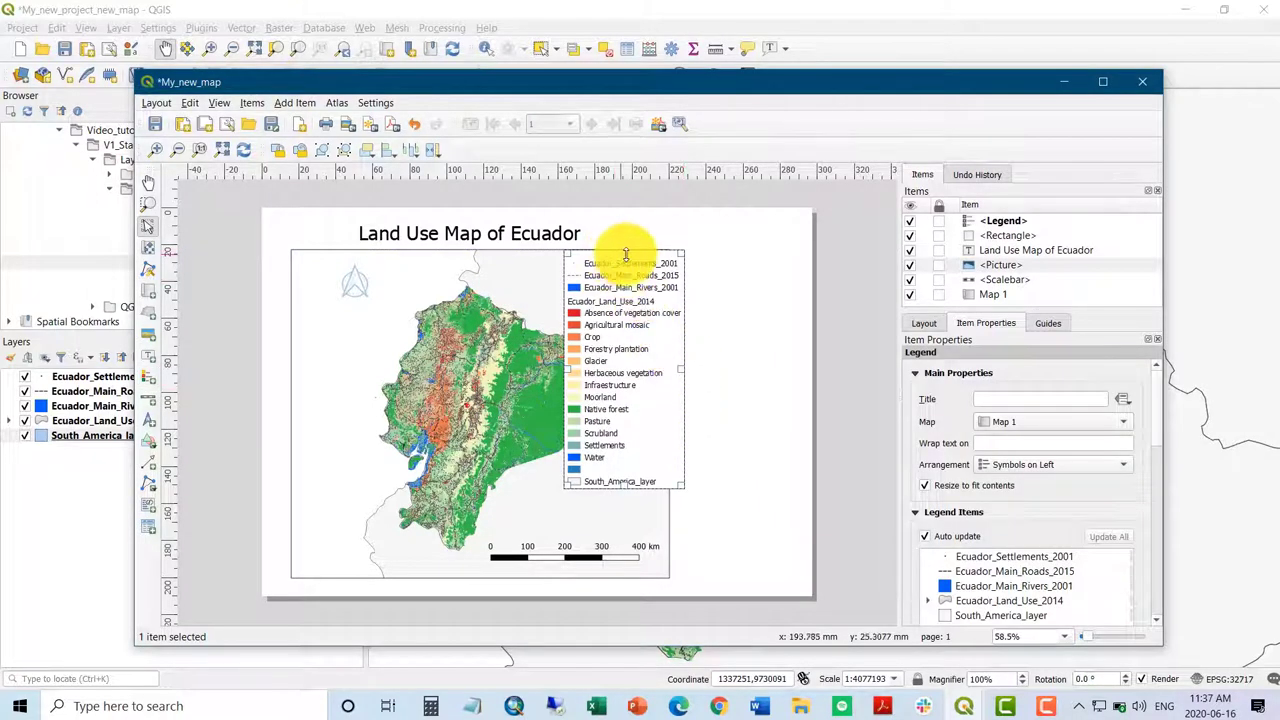
drag(701, 297, 747, 296)
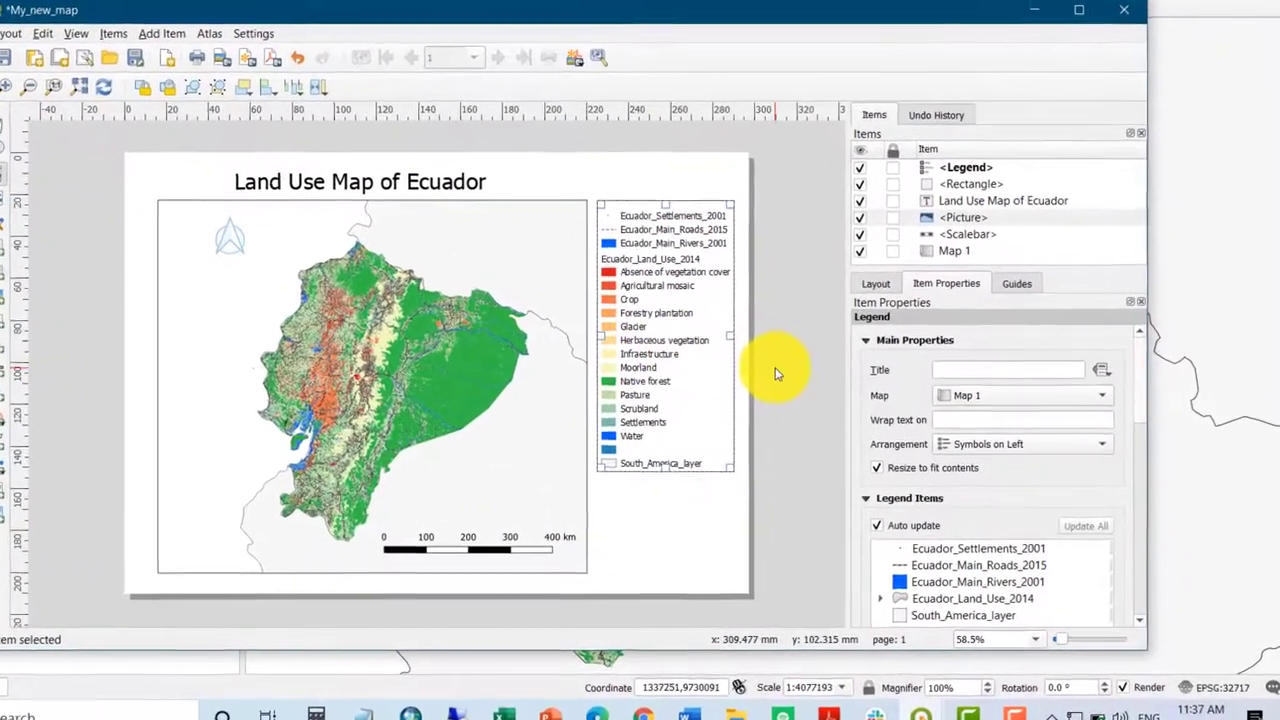
click(812, 390)
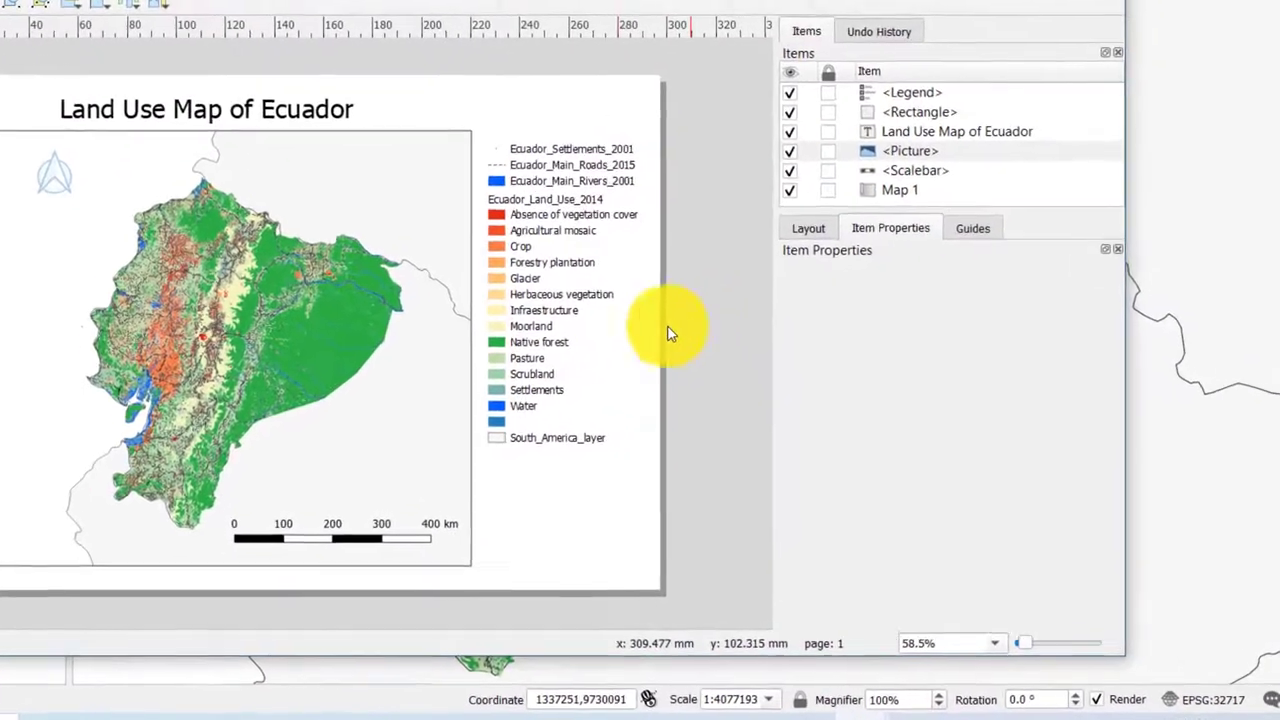
Turn off auto update for the legend items and rename the Ecuador_Settlements_2001 entry as Settlements.
click(650, 355)
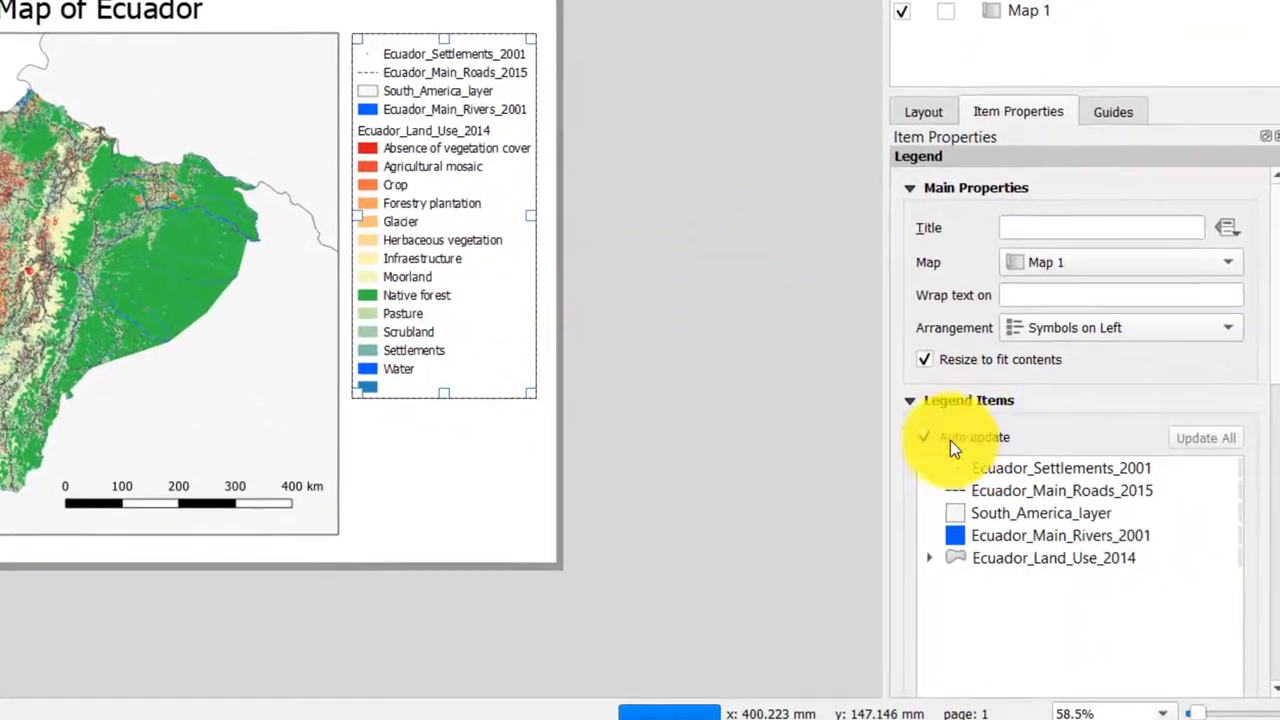
click(932, 441)
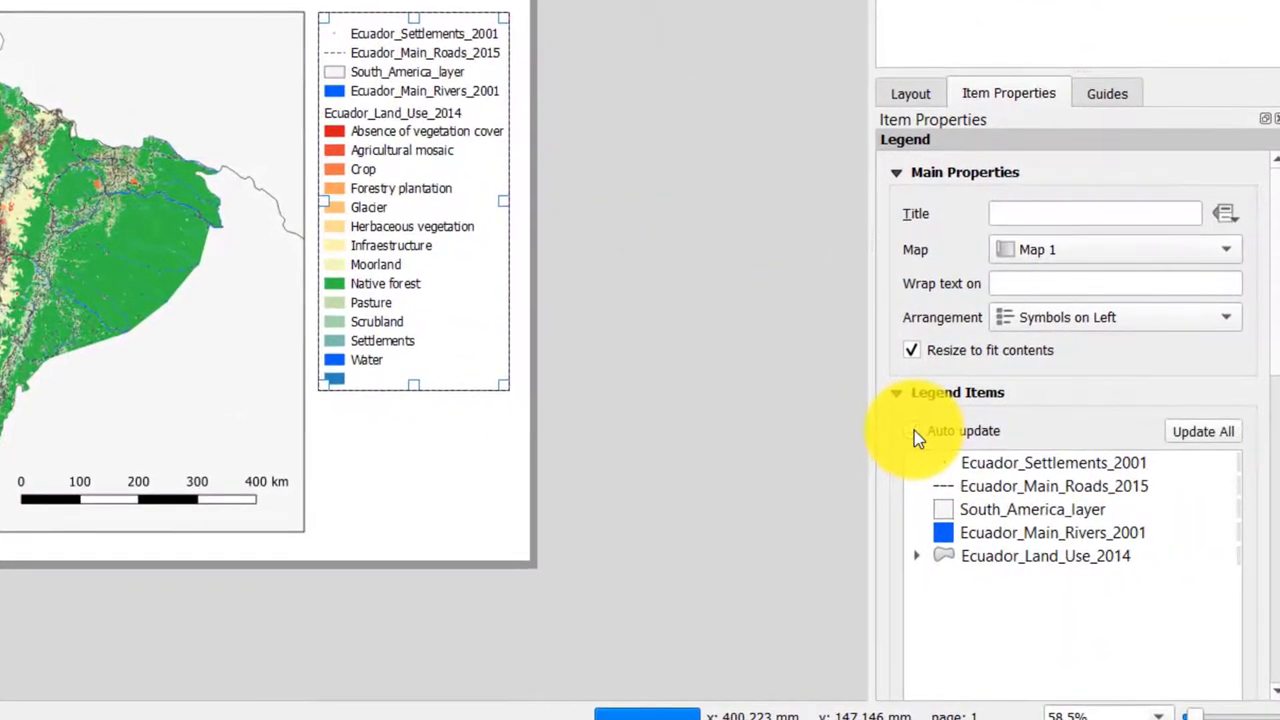
drag(1275, 258, 1279, 326)
click(1040, 278)
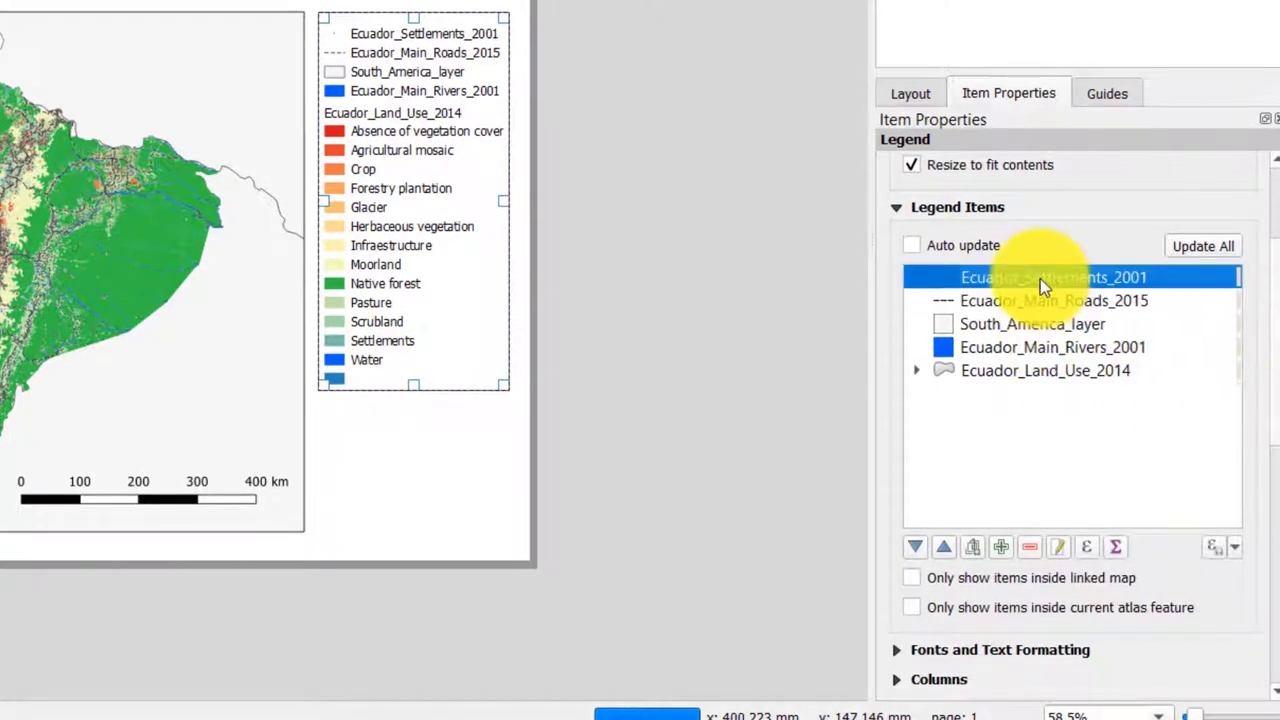
click(1057, 548)
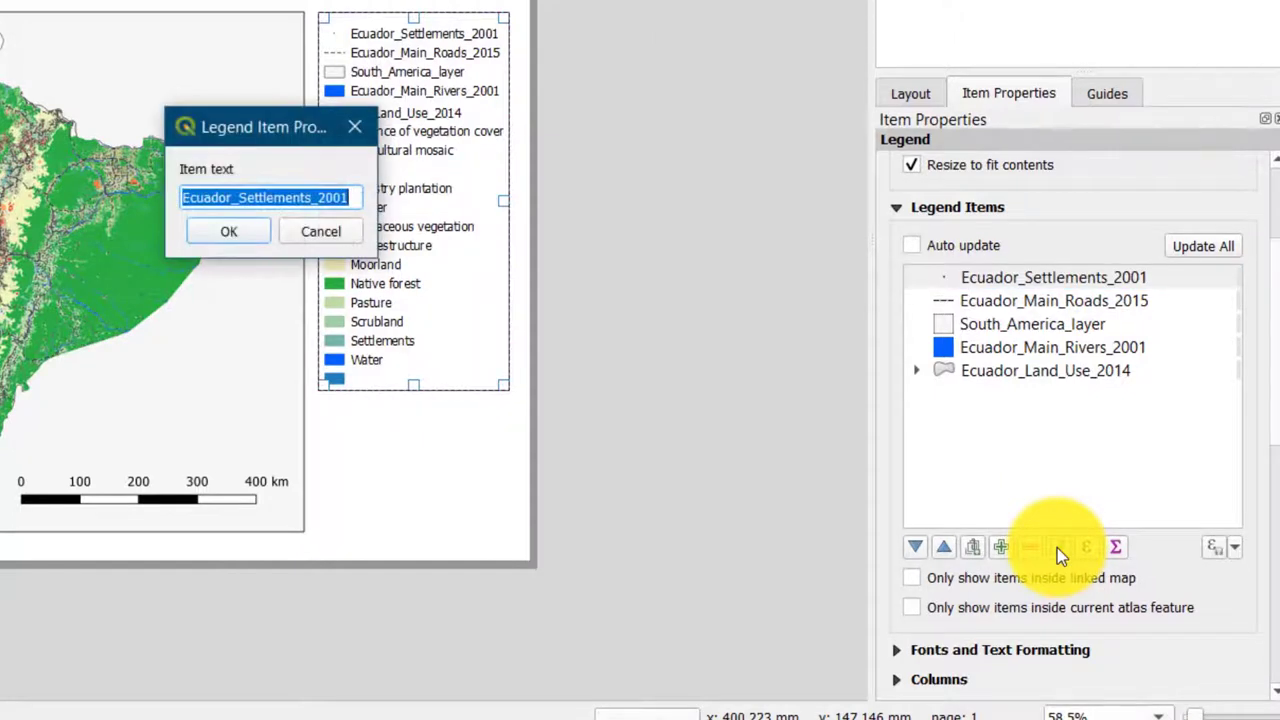
text(Settlements)
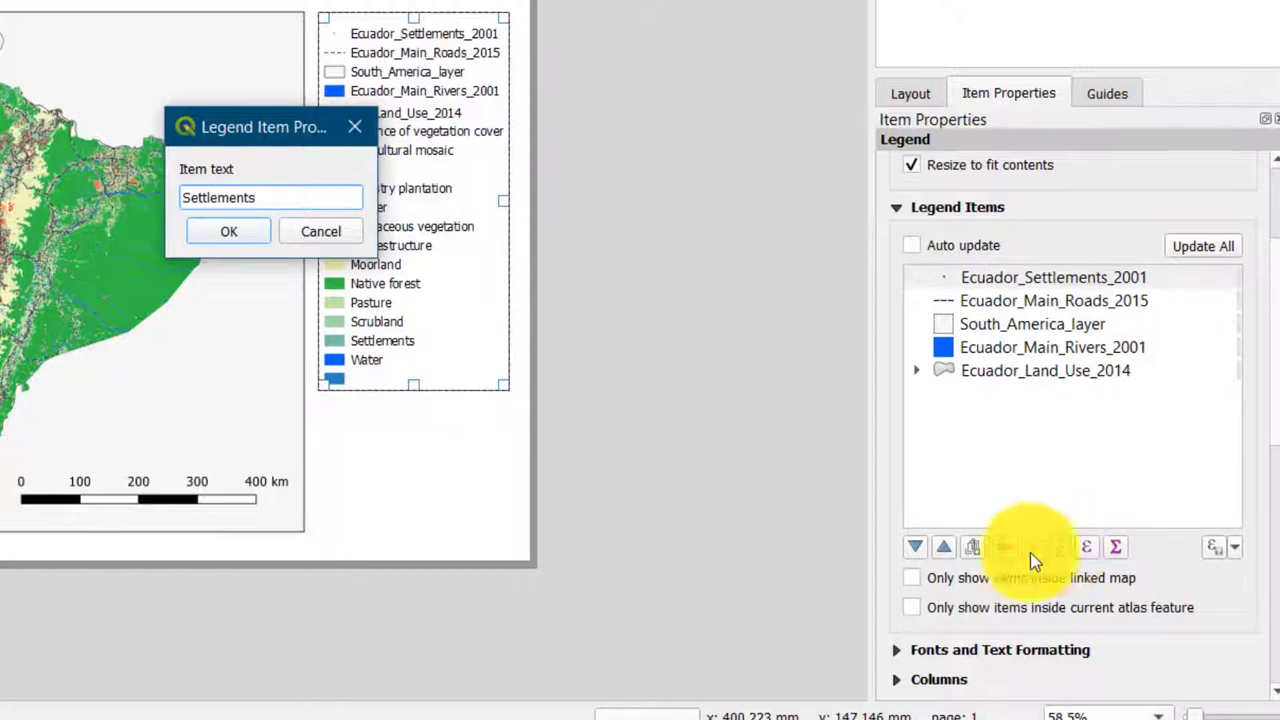
click(261, 230)
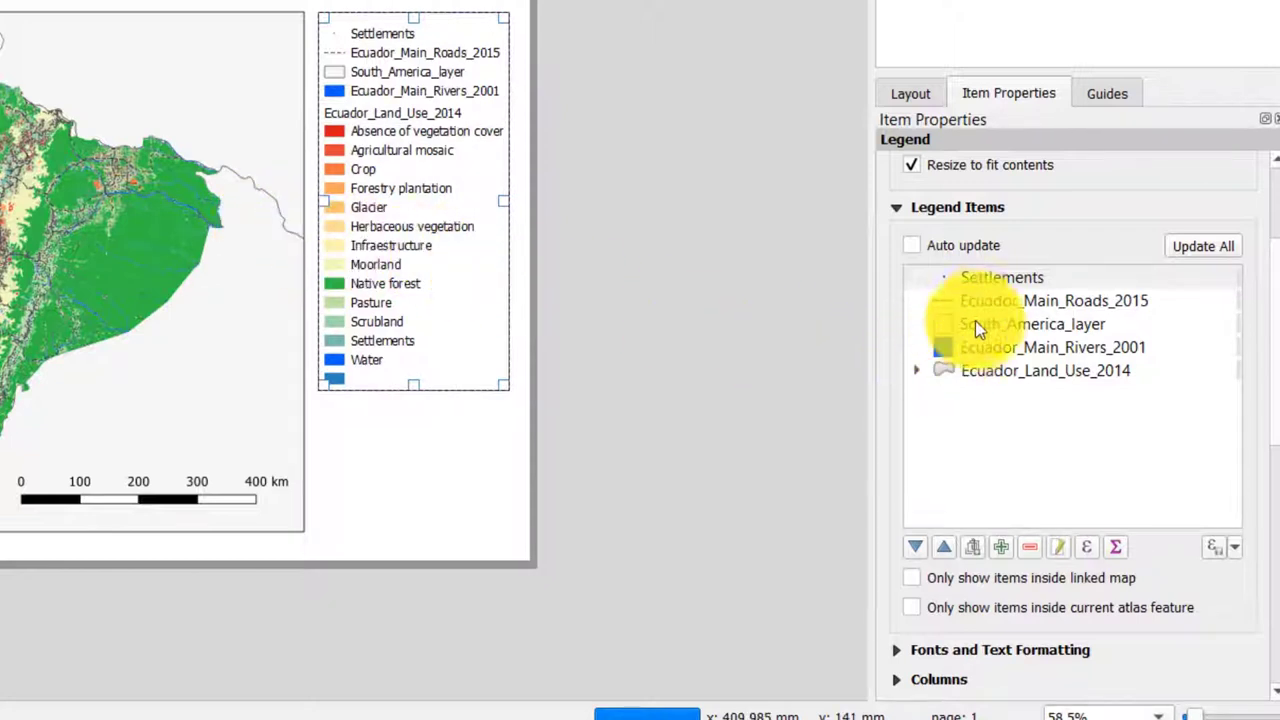
Rename the Ecuador_Main_Roads_2015 legend entry as Main roads.
click(993, 302)
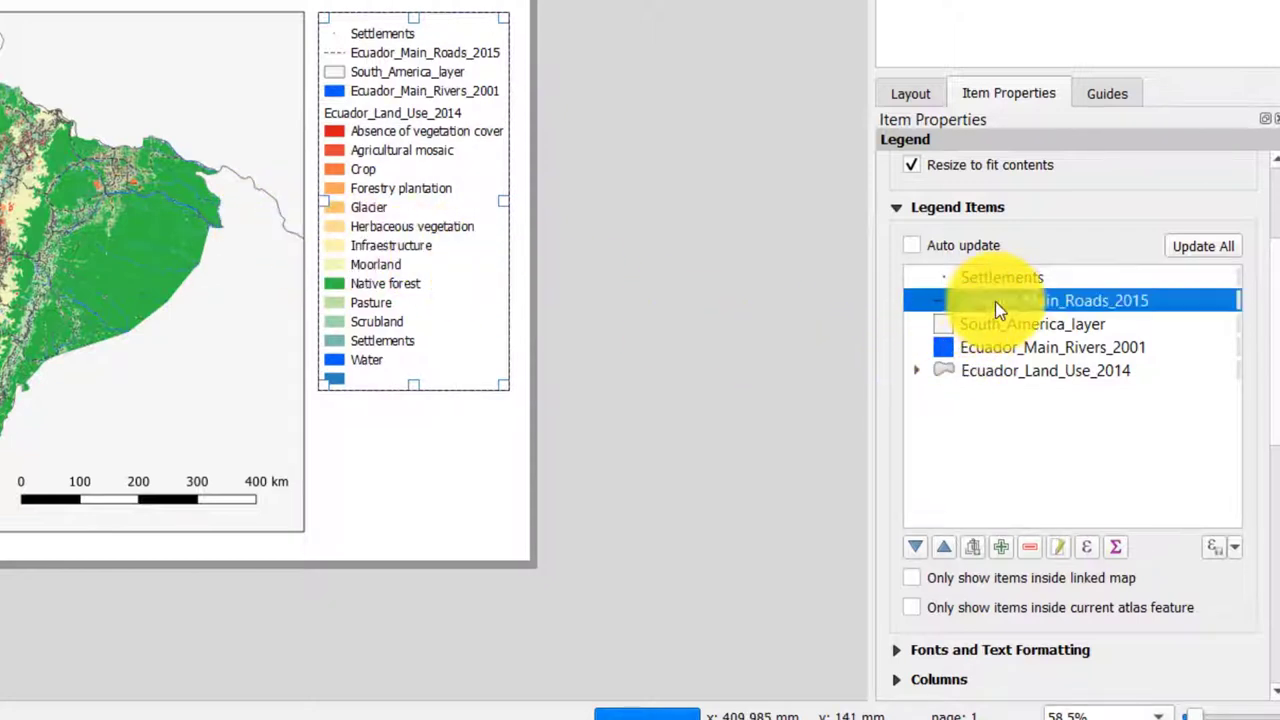
click(1061, 542)
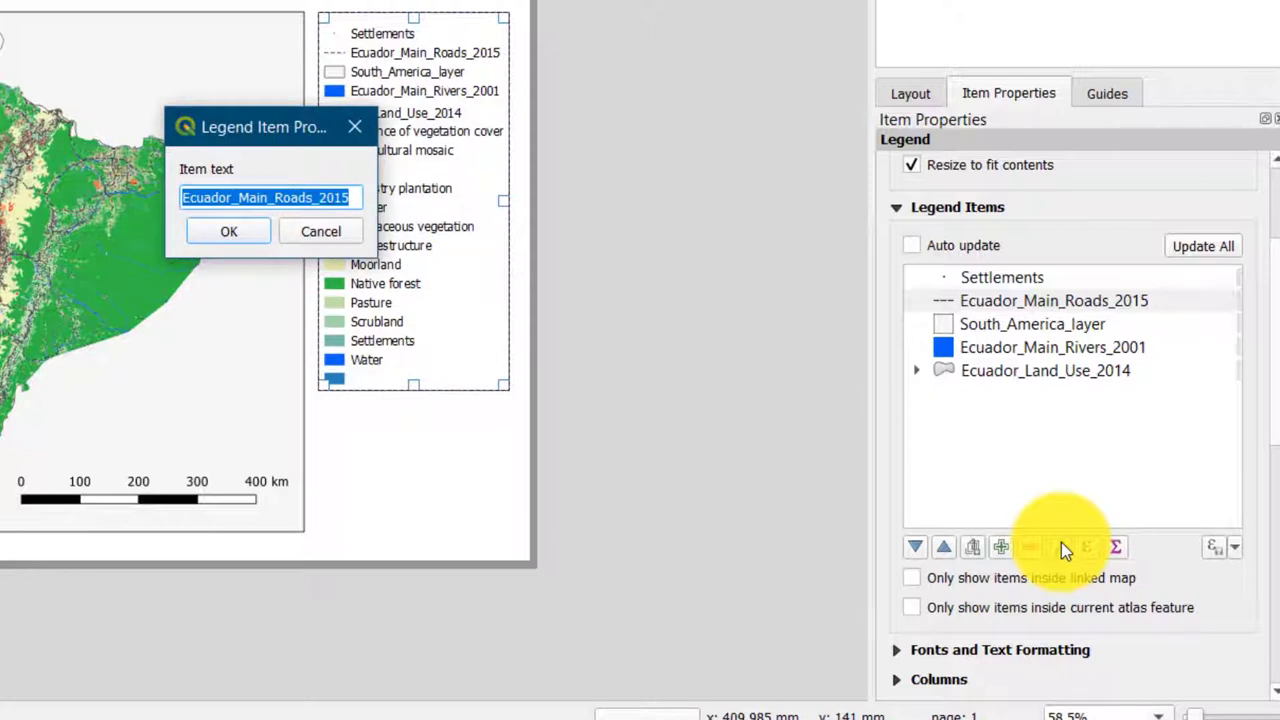
text(Main roads)
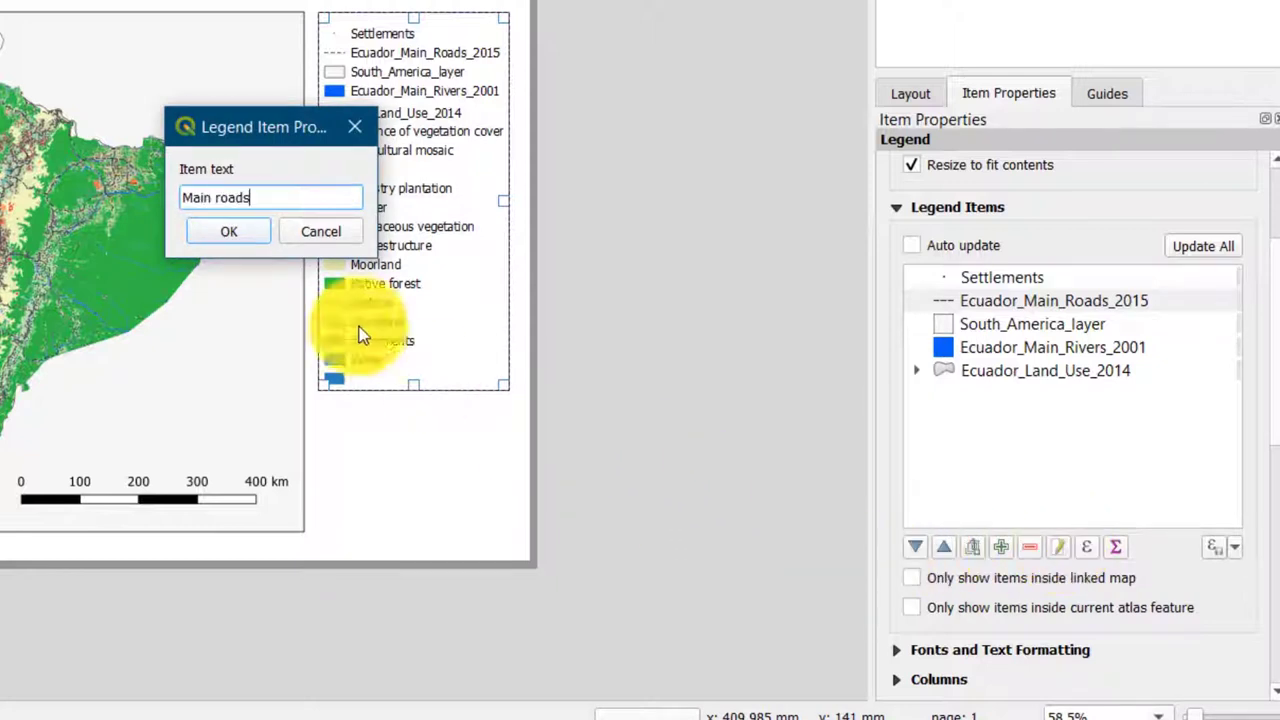
click(252, 235)
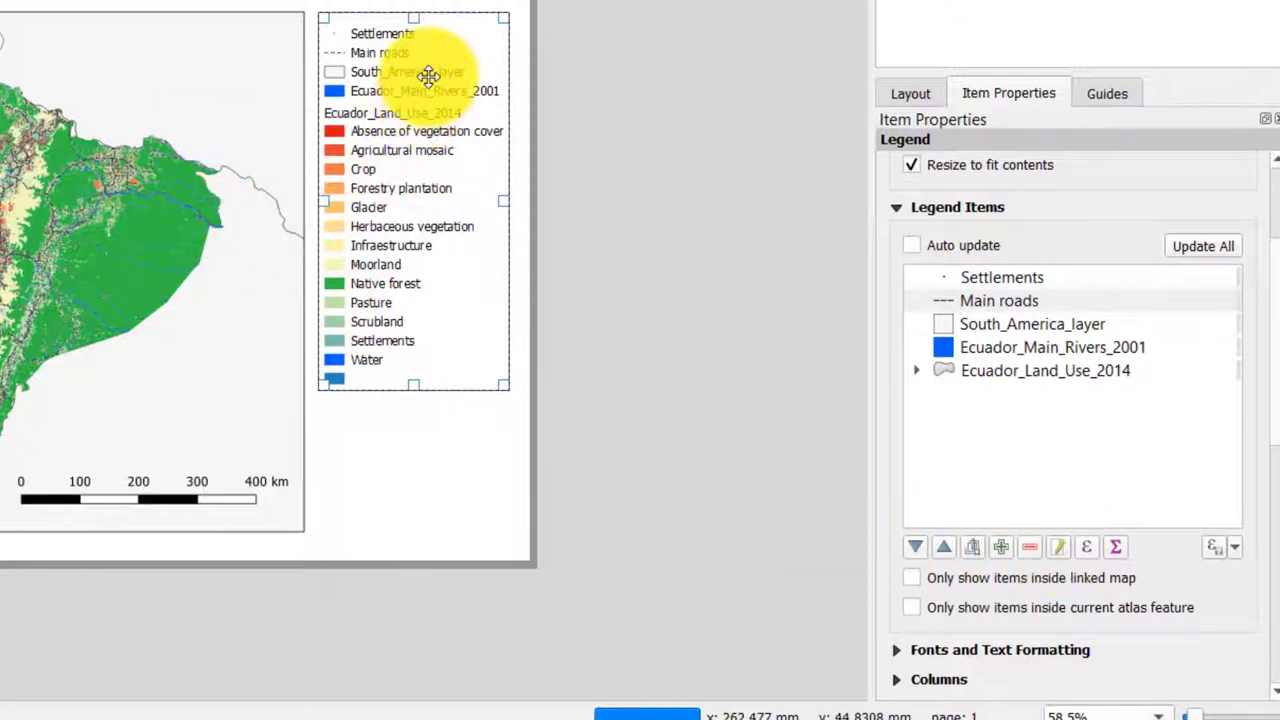
Rename the South_America_layer legend entry as Borders.
click(1027, 326)
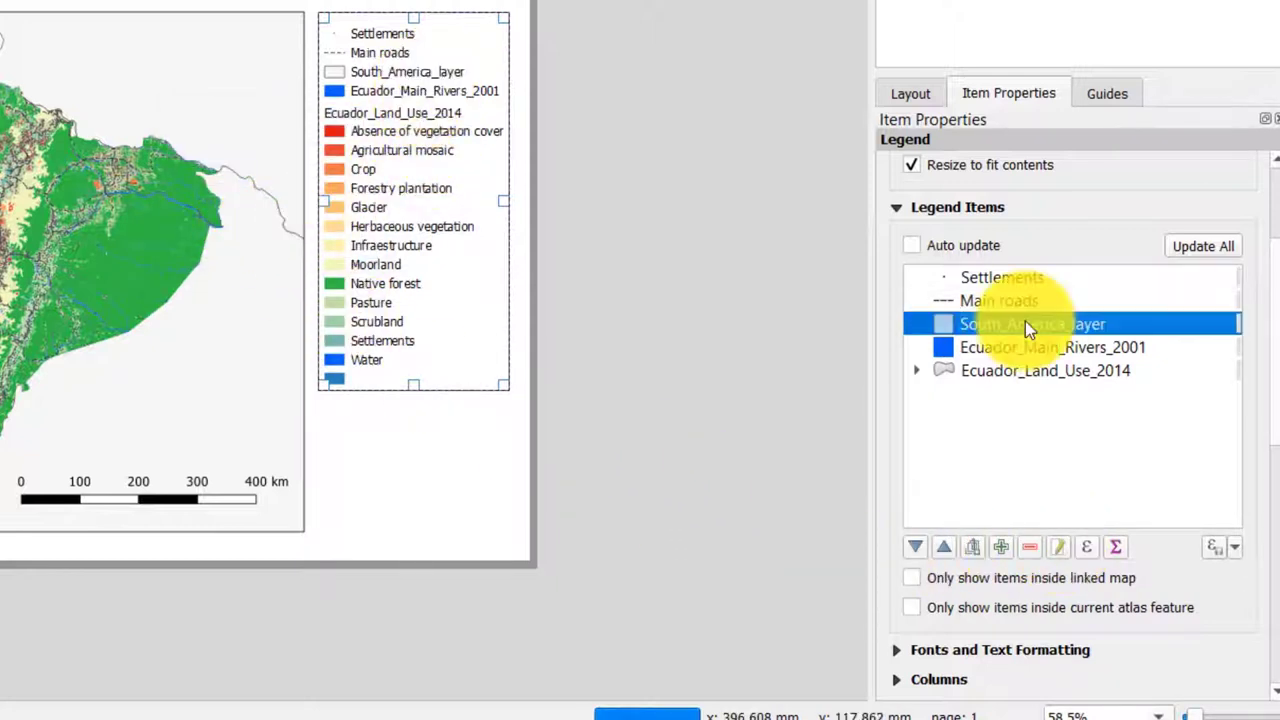
click(1056, 544)
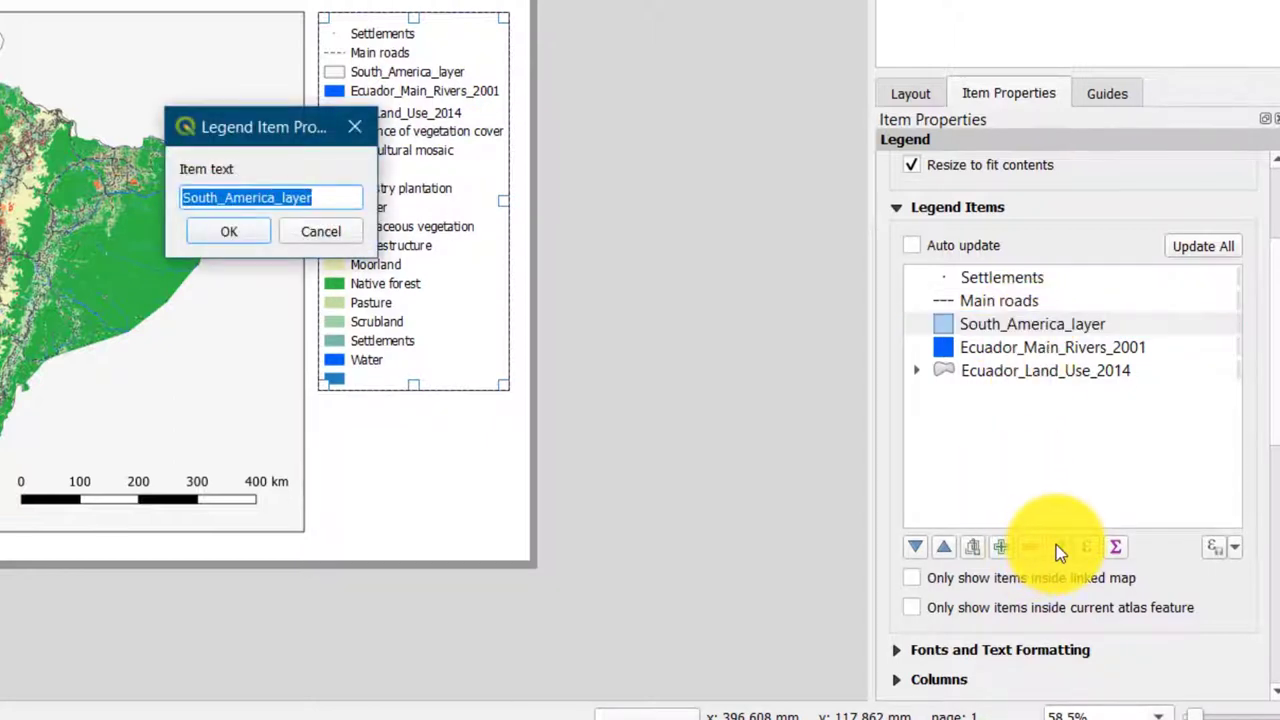
text(Borders)
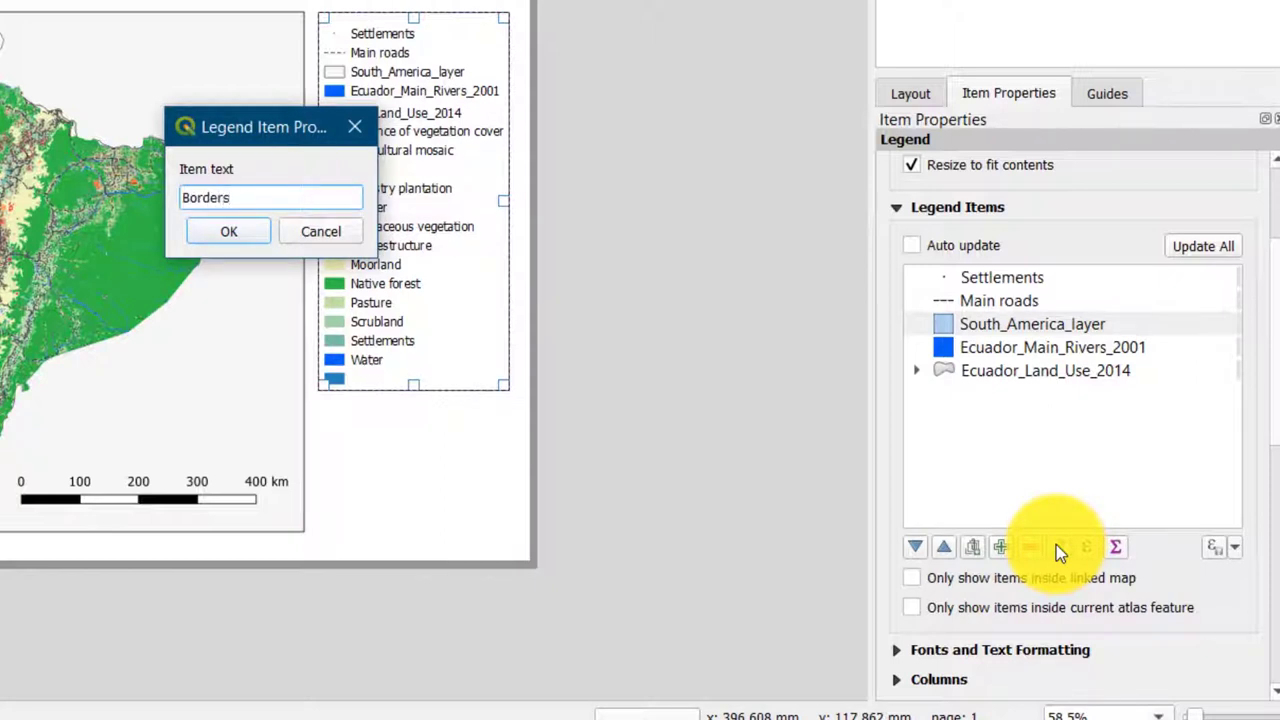
click(228, 233)
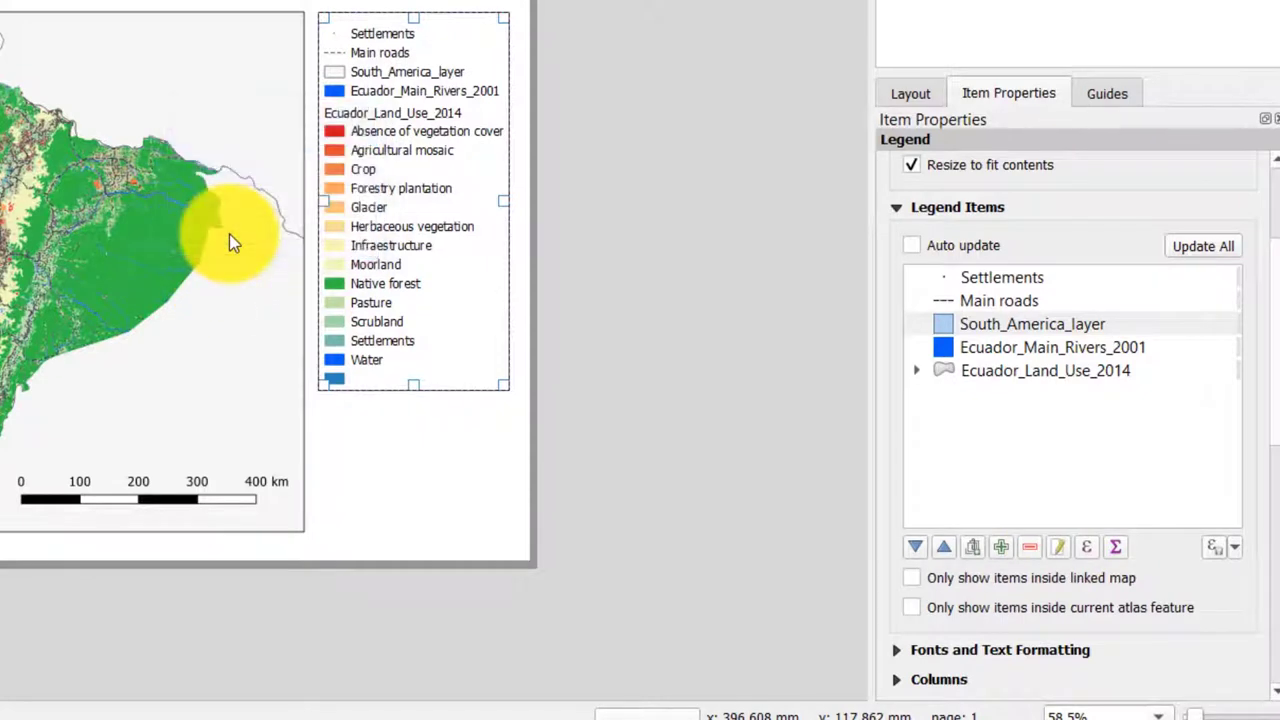
Rename the Ecuador_Main_Rivers_2001 legend entry as Main rivers.
click(1035, 350)
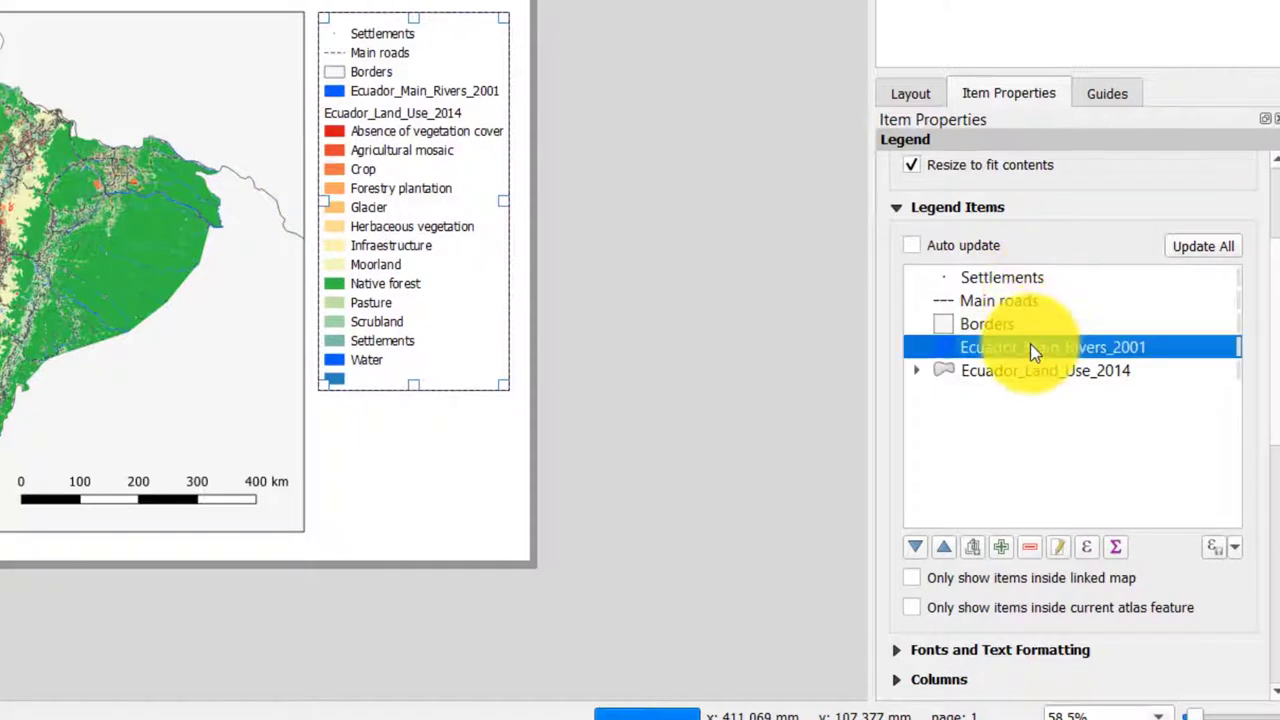
right_click(1031, 347)
click(1004, 355)
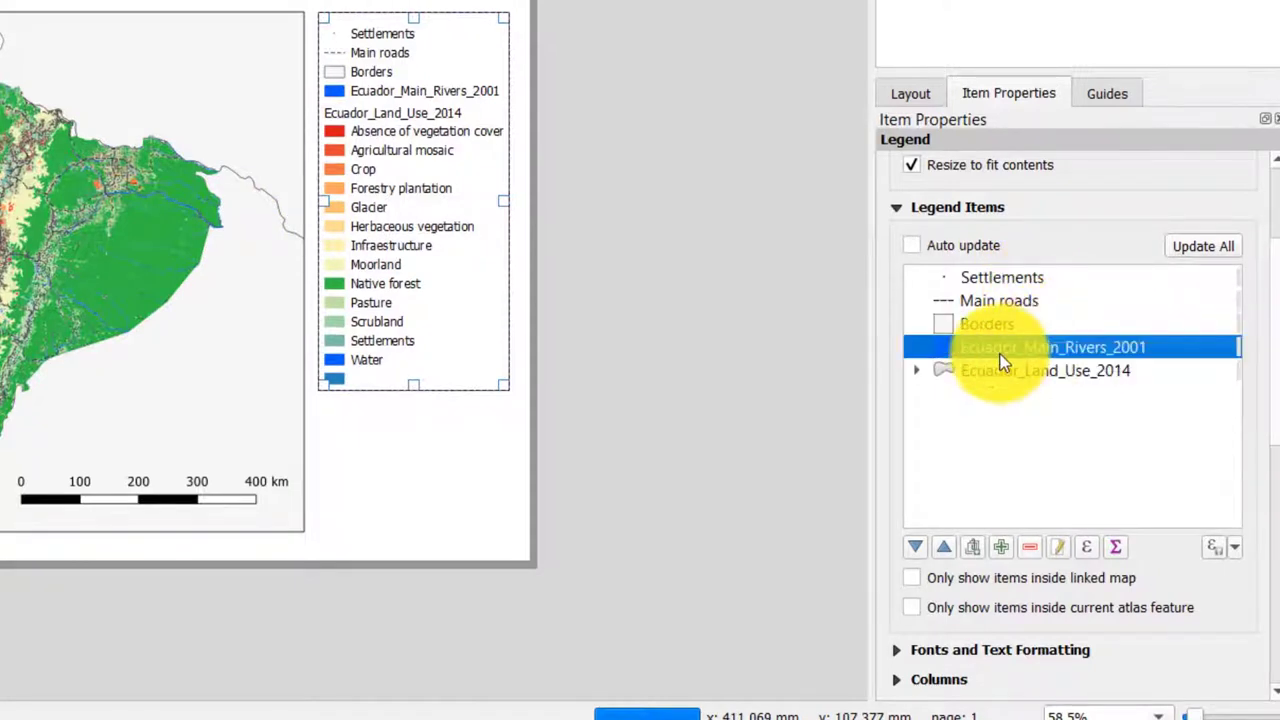
click(1064, 547)
text(Main rivers)
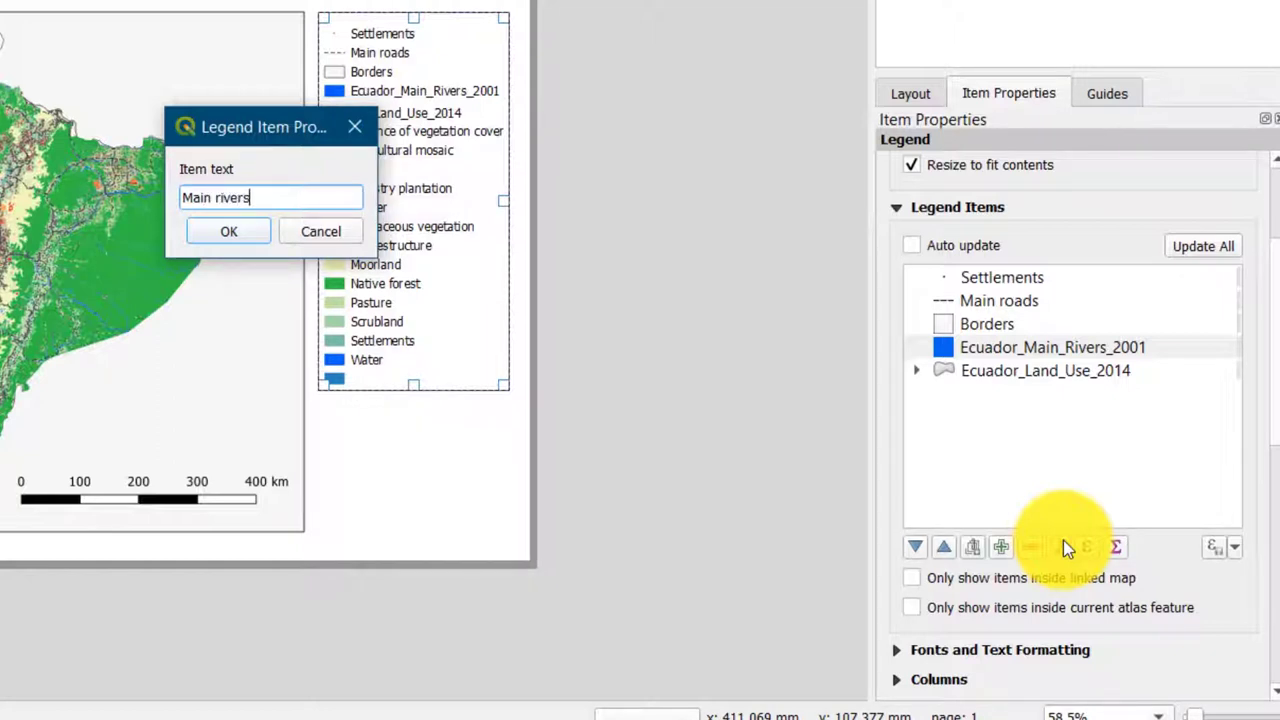
click(264, 234)
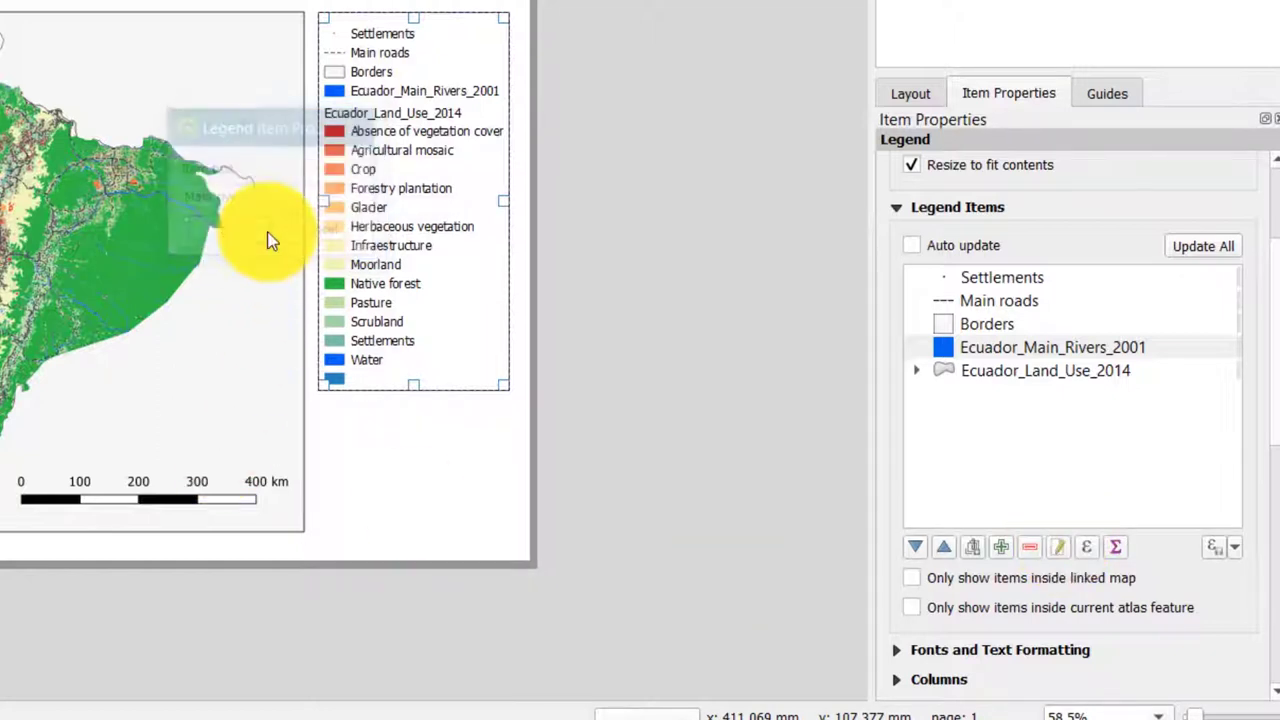
Rename the Ecuador_Land_Use_2014 legend entry as Land use.
click(1025, 372)
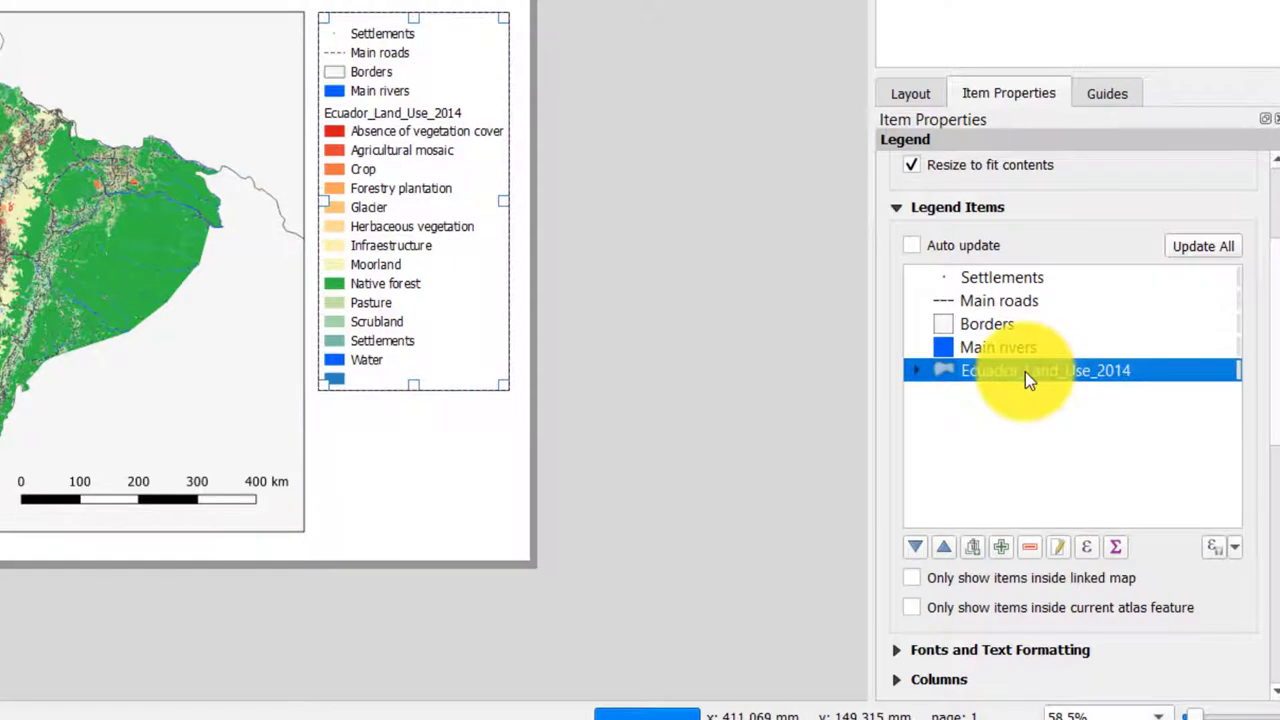
click(1060, 550)
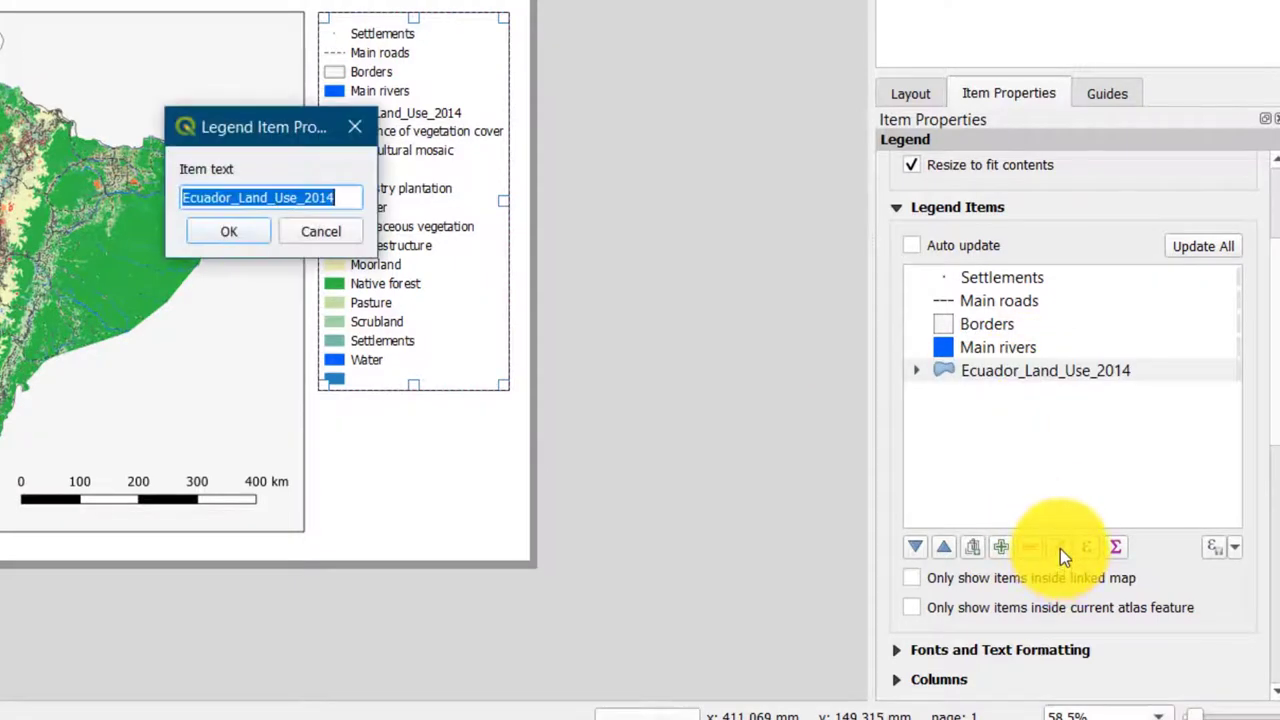
text(Land use)
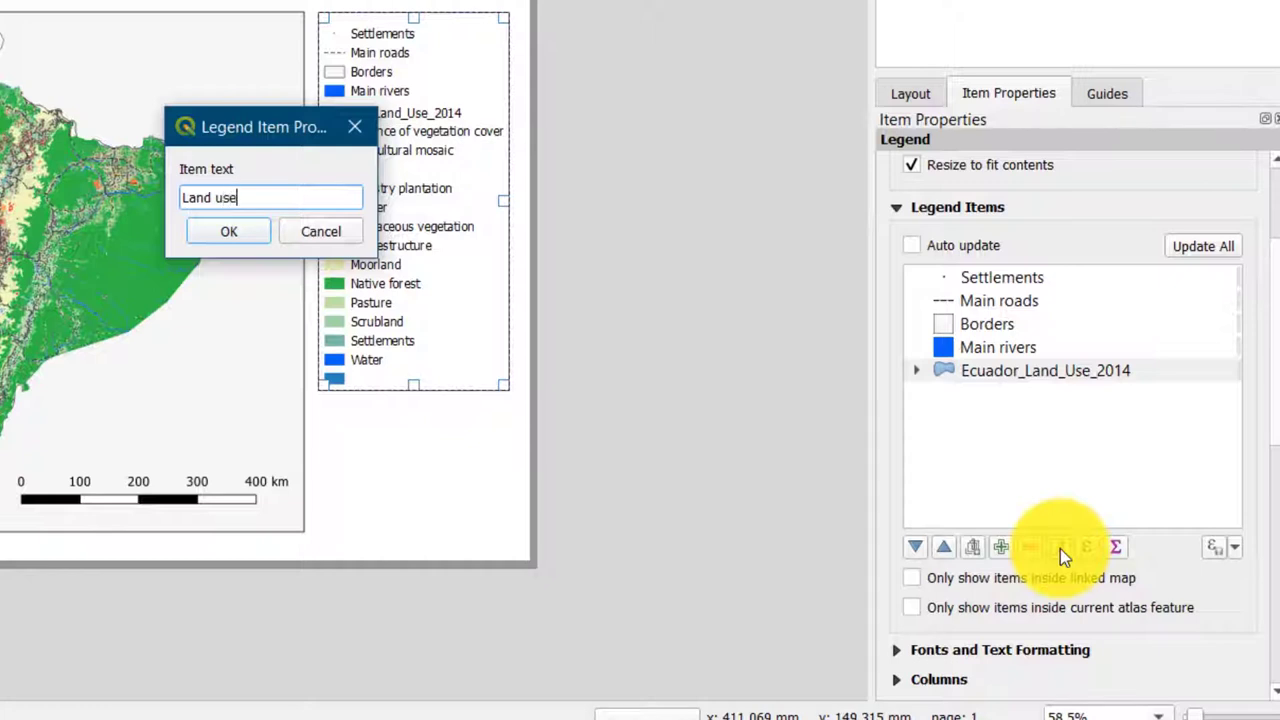
click(237, 234)
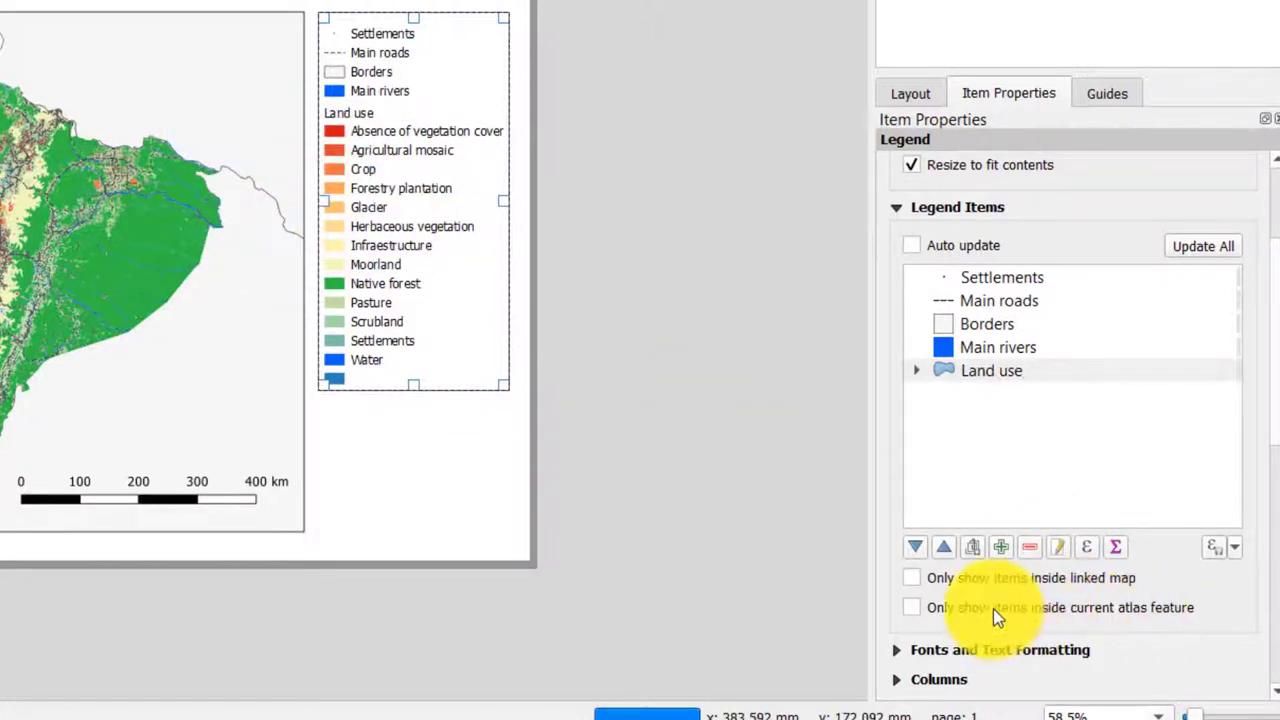
Remove the unnamed class below Water from the legend's Land use group.
click(917, 369)
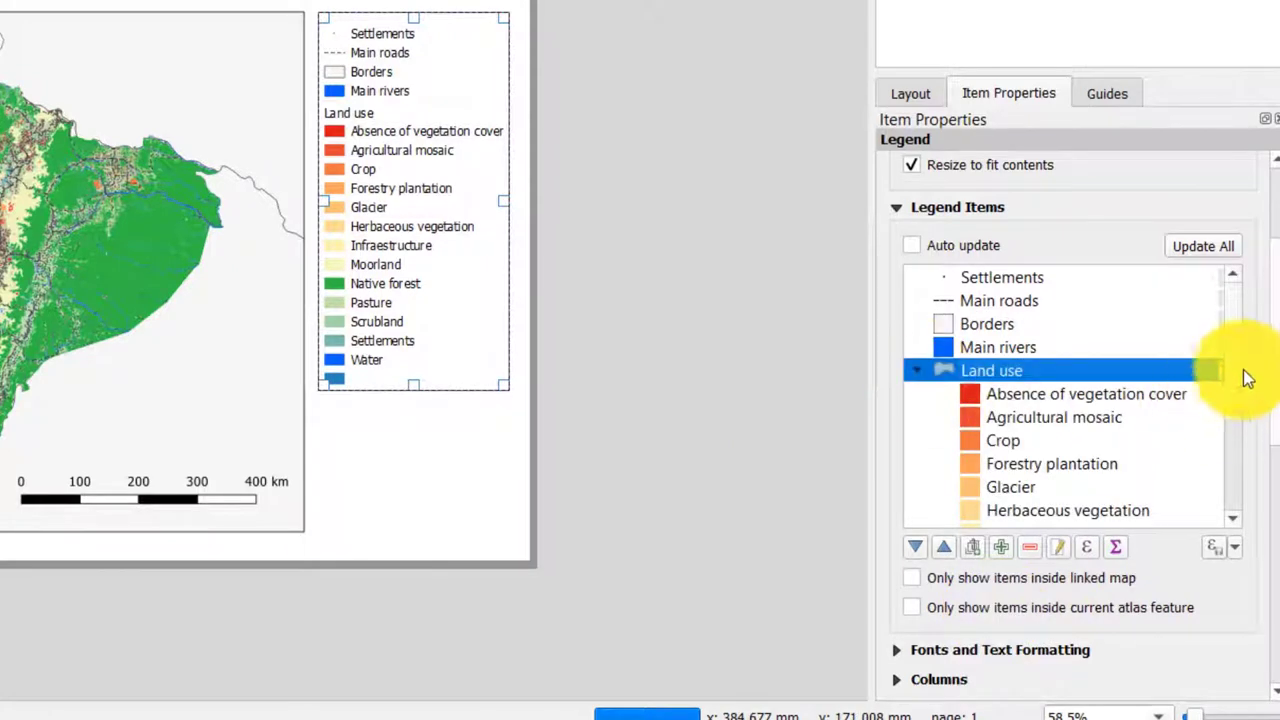
scroll(1234, 343, down, 3)
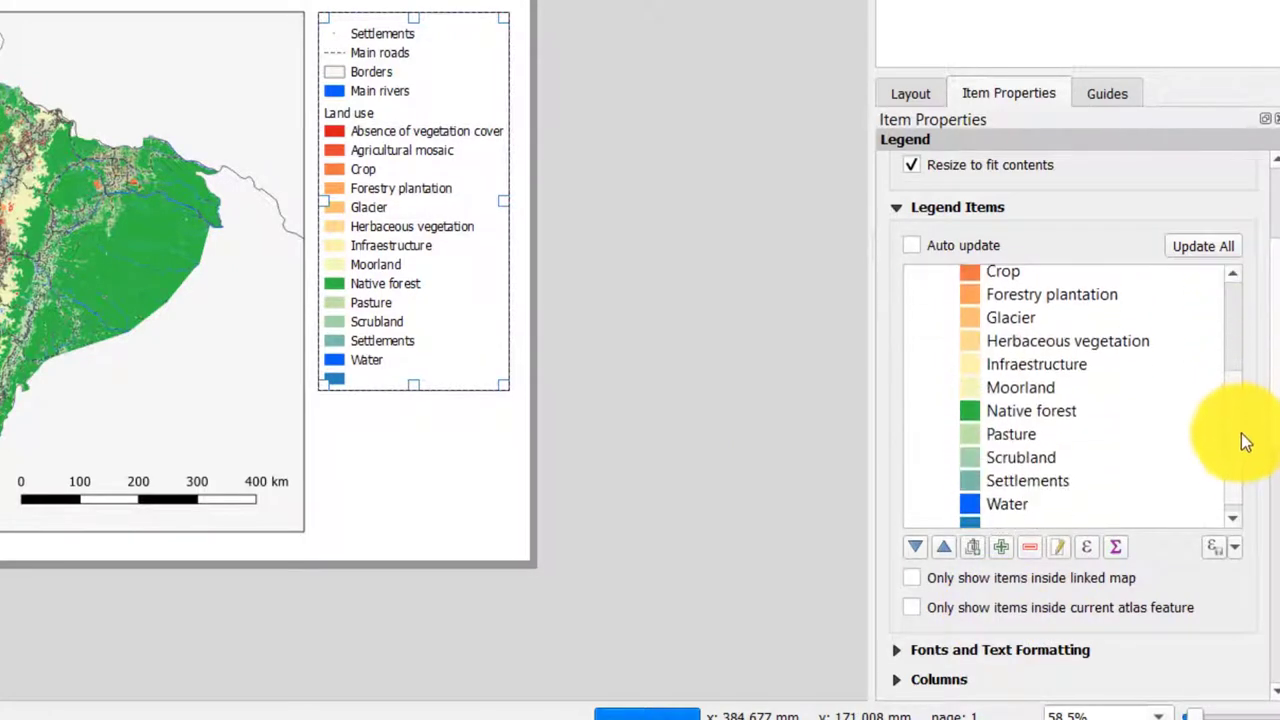
click(982, 518)
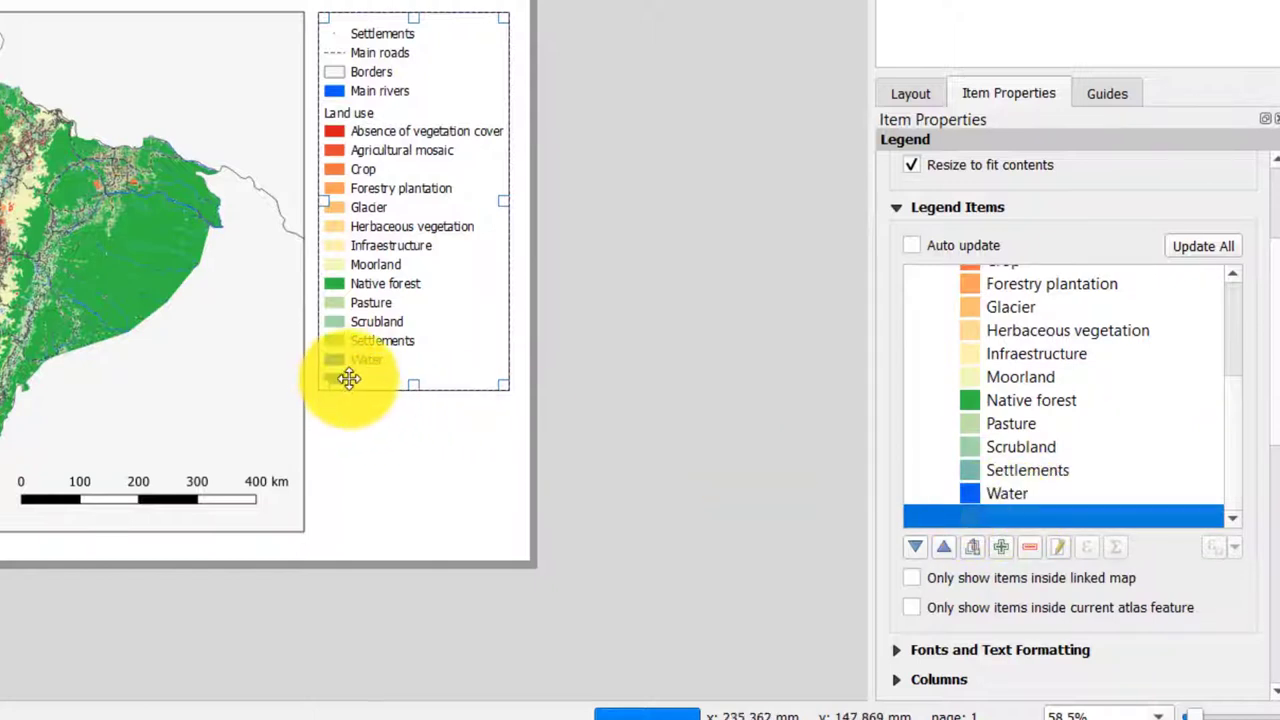
click(1029, 546)
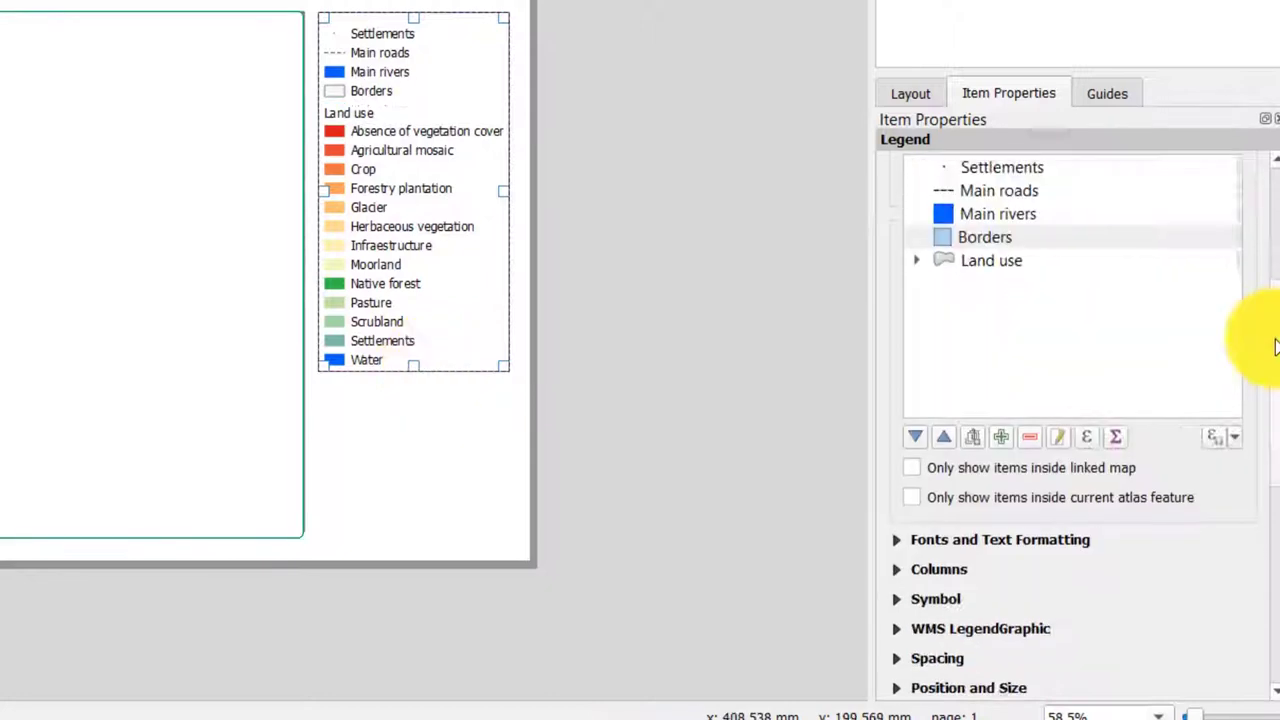
Set the font size of the legend's item labels to 13 pt.
scroll(1260, 346, down, 1)
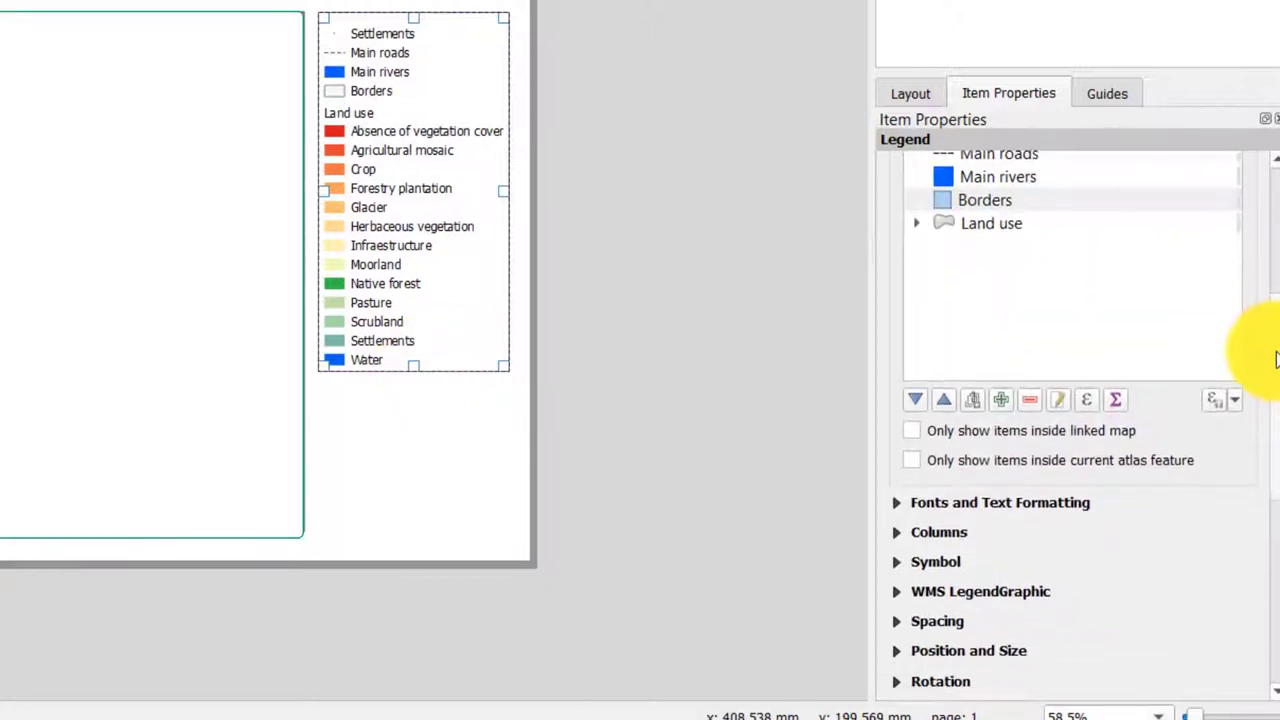
scroll(1266, 338, up, 5)
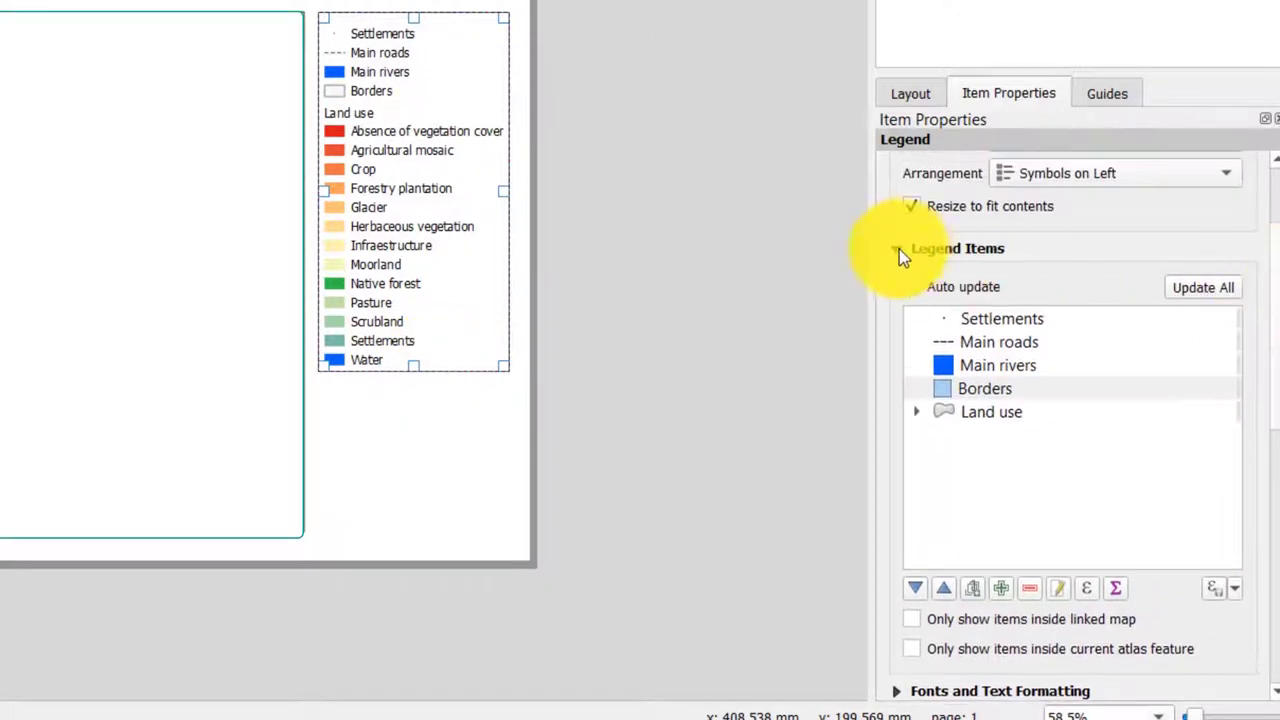
click(897, 249)
click(897, 279)
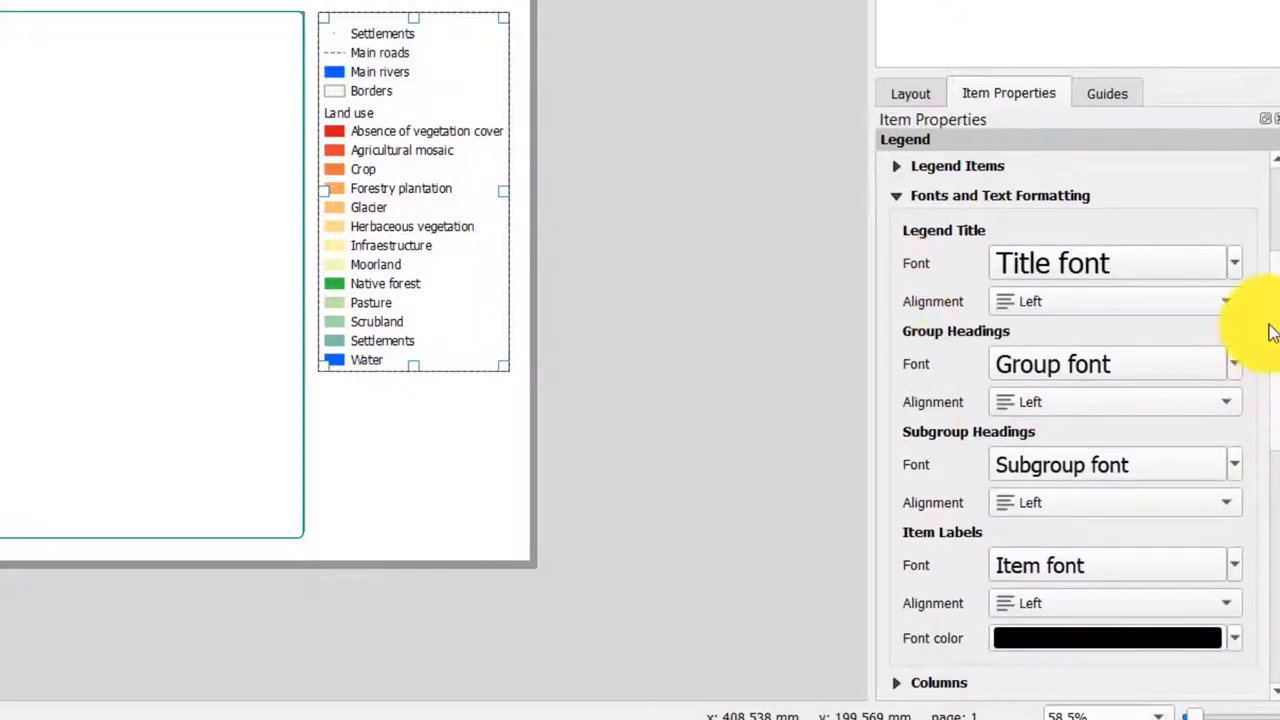
scroll(1273, 338, down, 1)
scroll(1273, 345, down, 5)
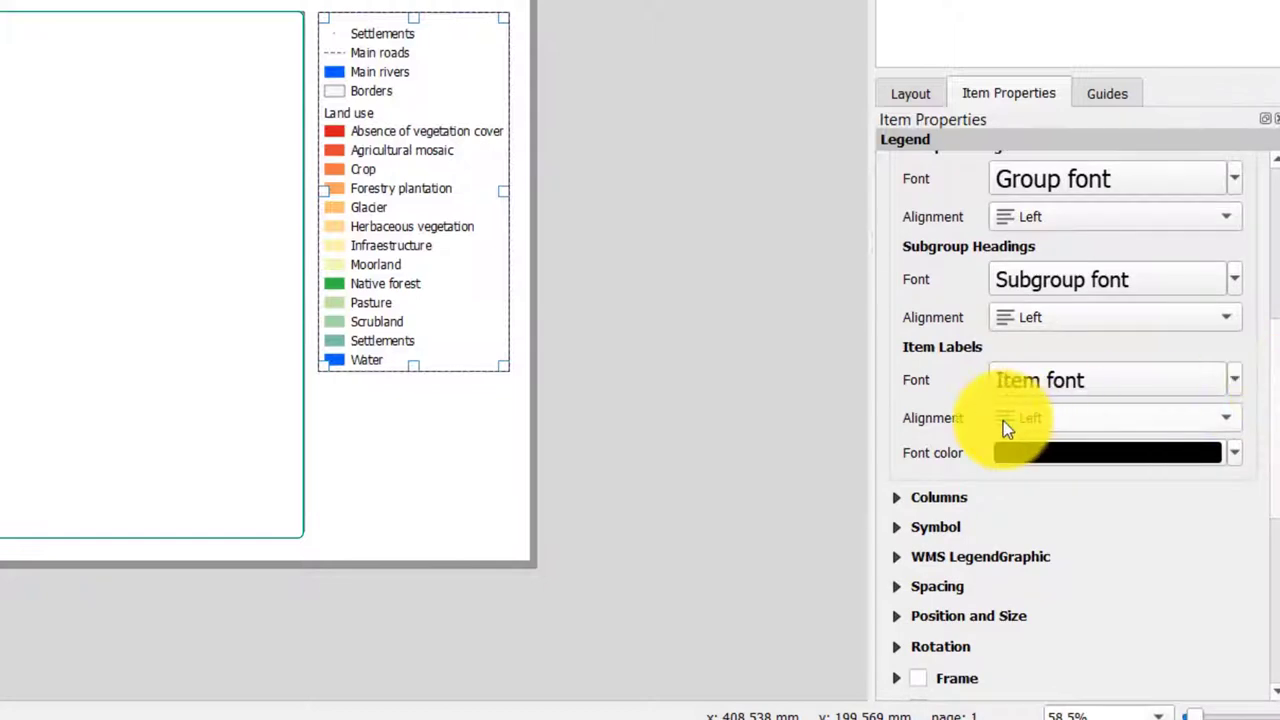
click(1236, 383)
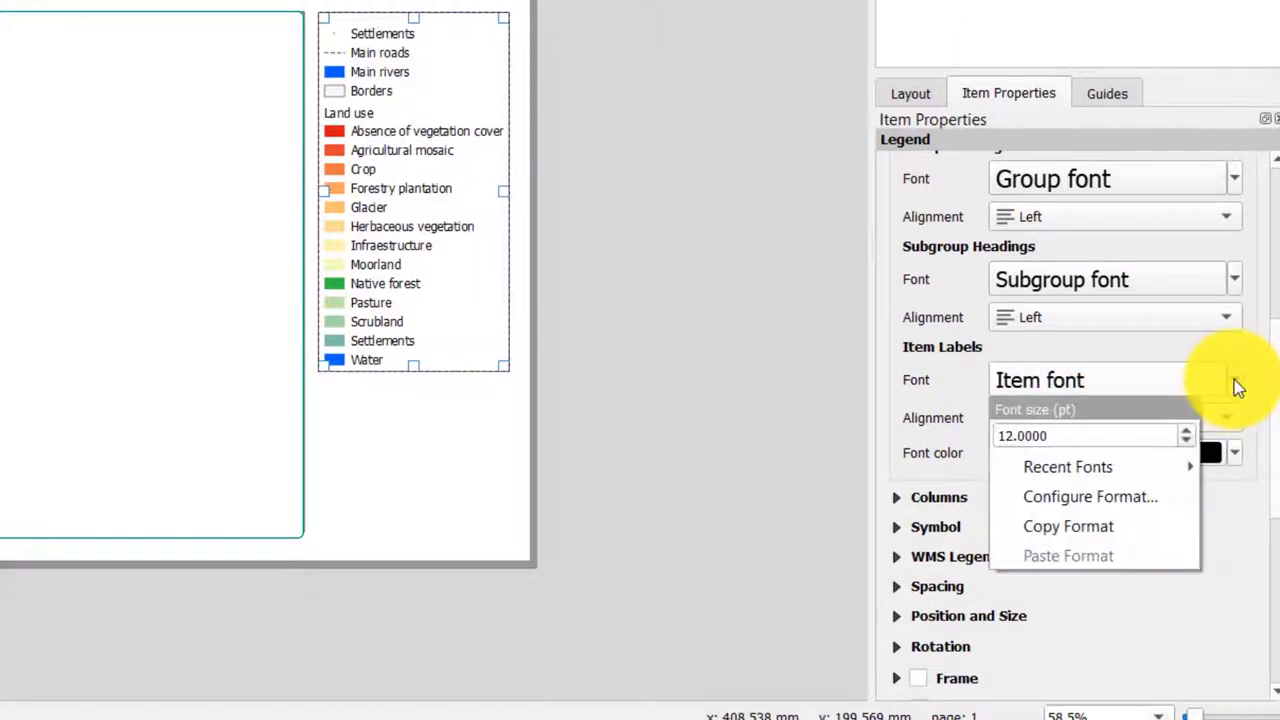
drag(1012, 436, 985, 434)
text(13)
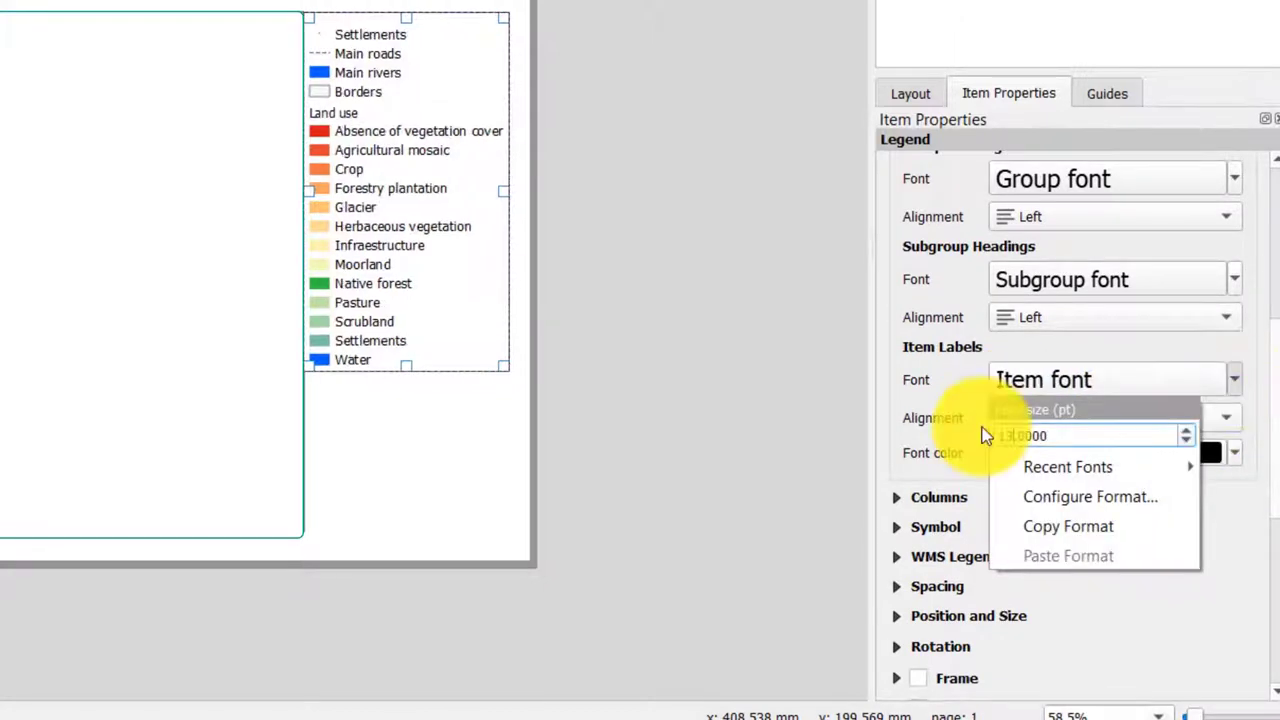
click(1207, 566)
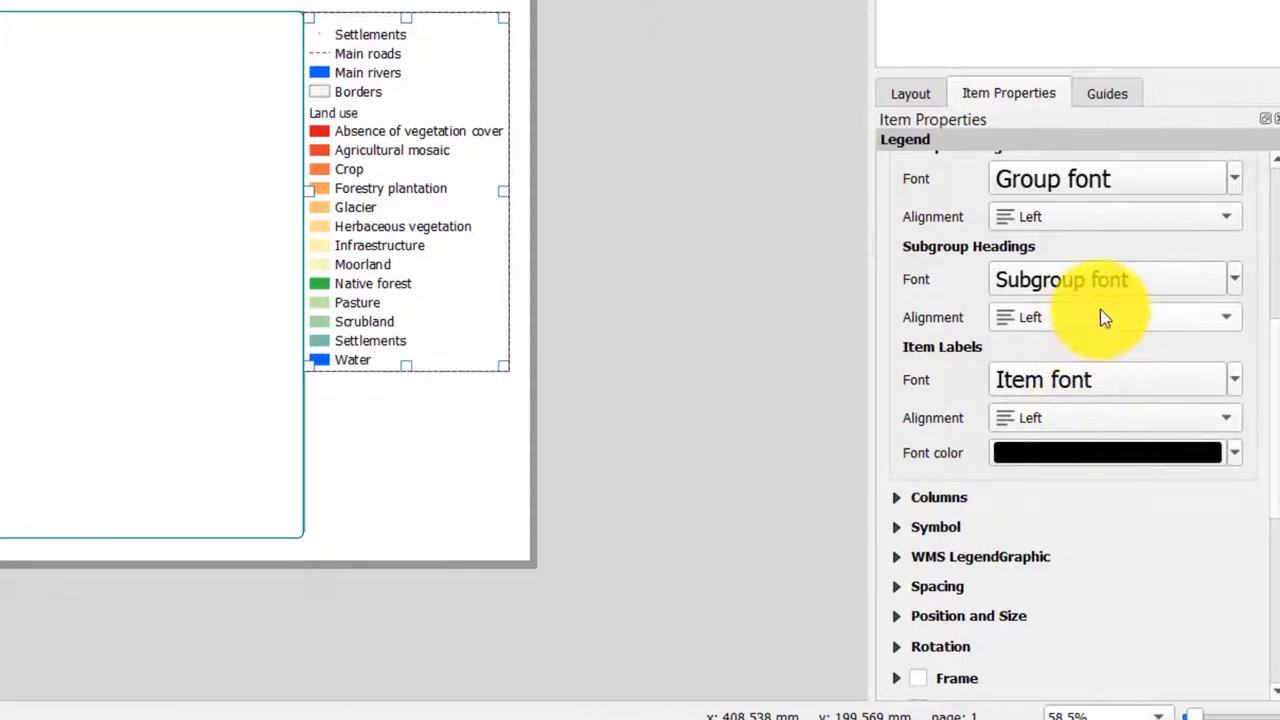
Centre-align the legend's subgroup headings and collapse the font settings.
scroll(1179, 453, up, 3)
click(1225, 502)
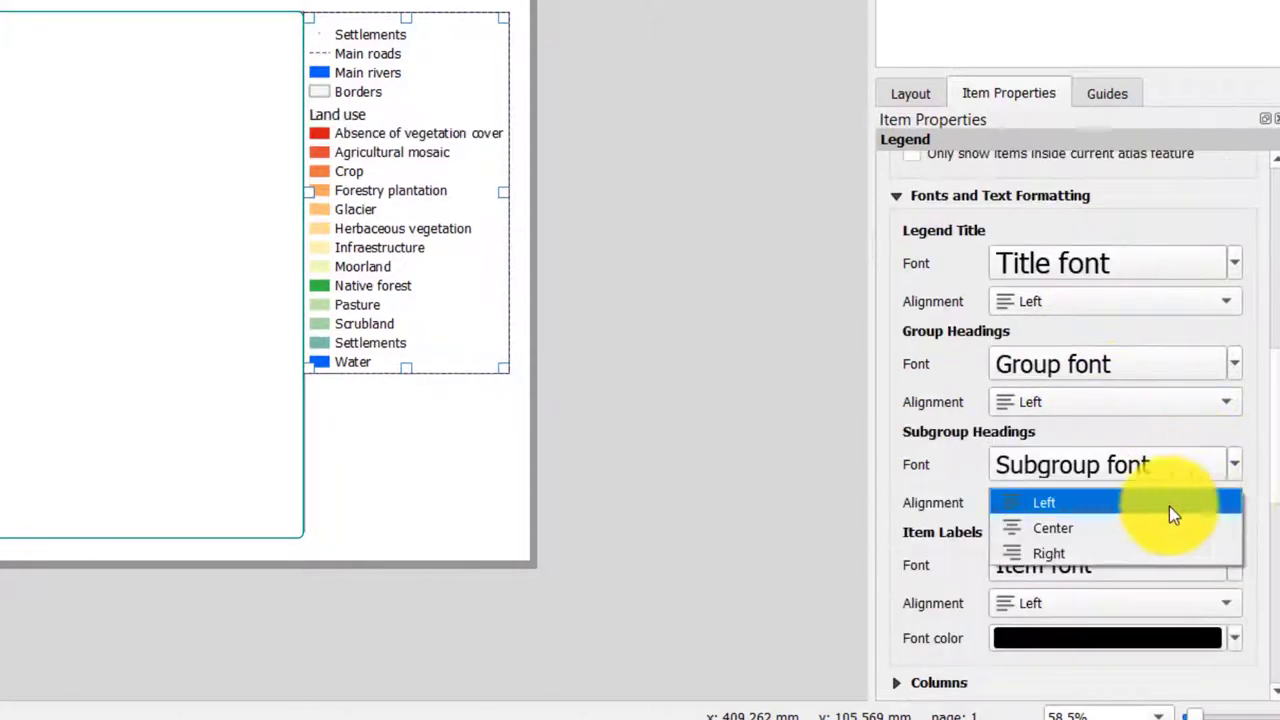
click(1080, 528)
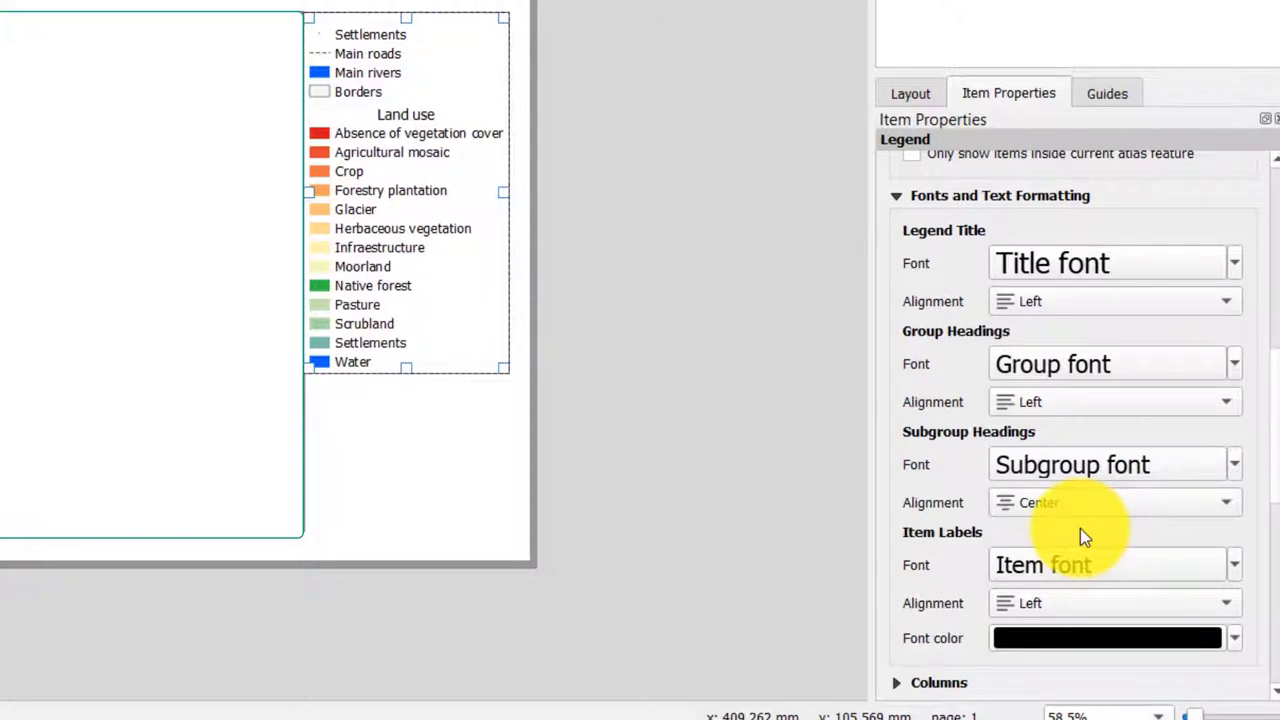
click(1236, 466)
click(1236, 476)
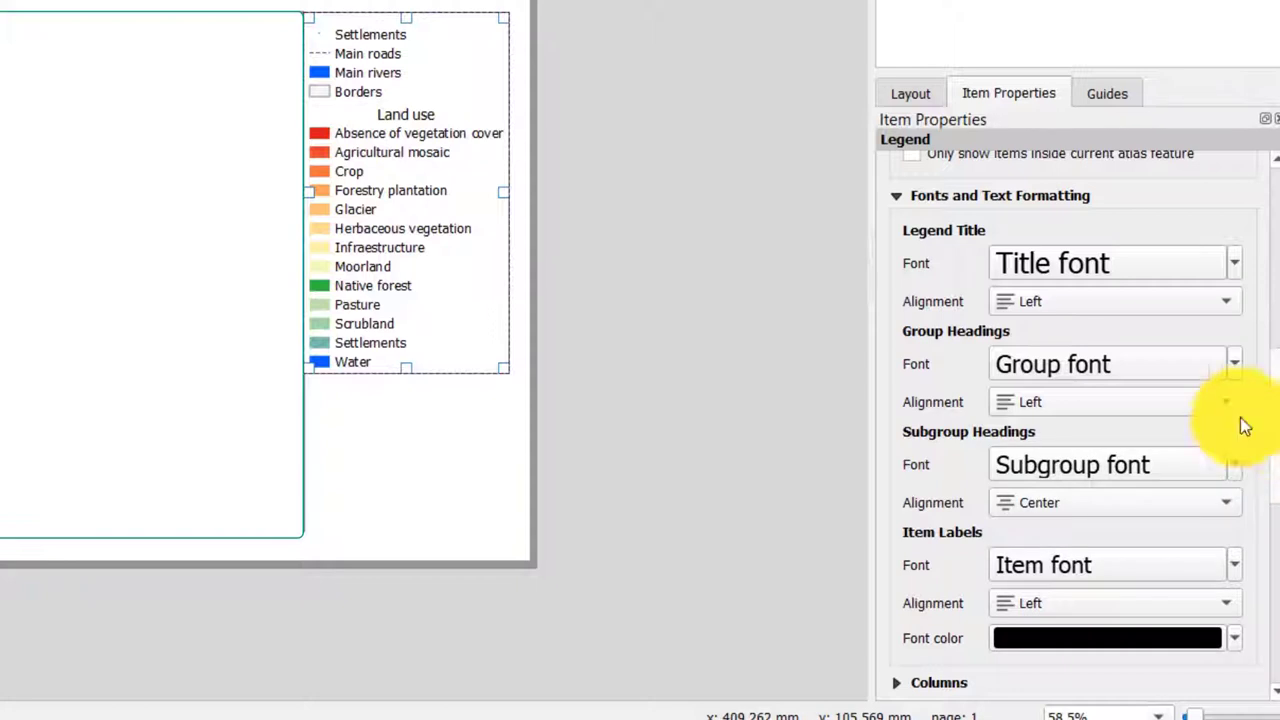
click(903, 197)
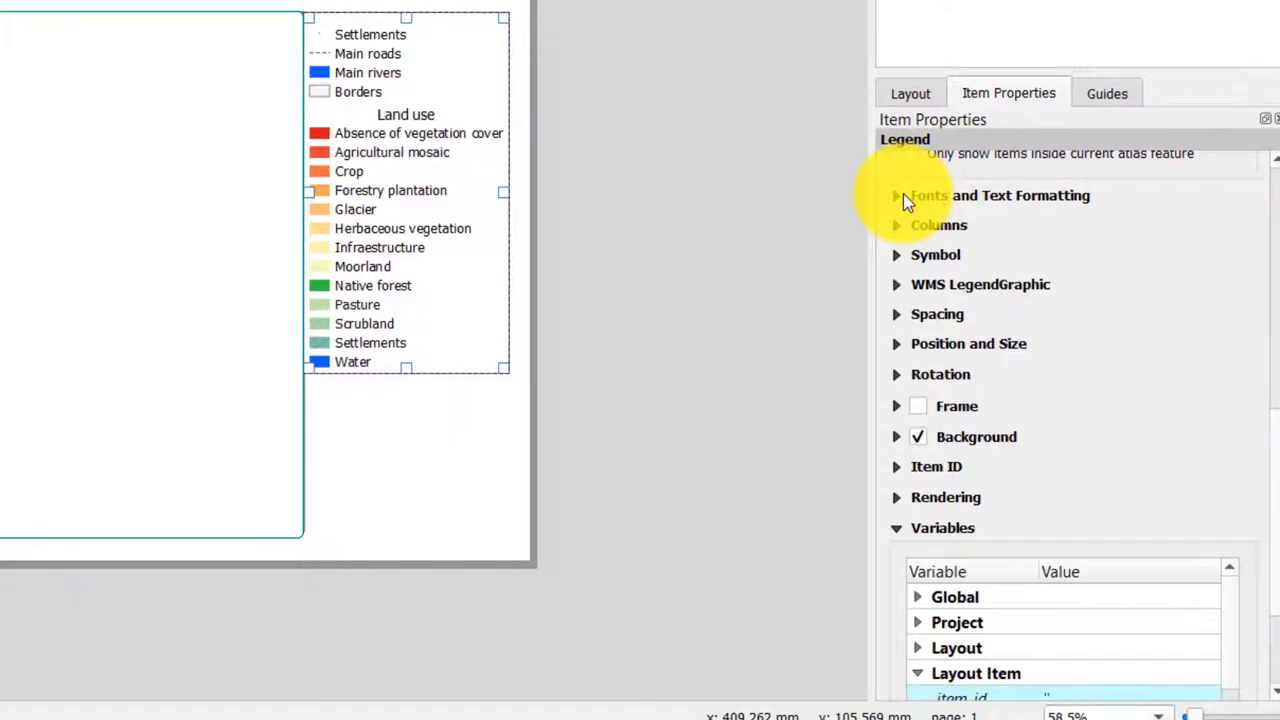
Rename the Agricultural mosaic class under Land use in the legend as Agricultural land.
scroll(1262, 300, up, 6)
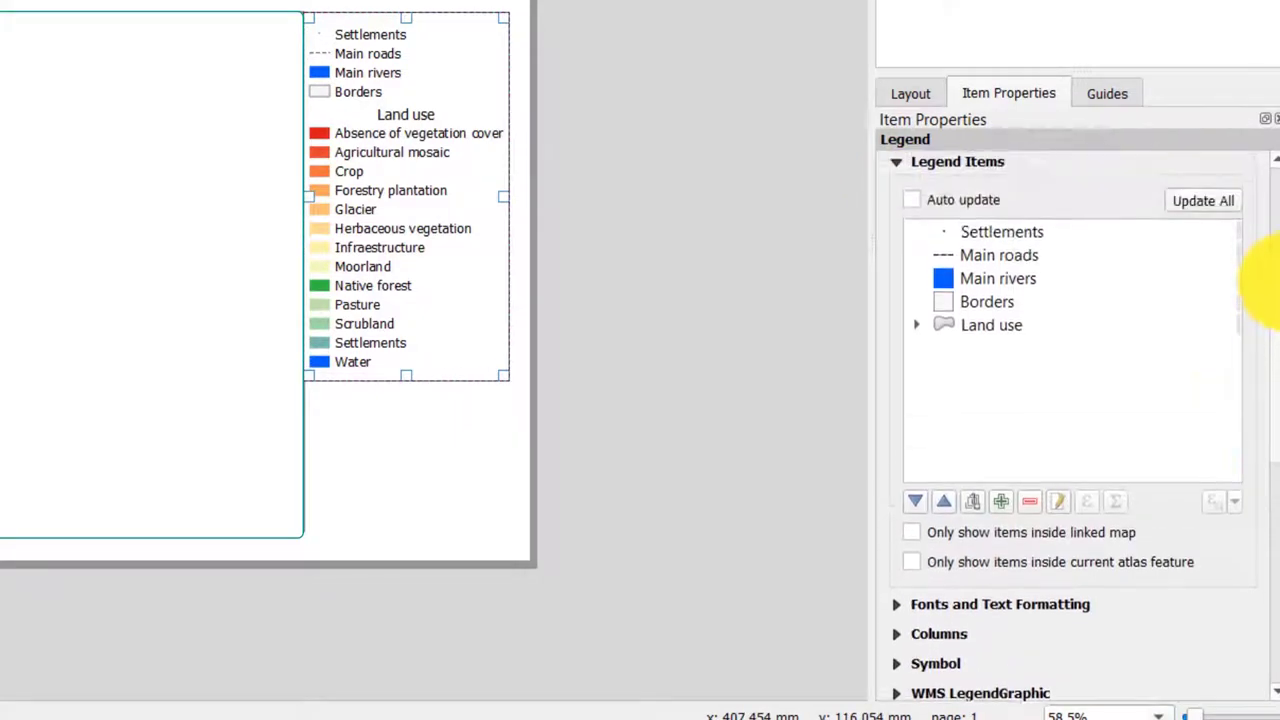
scroll(1265, 285, up, 2)
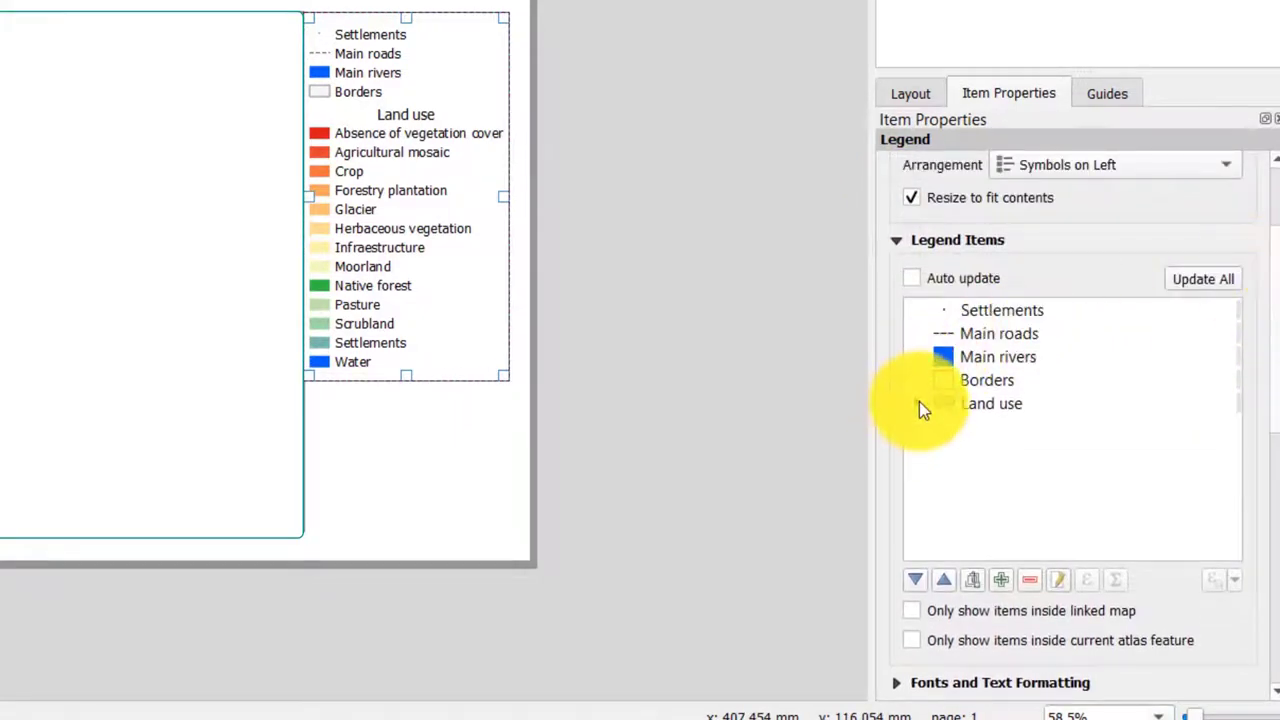
click(917, 403)
click(1023, 427)
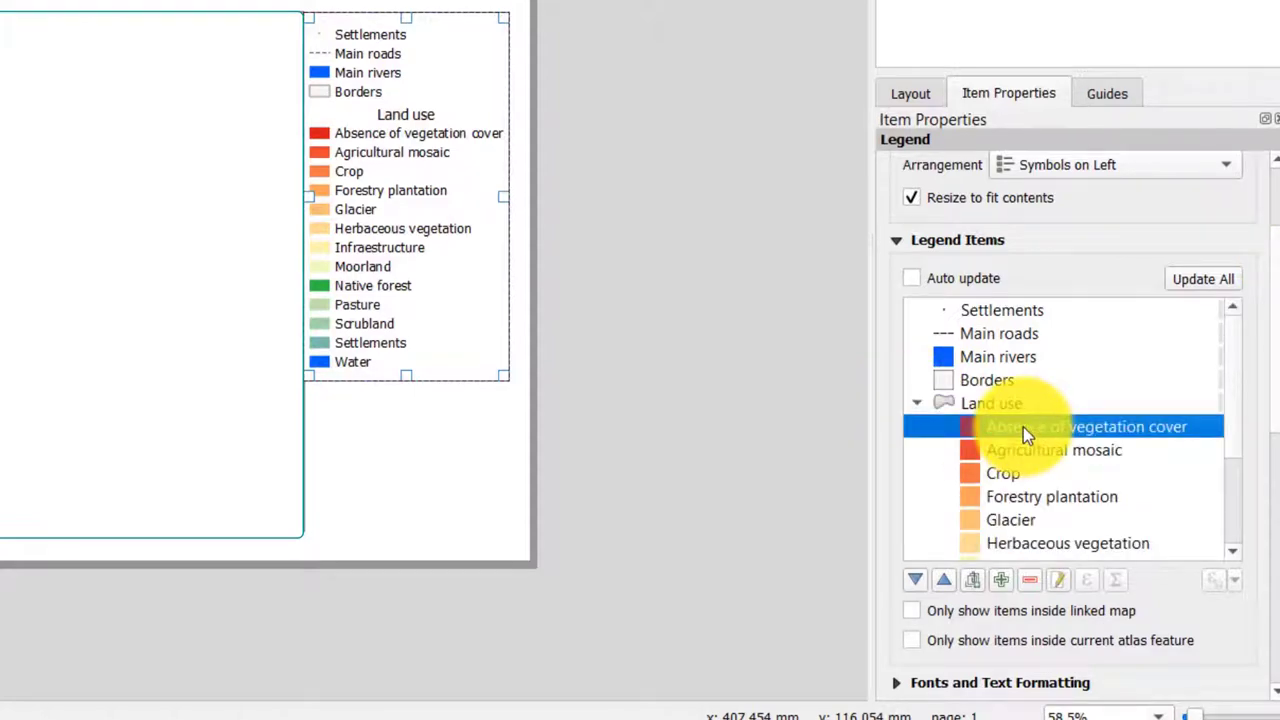
click(1100, 450)
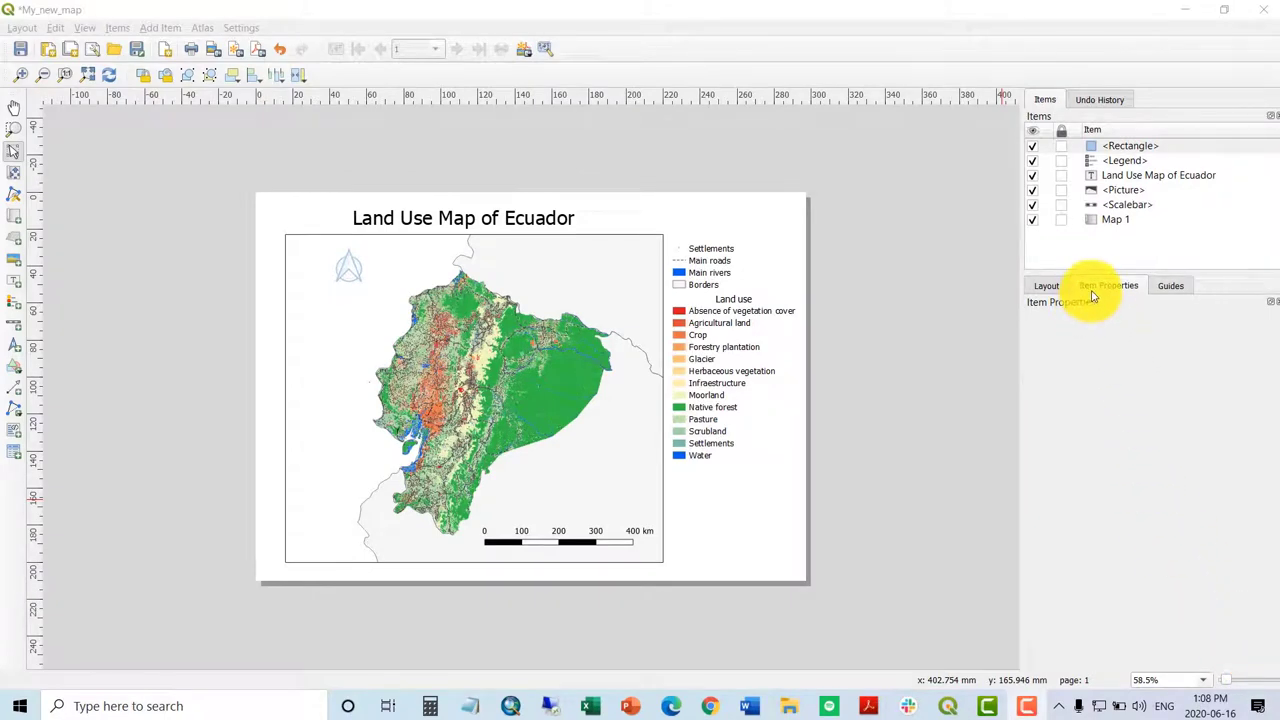
Select the legend in the layout and give it the title Legend.
click(1124, 160)
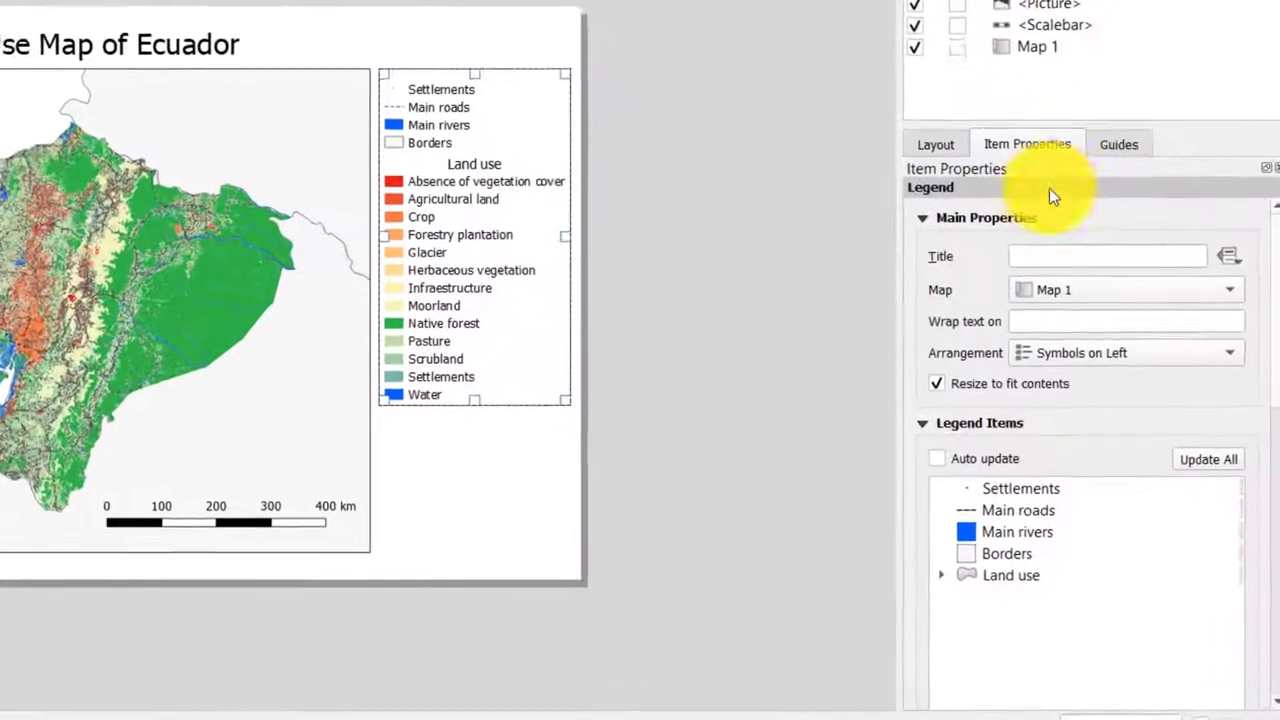
click(1044, 247)
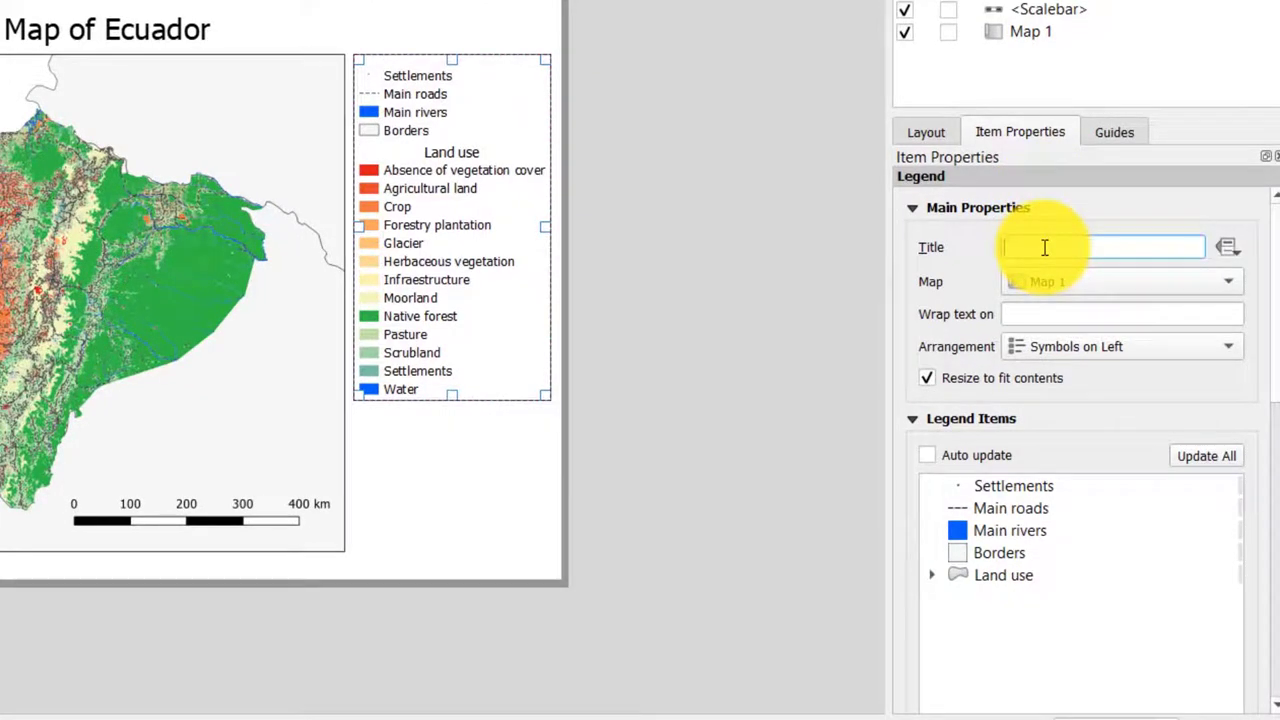
text(Legend)
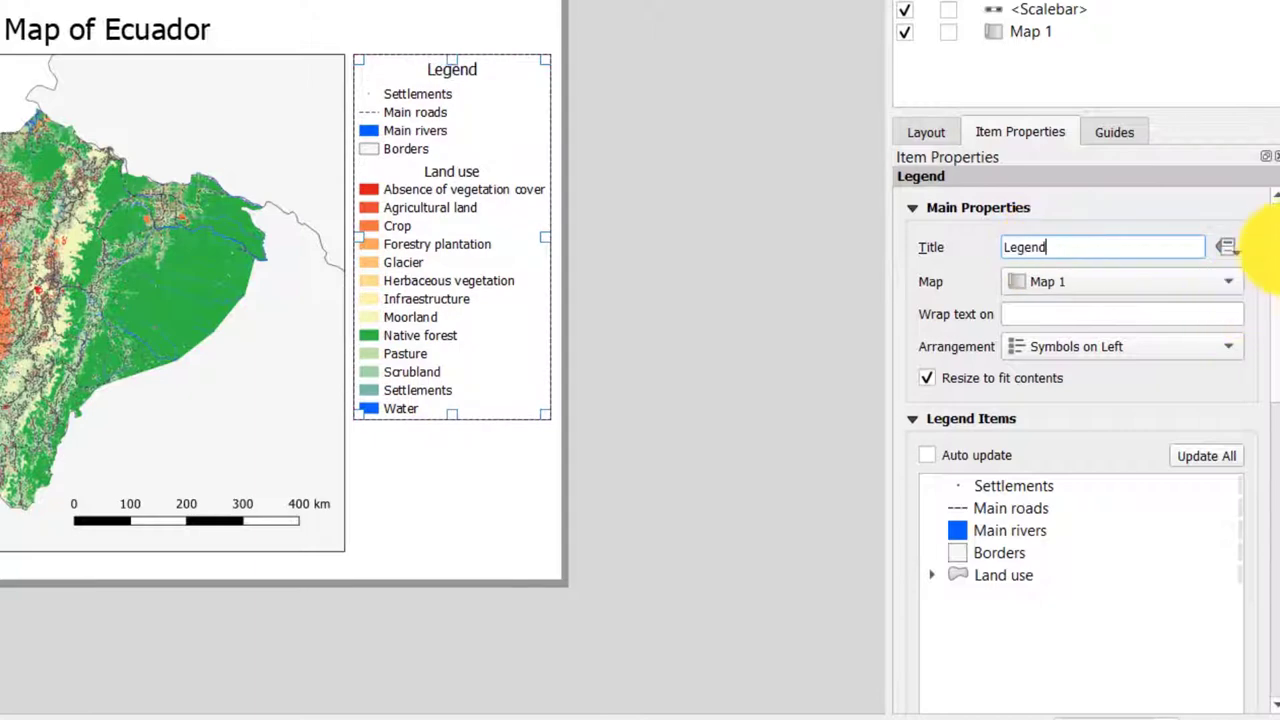
drag(1265, 222, 1257, 429)
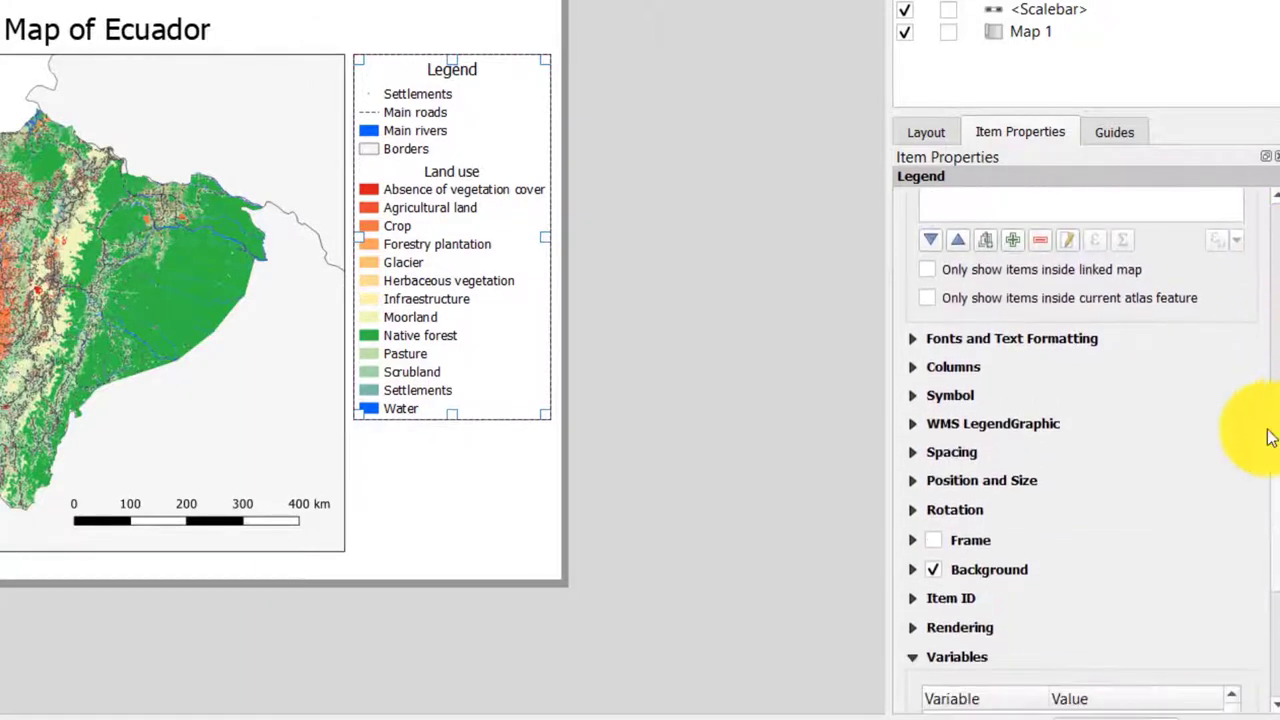
Set the legend title's font size to 20 pt and keep the title centre-aligned.
click(916, 341)
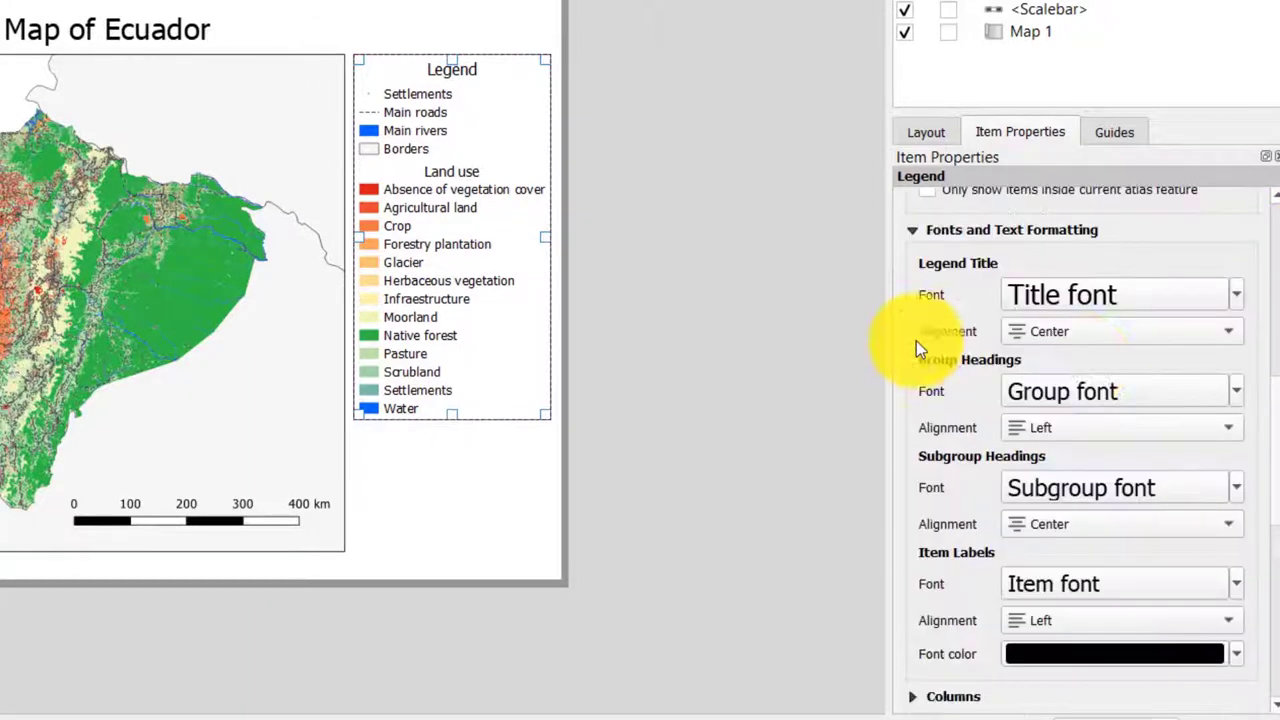
click(1237, 295)
click(1022, 348)
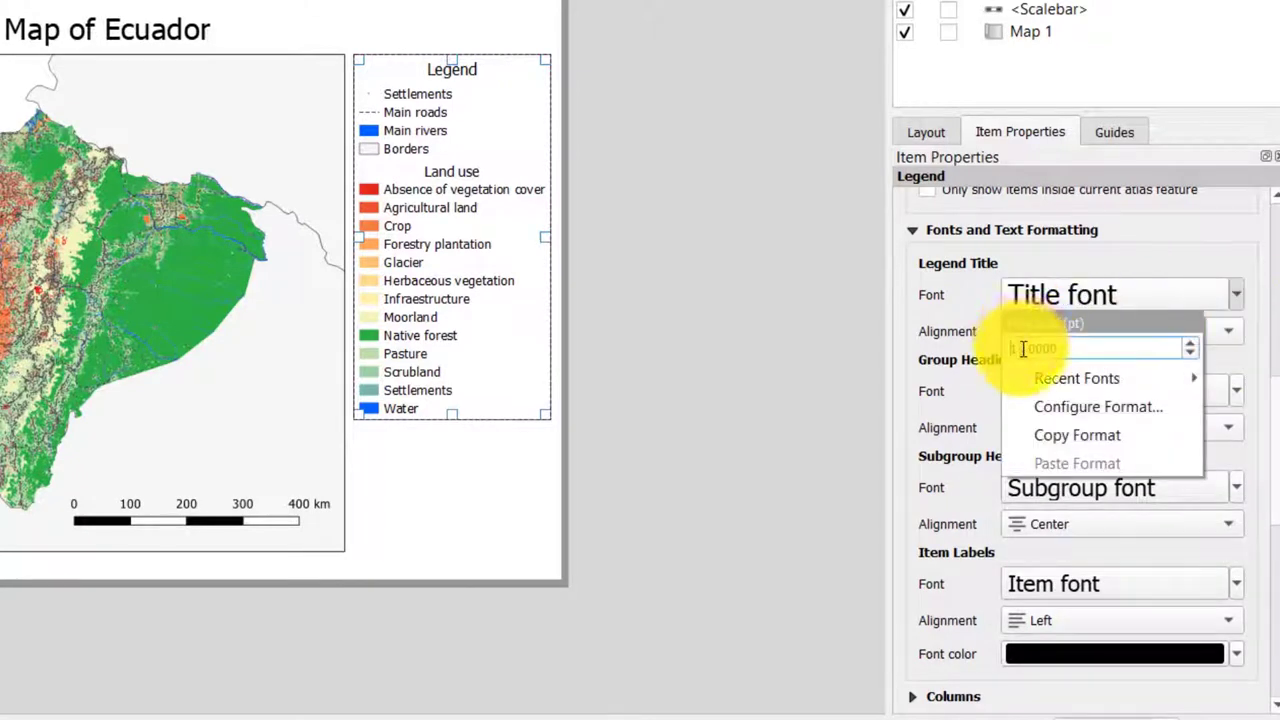
drag(1022, 348, 980, 346)
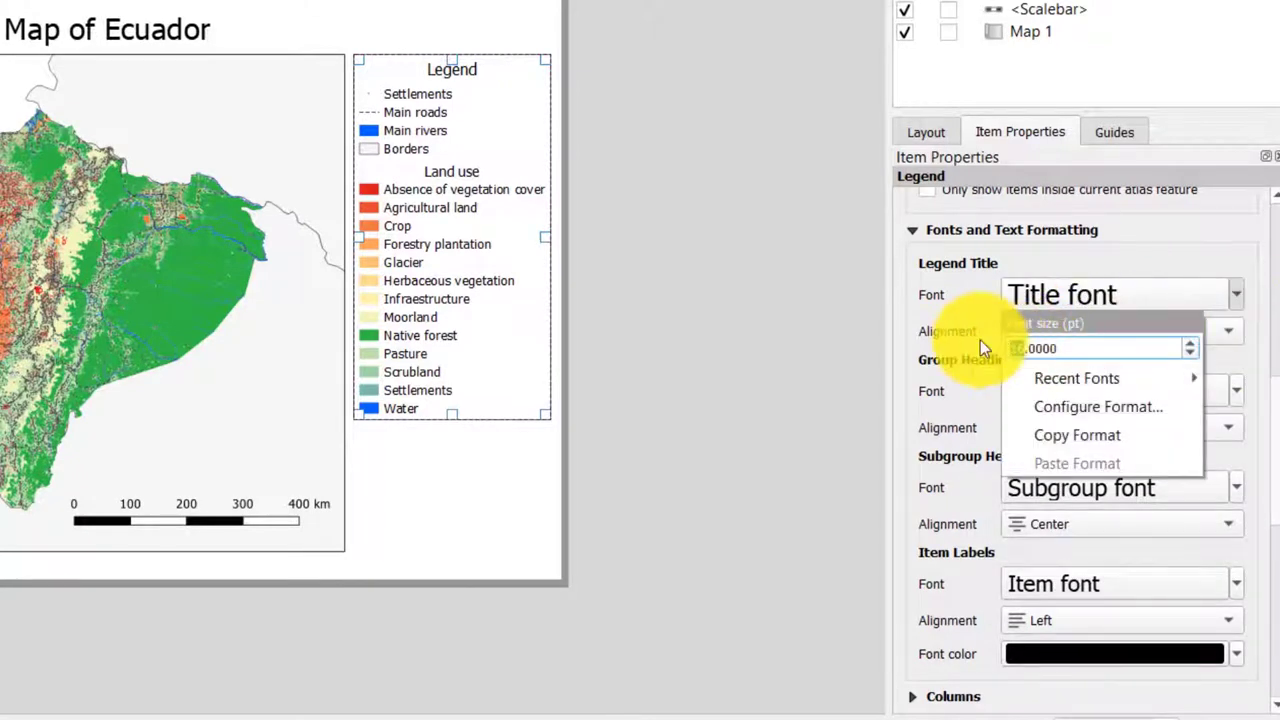
text(20)
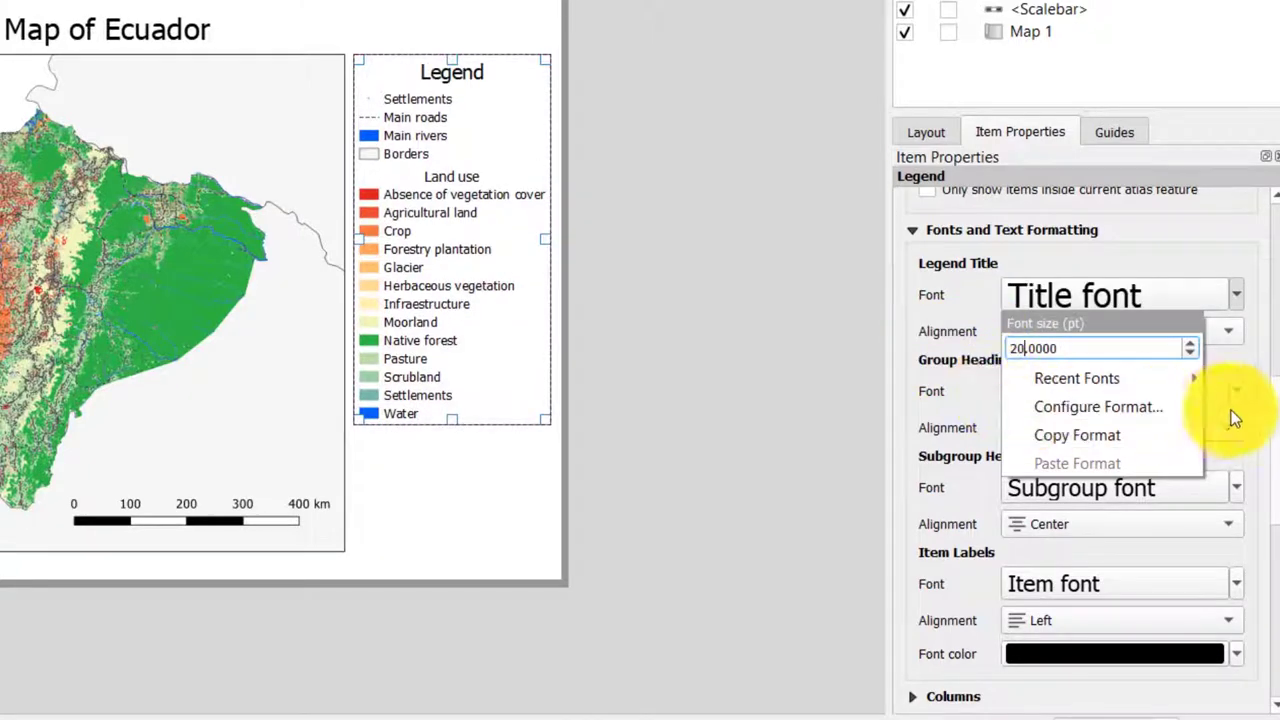
click(1248, 372)
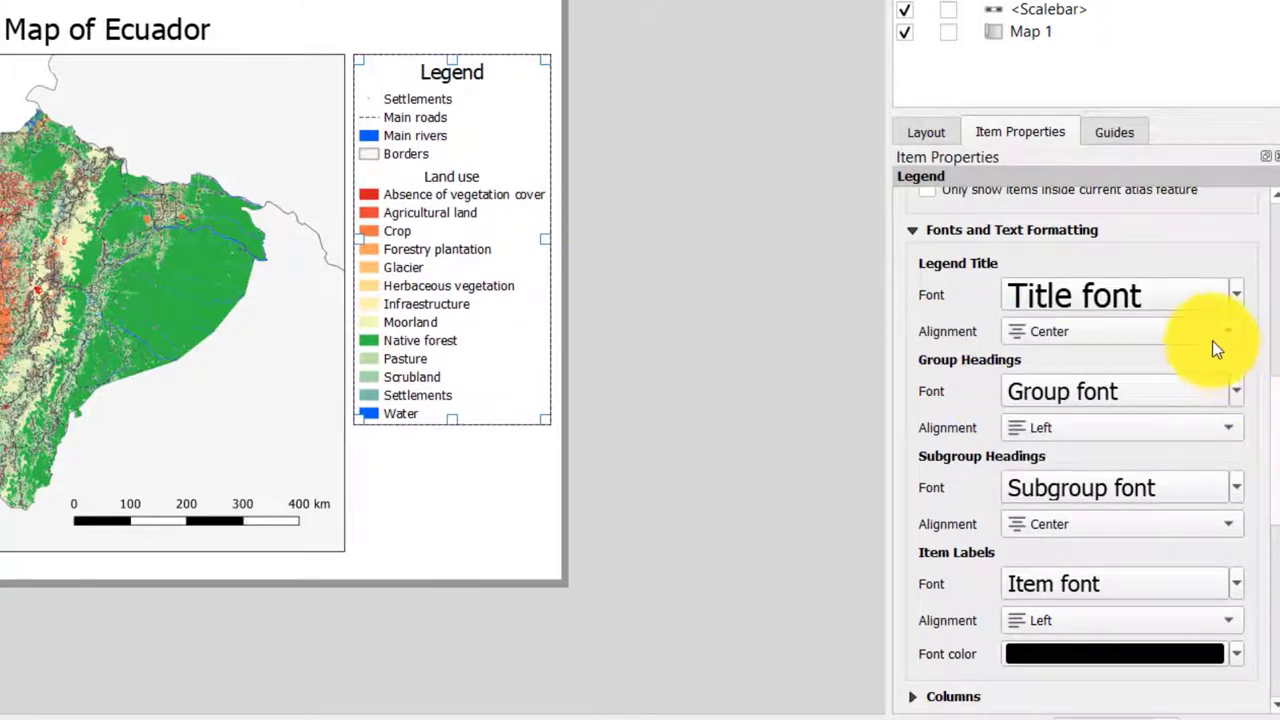
click(1208, 336)
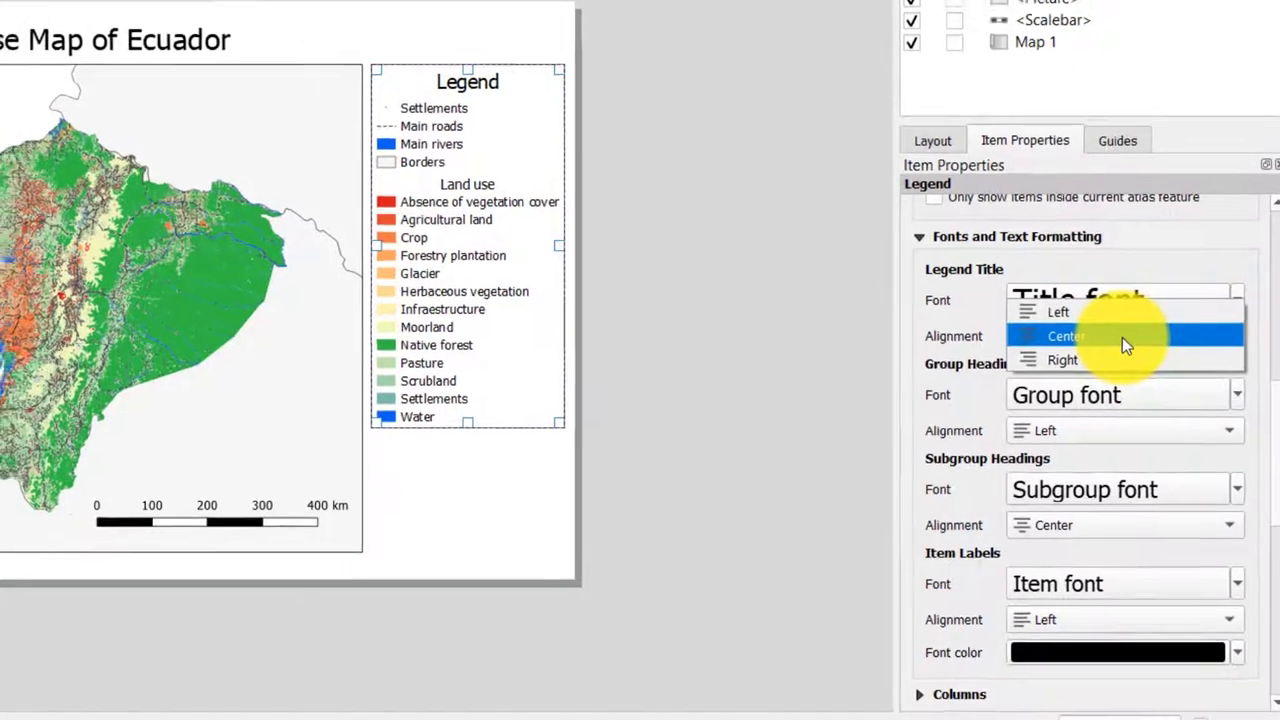
click(1119, 332)
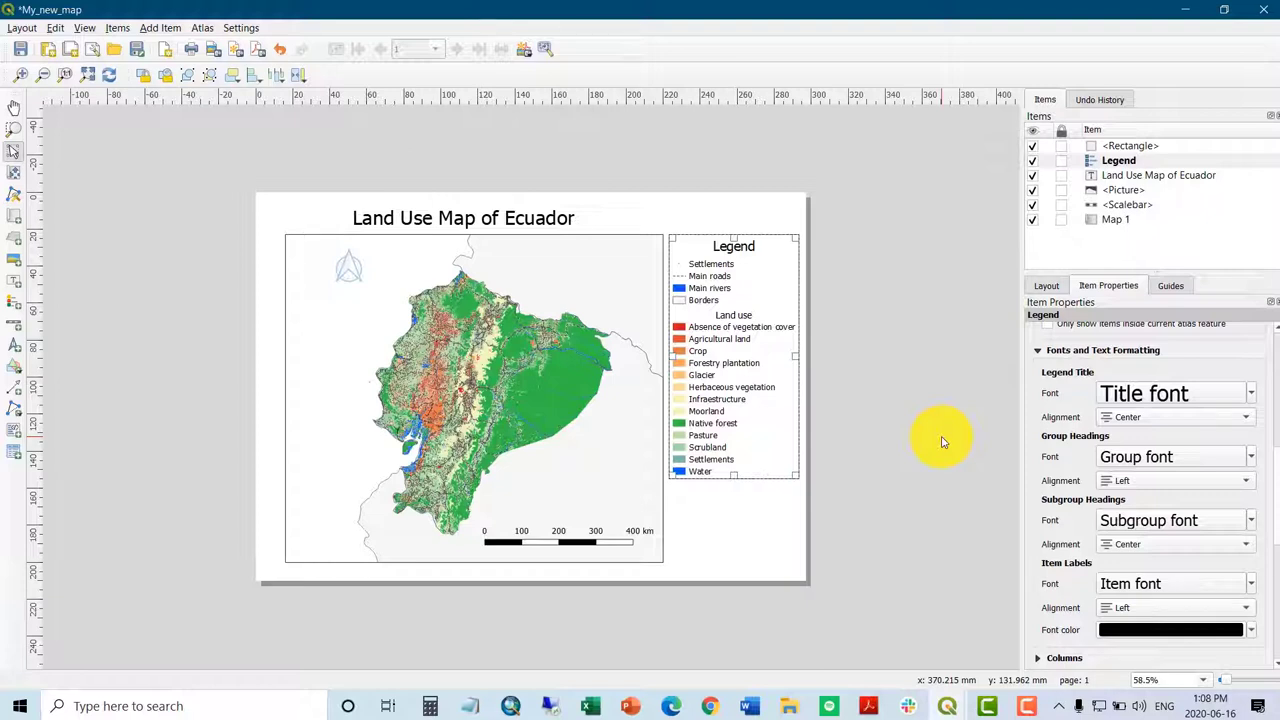
click(941, 441)
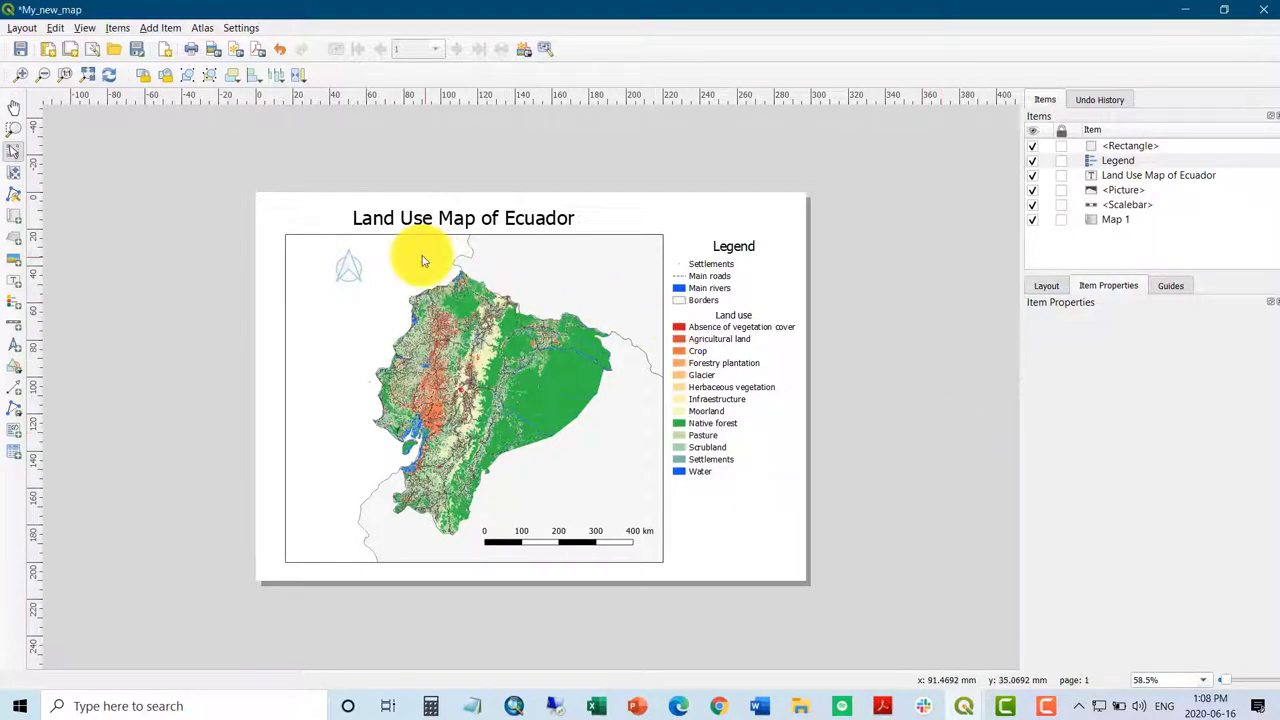
Add a 70.3 × 130.2 mm rectangle over the legend, starting at X 223.269 mm, Y 22.777 mm.
click(15, 370)
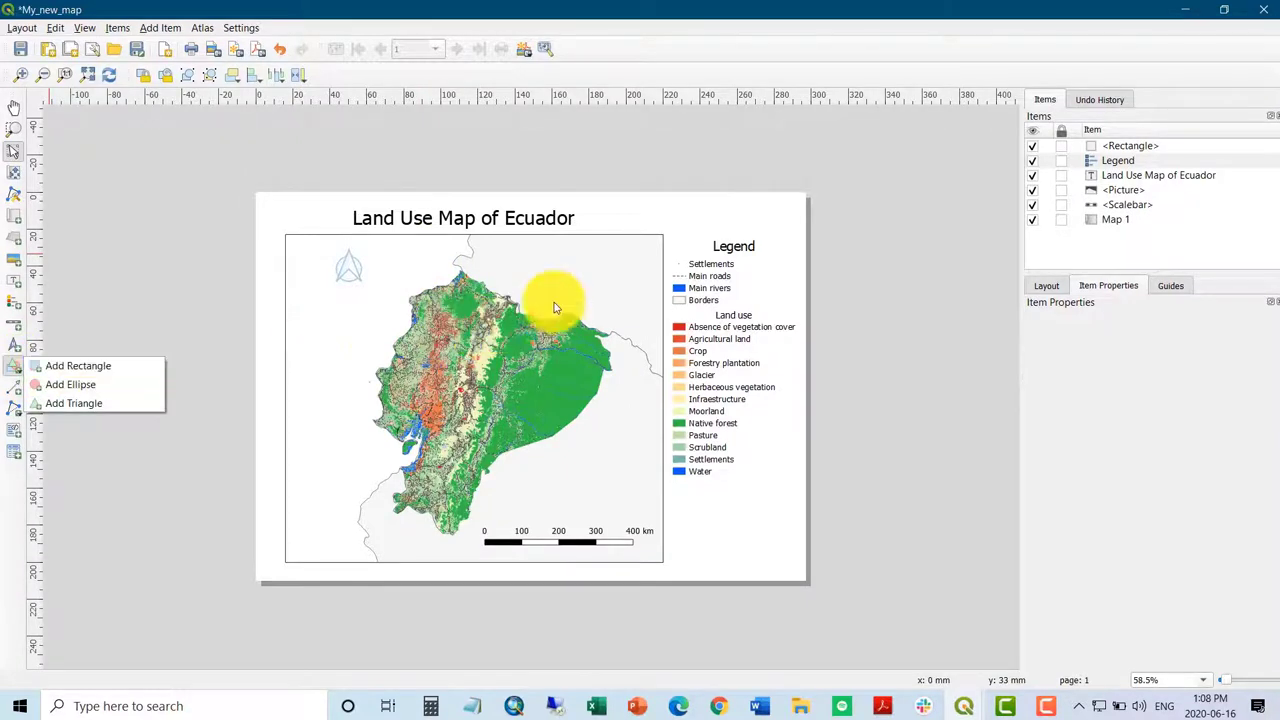
click(85, 372)
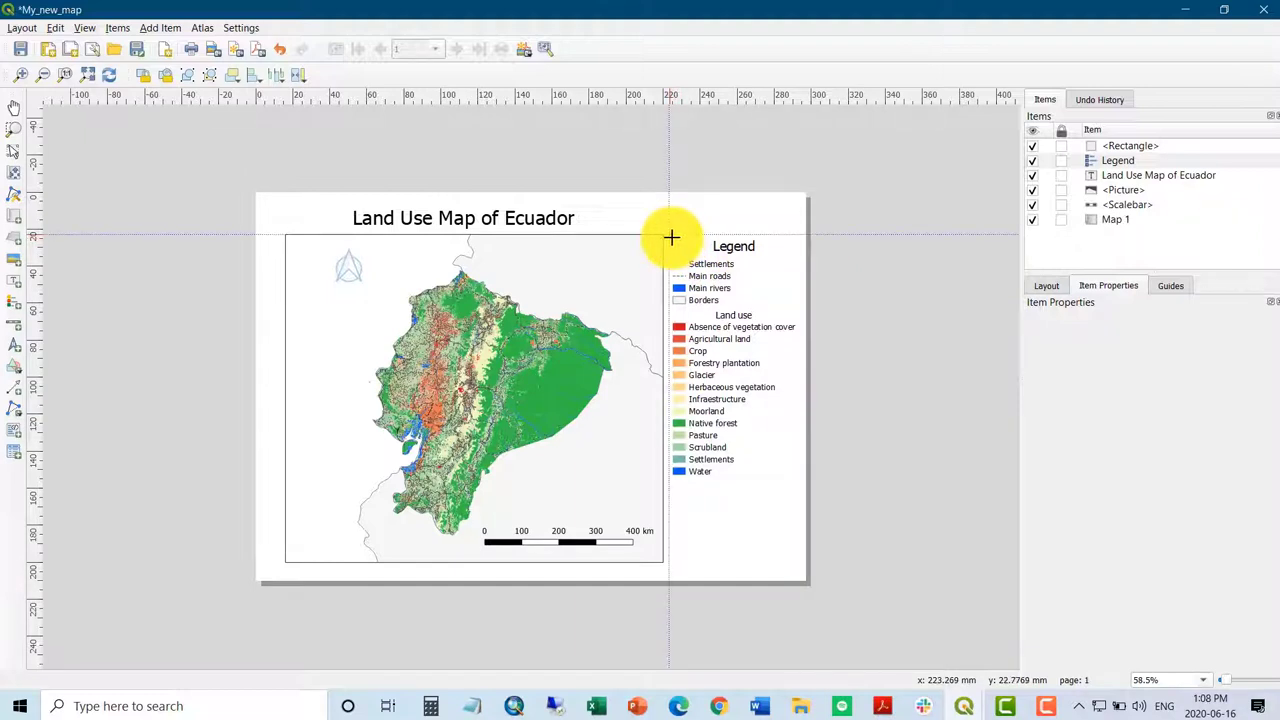
click(671, 237)
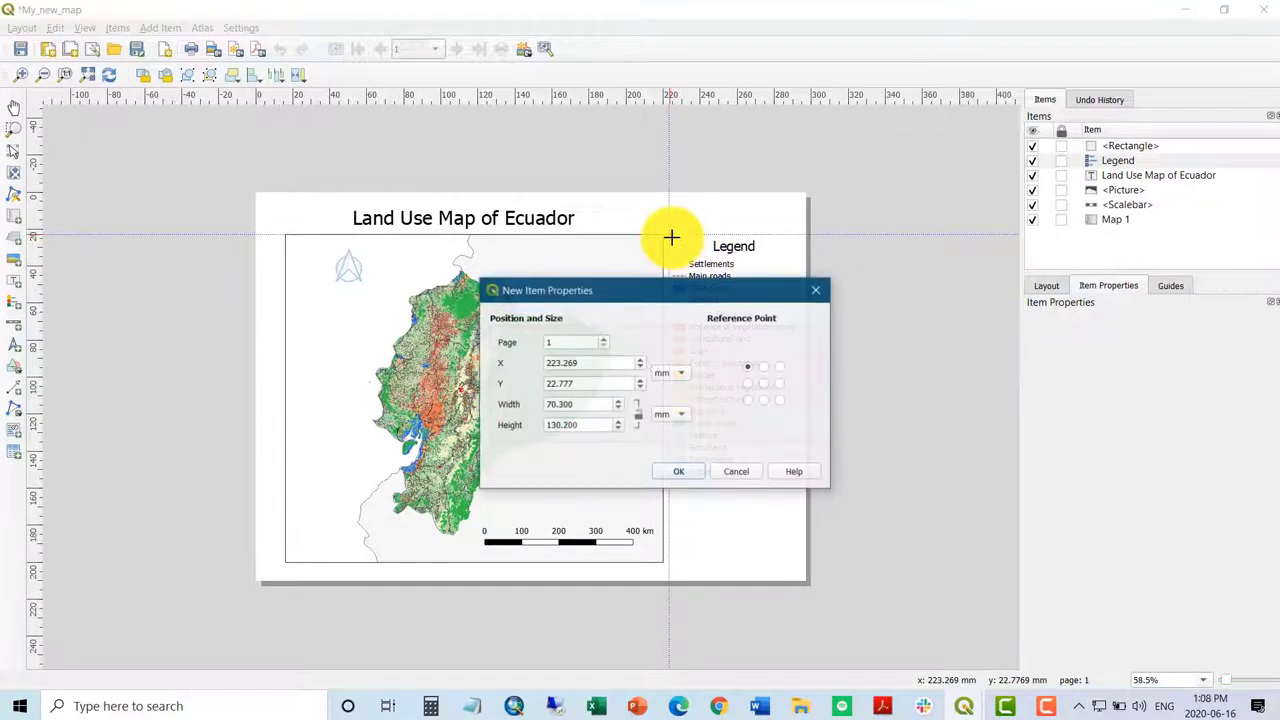
click(668, 472)
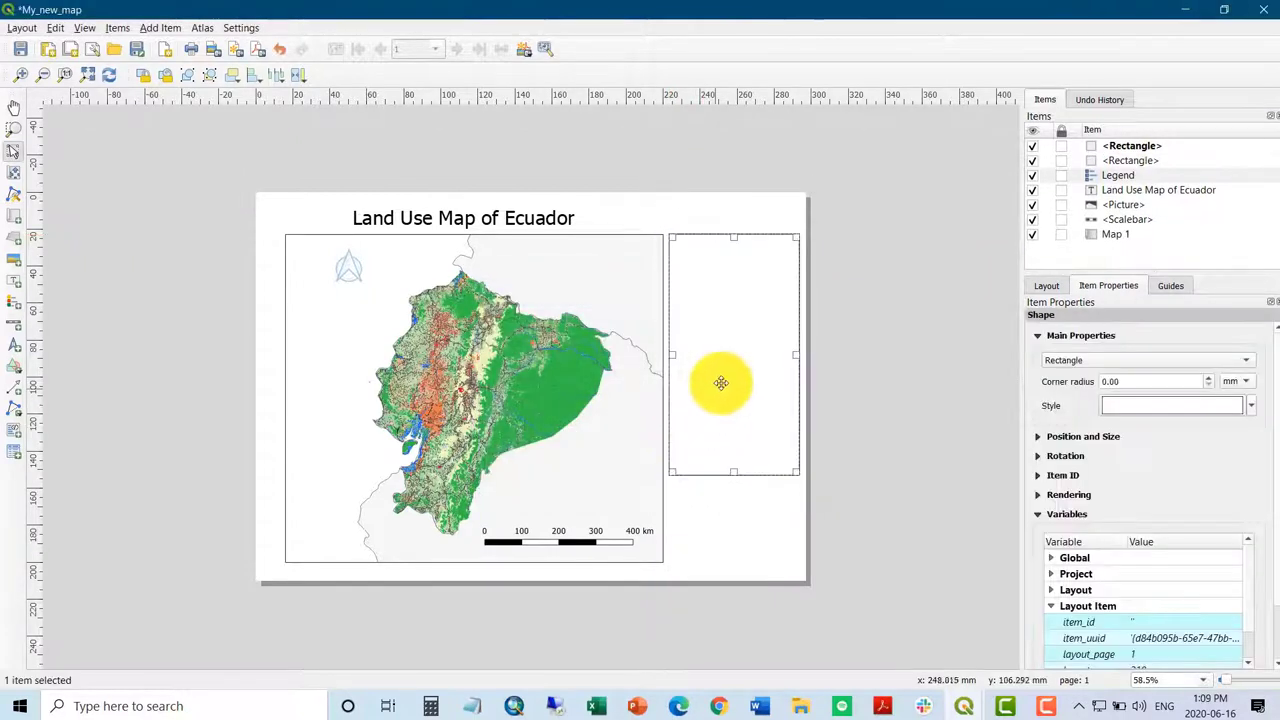
Give the rectangle over the legend a transparent fill in its Simple fill symbol settings.
click(1255, 409)
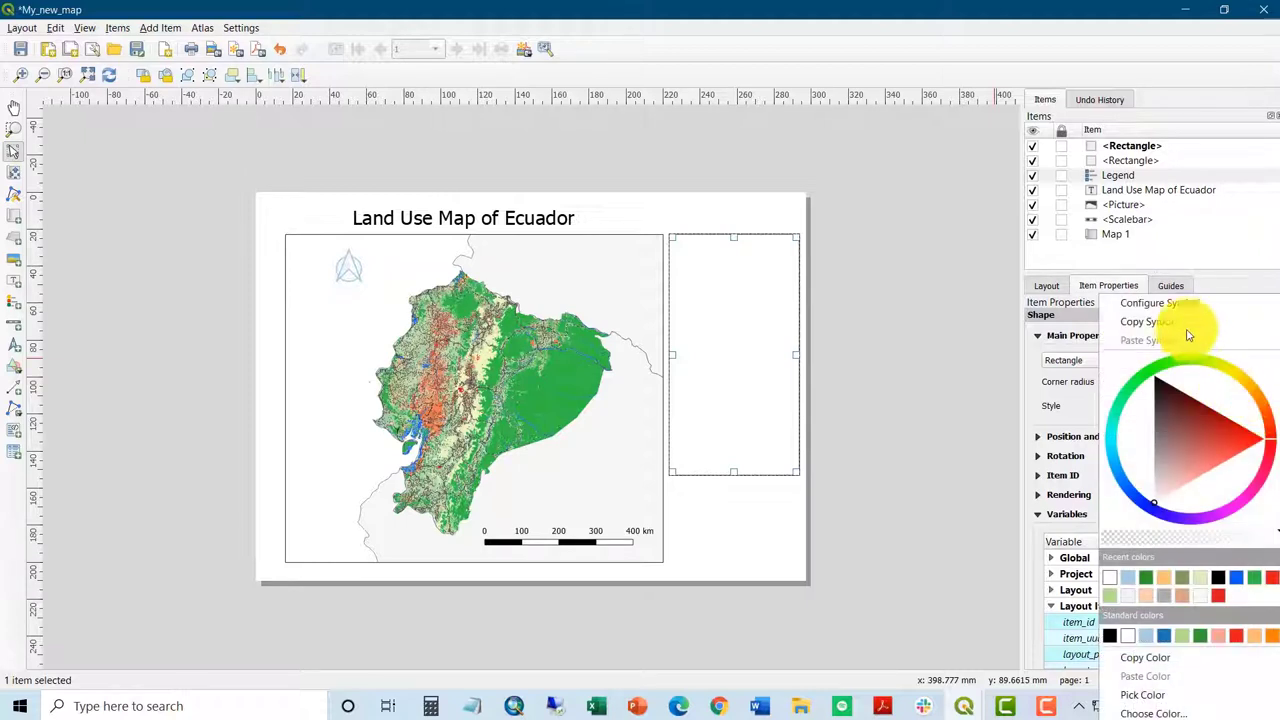
click(1160, 303)
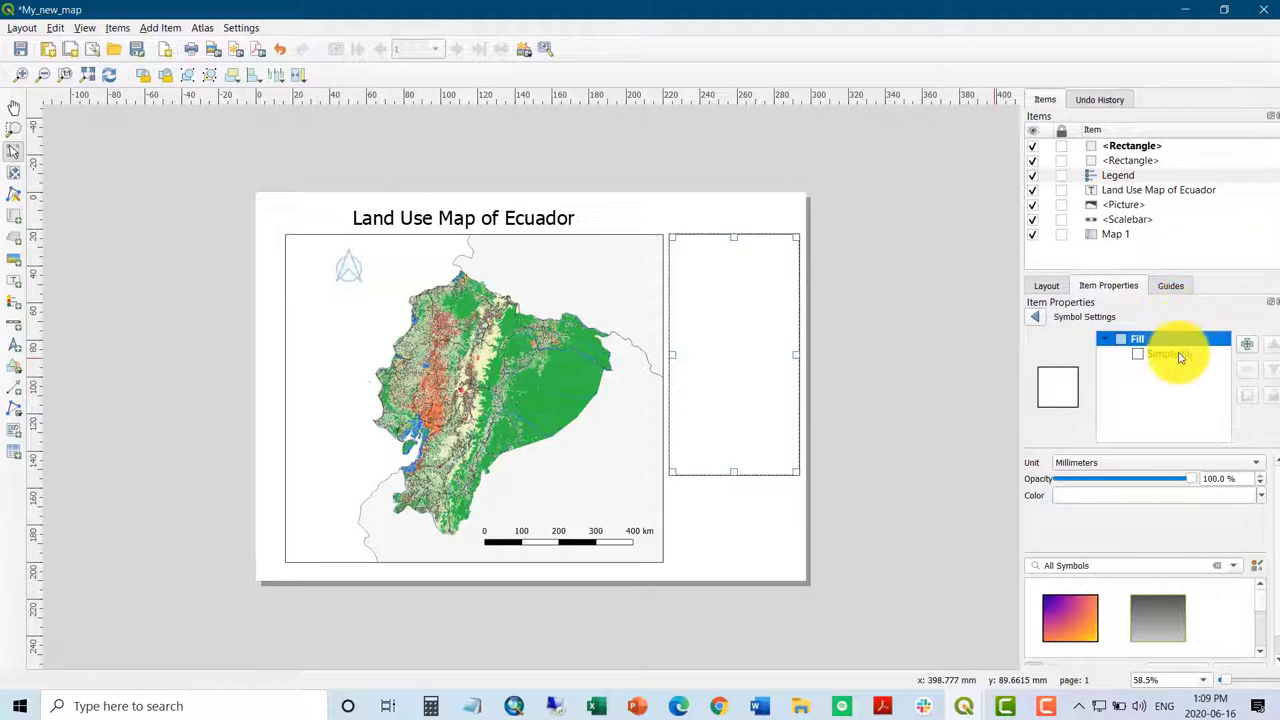
click(1170, 354)
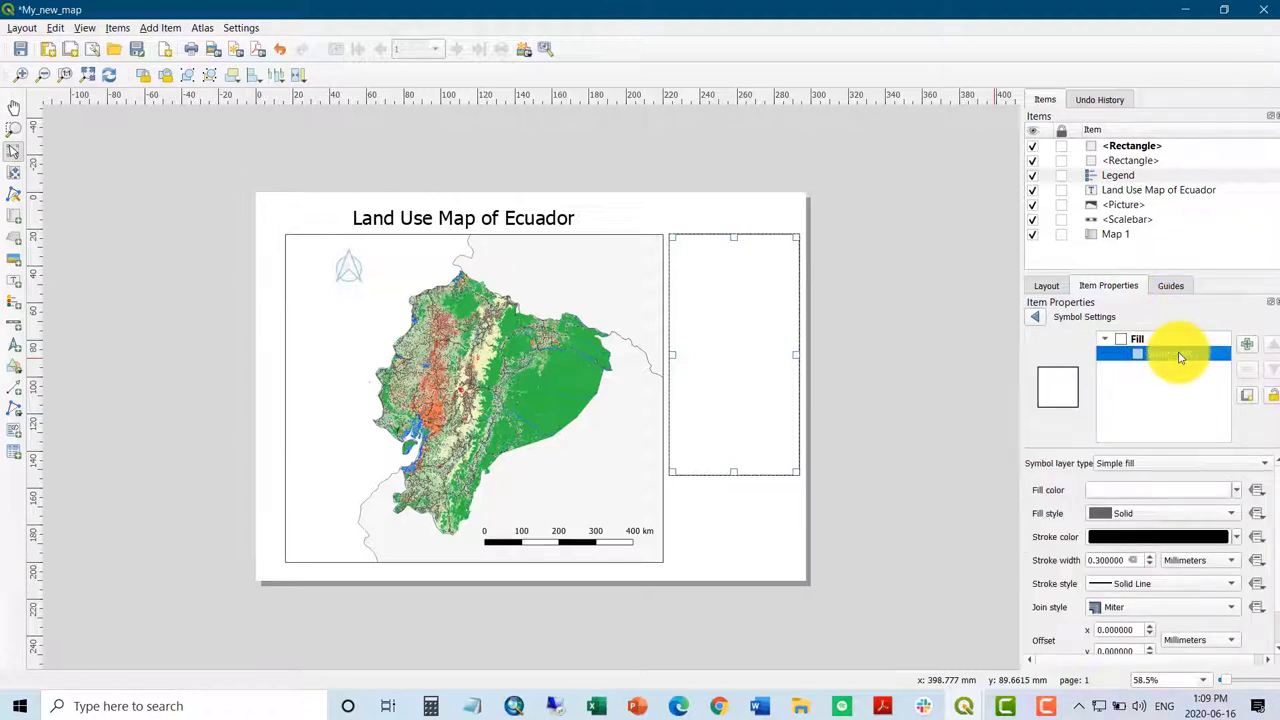
click(1237, 494)
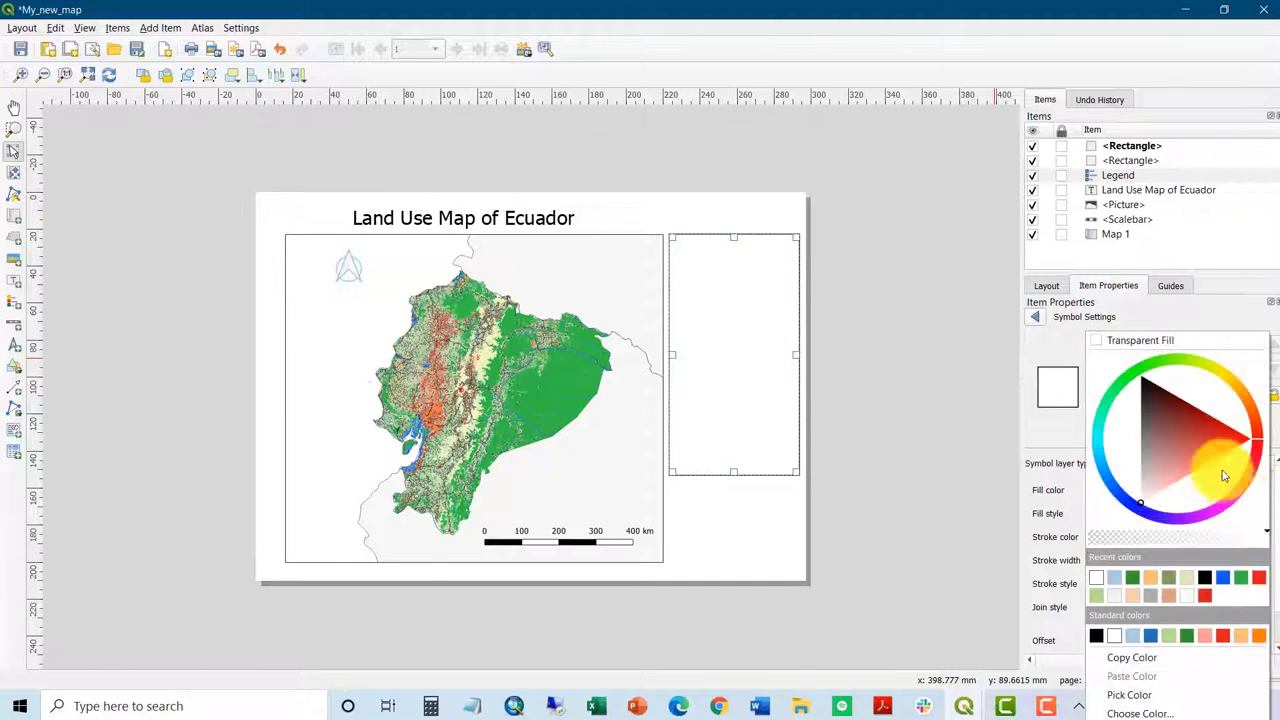
click(1116, 343)
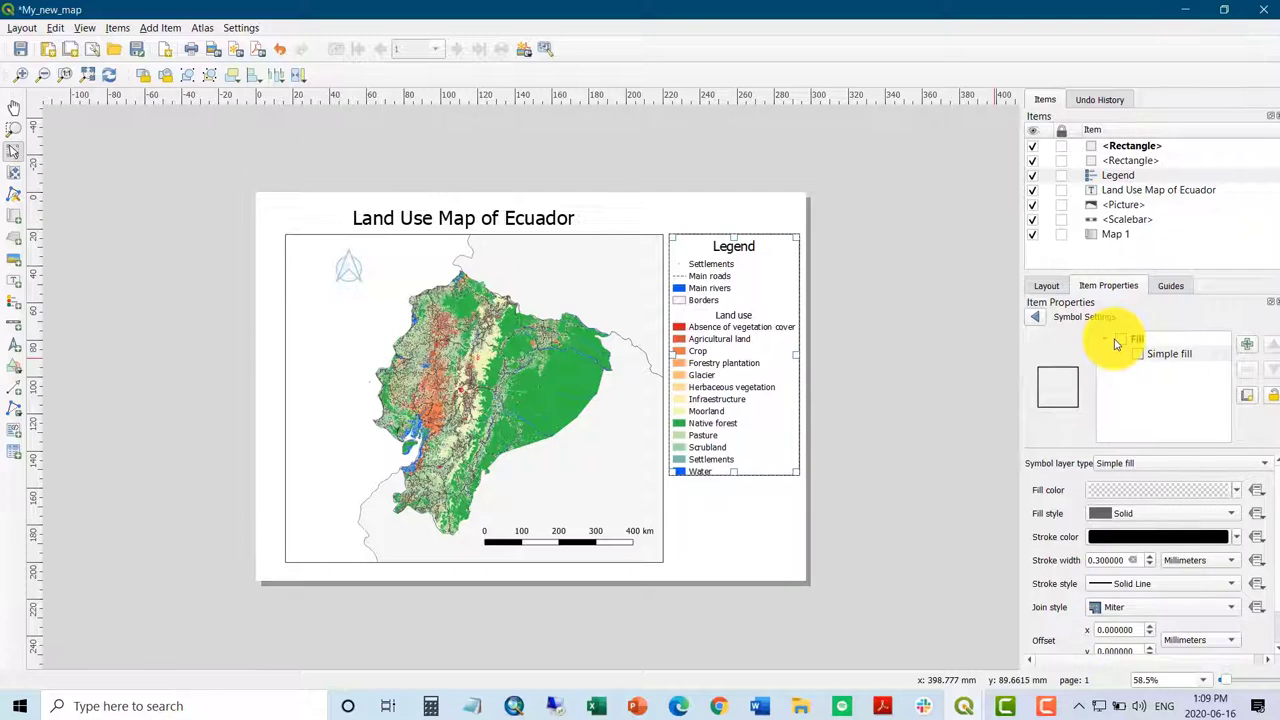
click(957, 394)
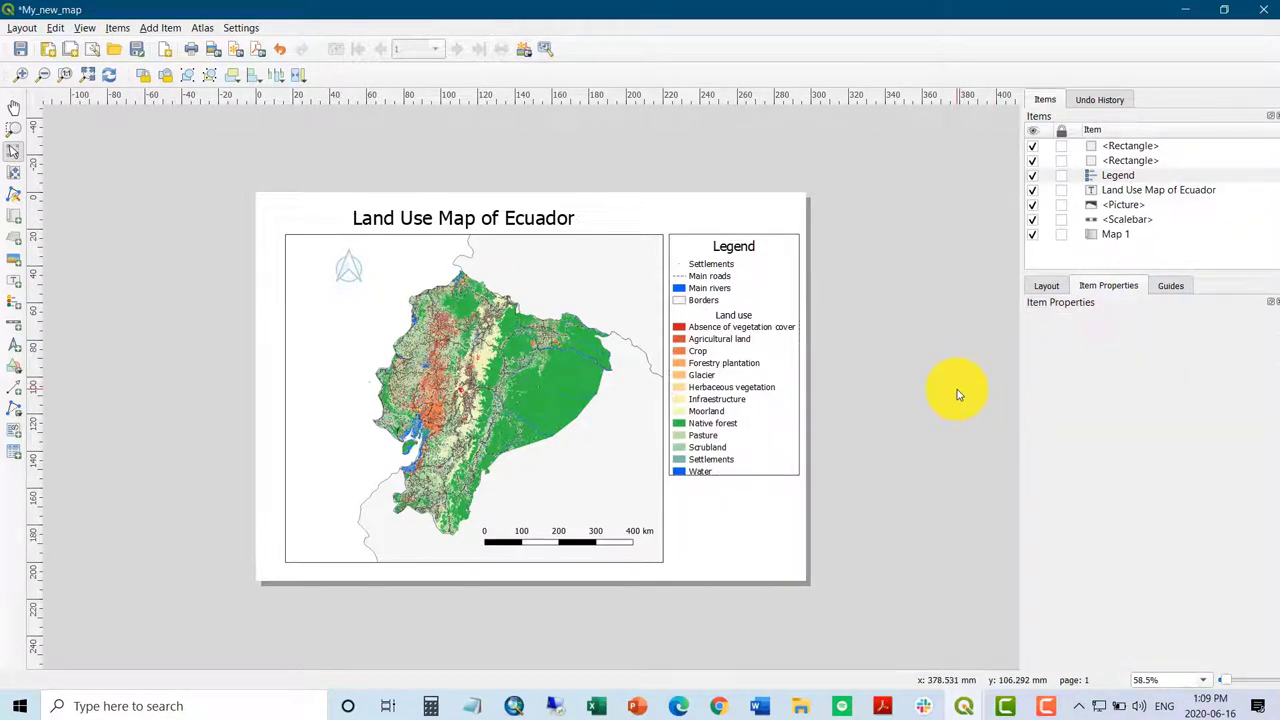
Select the rectangle around the legend and extend its lower edge slightly to clear the Water entry.
click(766, 461)
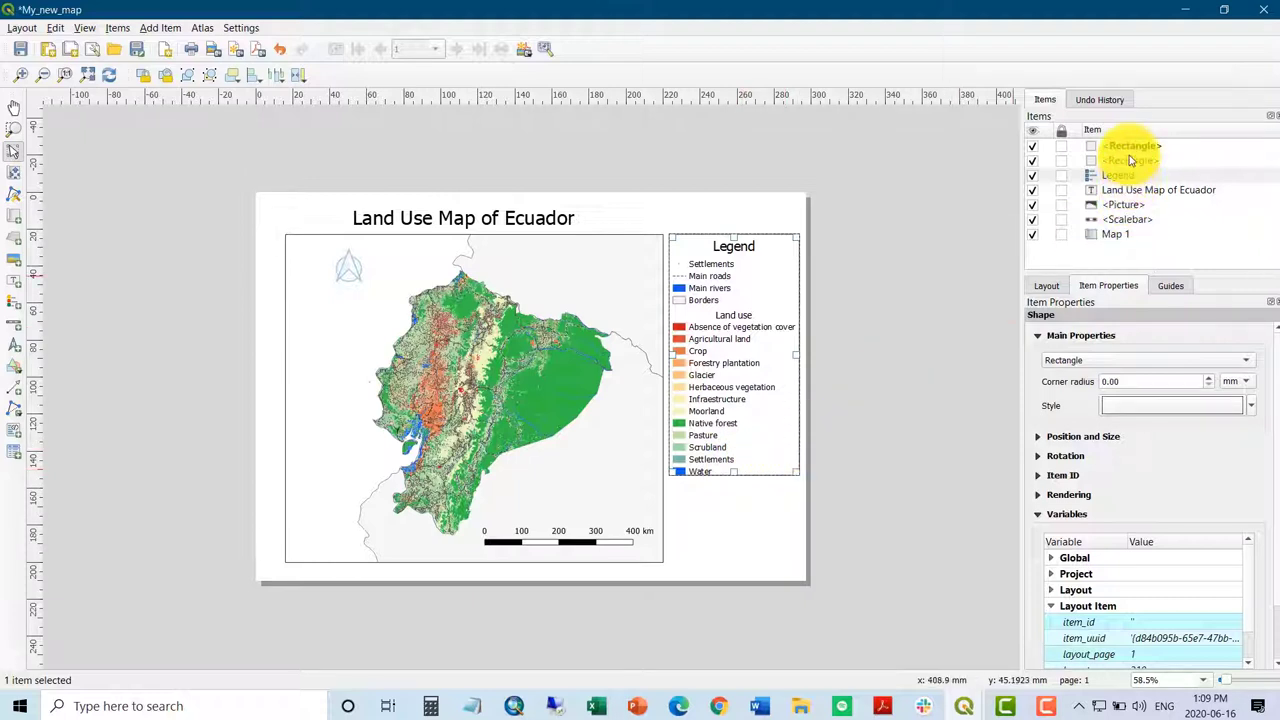
click(1130, 160)
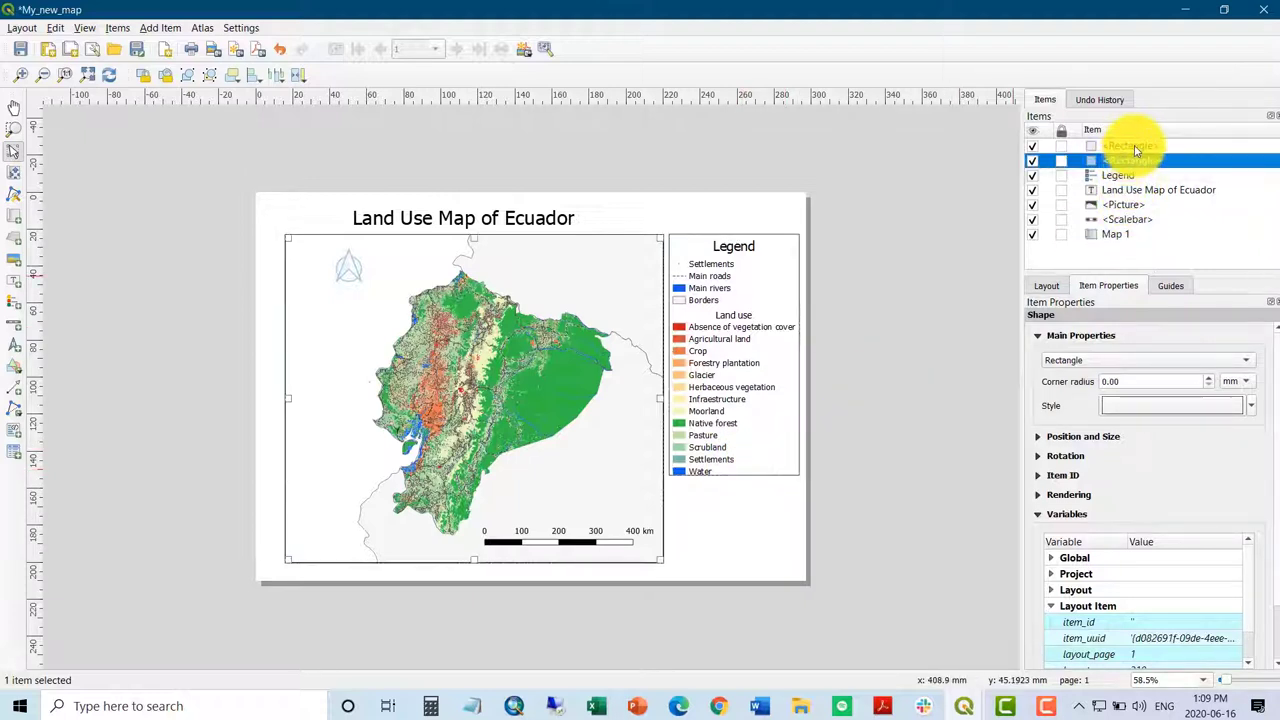
click(1134, 147)
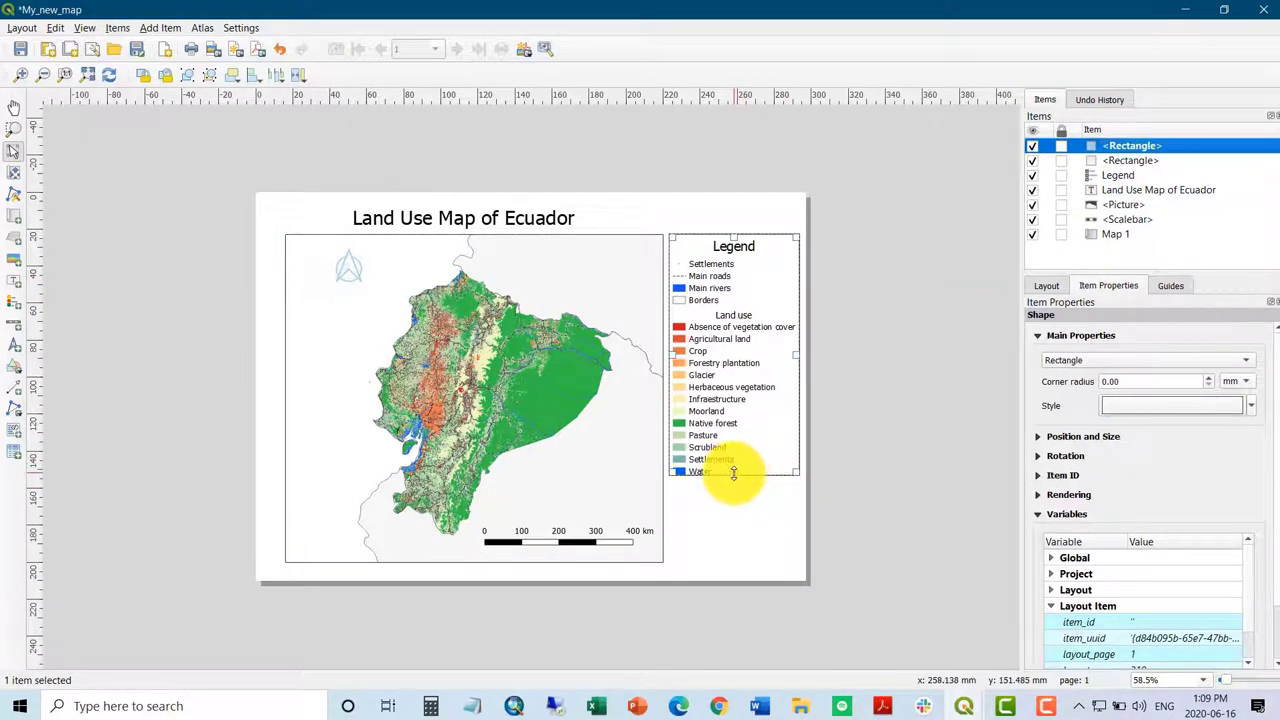
drag(733, 474, 733, 481)
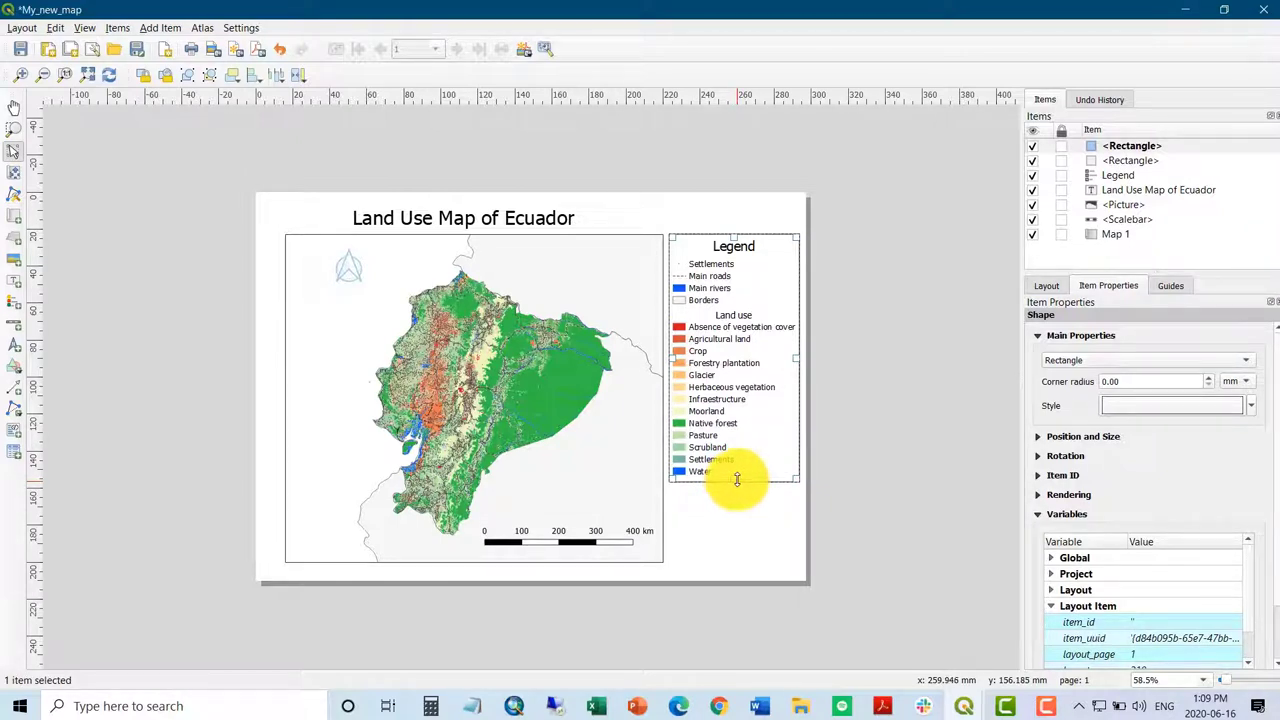
click(836, 443)
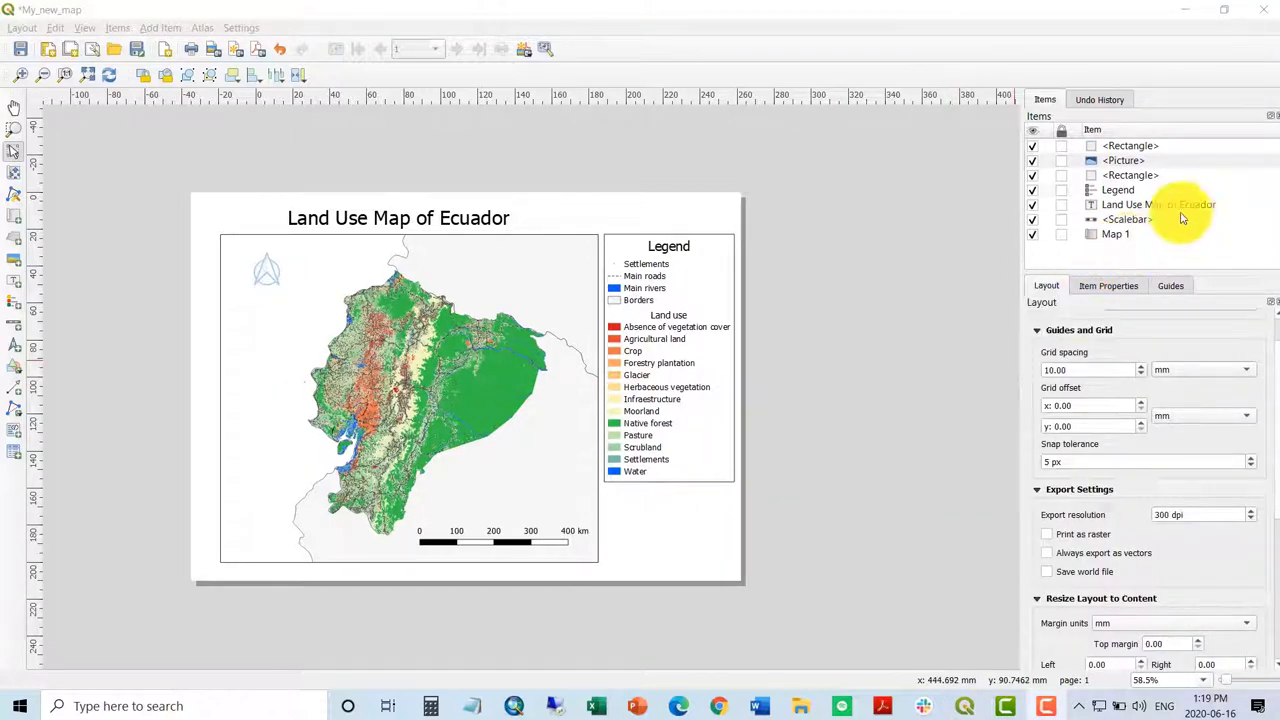
Move the north arrow to the upper-right corner of the map frame.
click(278, 276)
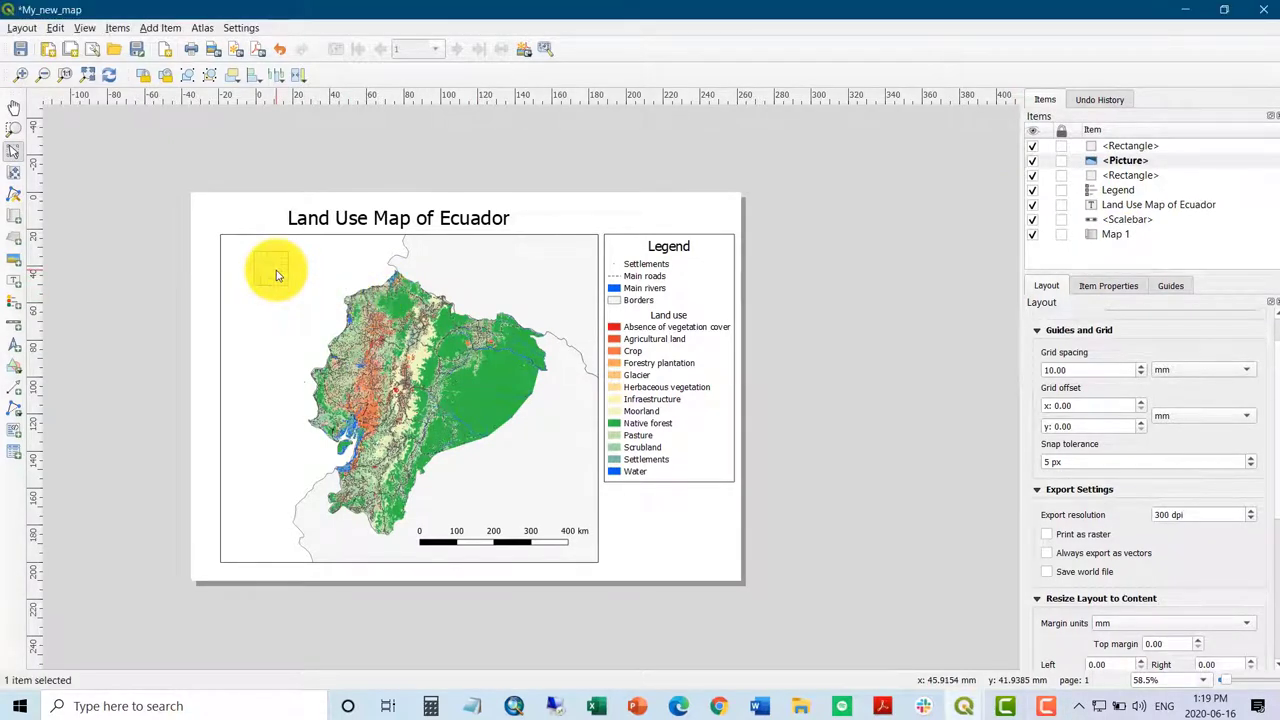
drag(270, 269, 562, 268)
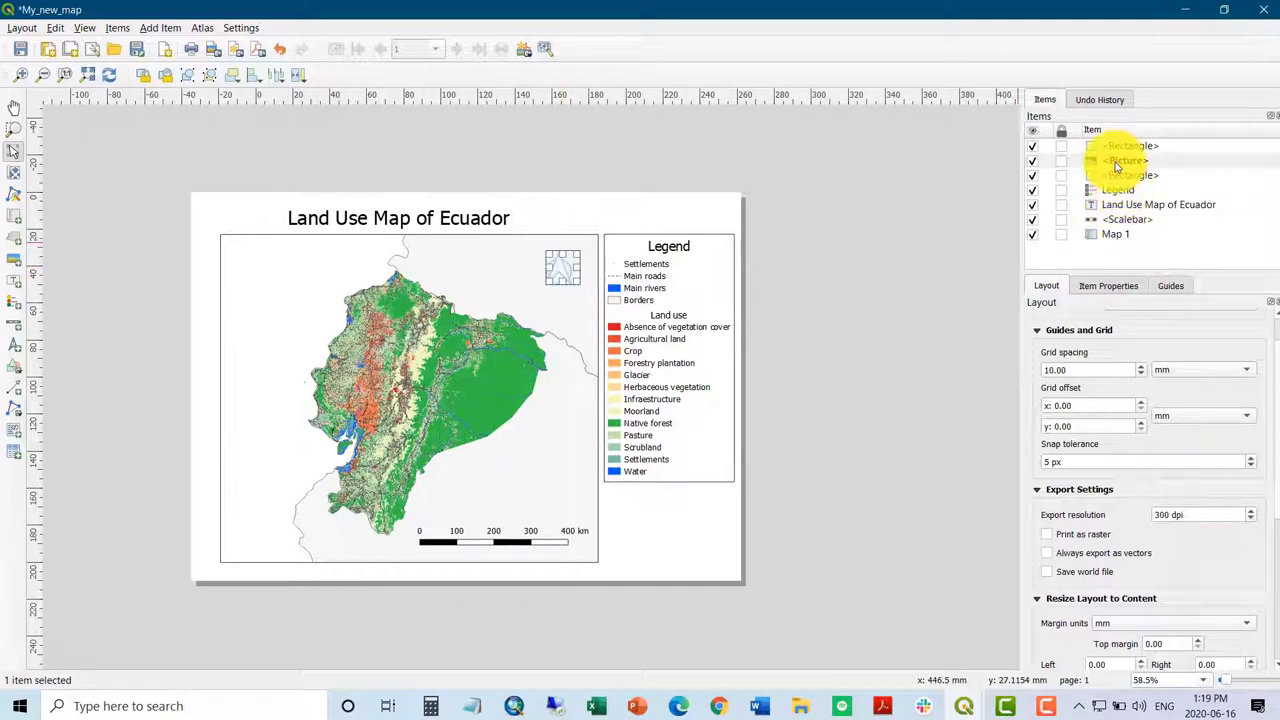
Add a second map as an inset about 46 mm wide and 60 mm high in the main map's upper-left corner.
click(172, 29)
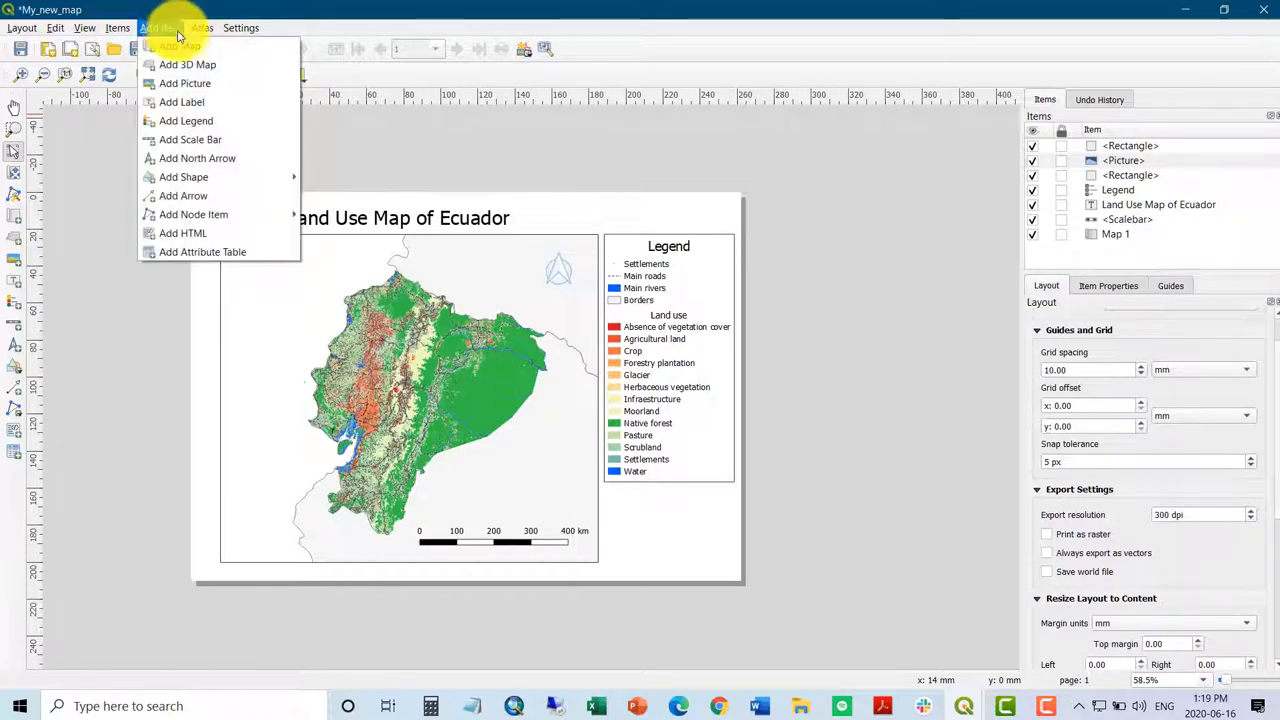
click(175, 29)
click(201, 28)
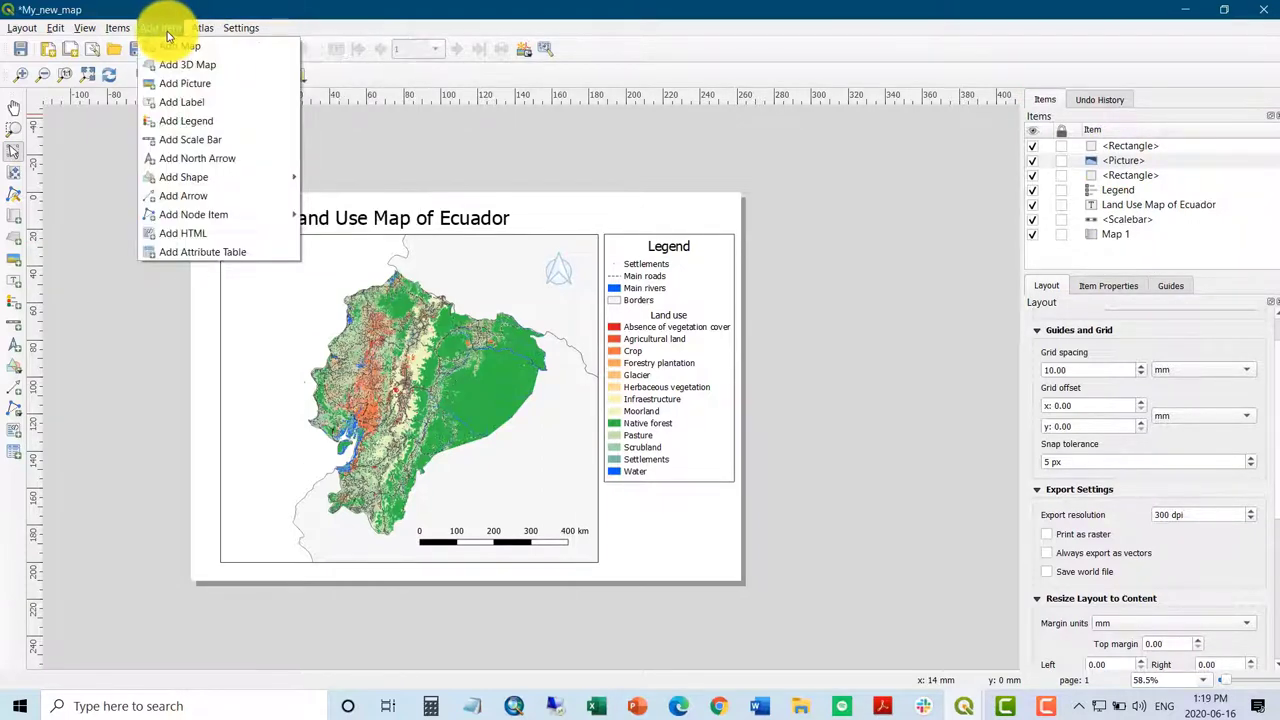
click(165, 29)
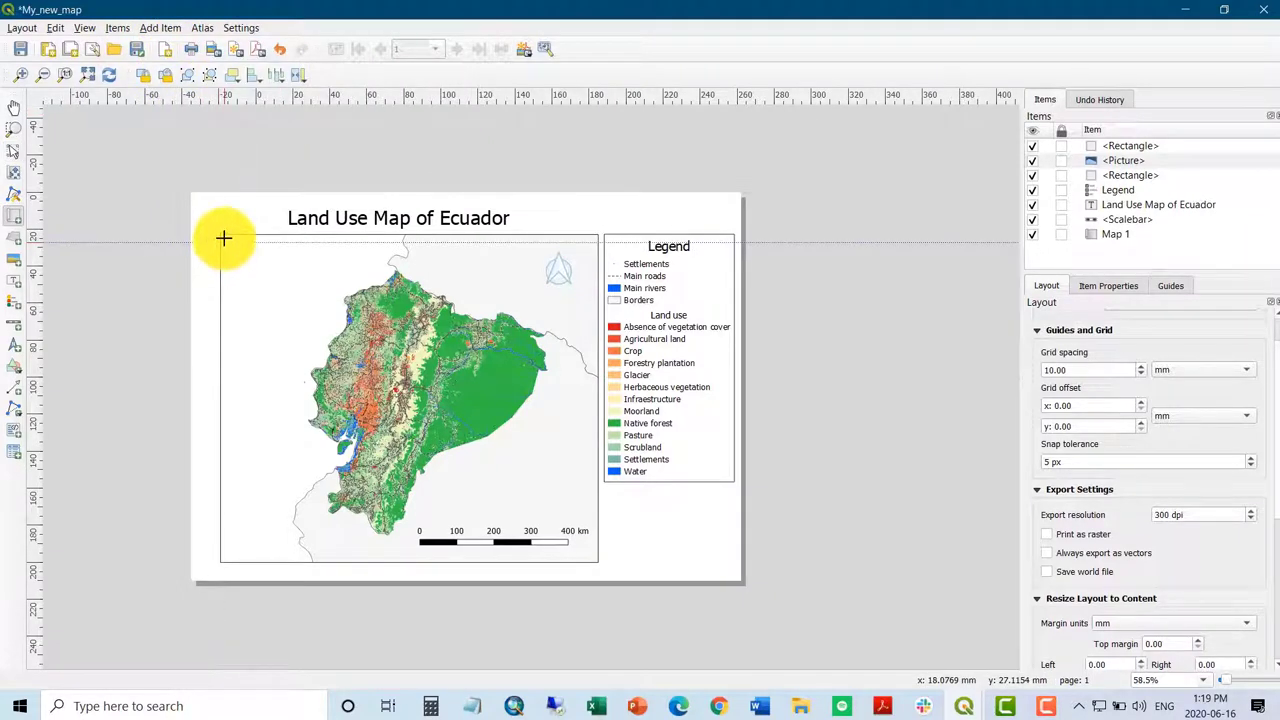
drag(223, 238, 309, 349)
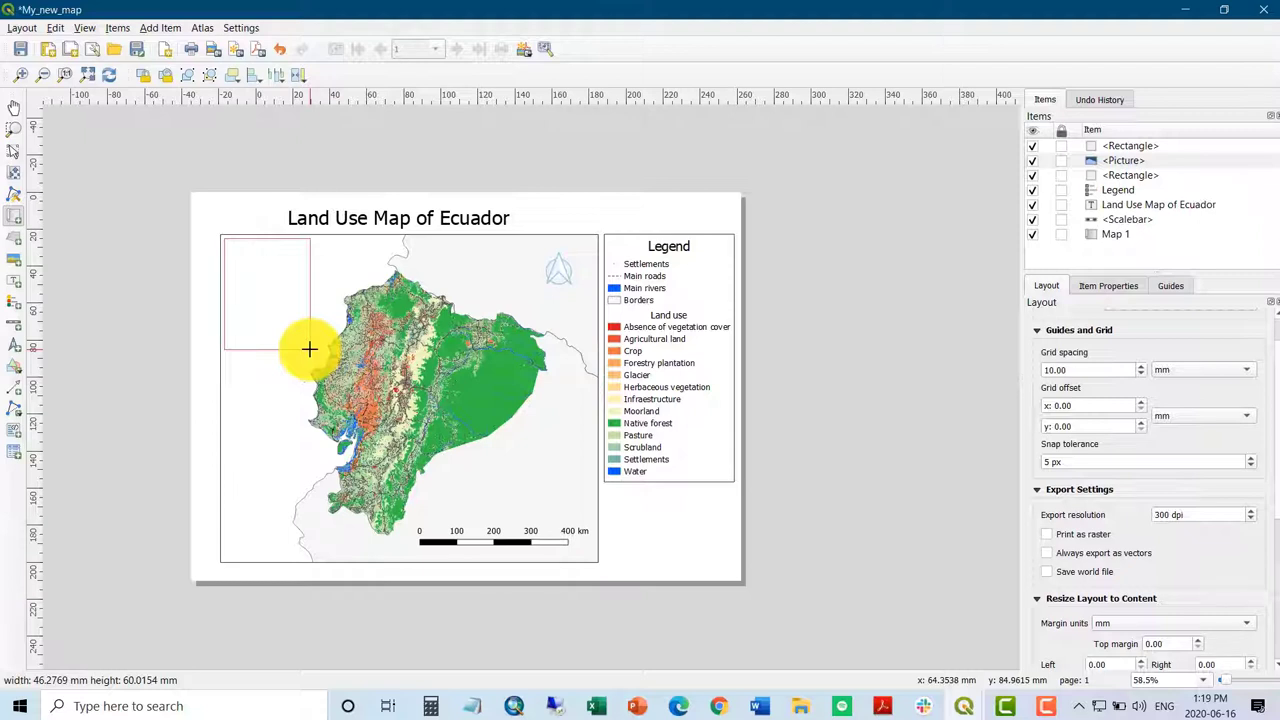
drag(310, 349, 310, 346)
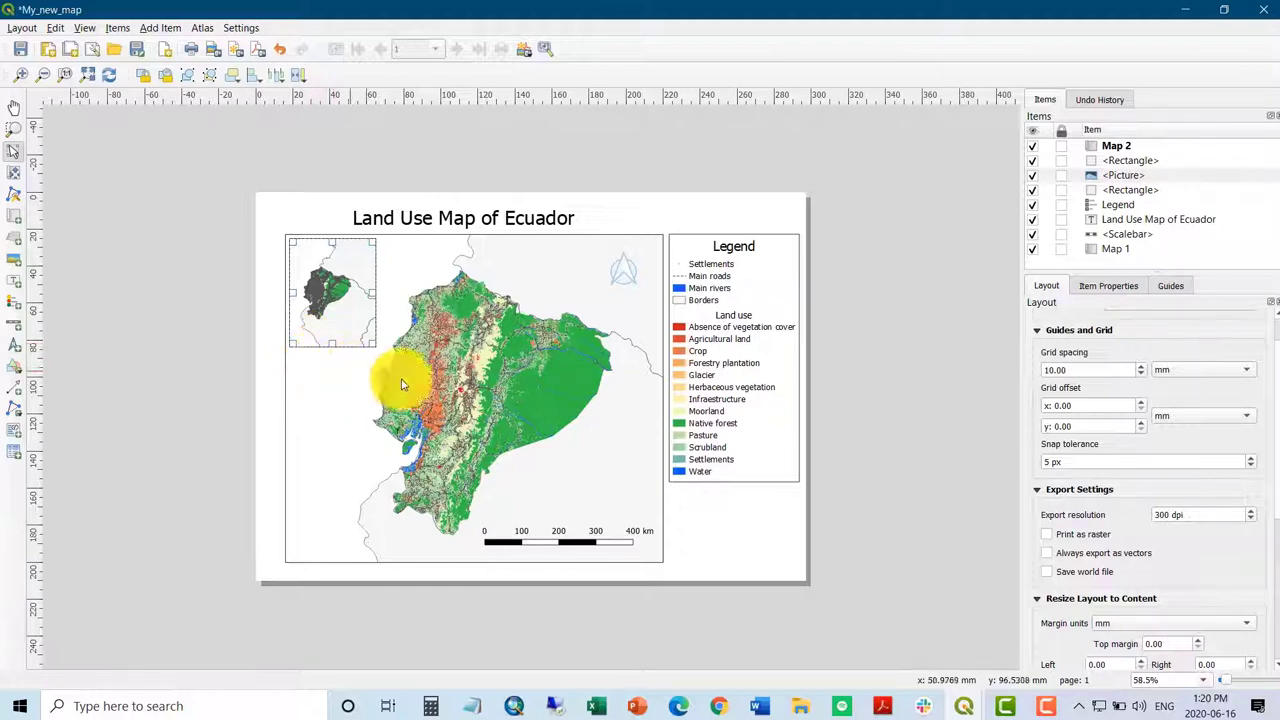
Lock the layers and the layer styles of Map 1.
click(1110, 249)
click(1107, 288)
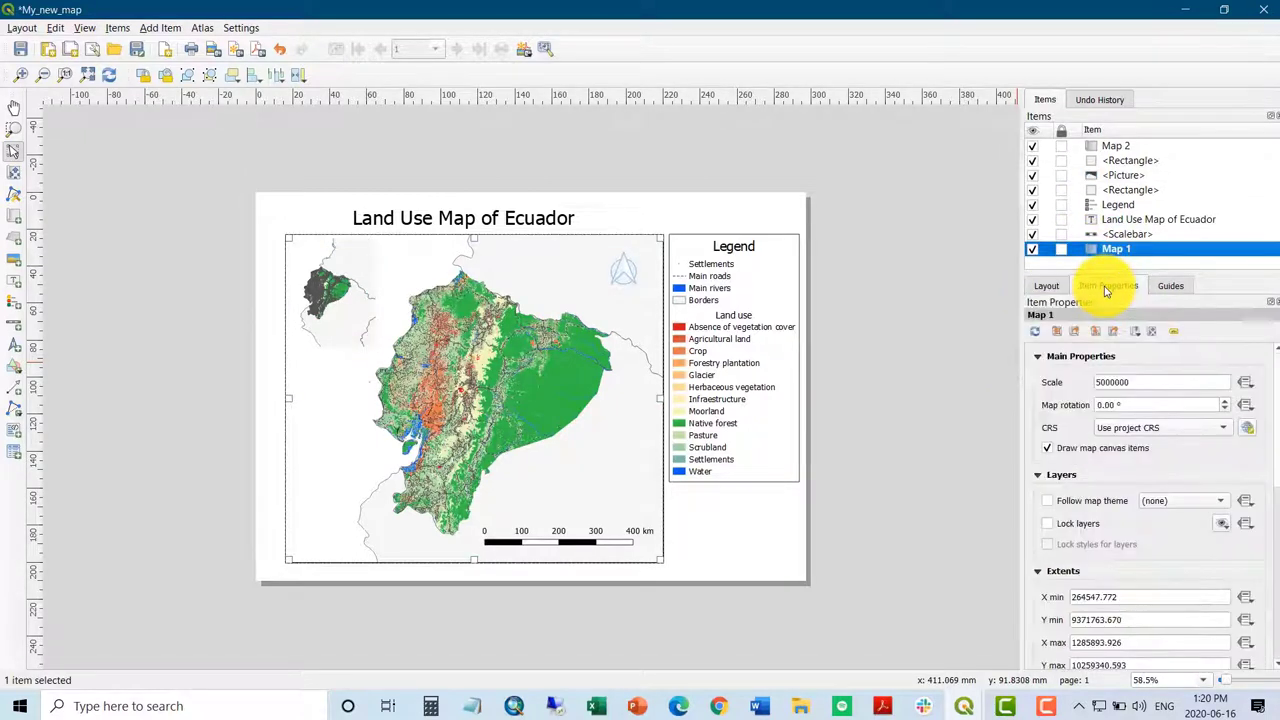
click(1048, 526)
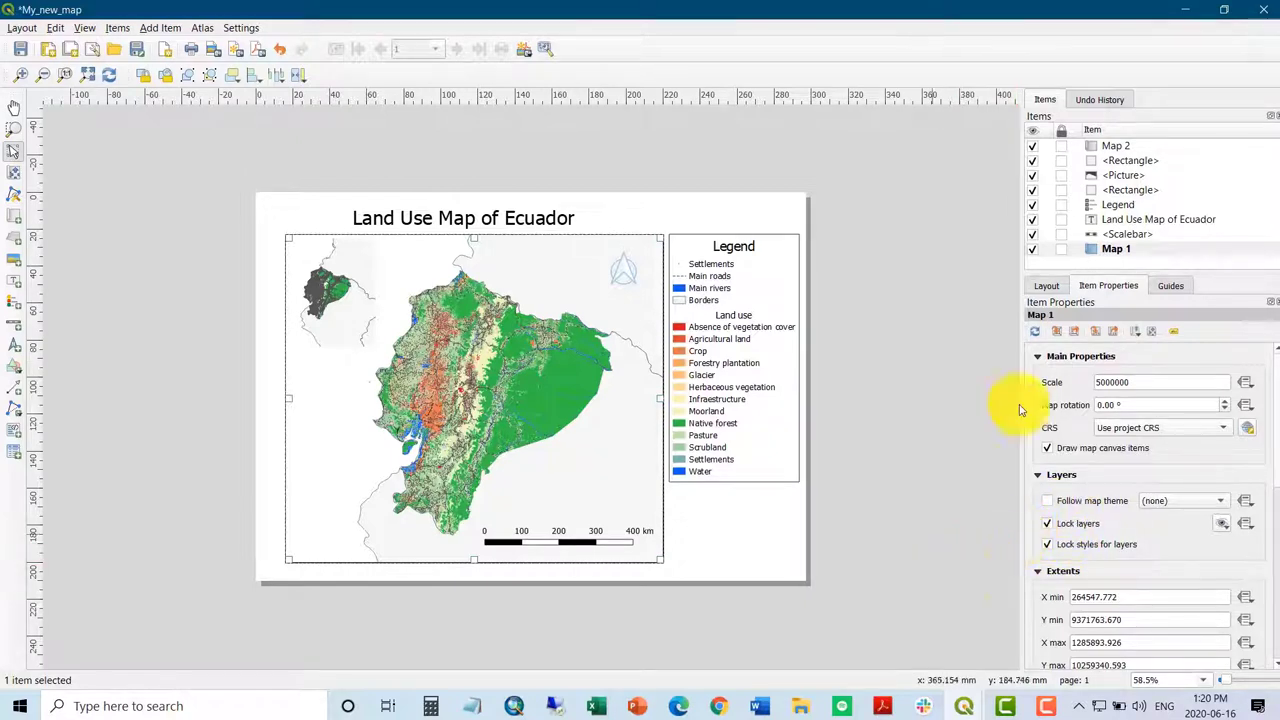
Switch to the main QGIS window and hide the settlements, main roads, main rivers and land use layers, leaving only South_America_layer.
click(1194, 11)
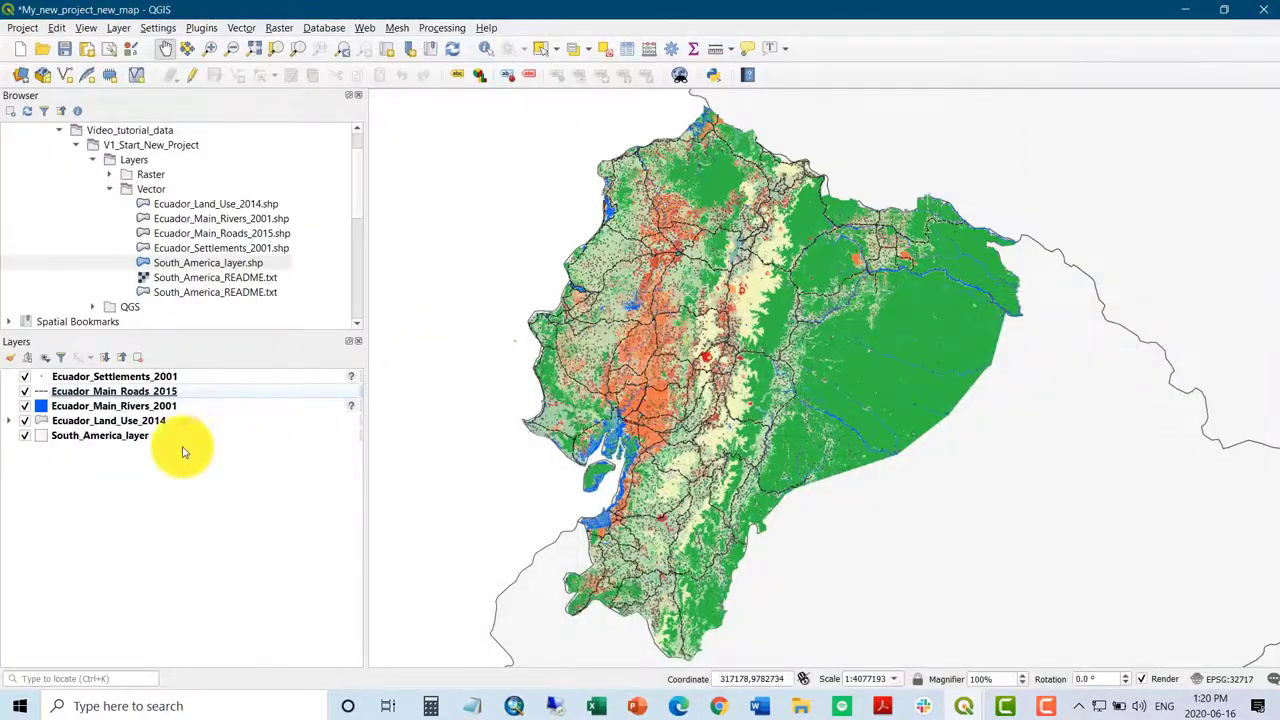
click(26, 379)
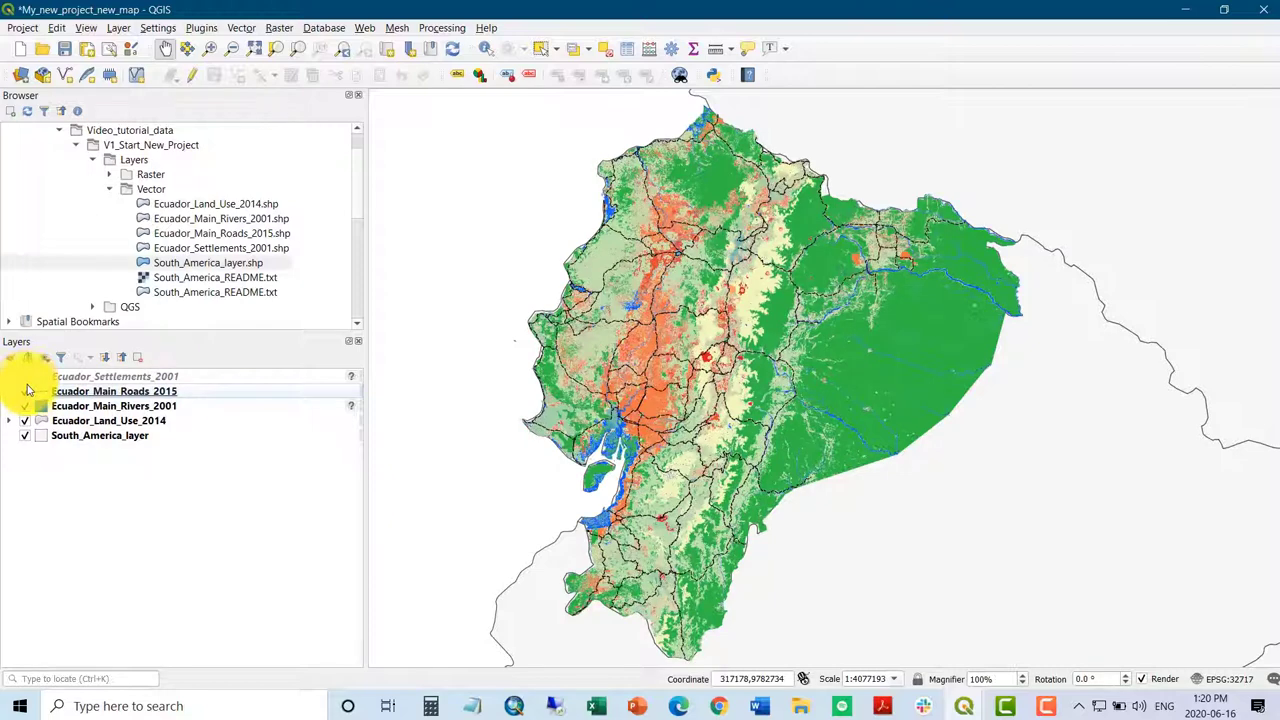
click(26, 392)
click(25, 406)
click(25, 420)
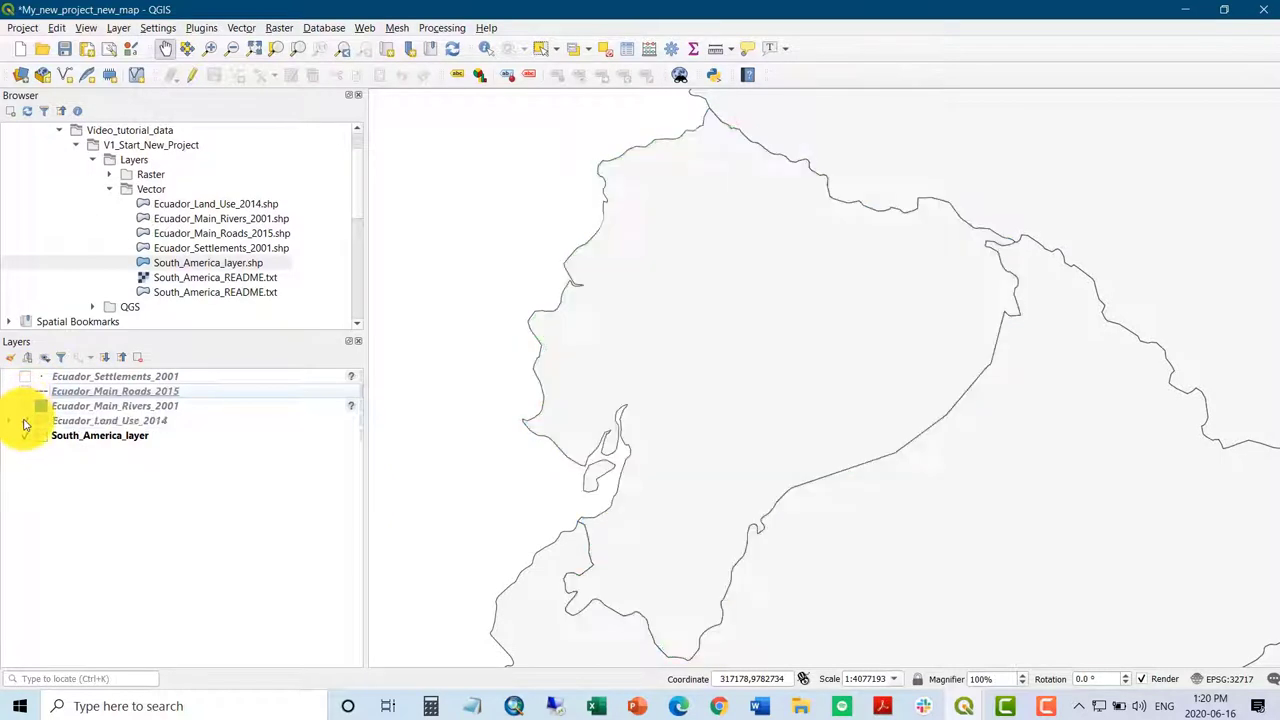
Switch to the My_new_map layout window, select the inset Map 2 and refresh the layout view.
click(965, 706)
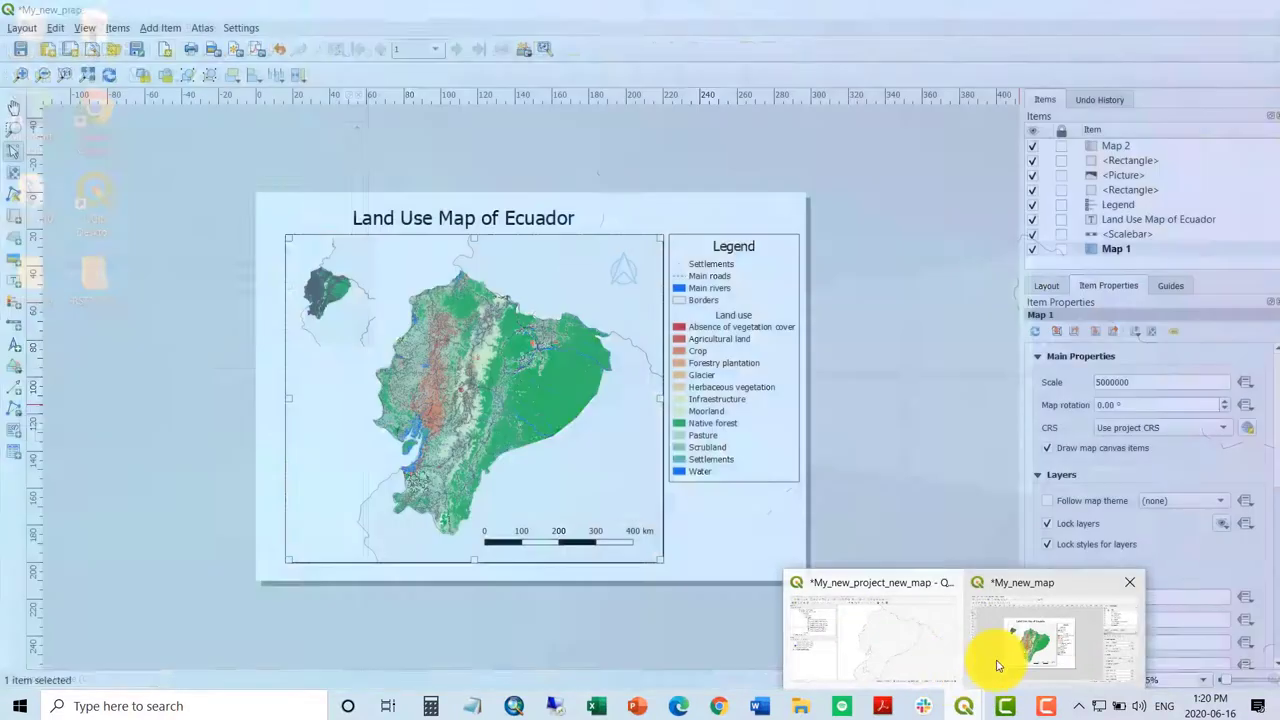
click(995, 662)
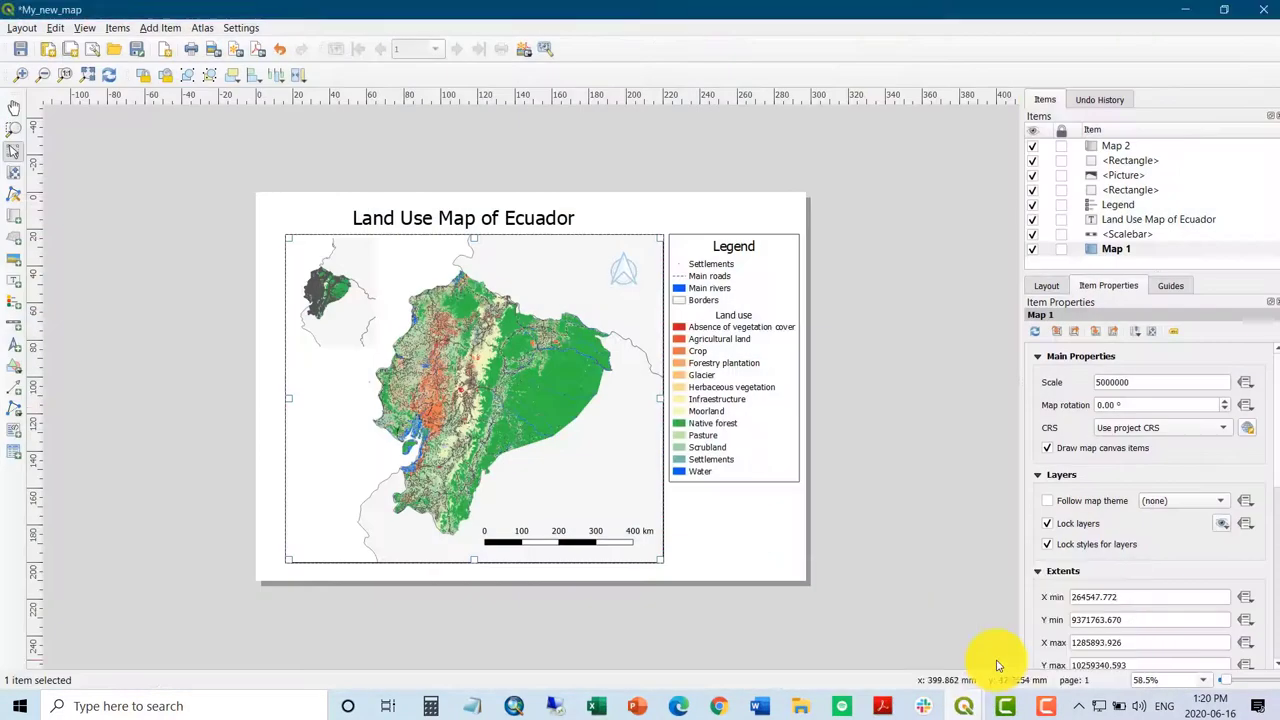
click(339, 314)
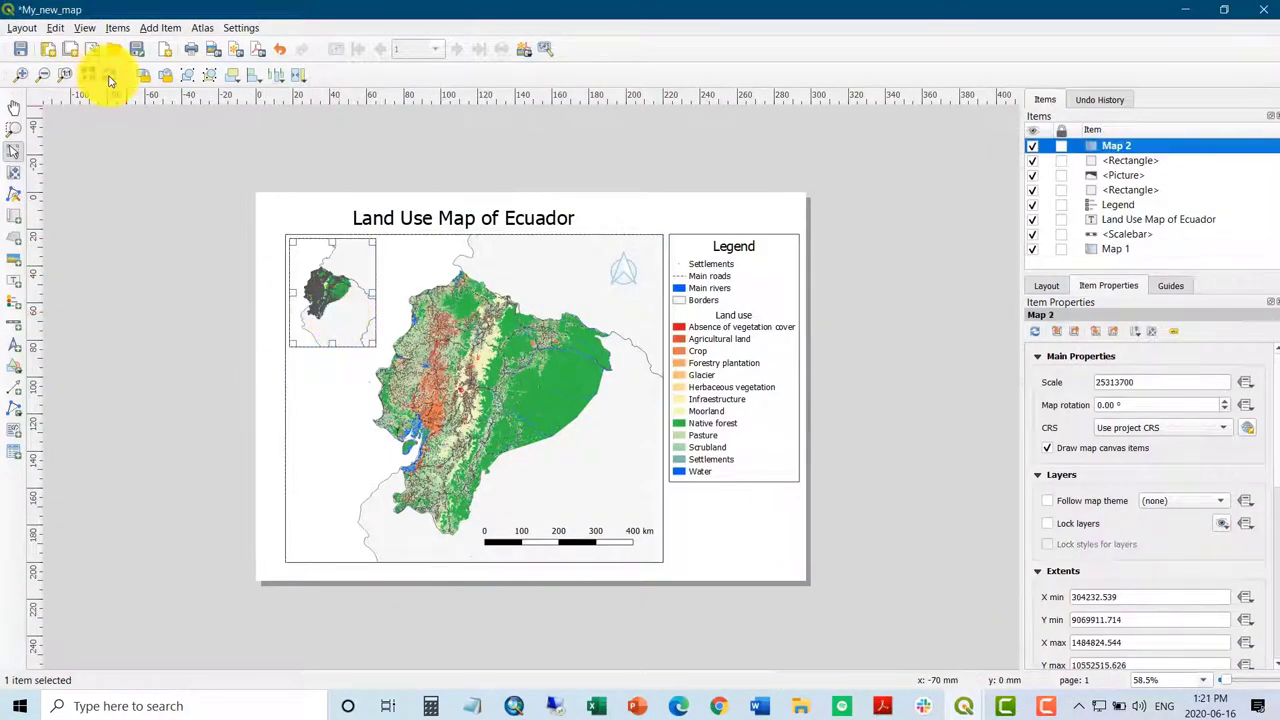
click(109, 76)
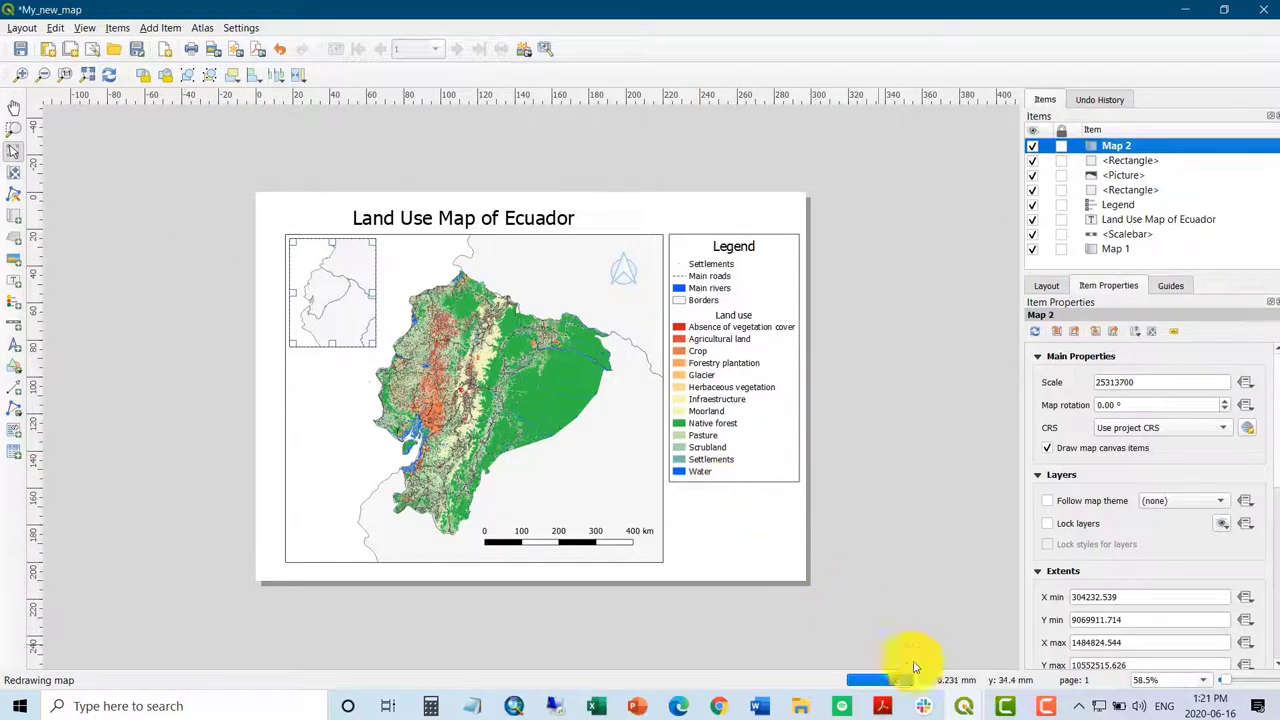
Switch to the main QGIS window and classify South_America_layer with Categorized symbology on the COUNTRY field.
click(960, 706)
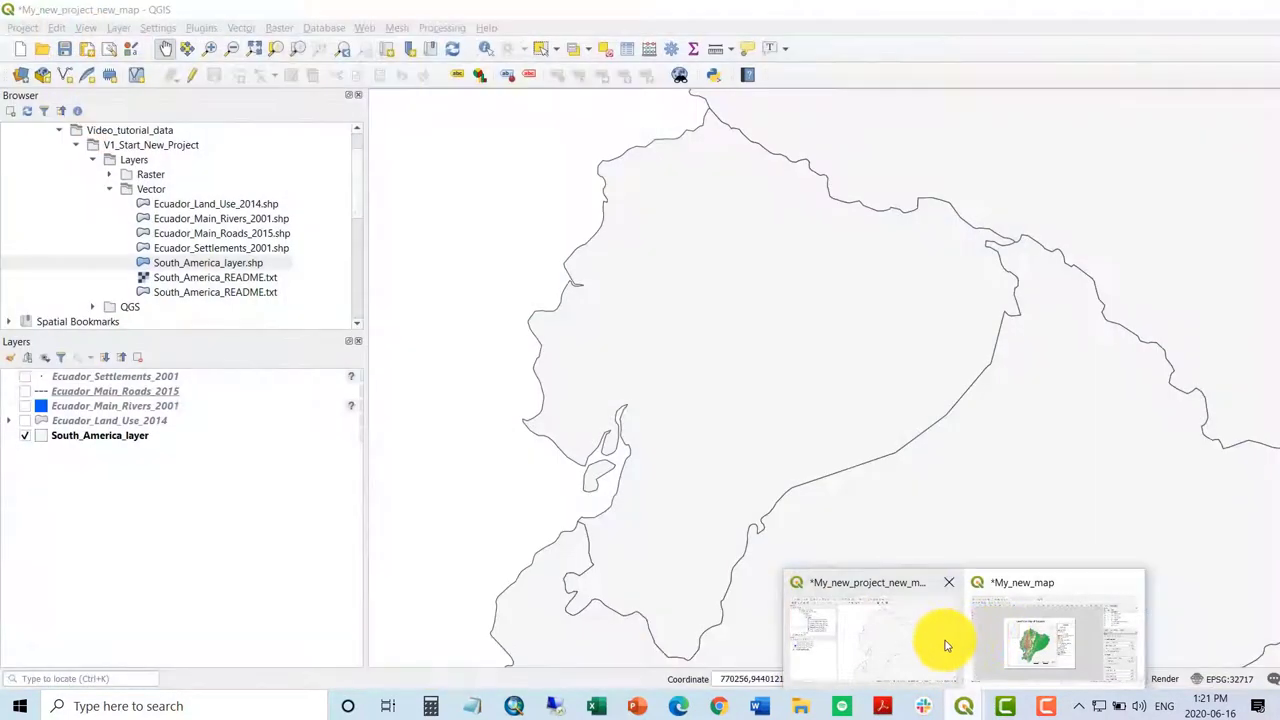
click(940, 640)
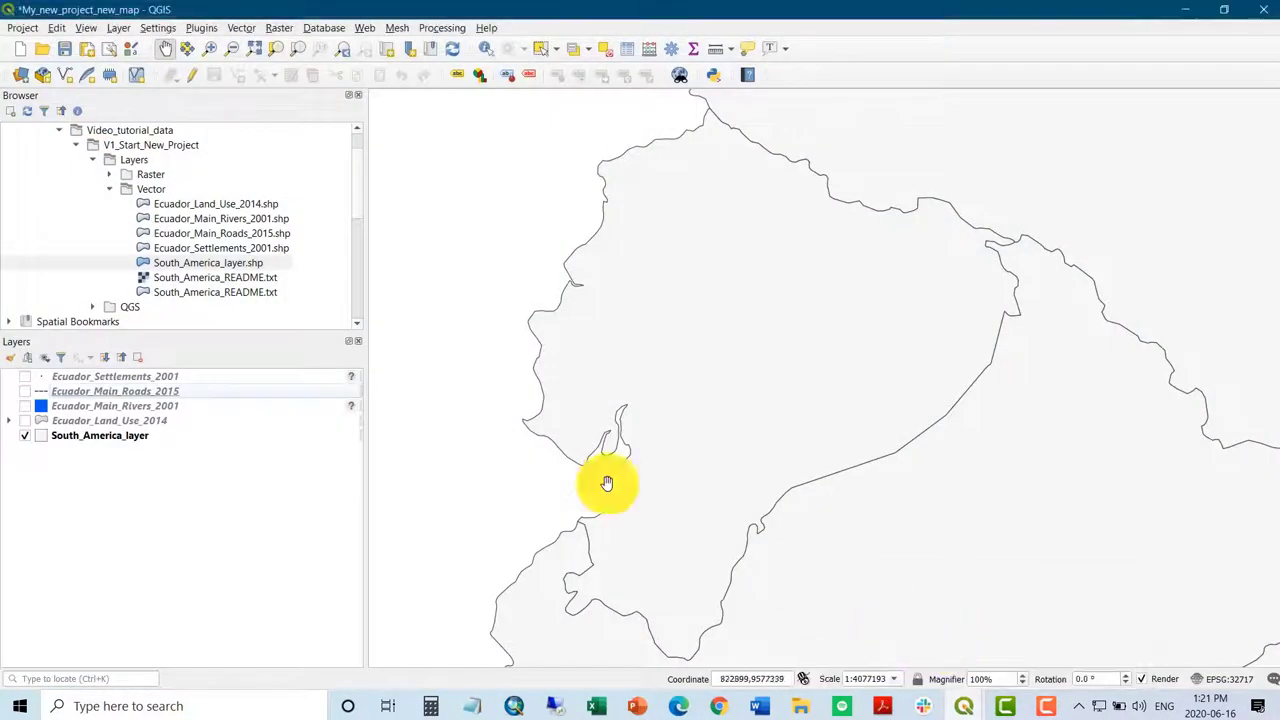
scroll(737, 306, down, 4)
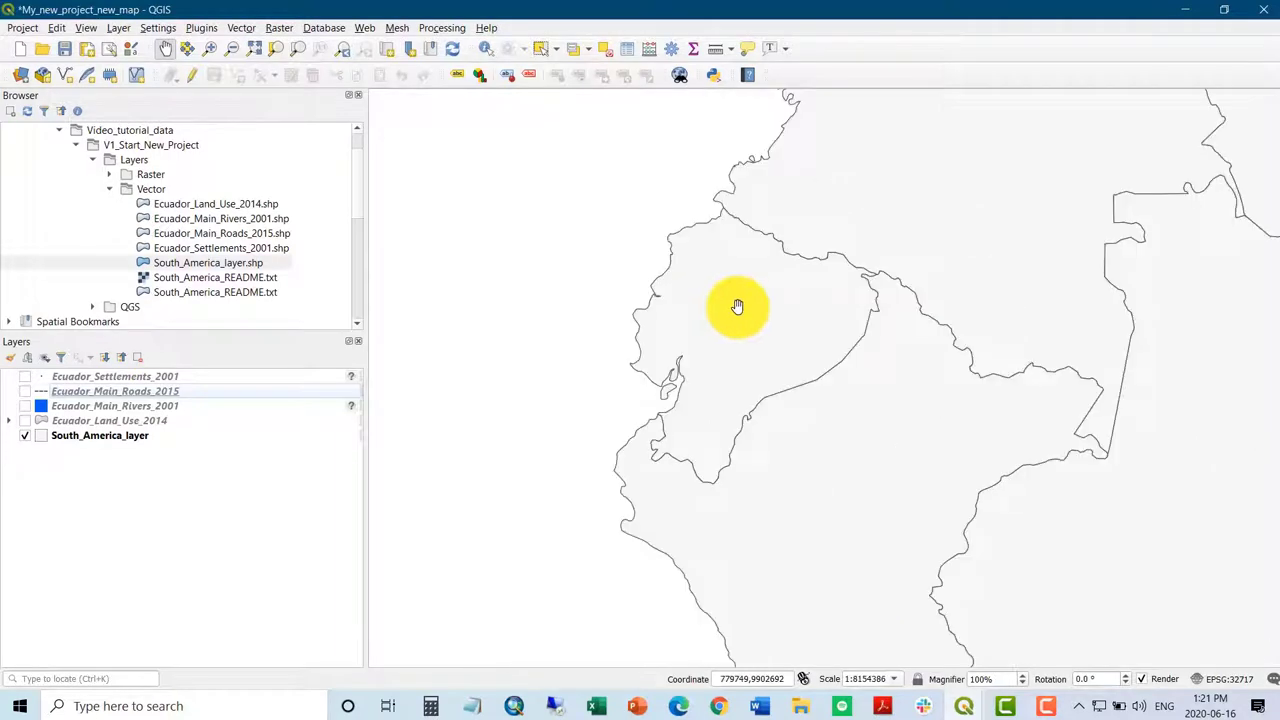
right_click(125, 440)
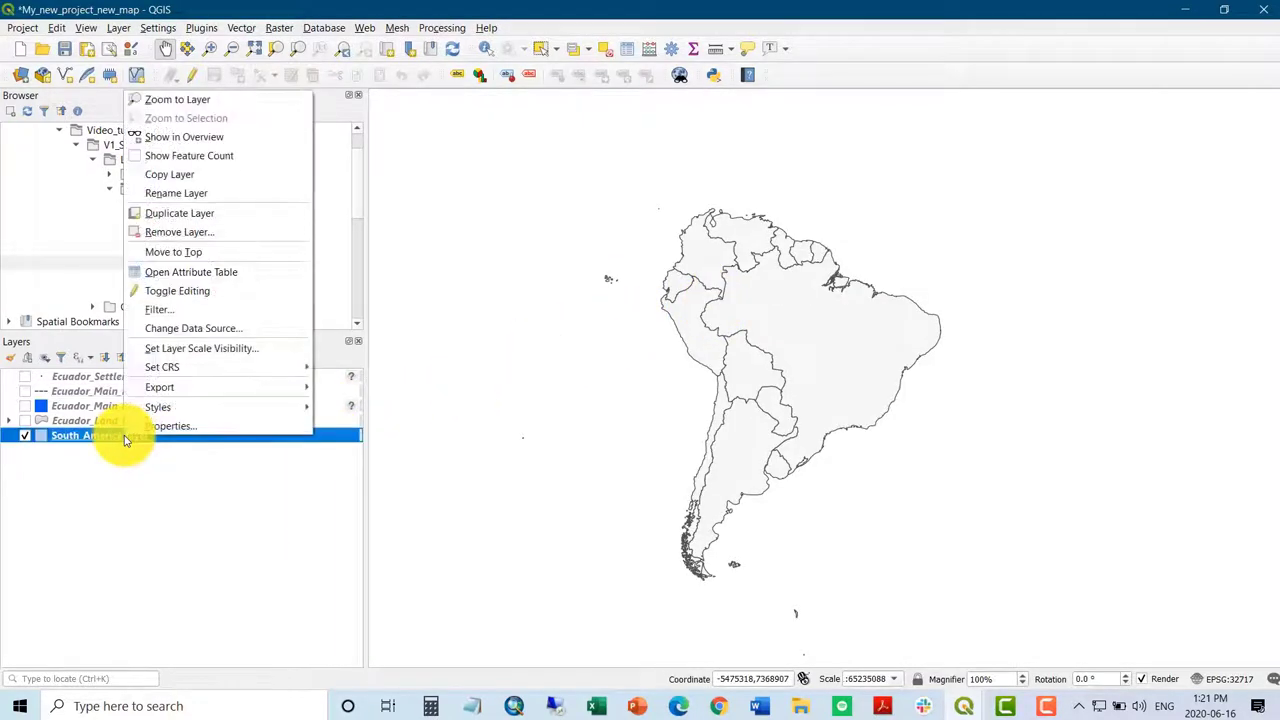
click(149, 430)
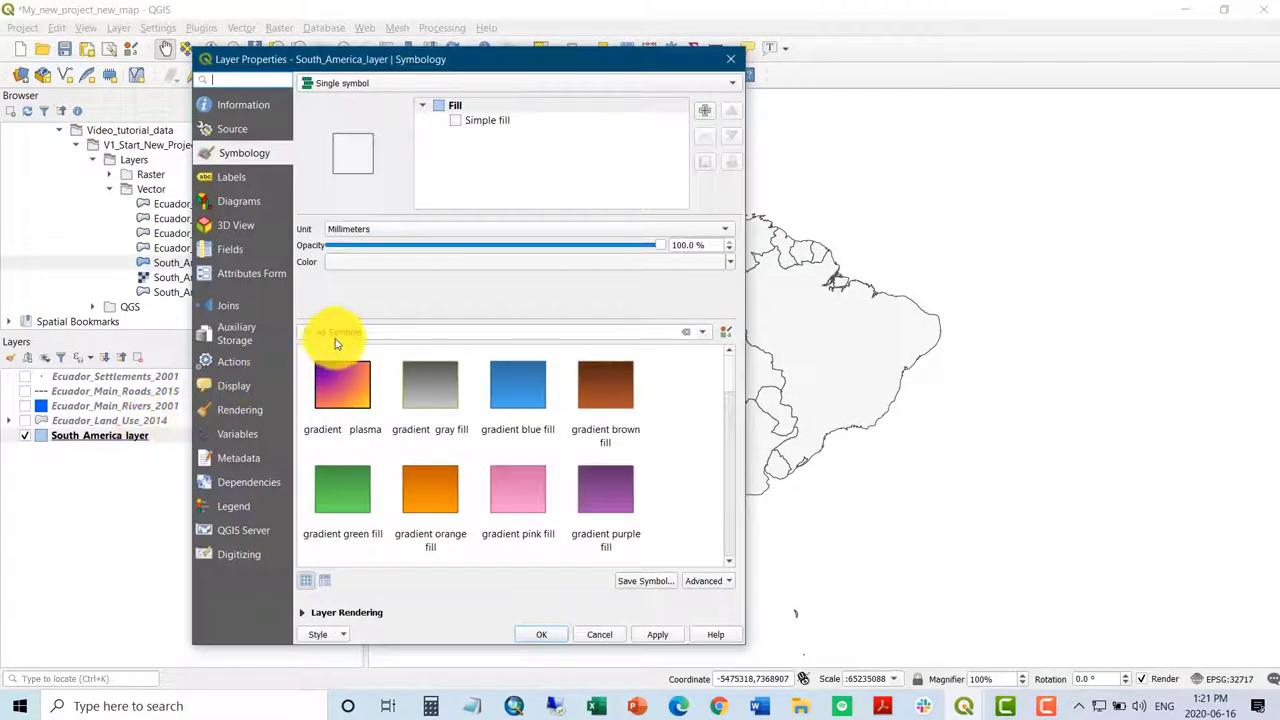
click(692, 86)
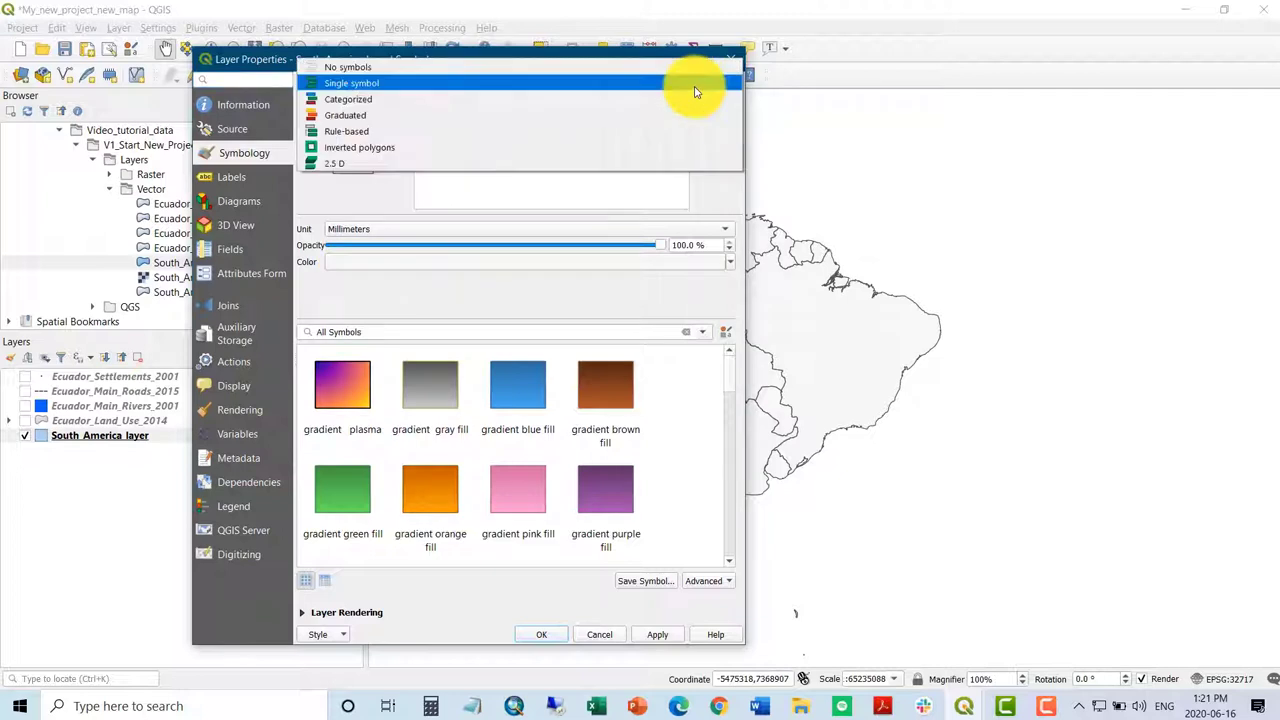
click(517, 108)
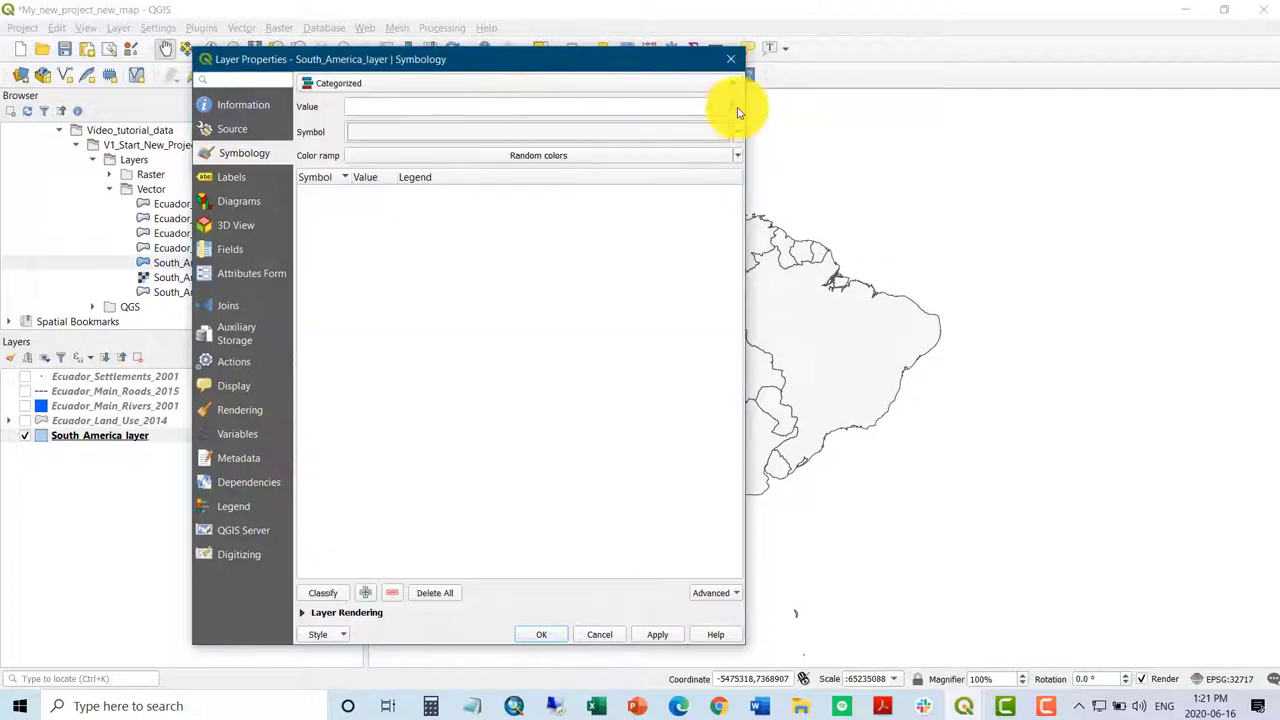
click(703, 107)
click(617, 126)
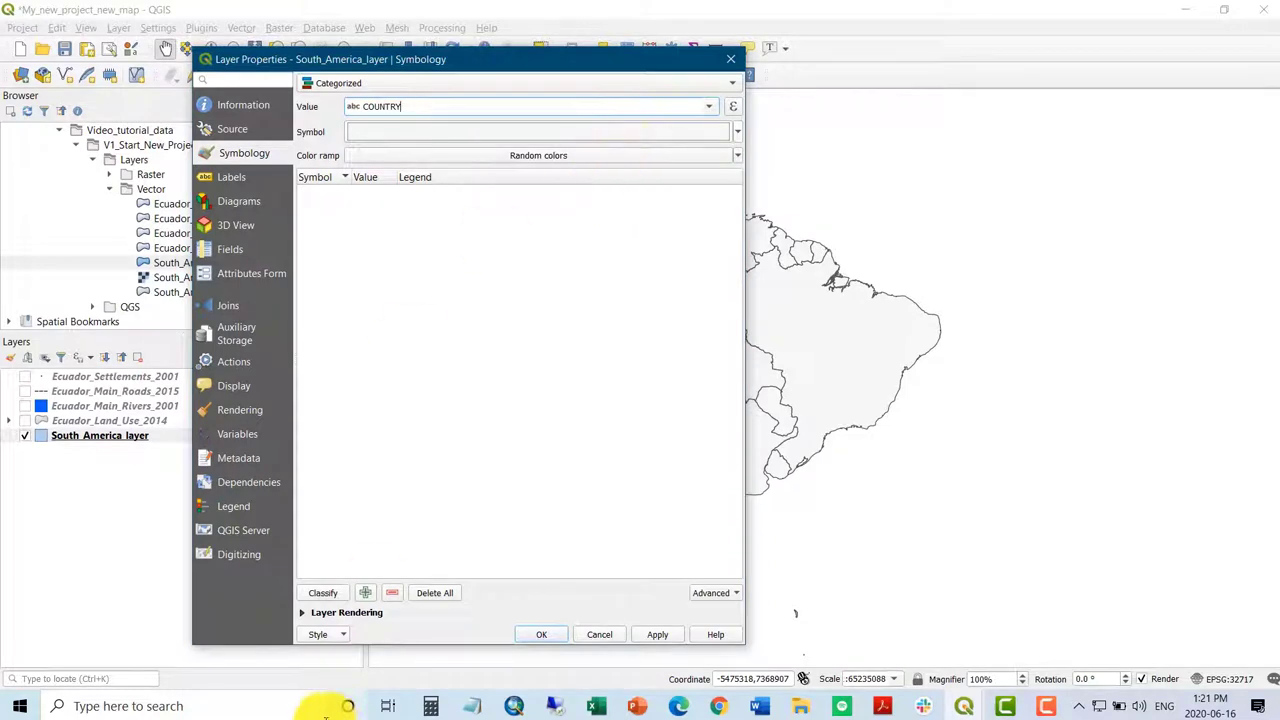
click(323, 593)
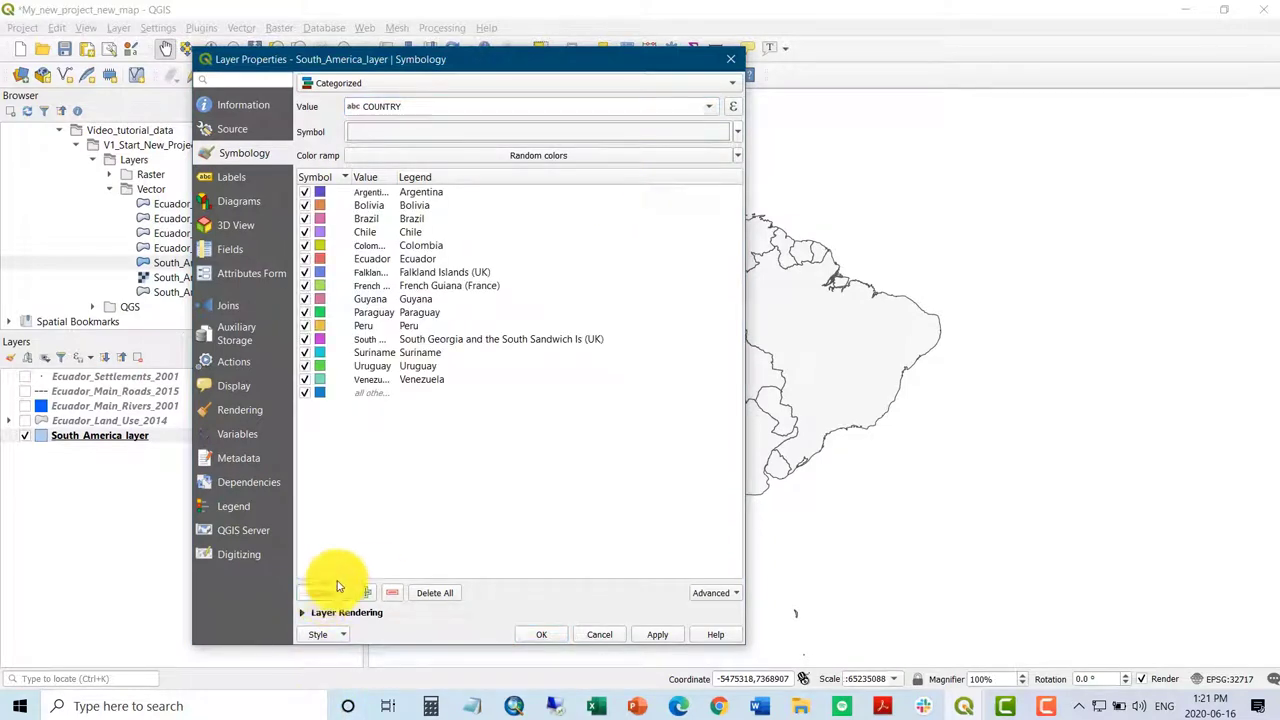
Apply the gray 1 fill symbol to the Argentina category, enlarging the Symbol Selector to see more presets.
click(325, 193)
double_click(325, 193)
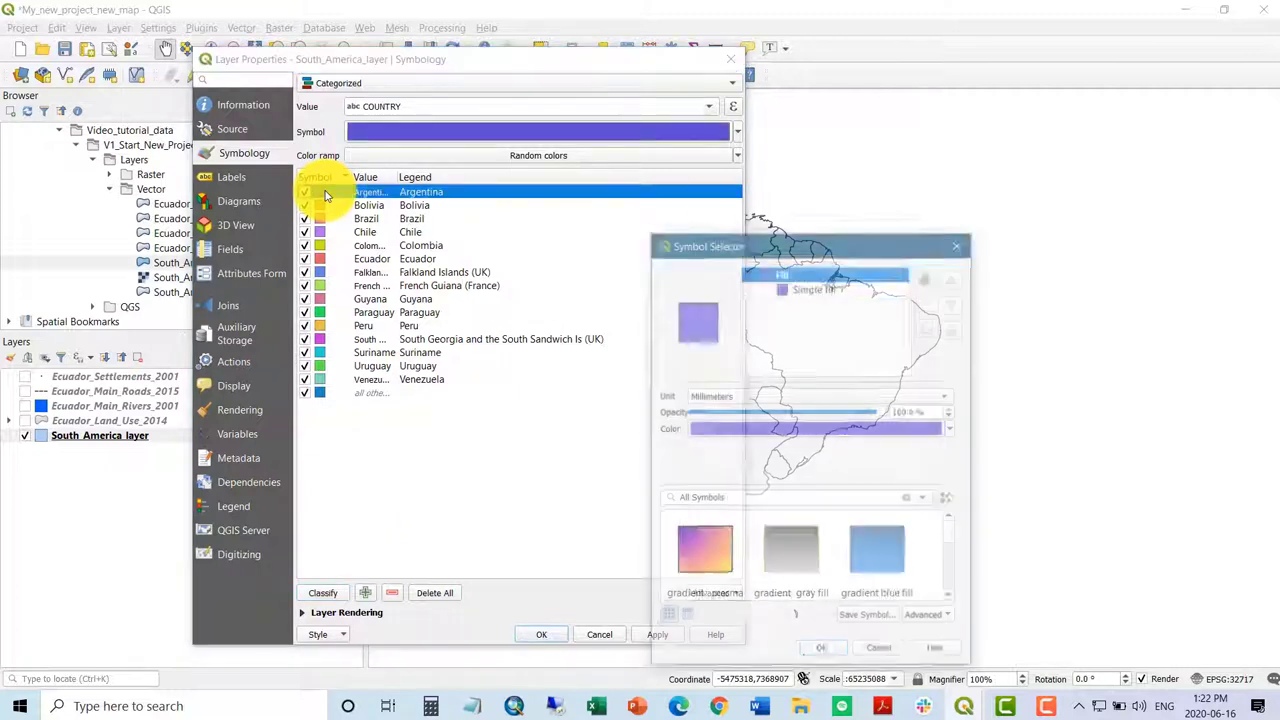
scroll(950, 537, down, 3)
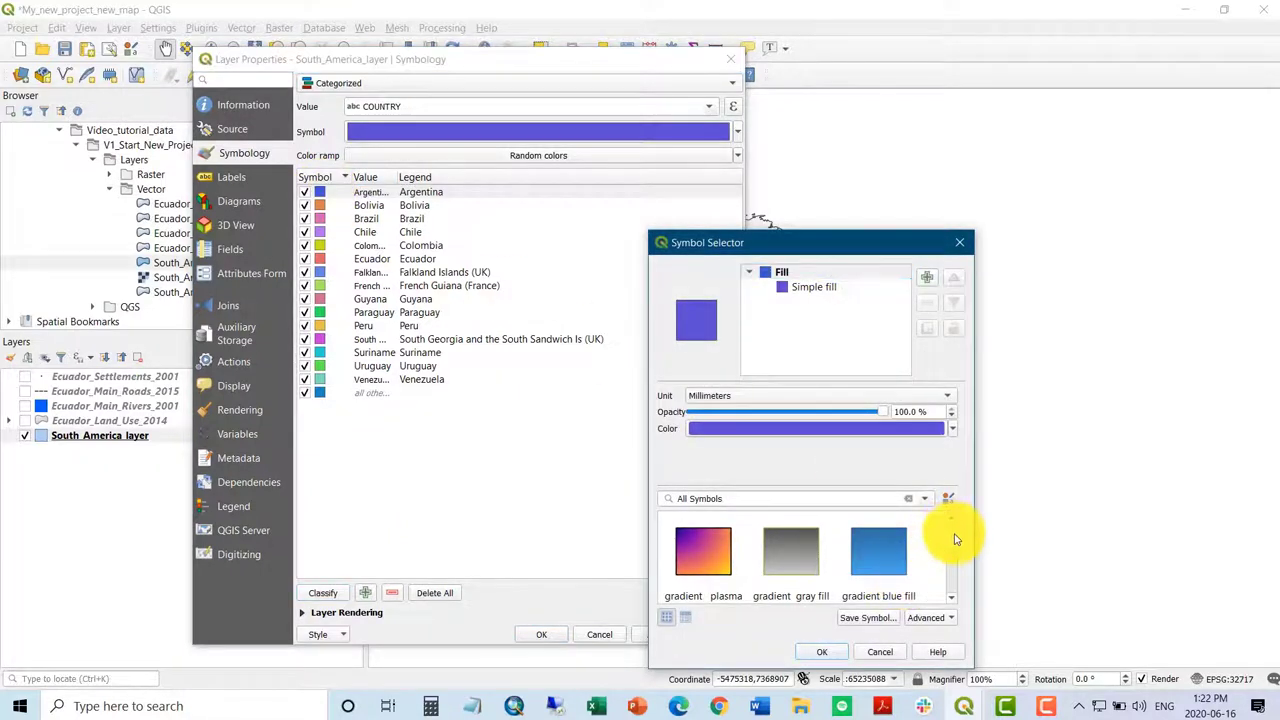
drag(826, 242, 831, 94)
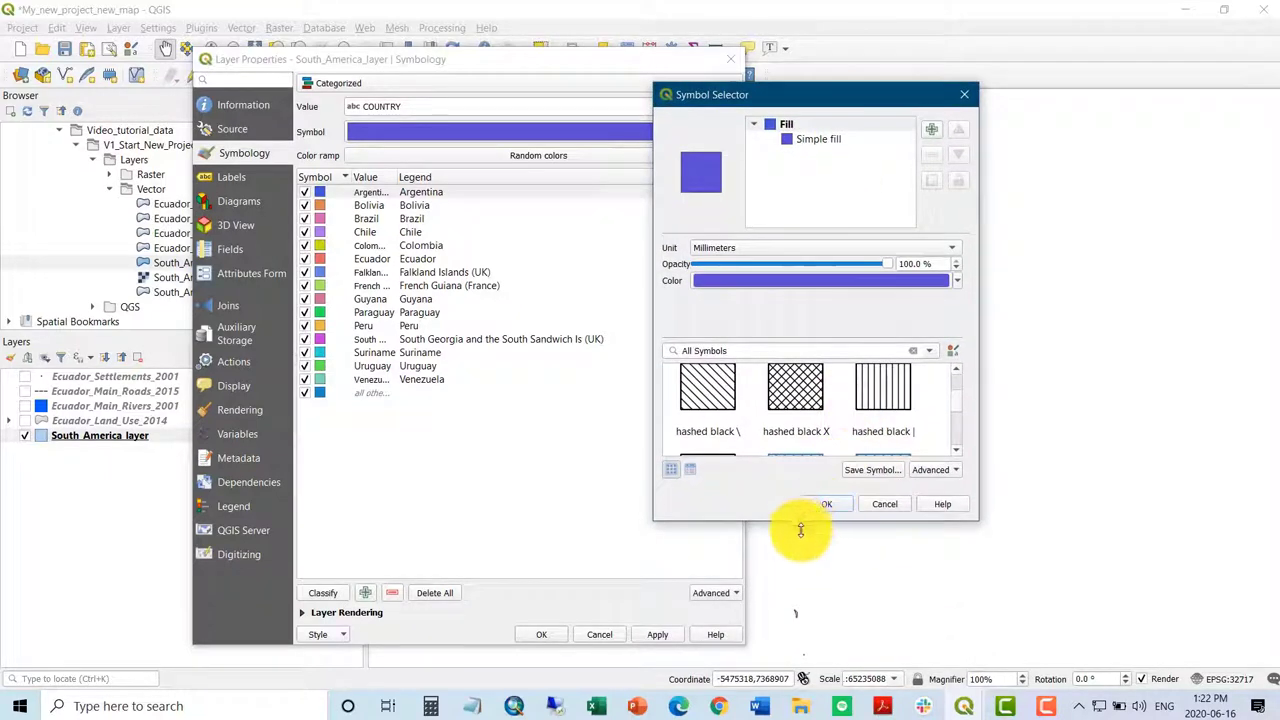
drag(805, 525, 815, 637)
scroll(958, 433, up, 1)
scroll(958, 433, up, 3)
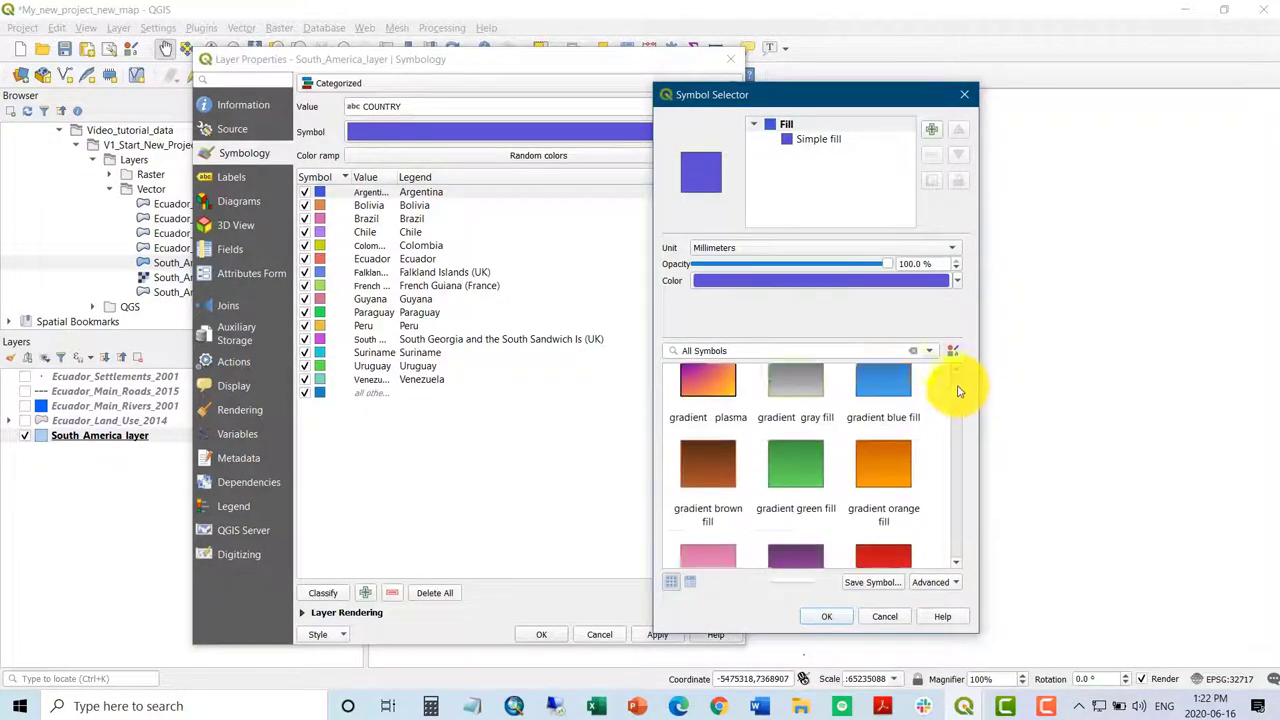
scroll(955, 405, down, 2)
click(795, 436)
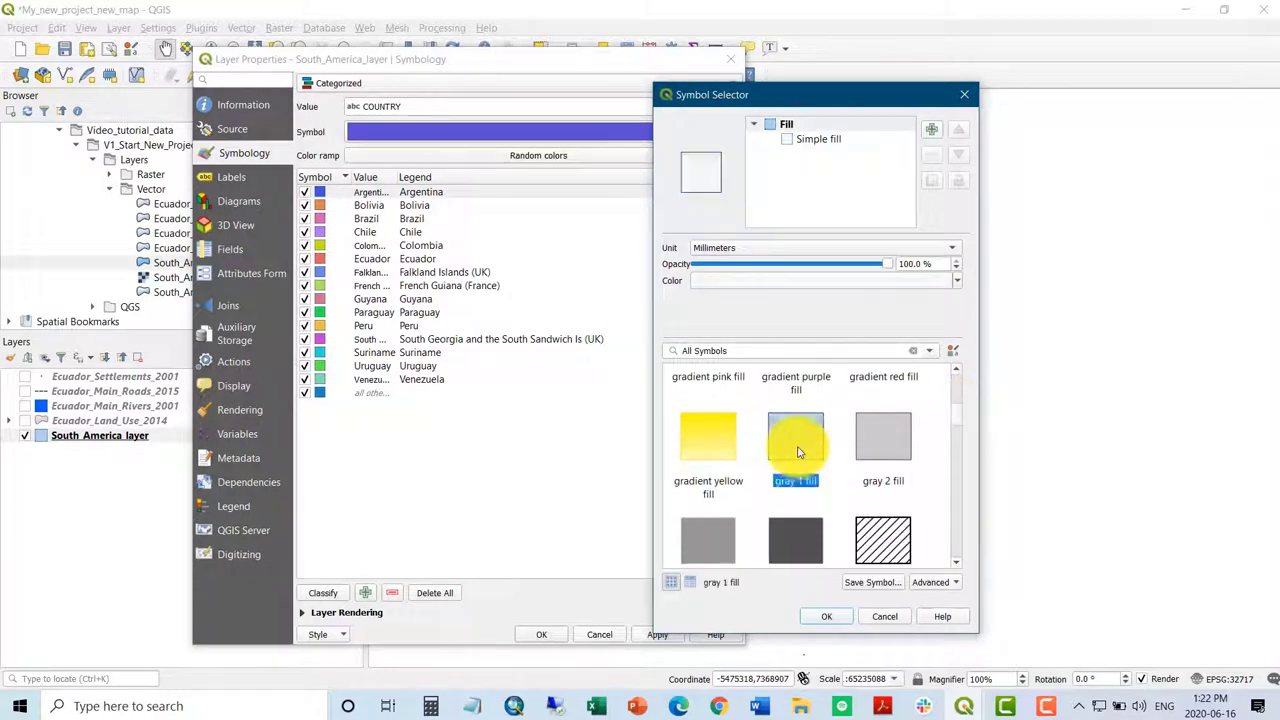
click(826, 616)
Apply the gray 1 fill symbol to the Bolivia category.
click(320, 193)
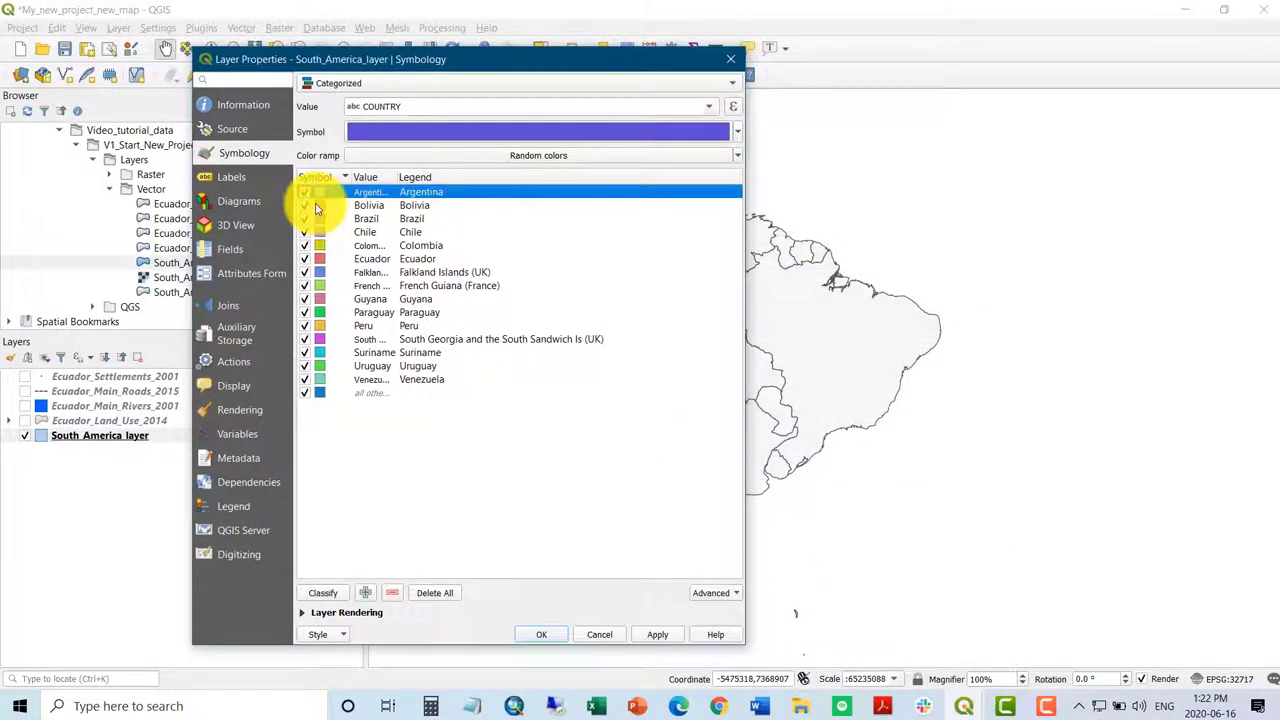
double_click(317, 205)
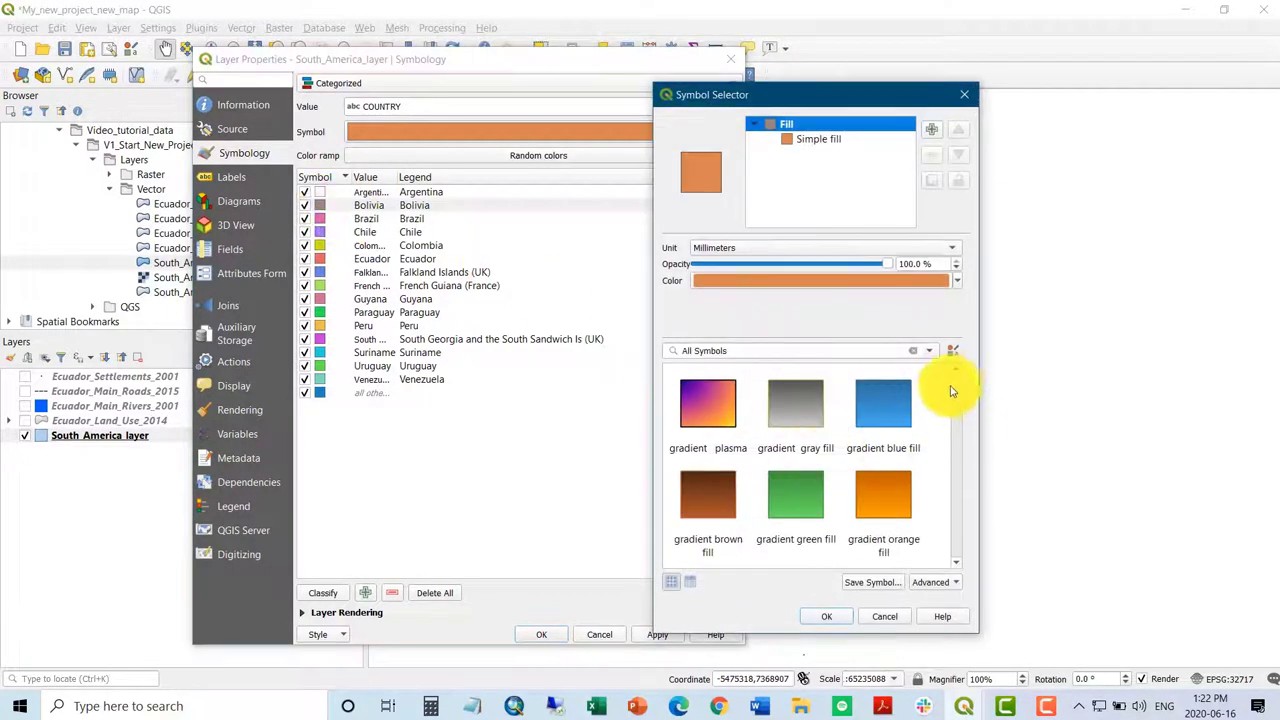
scroll(957, 400, down, 3)
scroll(963, 413, down, 1)
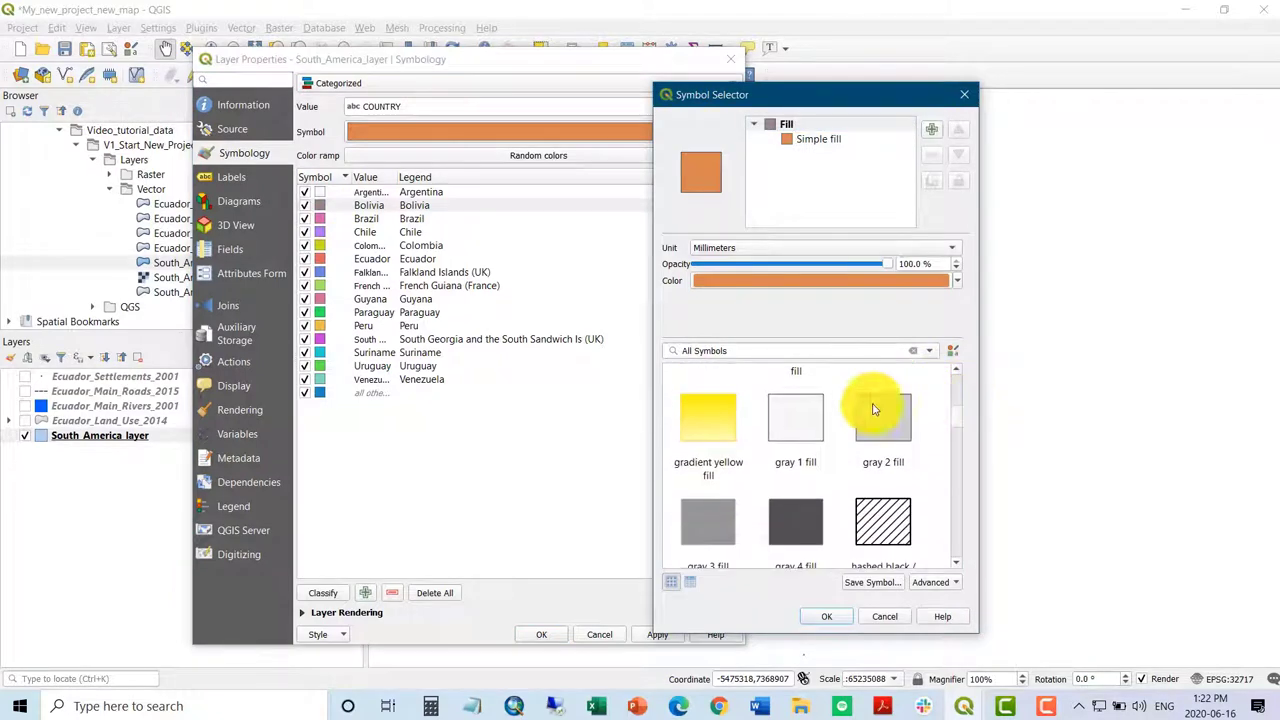
click(812, 409)
click(828, 615)
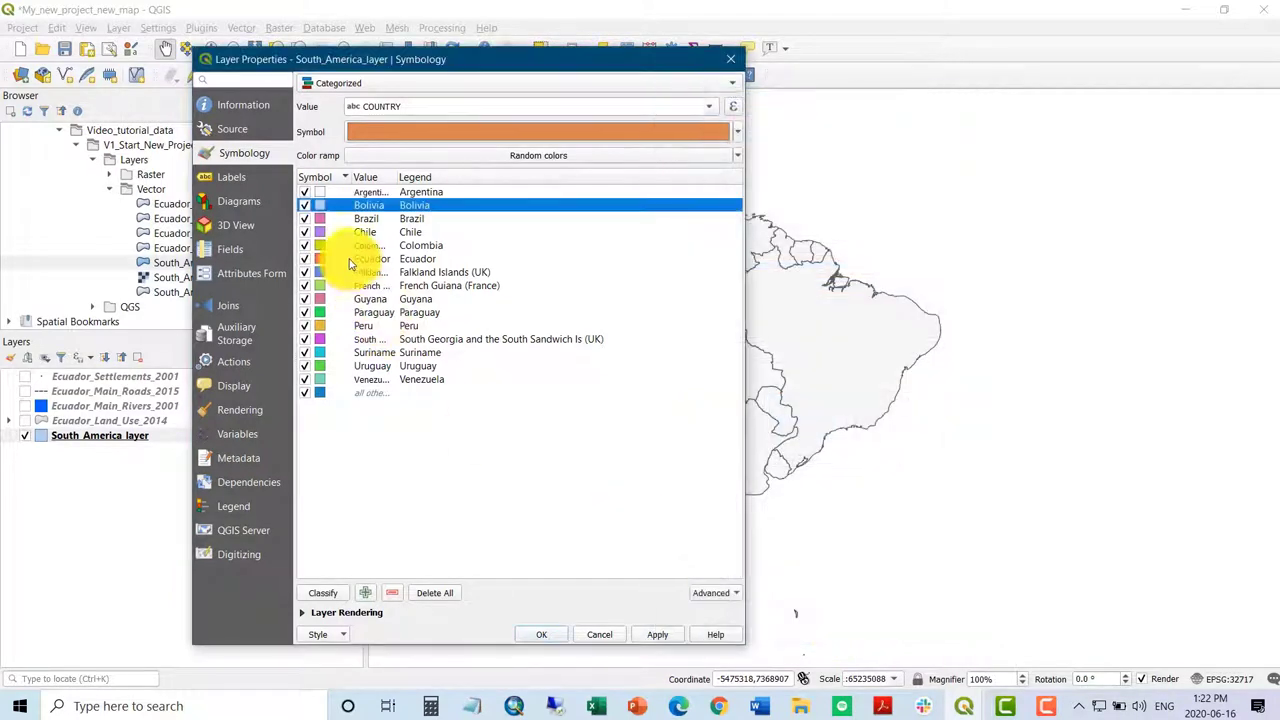
Apply the gray 1 fill symbol to the Brazil, Chile and Colombia categories.
double_click(323, 222)
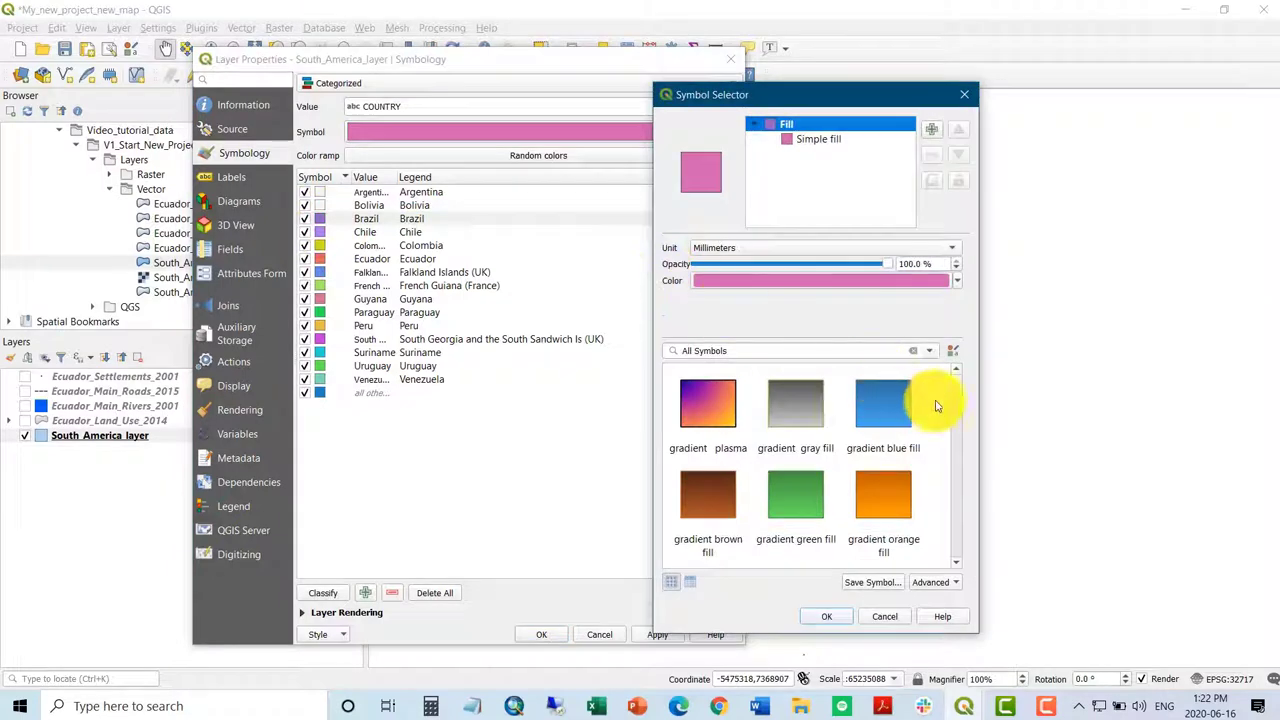
scroll(965, 414, down, 3)
scroll(965, 414, down, 1)
click(798, 458)
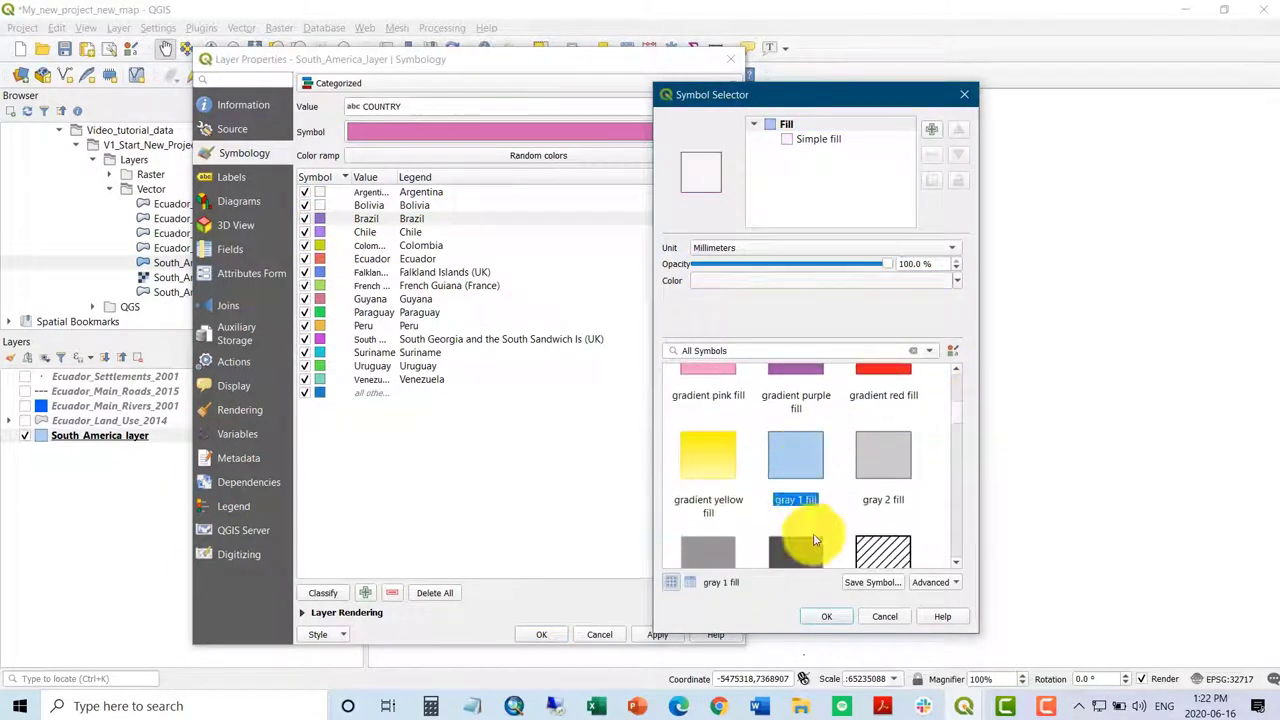
click(827, 616)
click(321, 245)
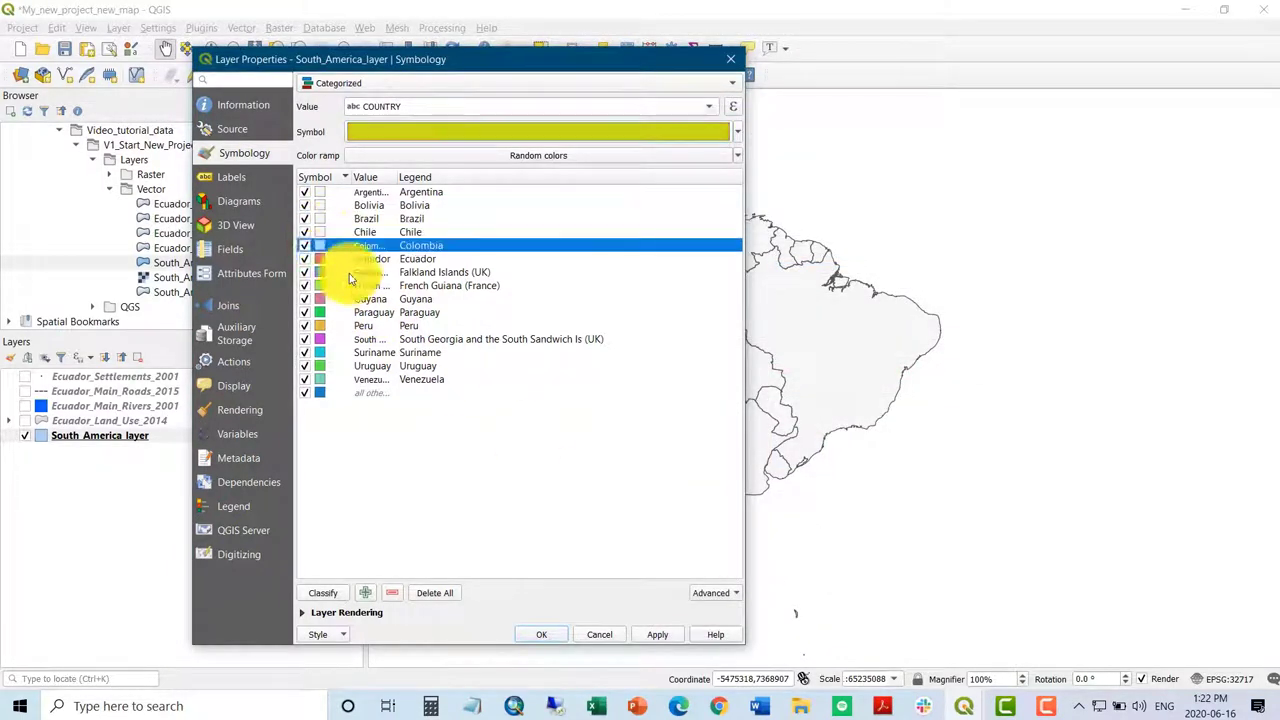
Apply the gradient red fill symbol to the Ecuador category.
double_click(321, 258)
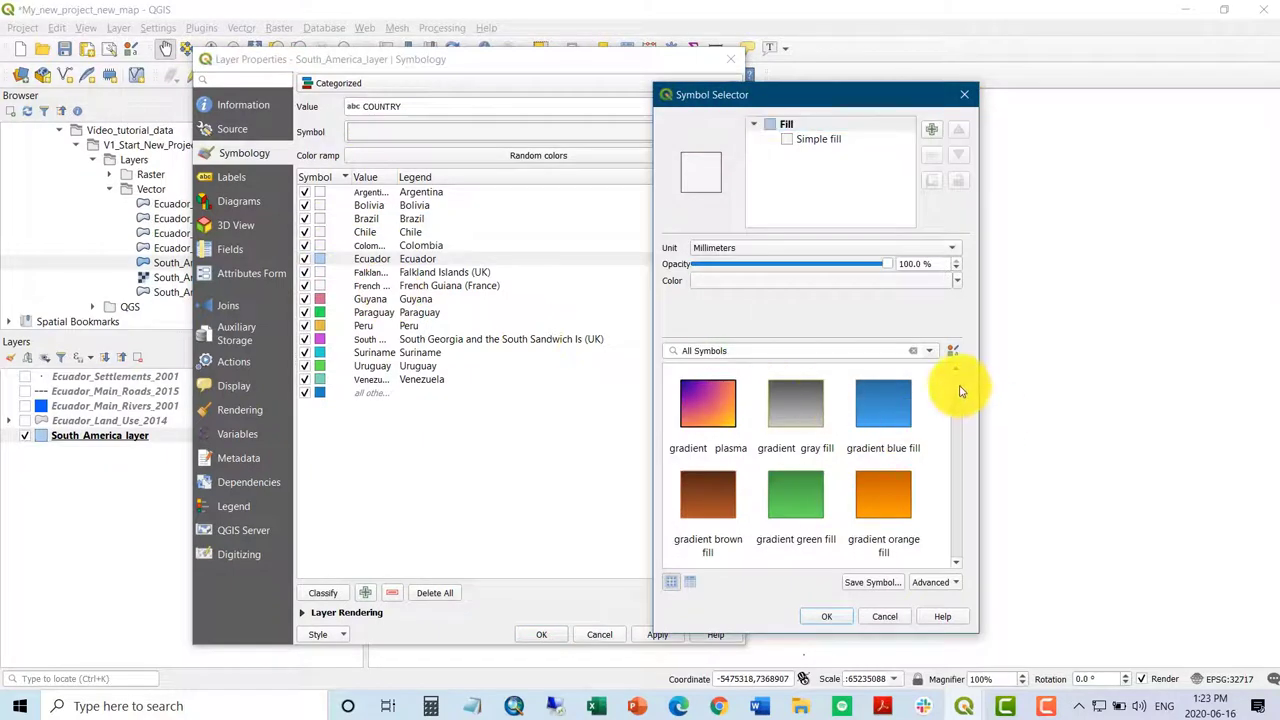
scroll(886, 420, down, 2)
click(894, 487)
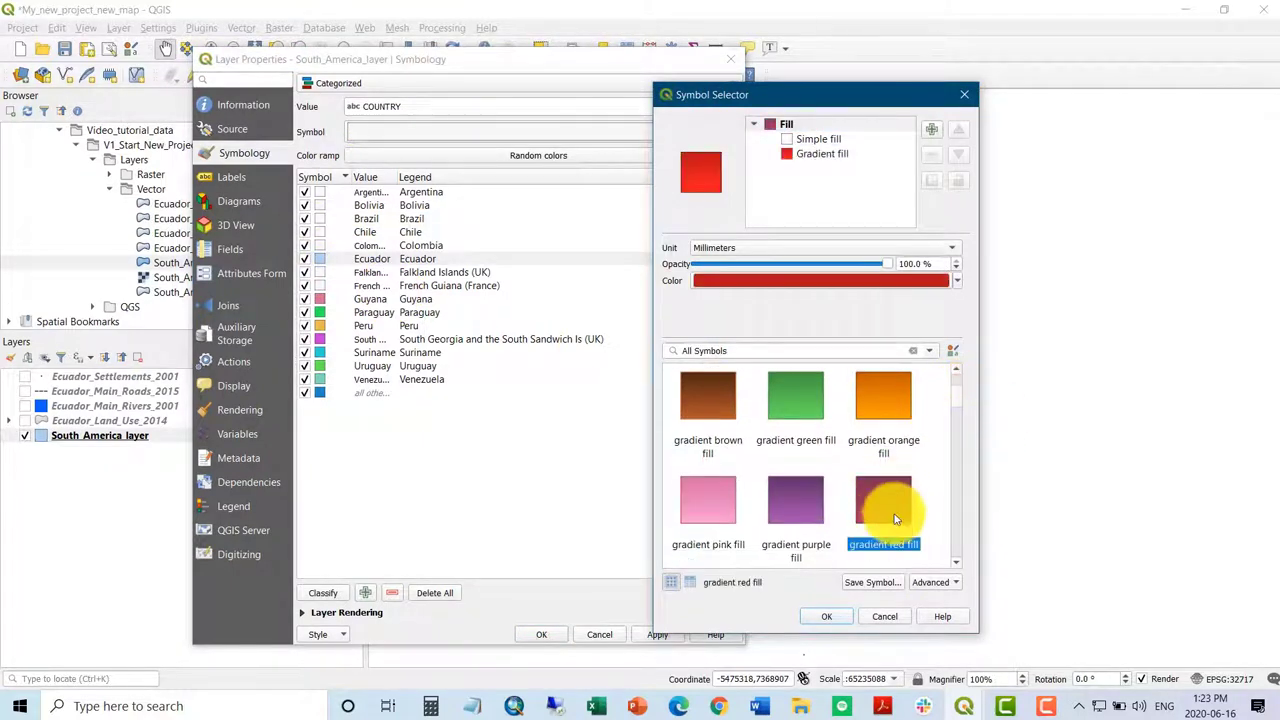
click(838, 618)
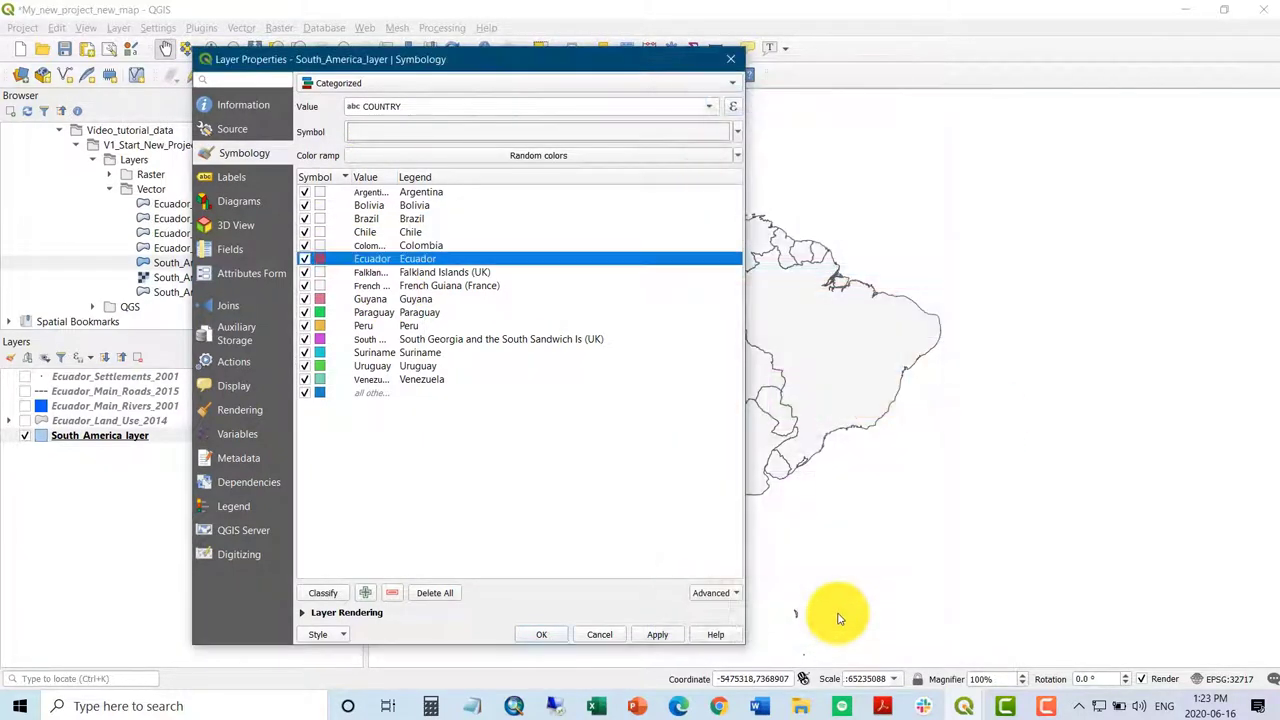
Apply the gray 1 fill symbol to the Venezuela category and turn off the category for all other values.
double_click(320, 379)
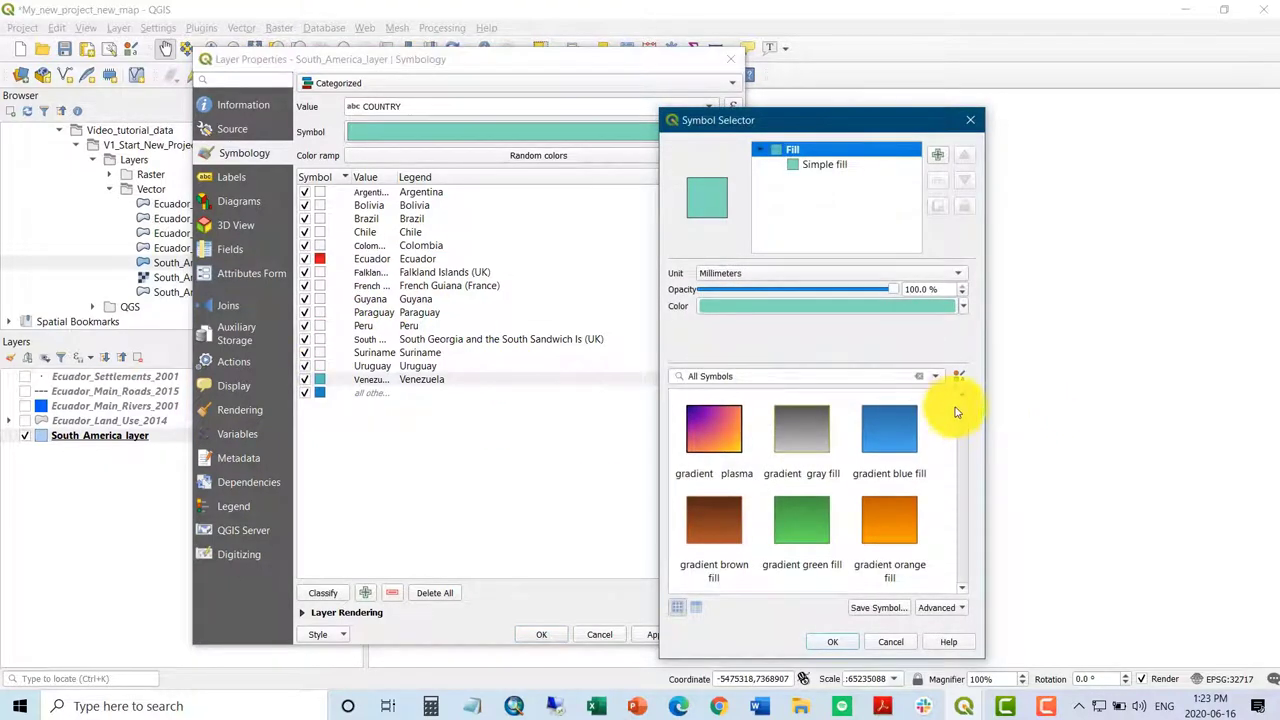
drag(959, 412, 963, 440)
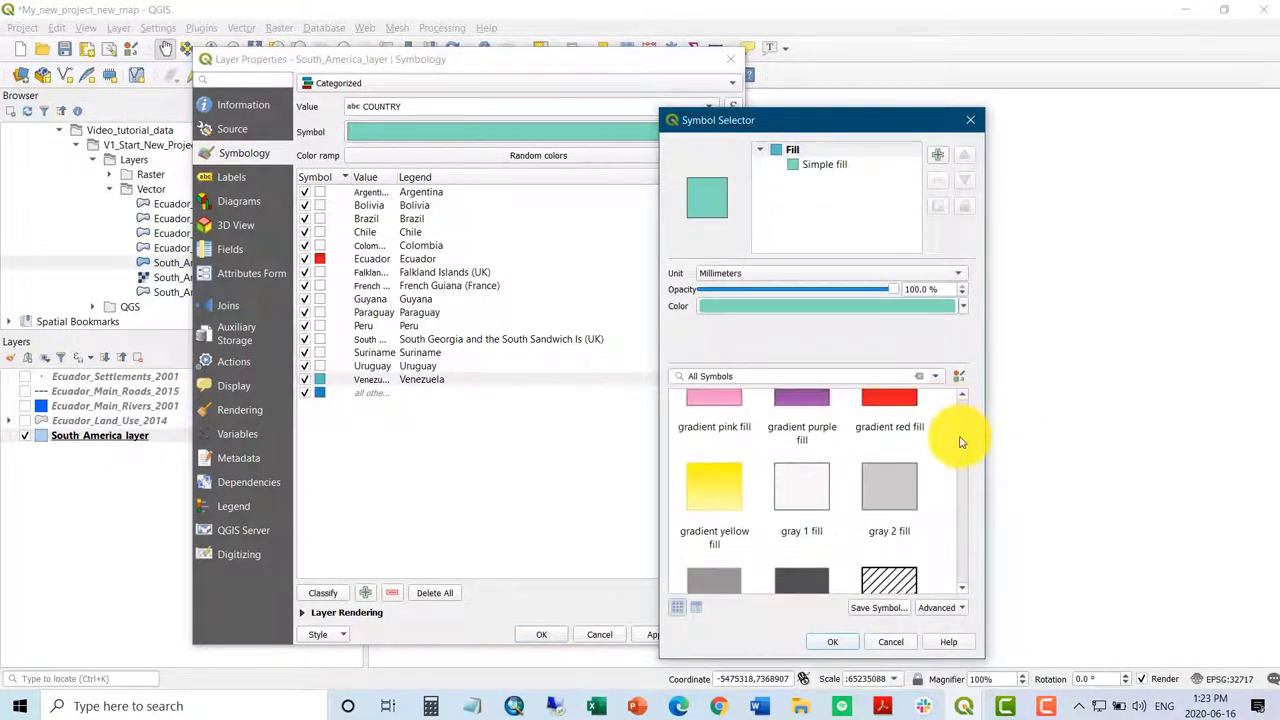
click(825, 505)
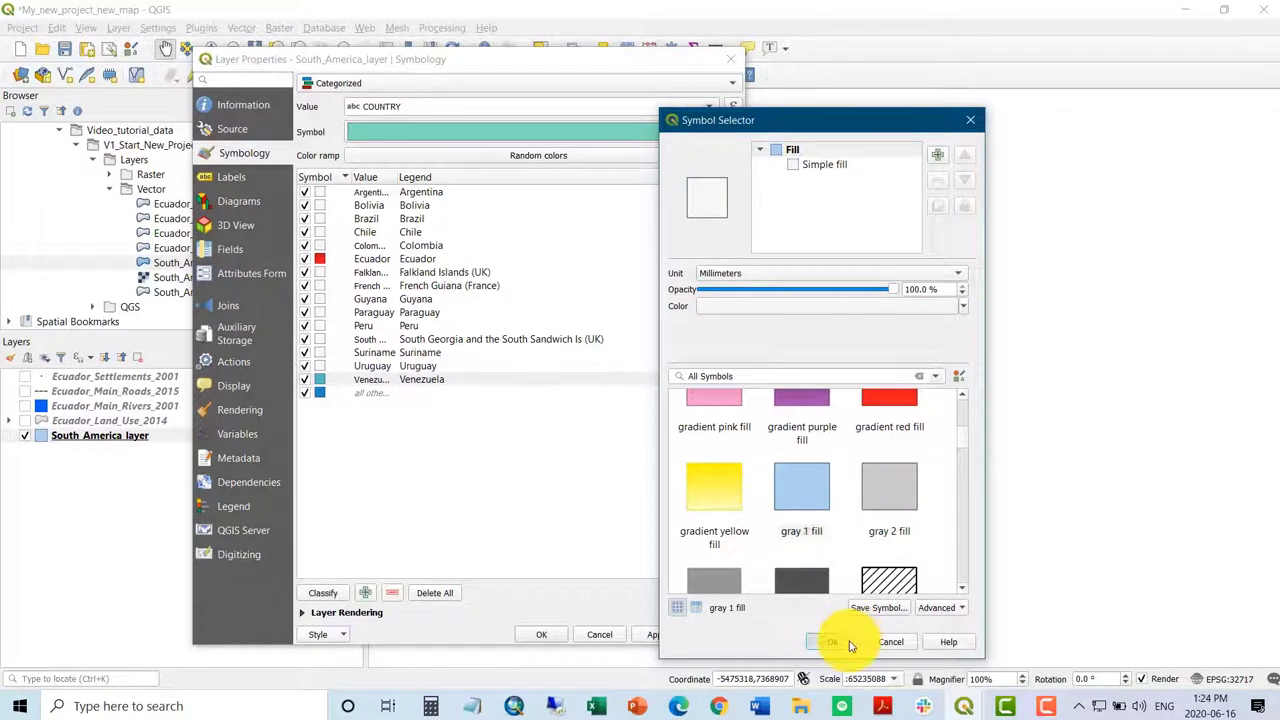
click(849, 644)
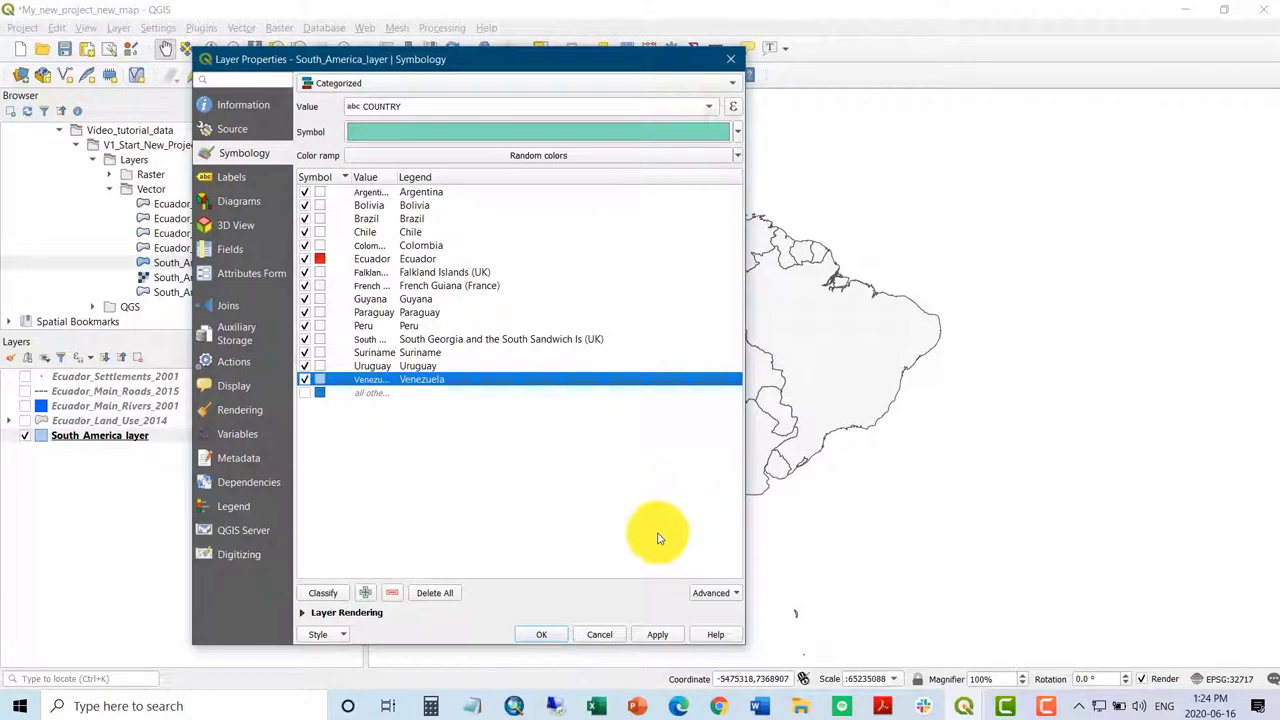
Apply the categorized symbology to South_America_layer and close its layer properties.
click(655, 634)
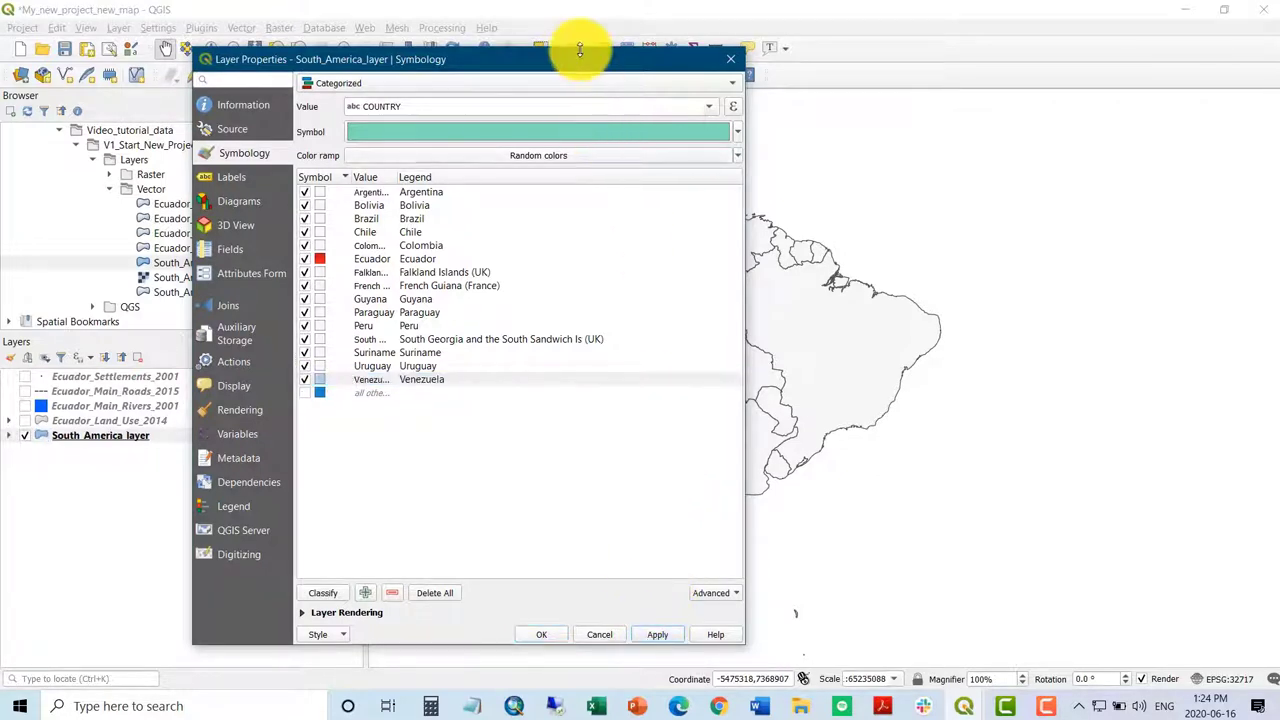
drag(578, 56, 466, 43)
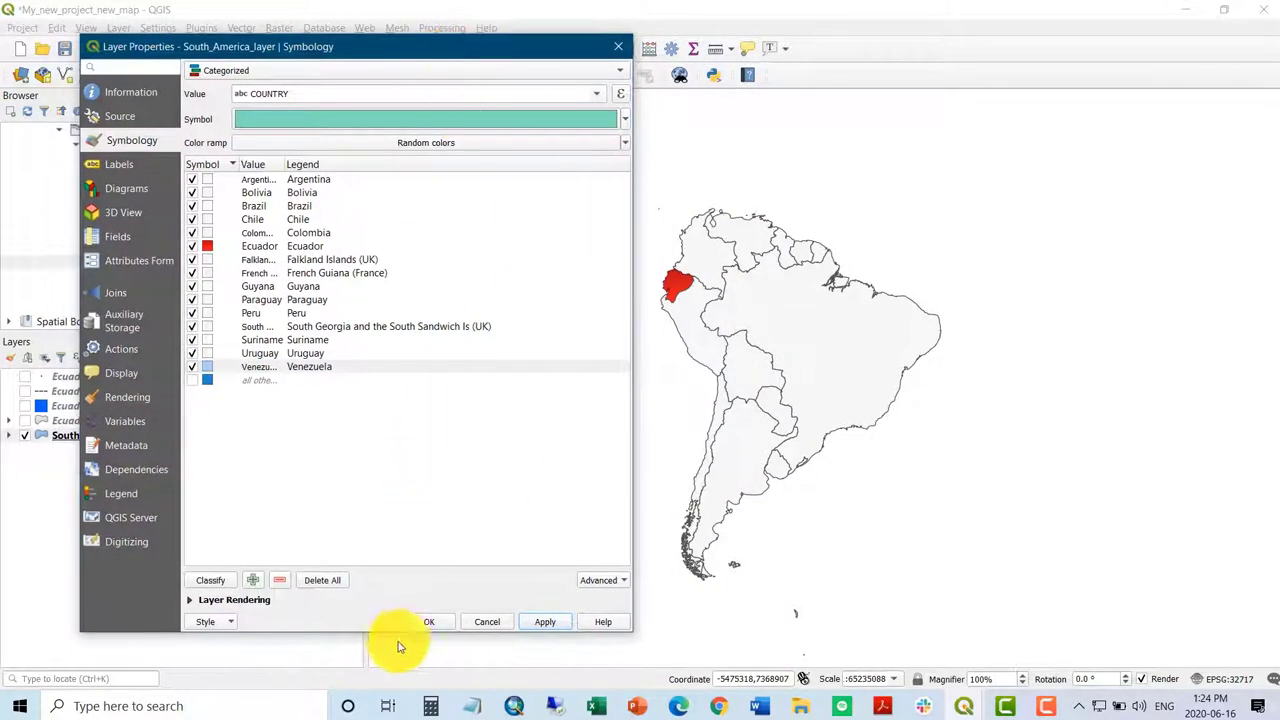
click(428, 622)
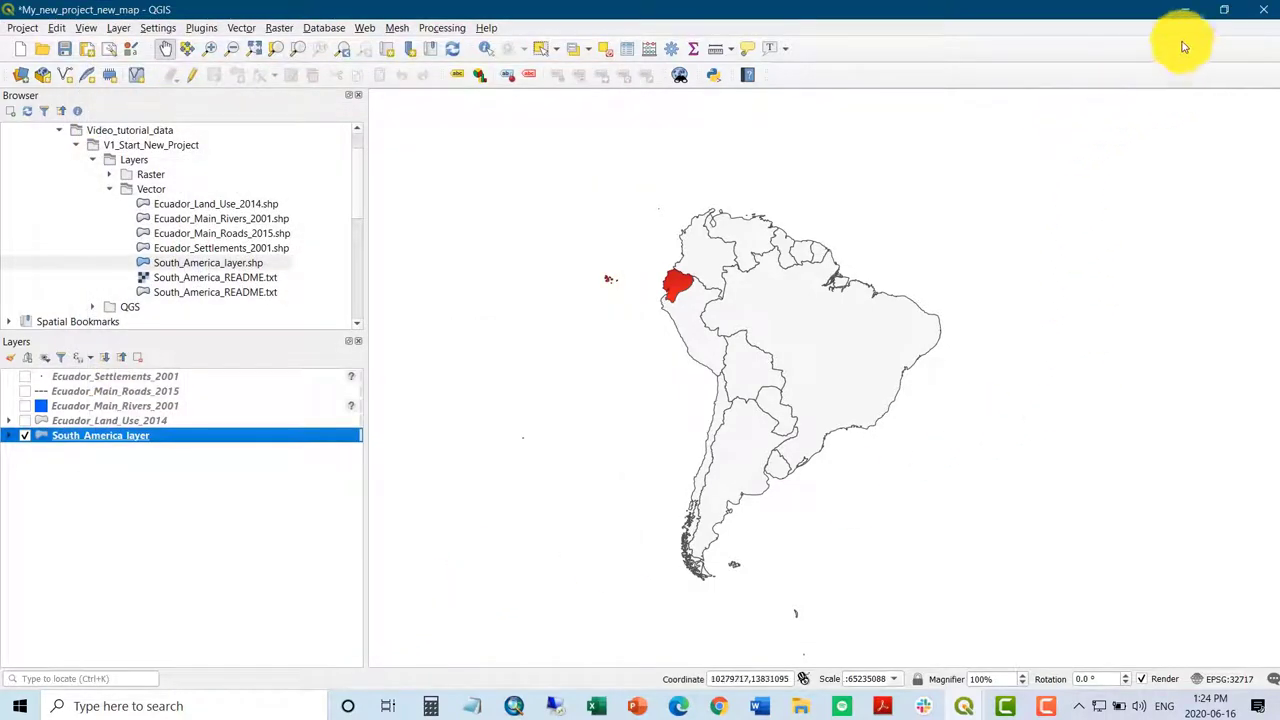
Switch to the My_new_map layout and refresh it to apply the South America symbology to the inset map.
mouse_move(963, 708)
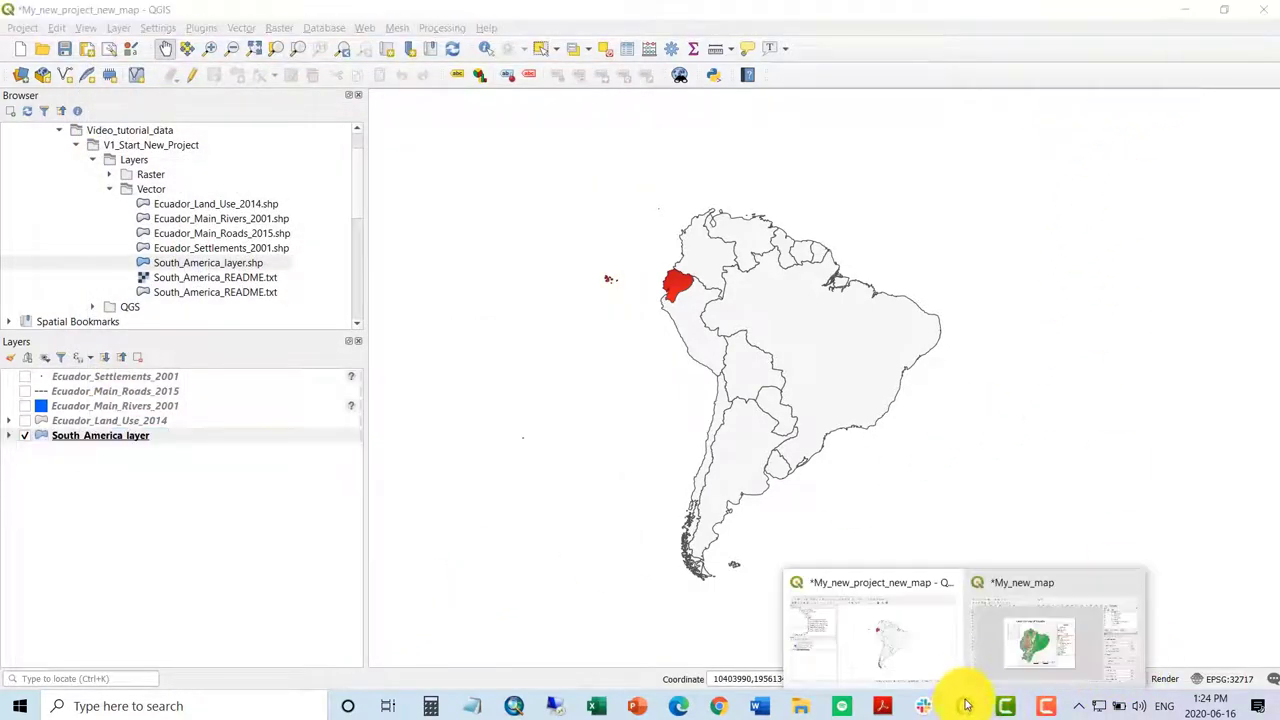
click(997, 655)
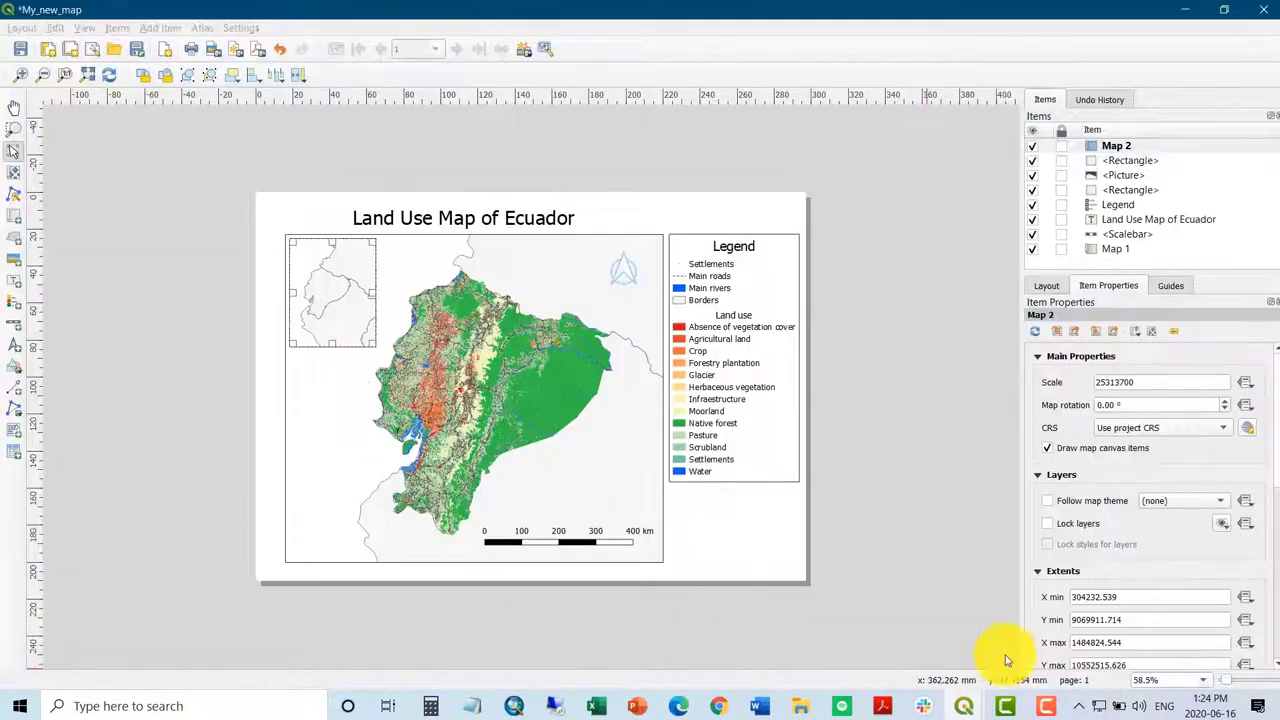
click(109, 75)
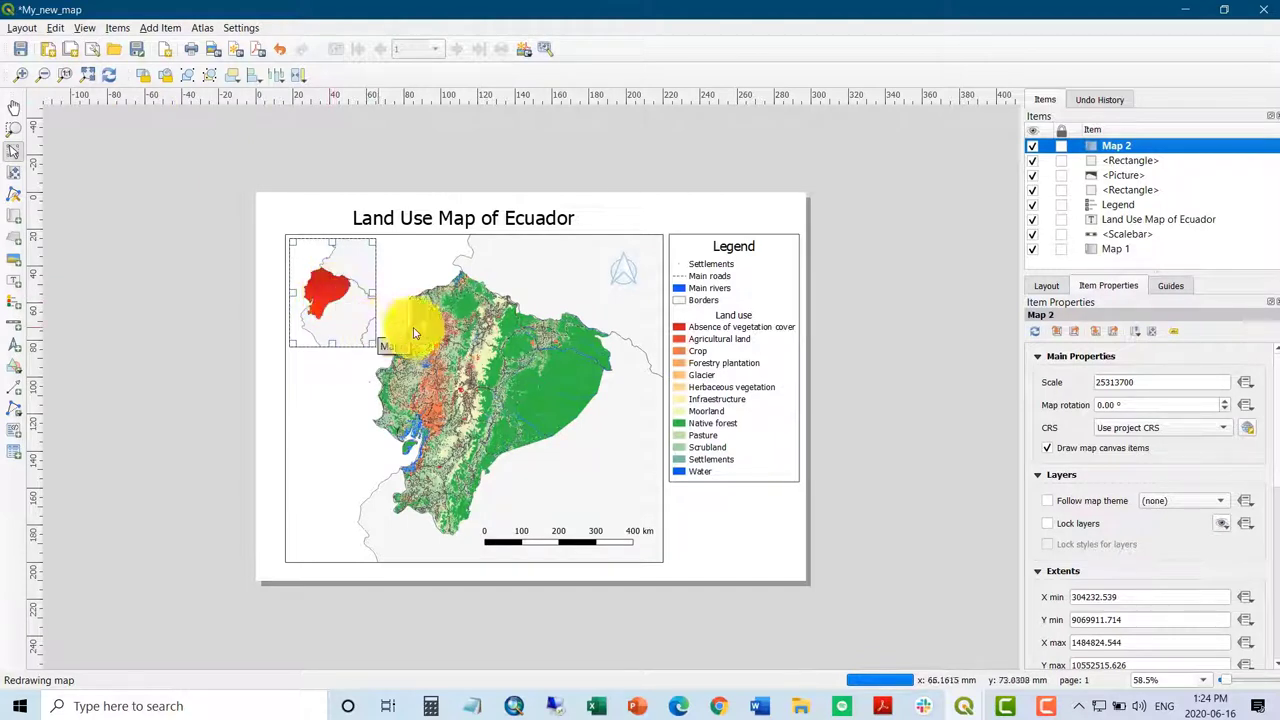
Set the scale of the inset Map 2 to 200000000.
double_click(1145, 391)
text(2000)
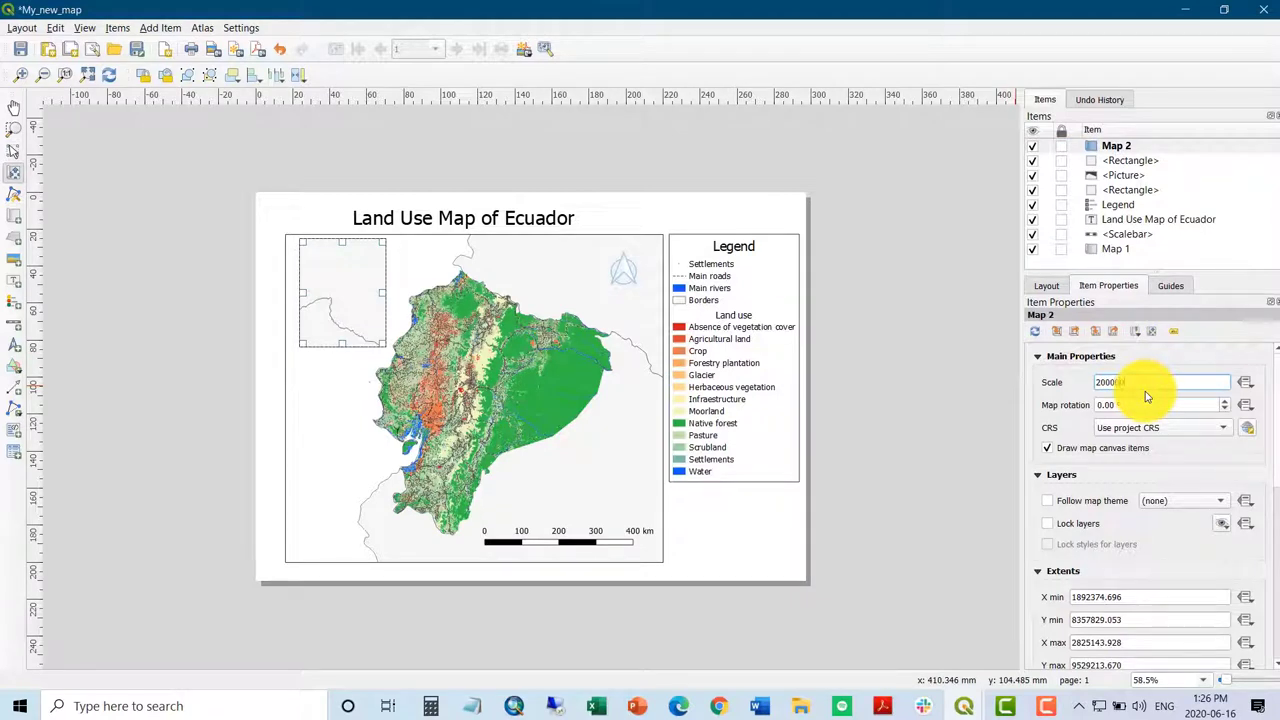
text(00000)
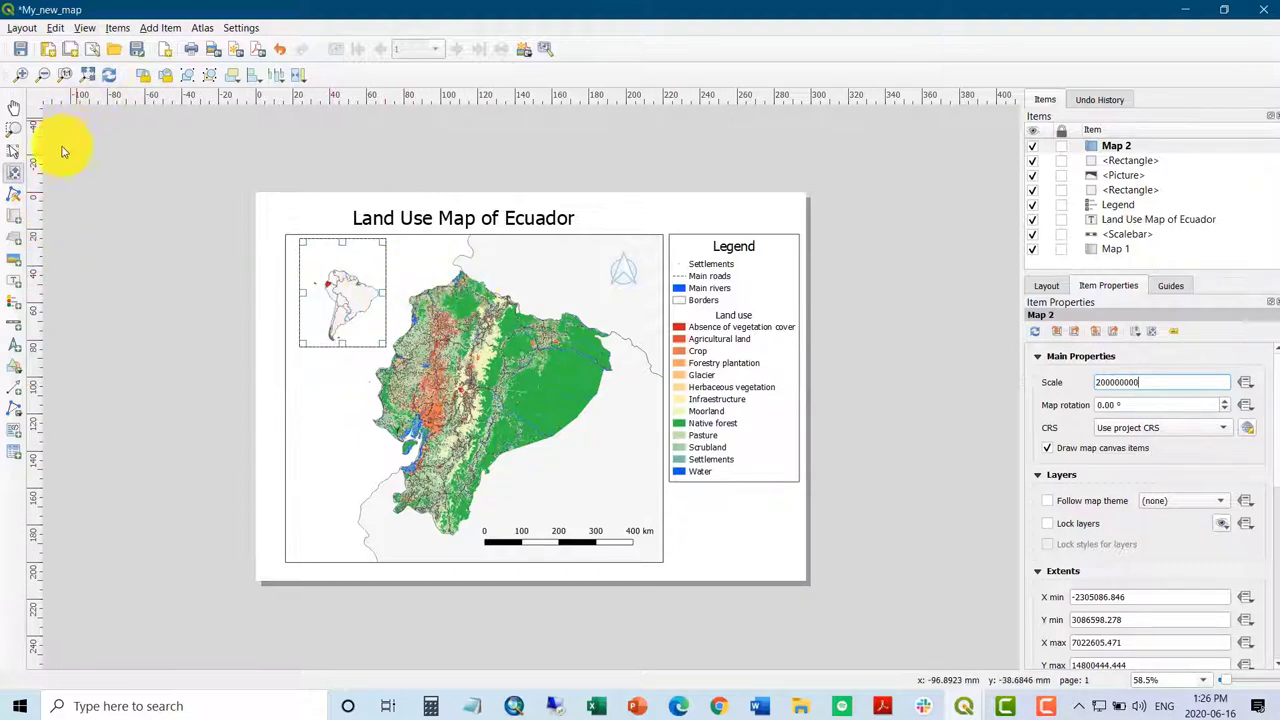
Centre South America inside the inset map and shrink the inset's frame slightly from its lower-right corner.
drag(346, 303, 340, 291)
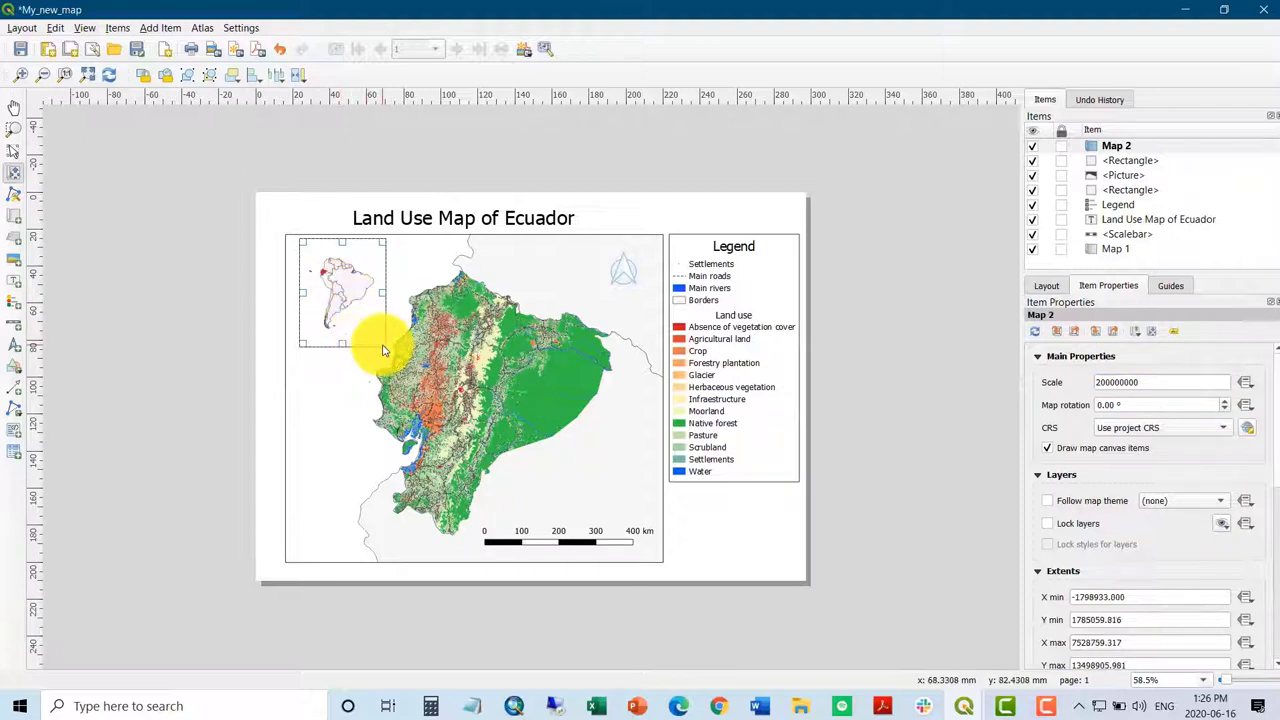
click(15, 152)
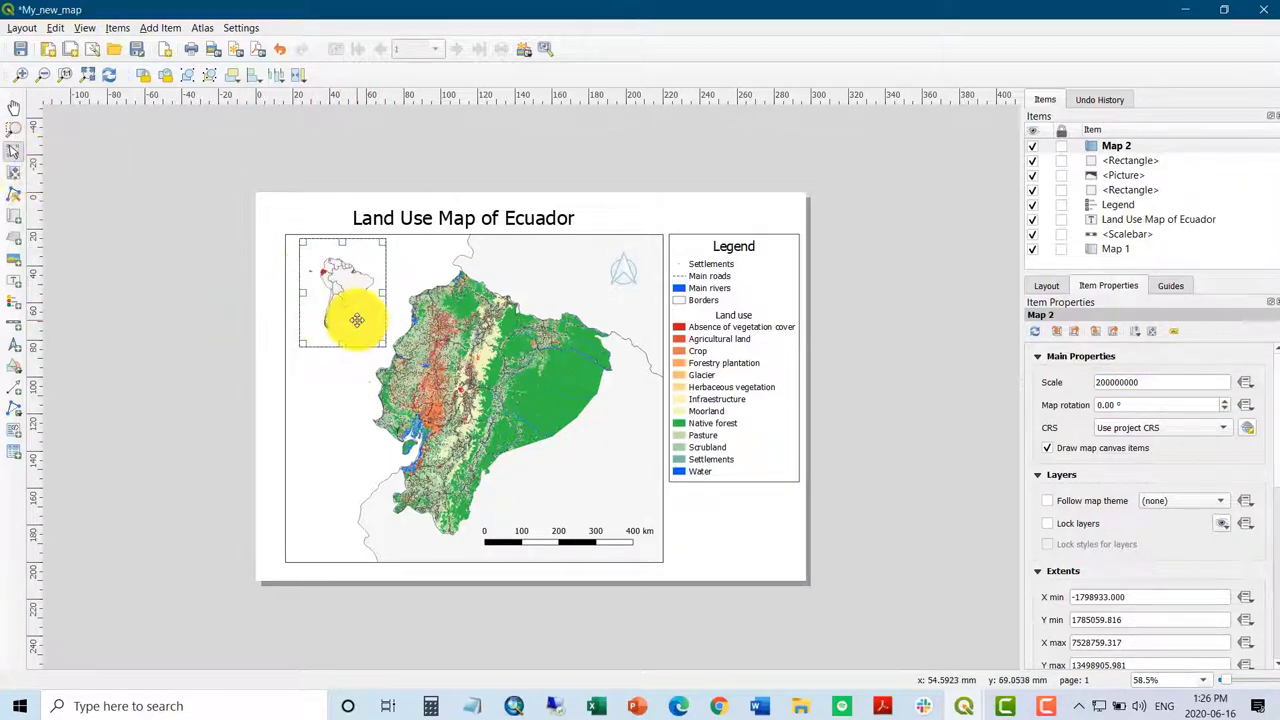
mouse_move(382, 340)
mouse_down()
mouse_move(366, 321)
mouse_move(379, 330)
mouse_up()
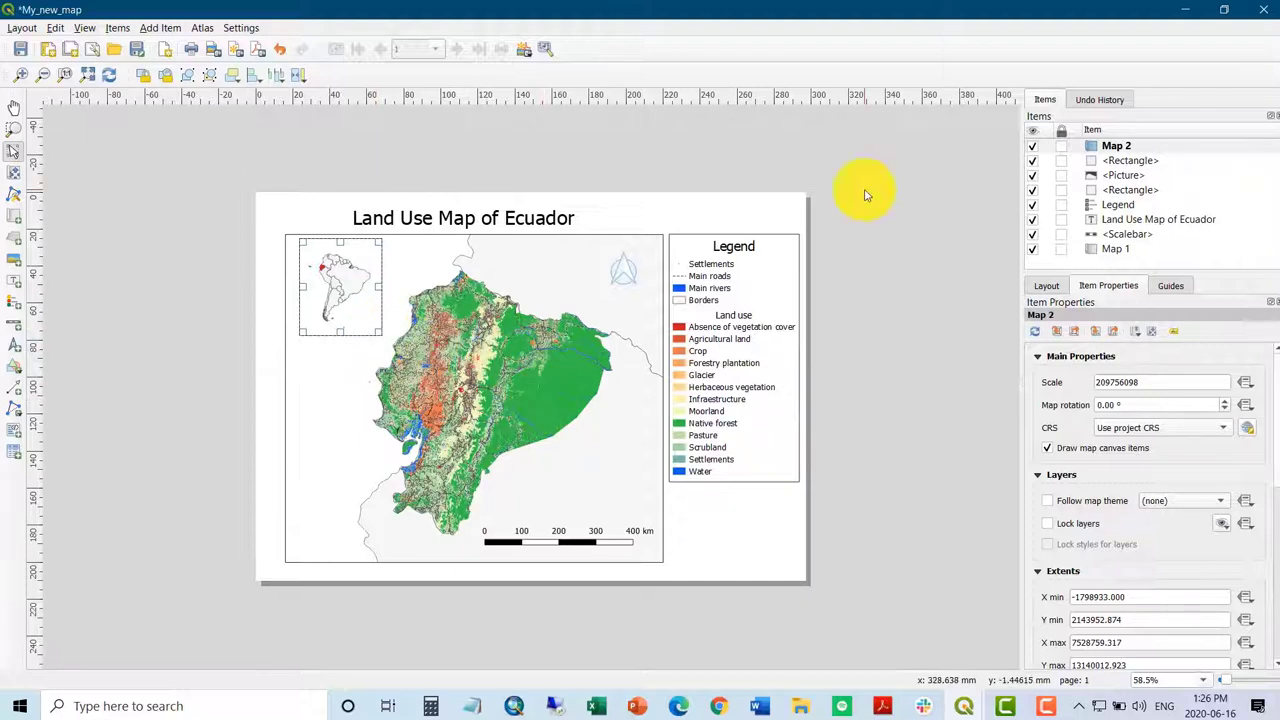
Draw a rectangle shape of about 44 × 52 mm exactly over the inset map's frame.
click(14, 366)
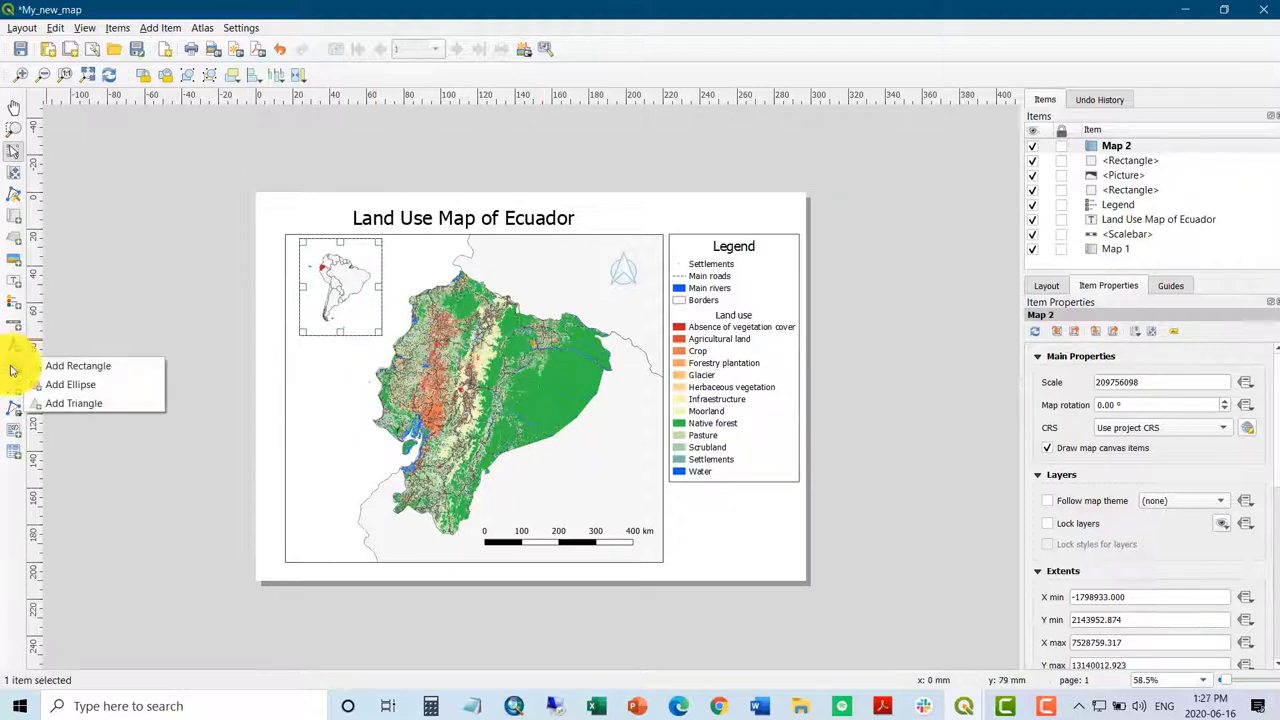
click(68, 368)
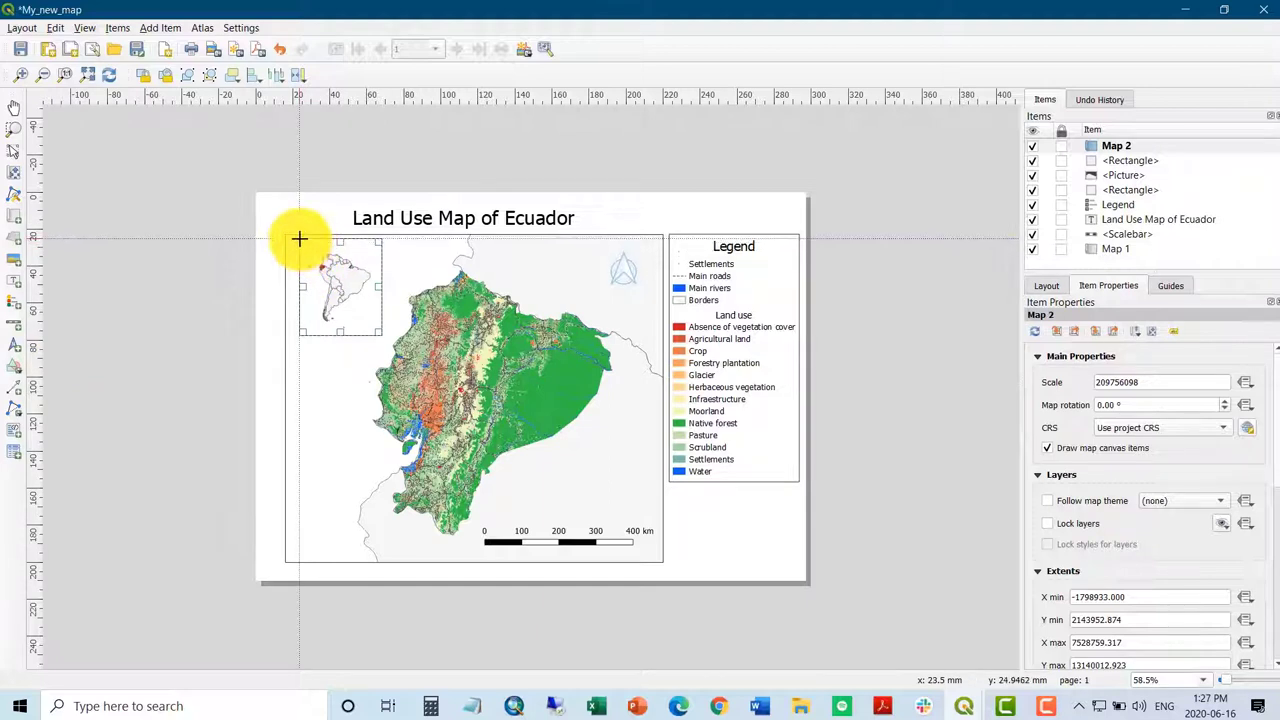
drag(299, 238, 383, 334)
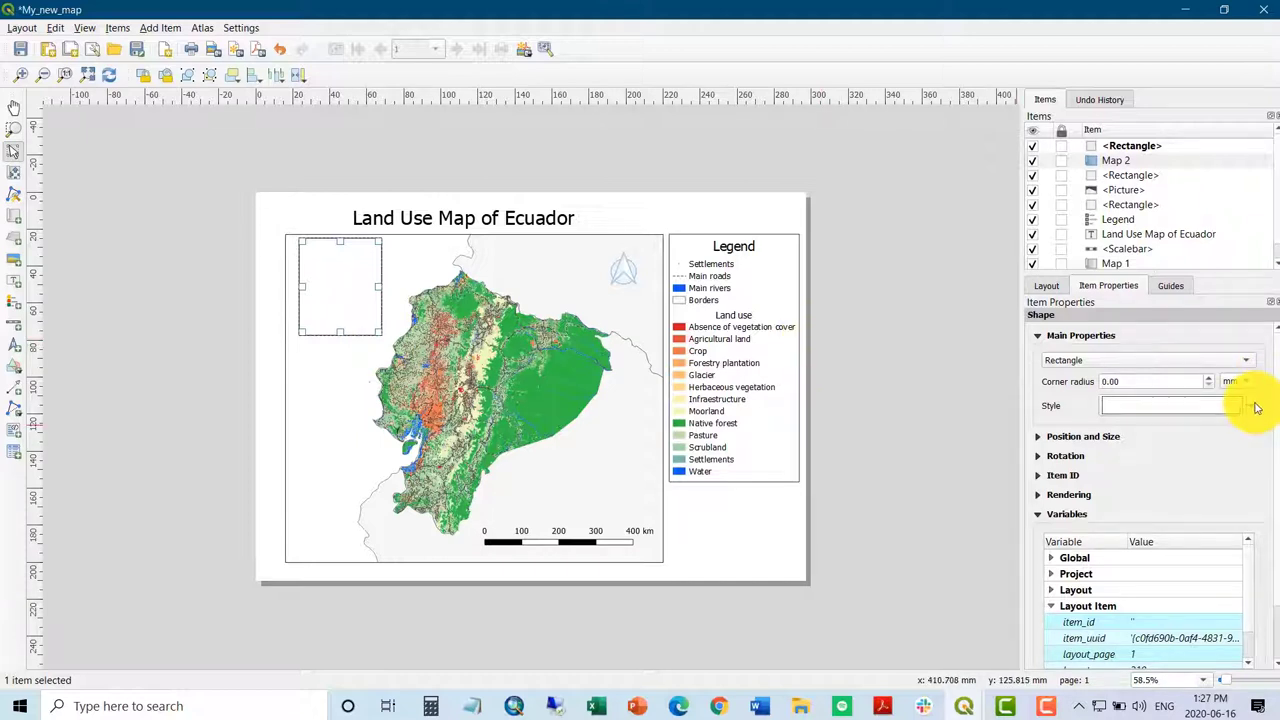
Give the rectangle over the inset map a transparent fill, keeping its black outline.
click(1257, 408)
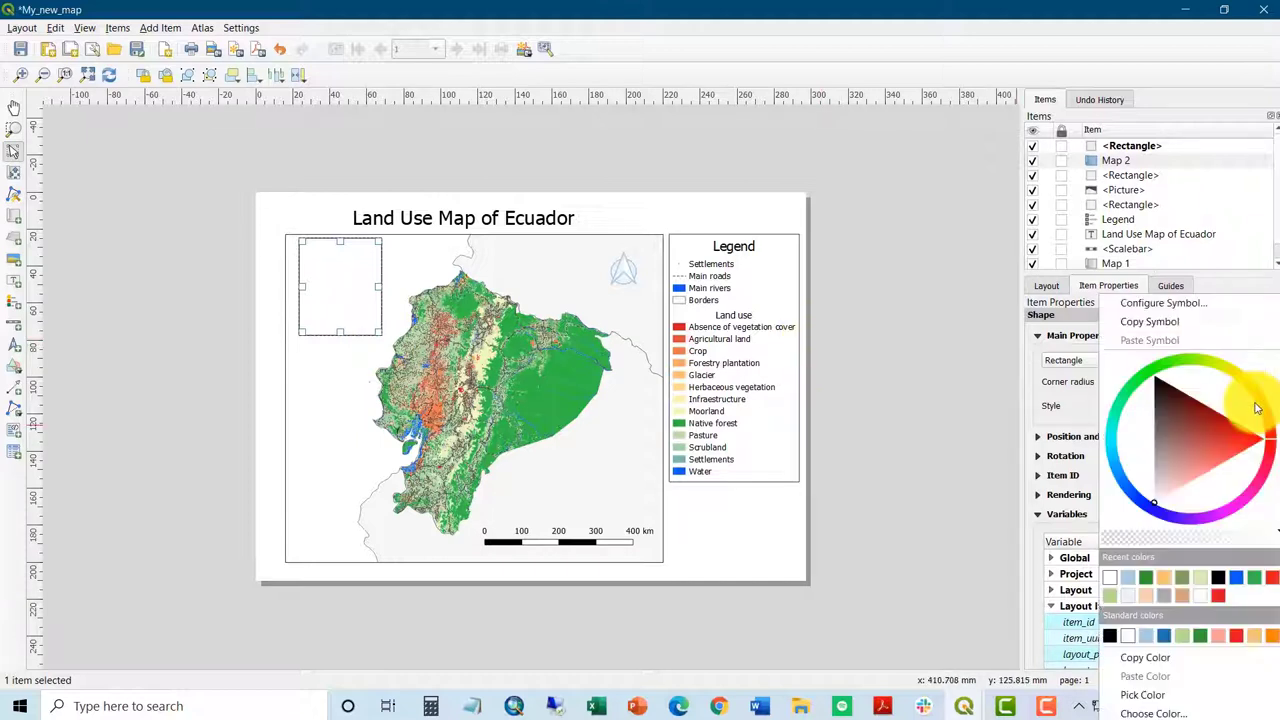
click(1163, 302)
click(1158, 357)
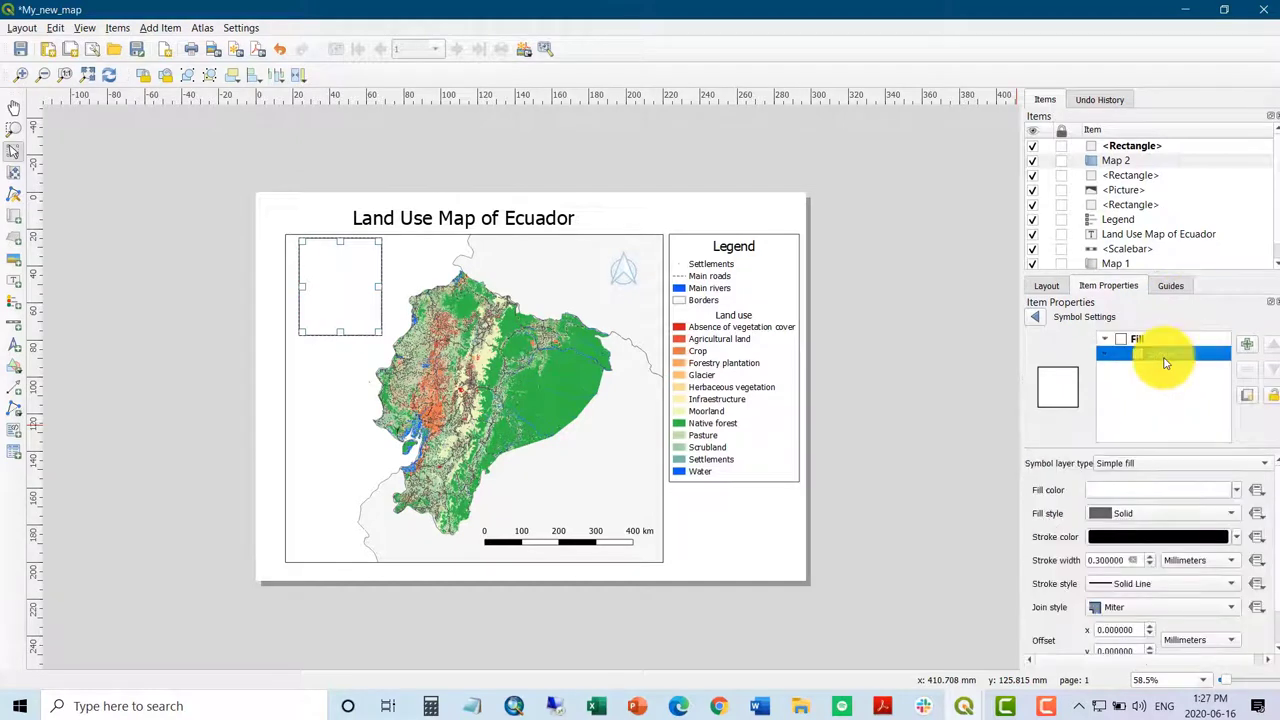
click(1237, 490)
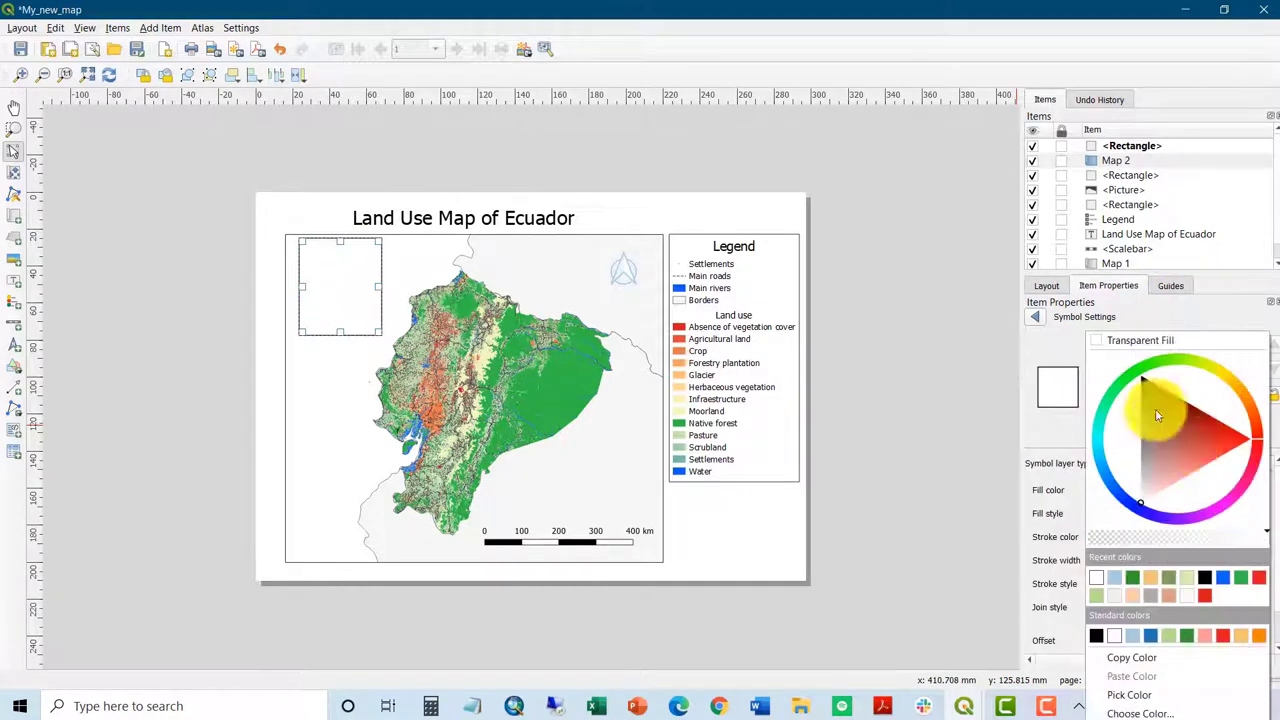
click(1102, 340)
click(865, 409)
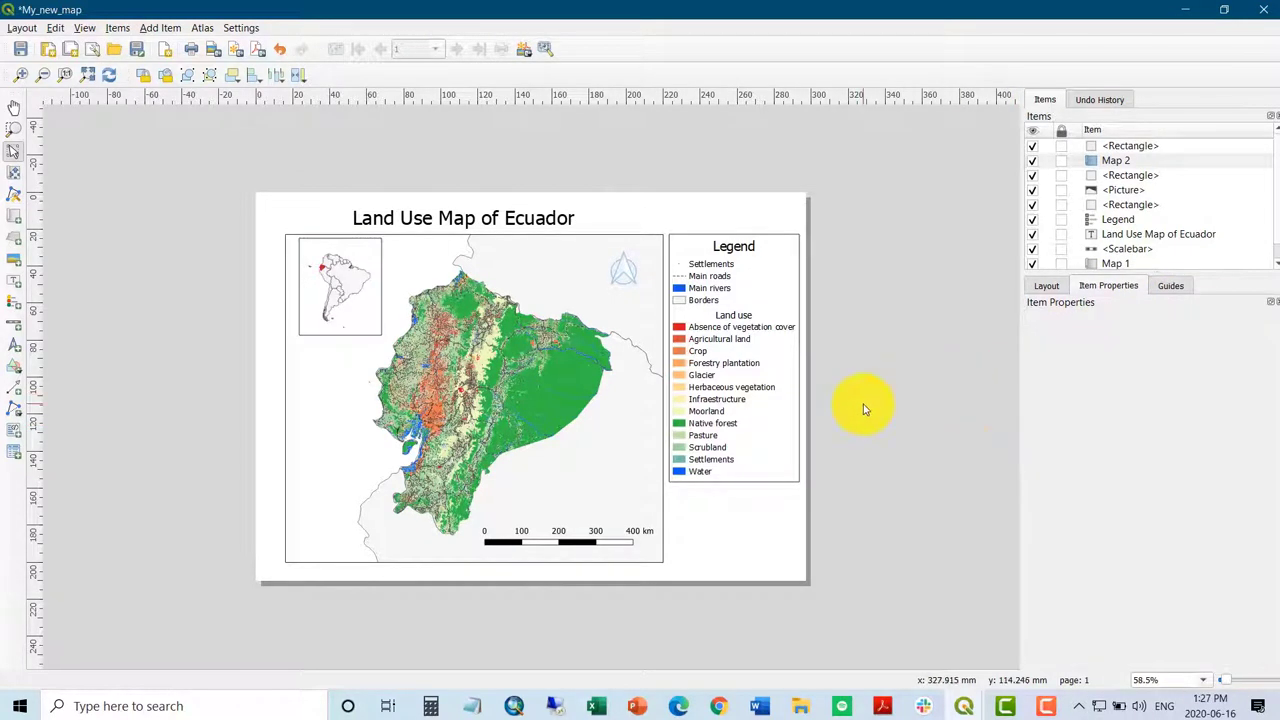
Add a label reading "Colombia" north of Ecuador on the main map, at about X 133 mm, Y 34 mm.
click(13, 285)
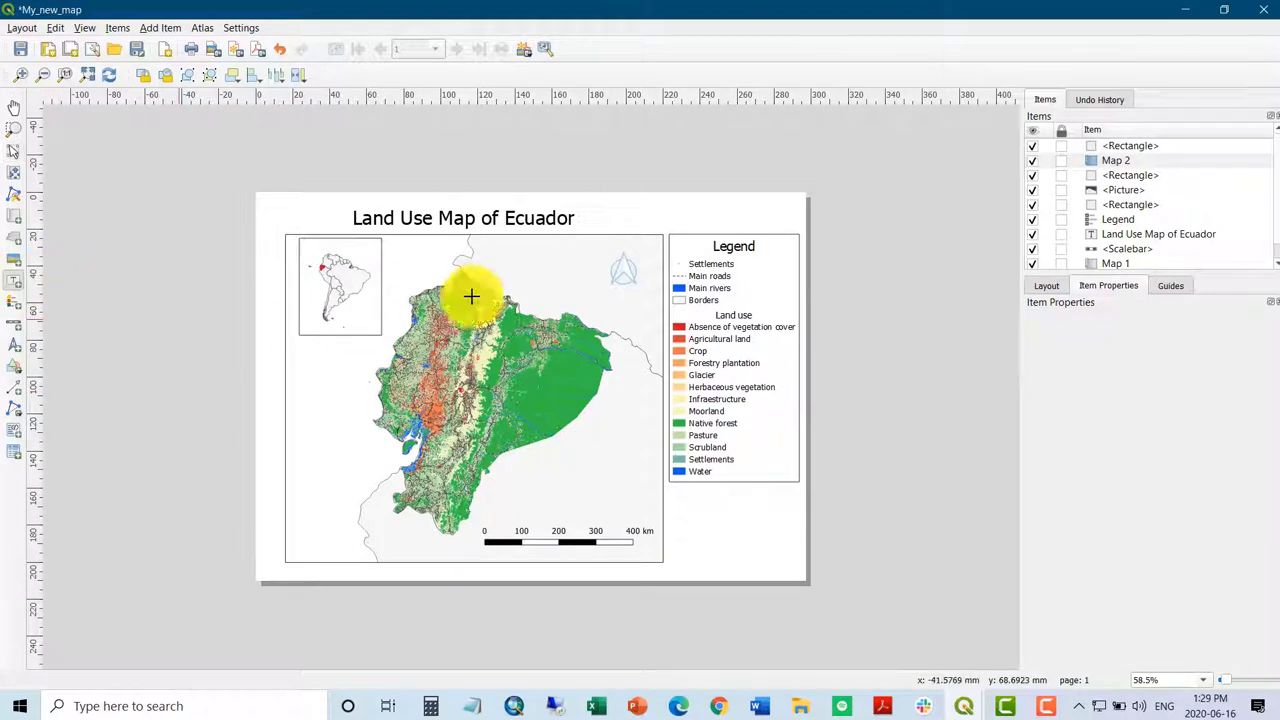
click(502, 256)
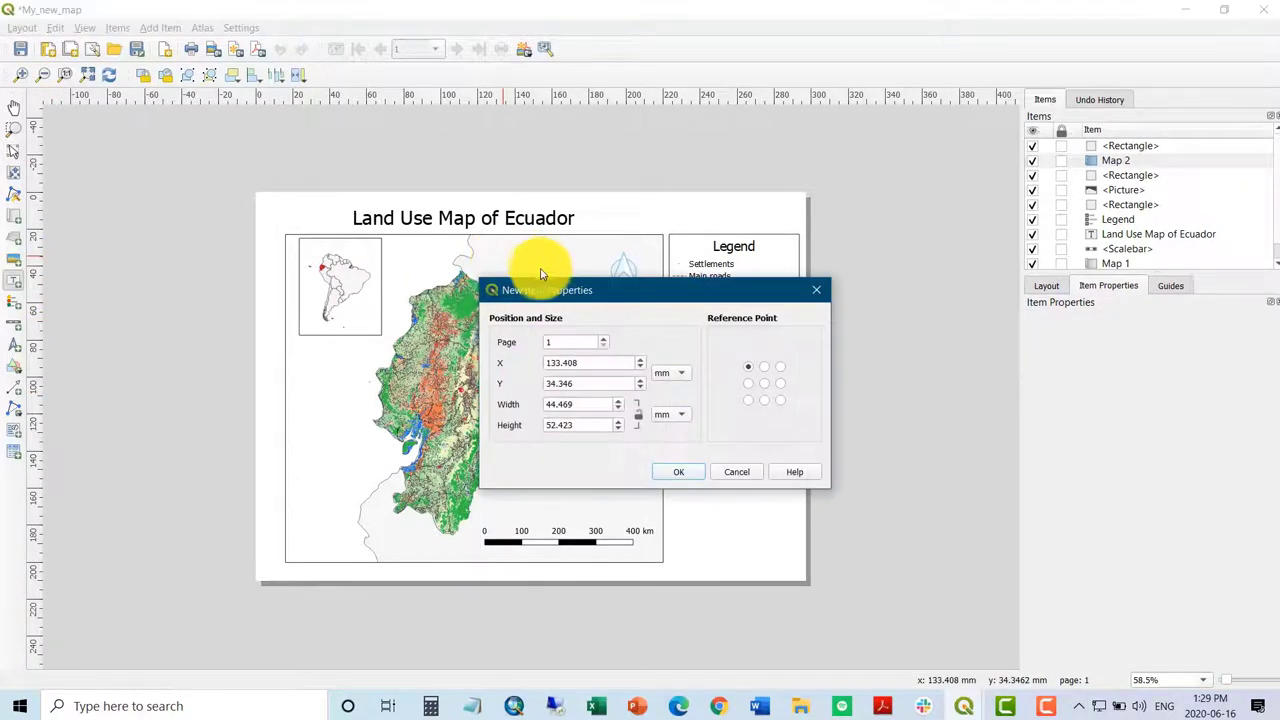
click(694, 472)
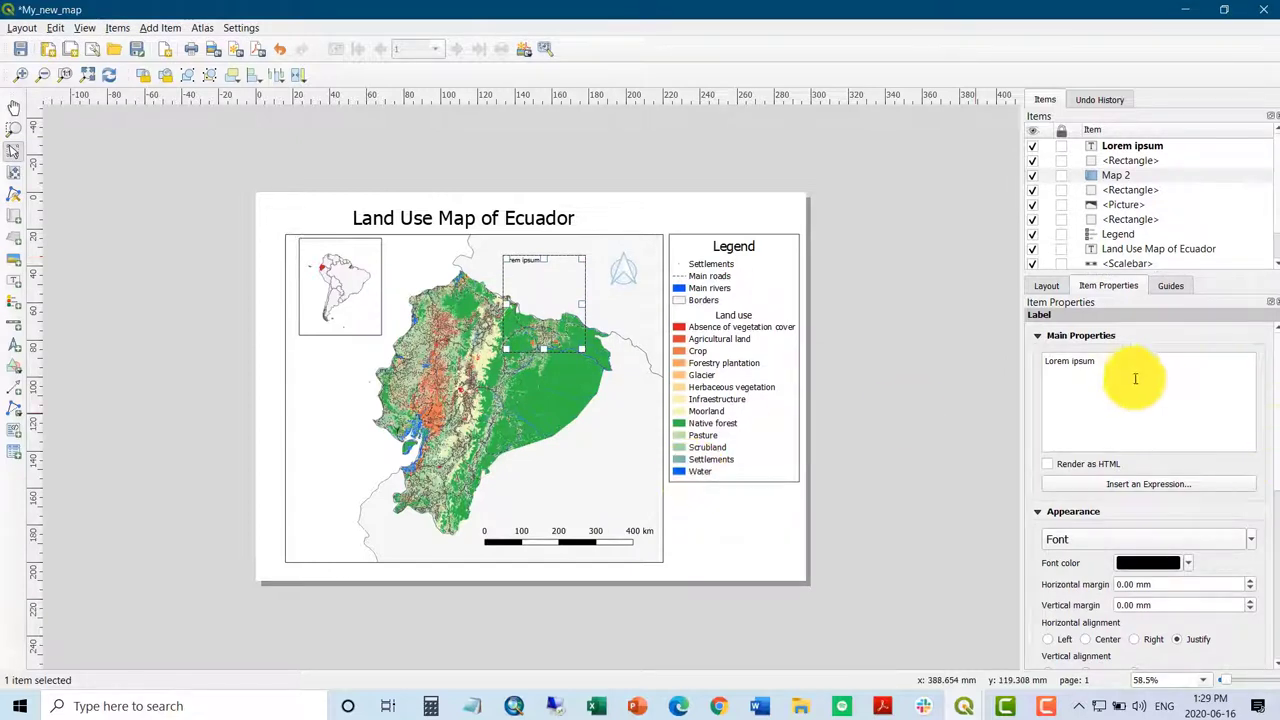
triple_click(1063, 358)
text(Colombia)
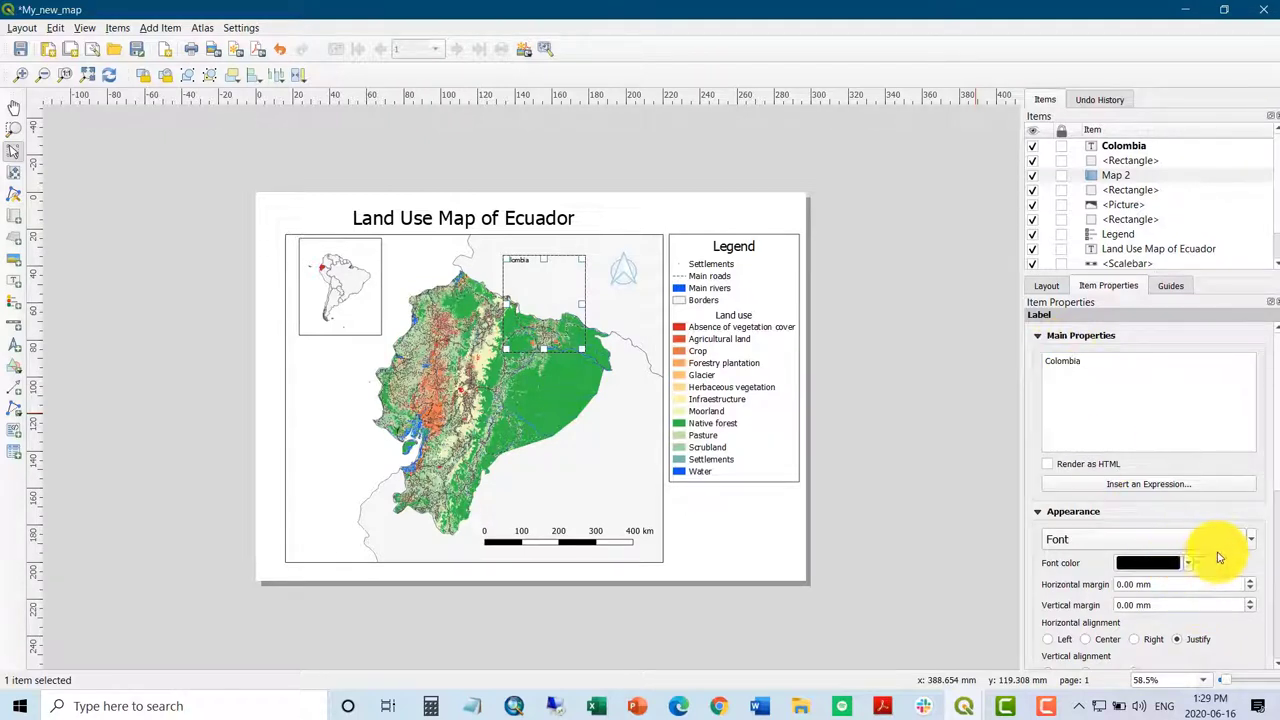
Set the Colombia label's font size to 20 pt and deselect the label.
scroll(1268, 452, down, 2)
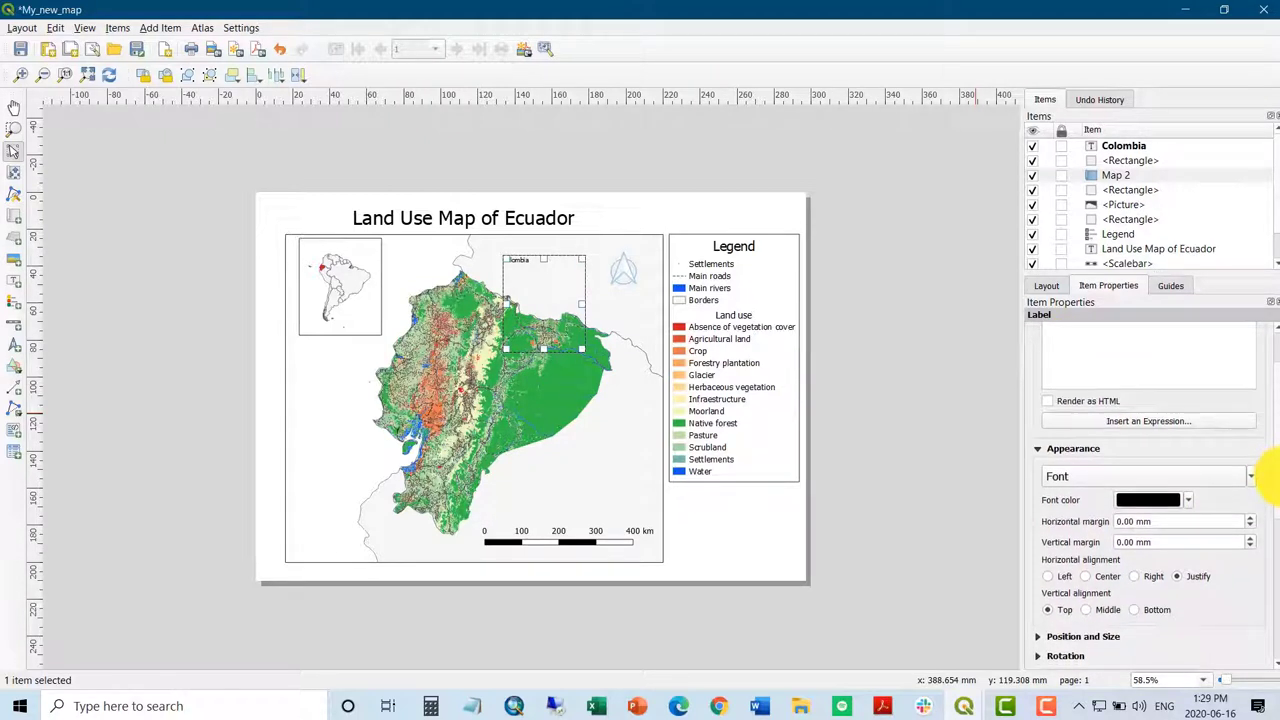
scroll(1268, 470, up, 2)
click(1250, 539)
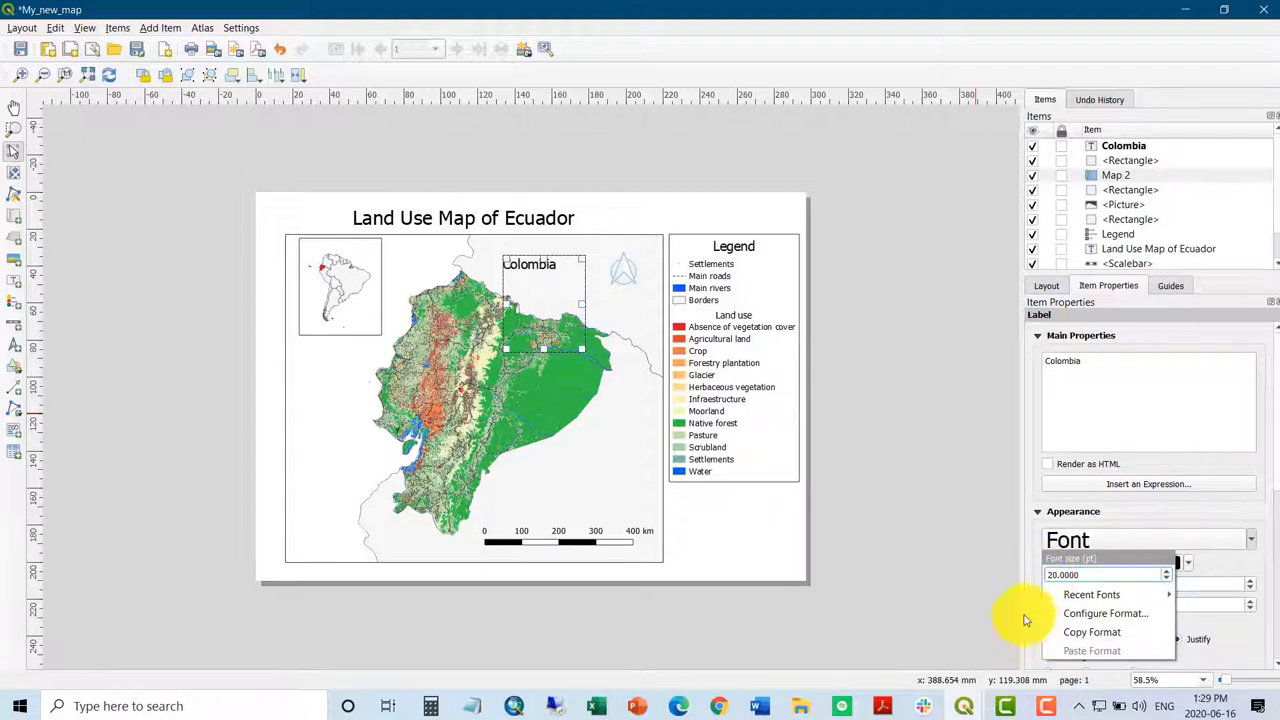
click(1012, 608)
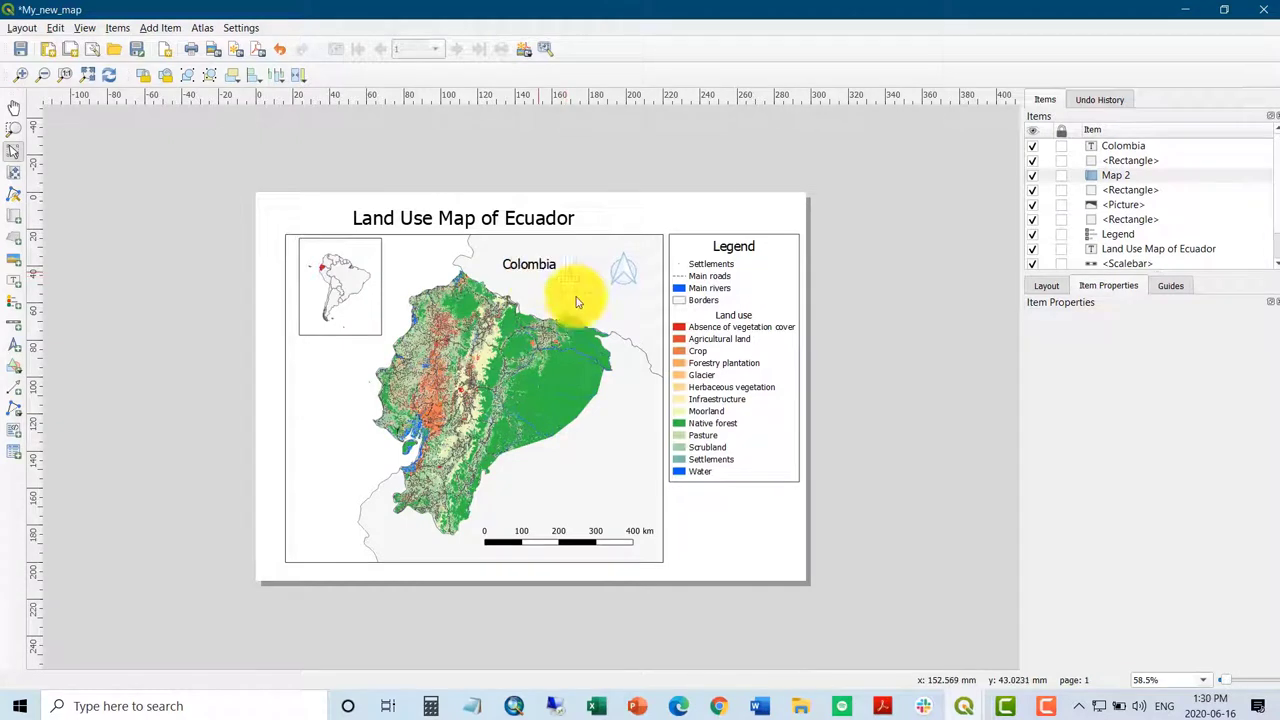
Add a label reading "Peru" southeast of Ecuador above the scale bar, at about X 152 mm, Y 150 mm.
click(14, 280)
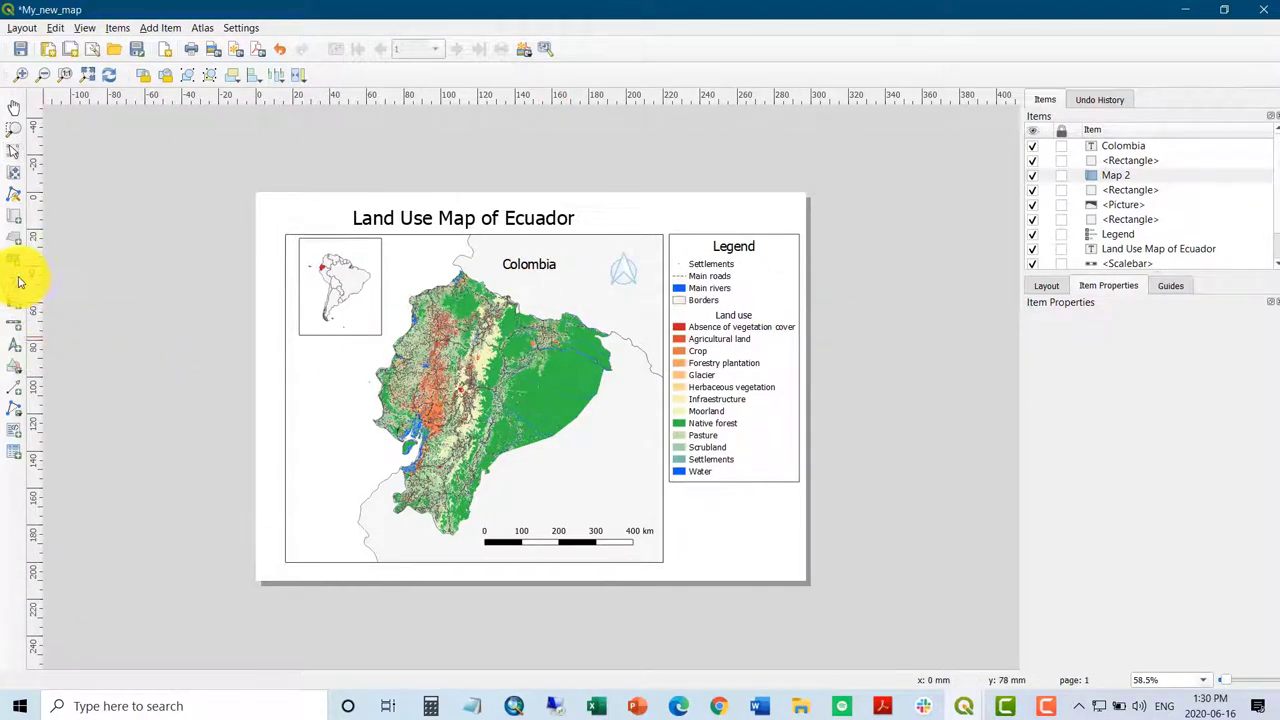
click(537, 470)
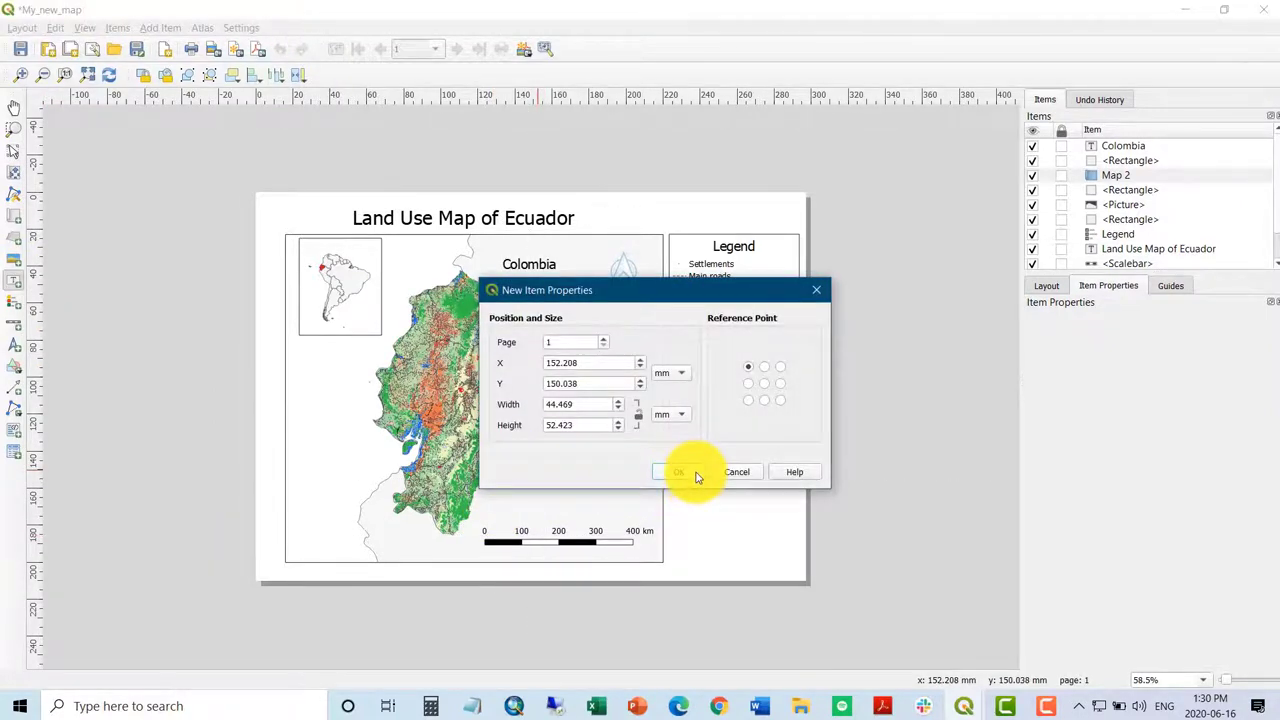
click(697, 477)
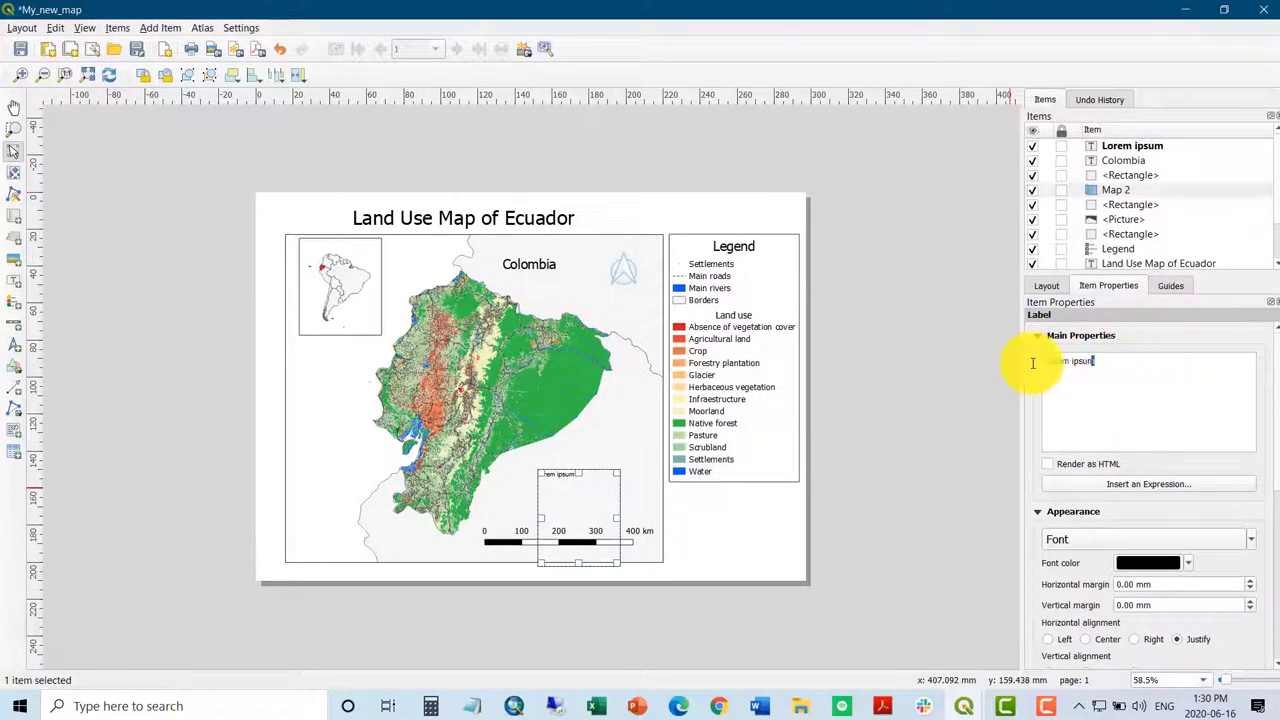
text(Peru)
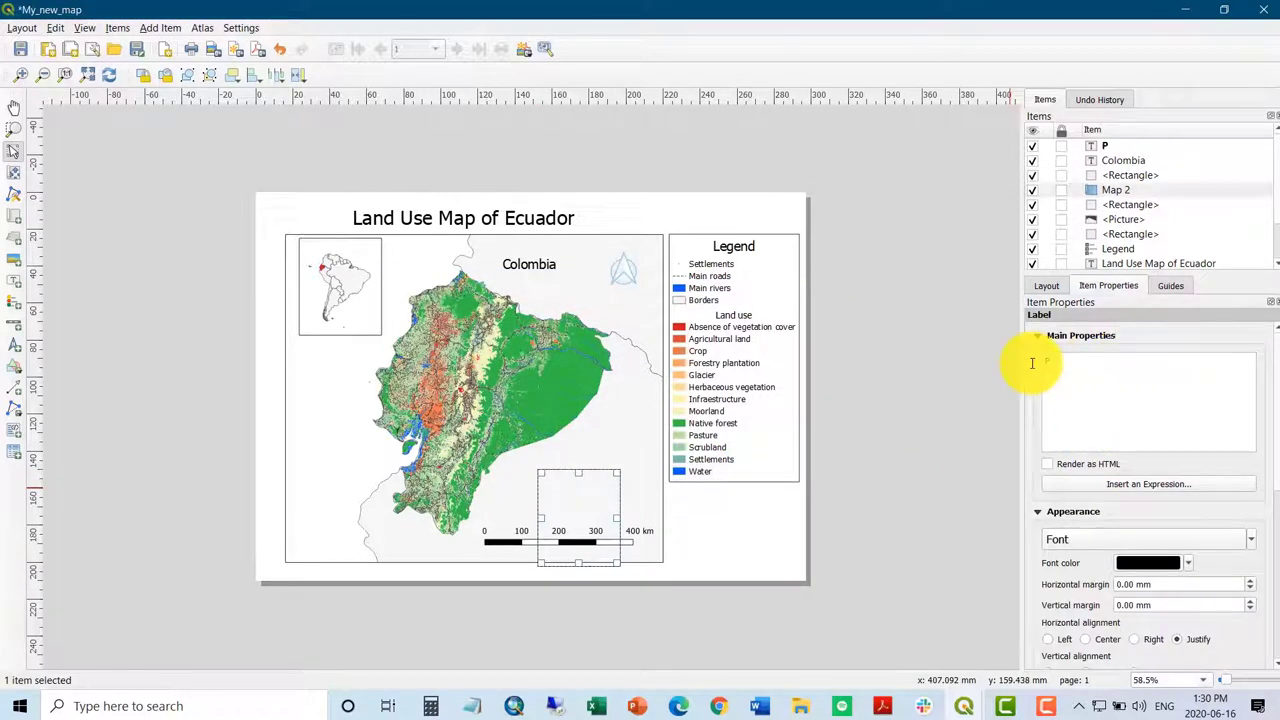
Set the Peru label's font size to 20 pt and deselect the label.
click(1250, 539)
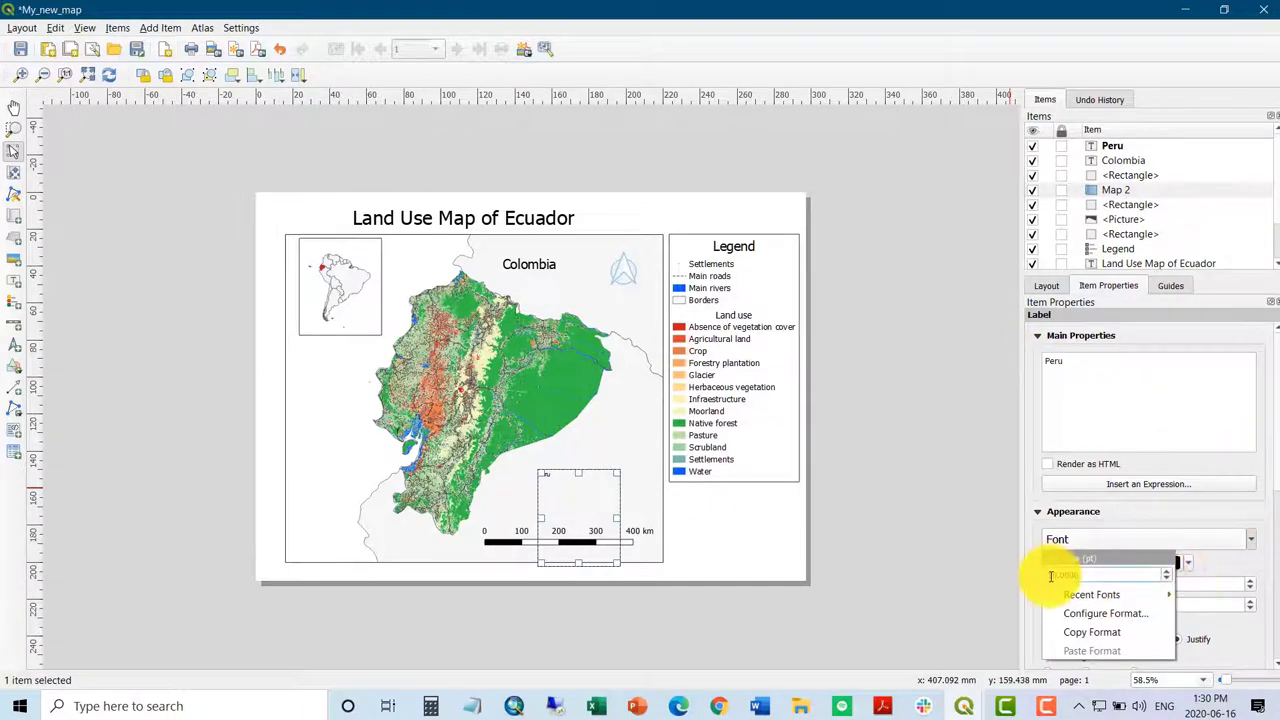
drag(1086, 576, 1031, 576)
text(20)
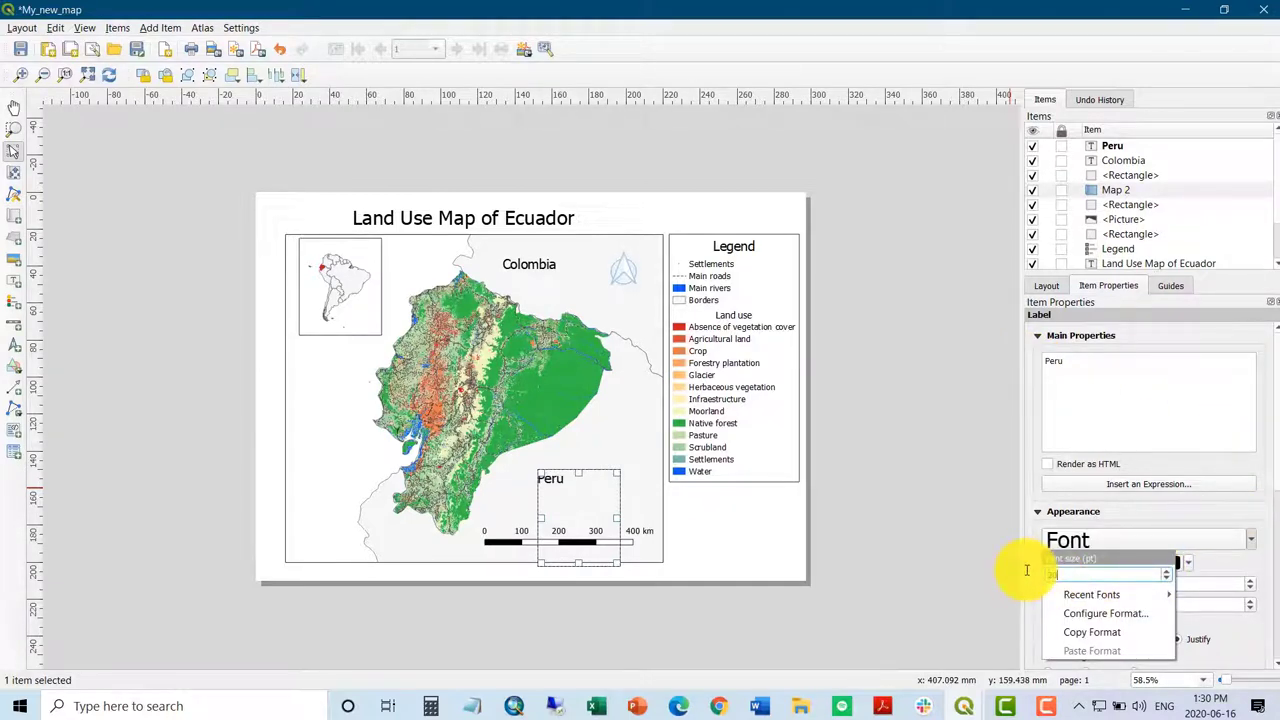
click(966, 540)
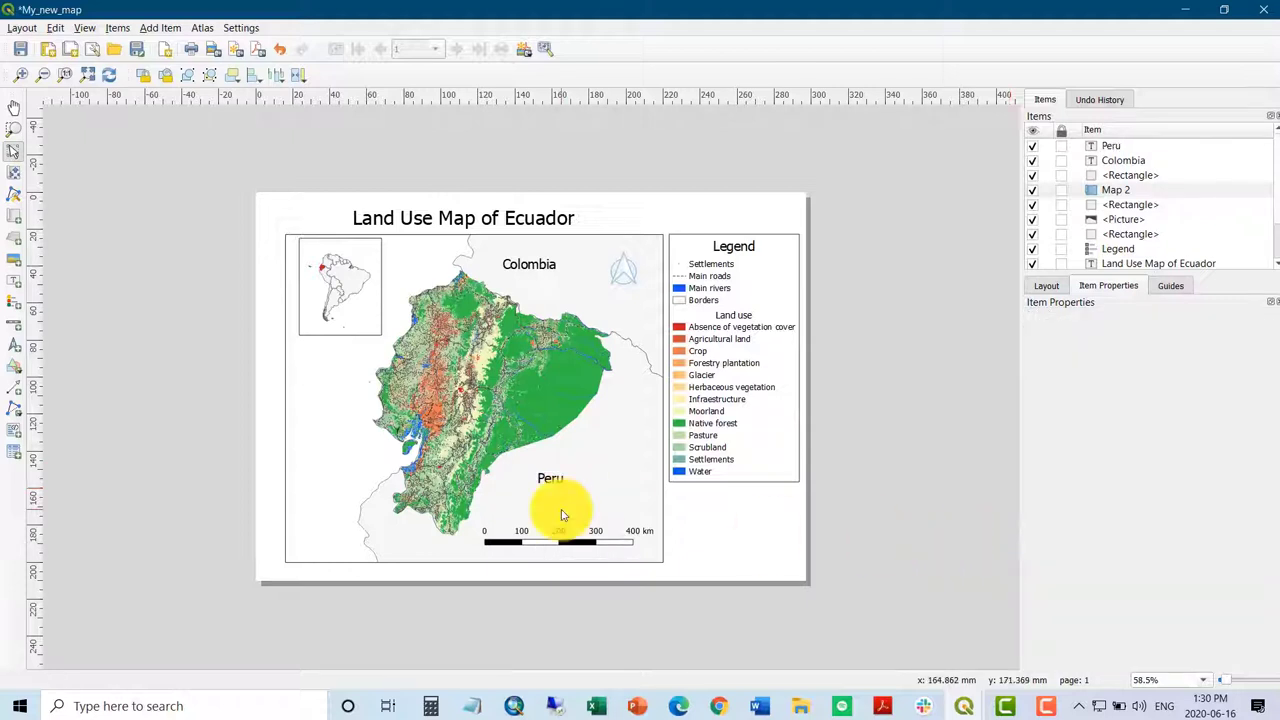
Change the map title to "Land Use Map of Ecuador - 2014" and fit it on one line above the map.
click(507, 217)
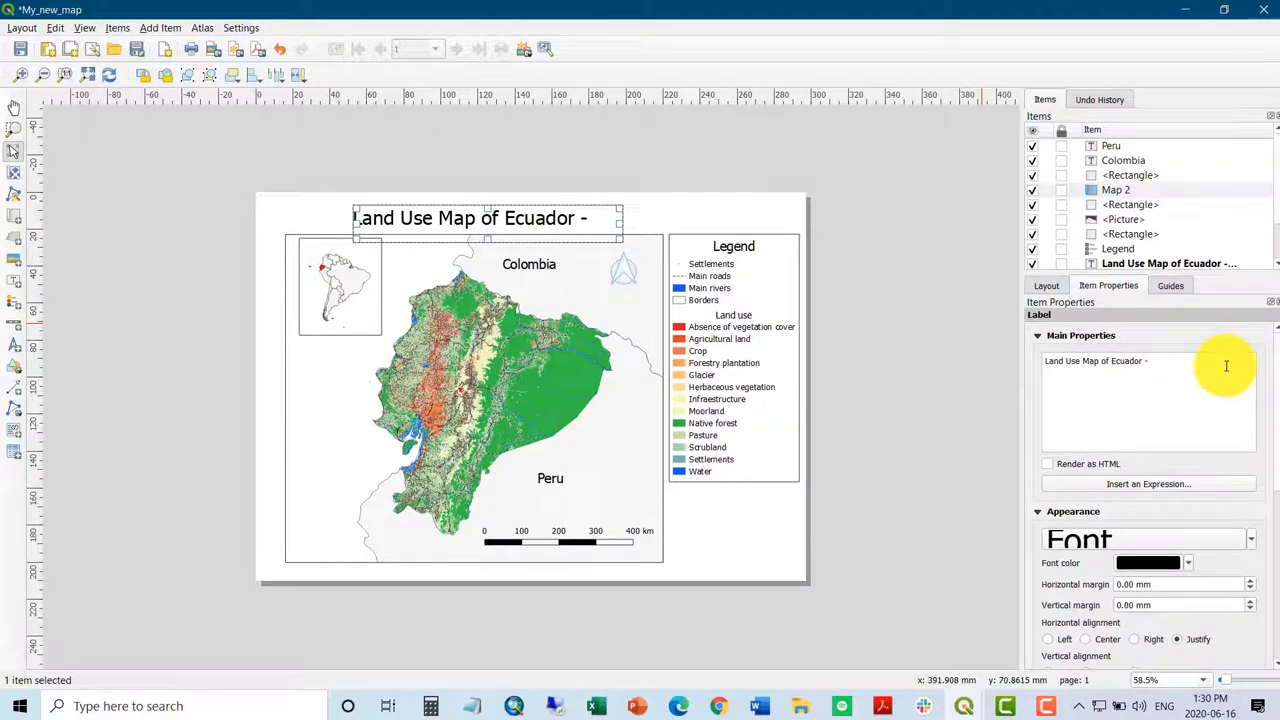
text(14)
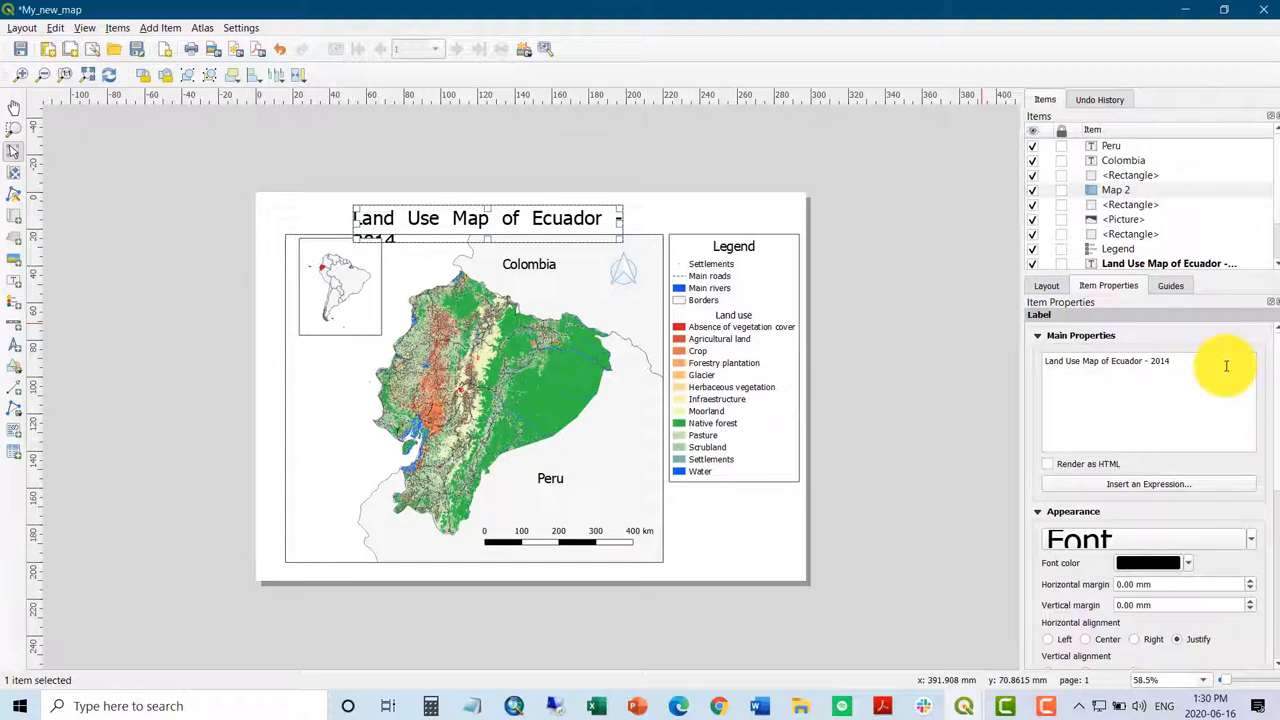
click(921, 547)
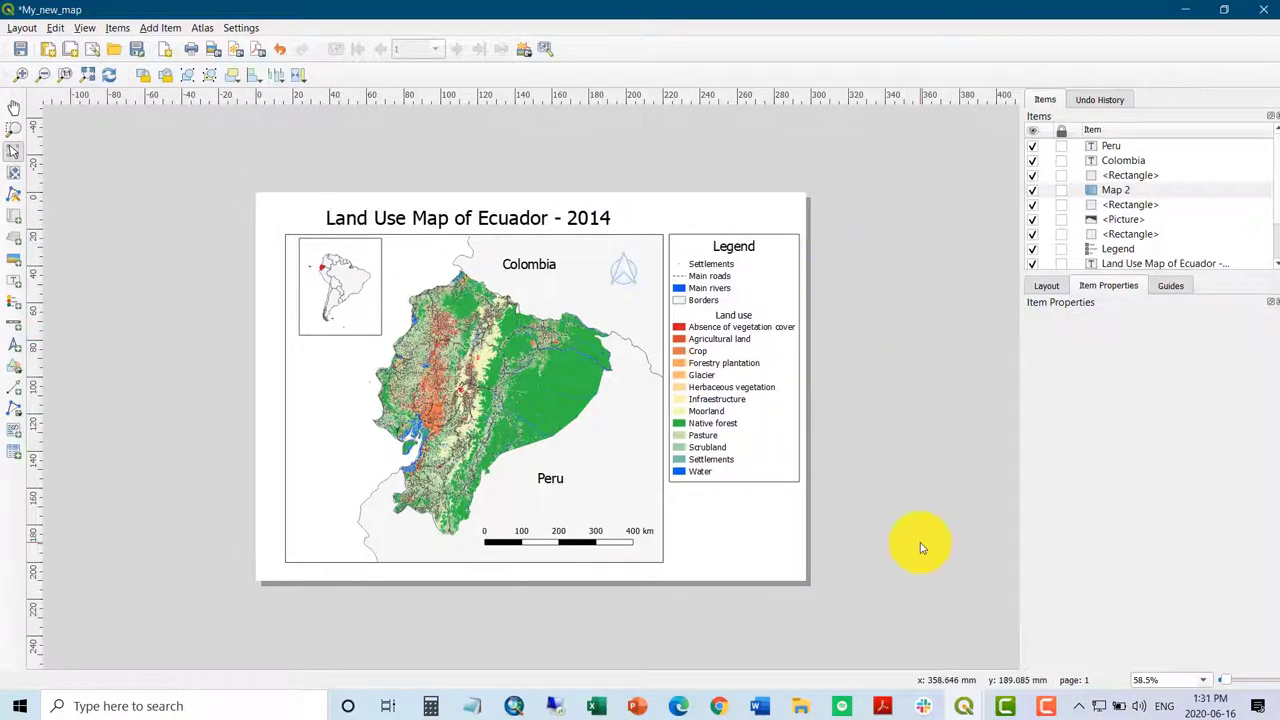
Add a label reading "Layout by: Your Name" on the page below the legend.
click(14, 286)
click(686, 523)
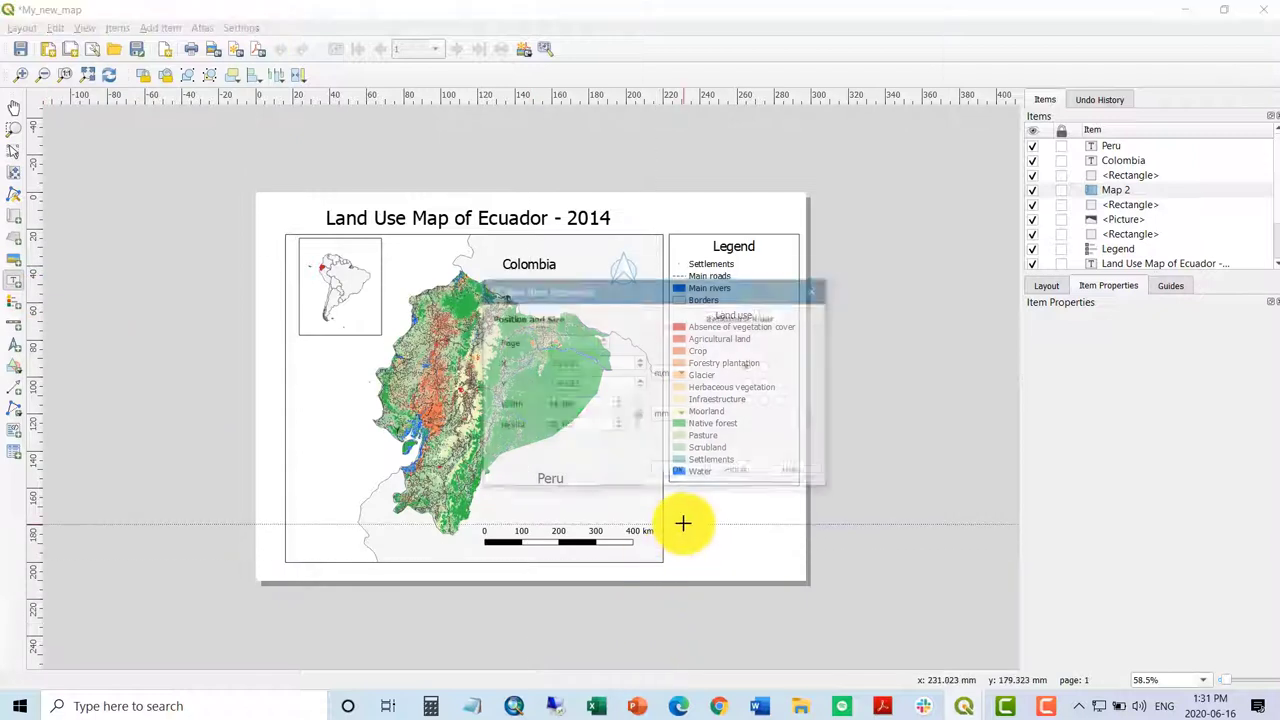
click(679, 472)
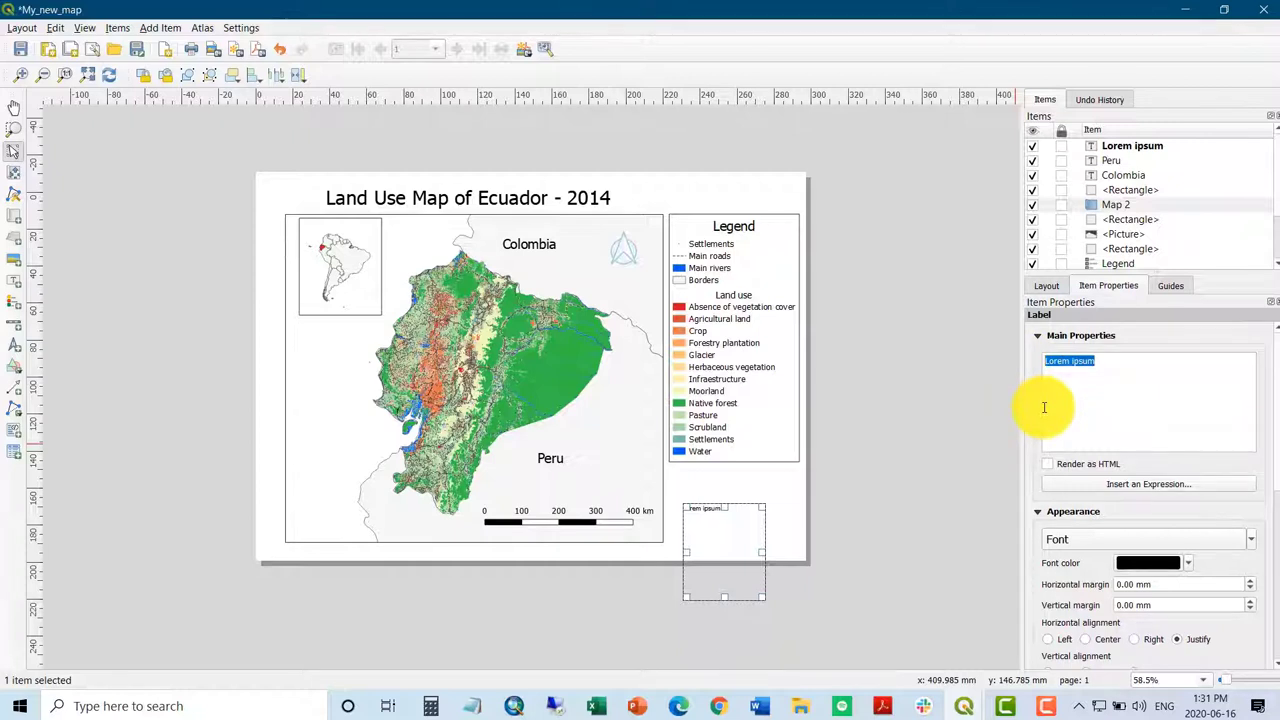
text(Layout by: Your Name)
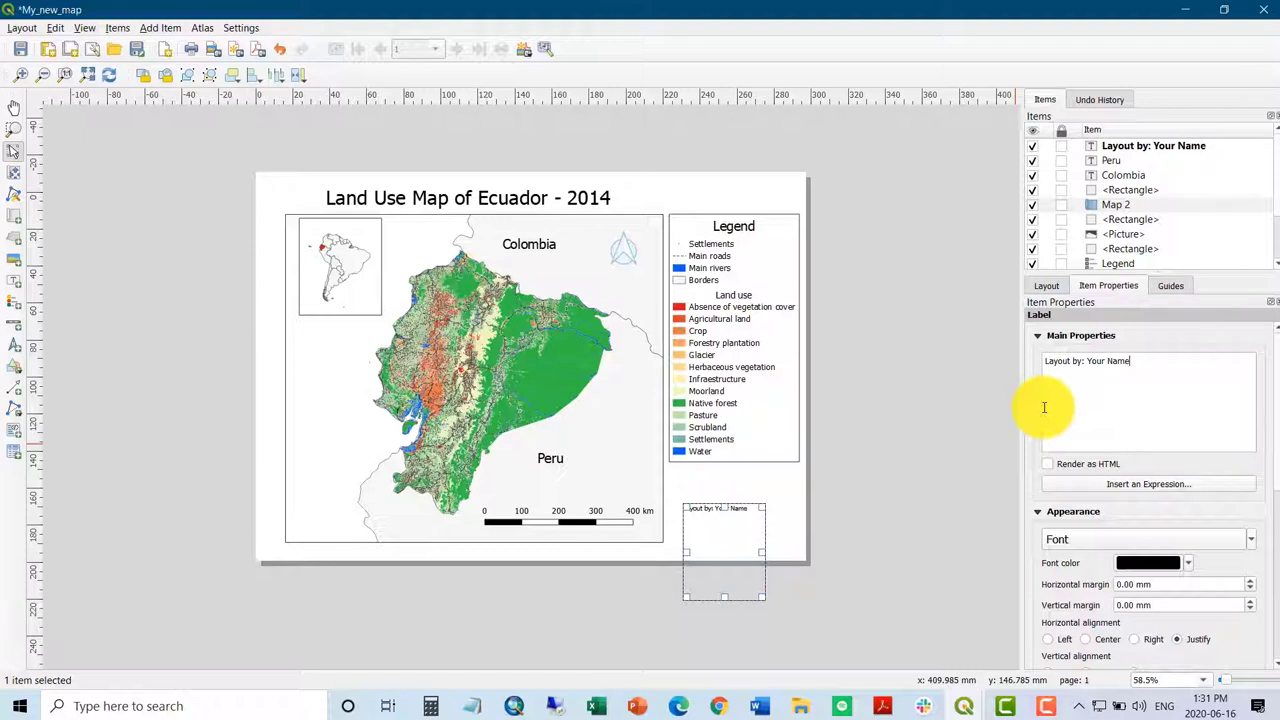
Increase the font size of the "Layout by: Your Name" label and shorten its box to end within the page.
click(1248, 544)
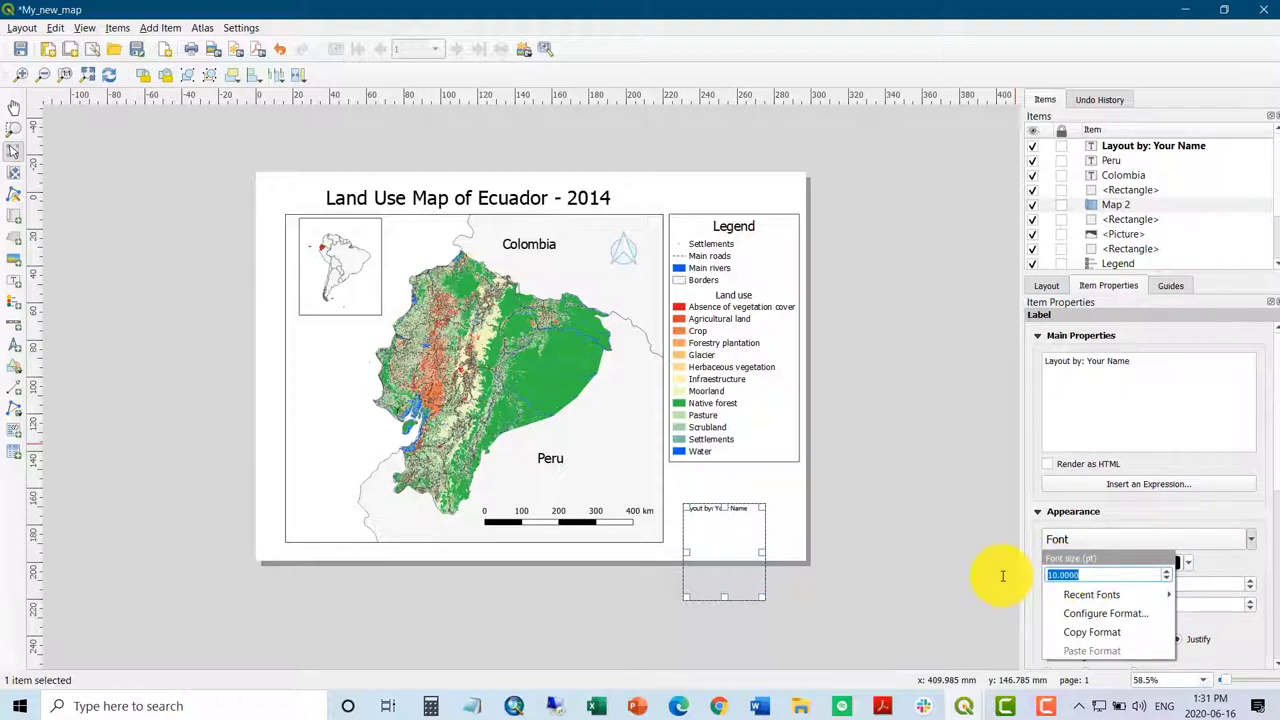
click(943, 563)
click(737, 514)
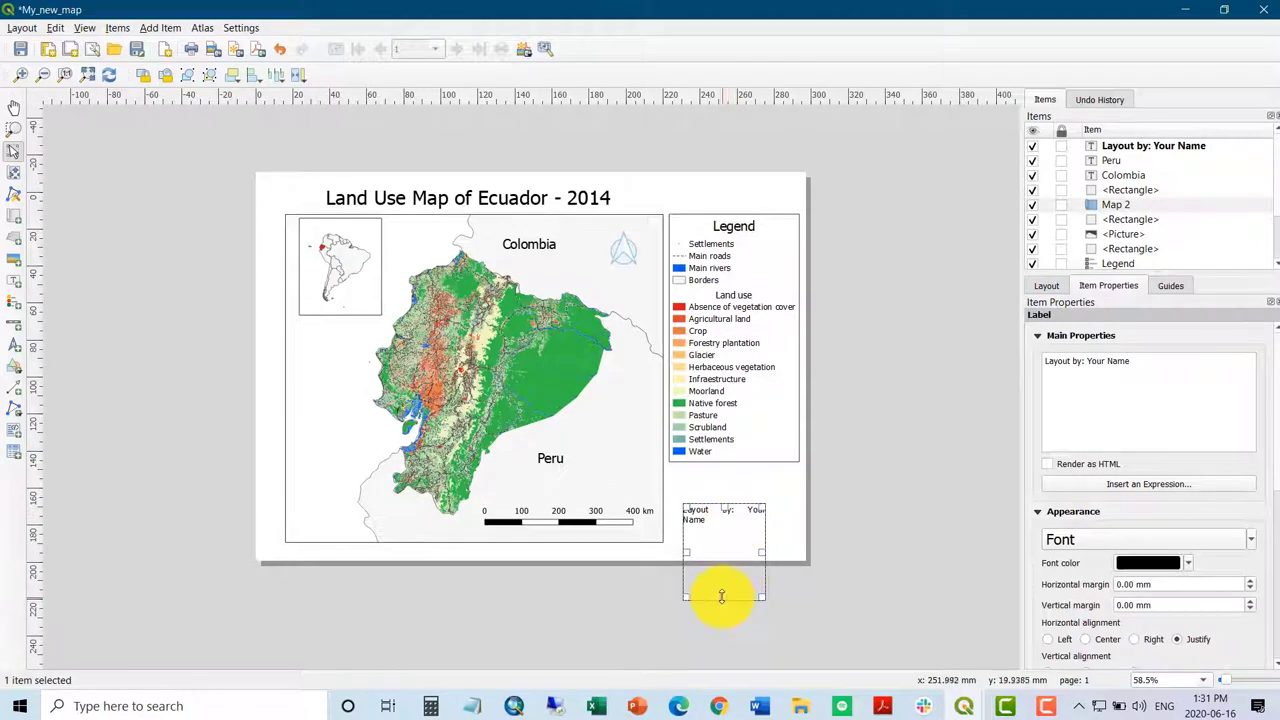
drag(722, 588, 726, 536)
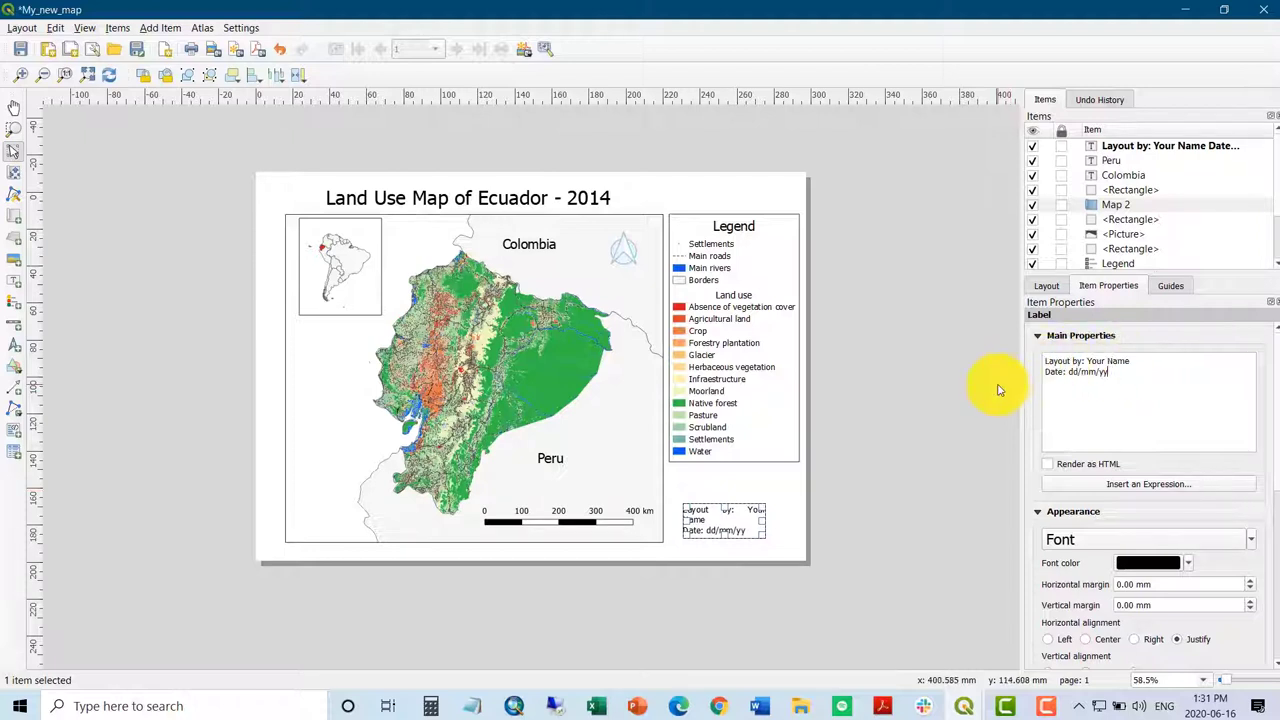
Add a second line reading "Date: dd/mm/yy" to the credit label and widen its box on both sides to fit each line.
click(951, 414)
click(725, 521)
drag(683, 521, 668, 517)
drag(747, 517, 778, 520)
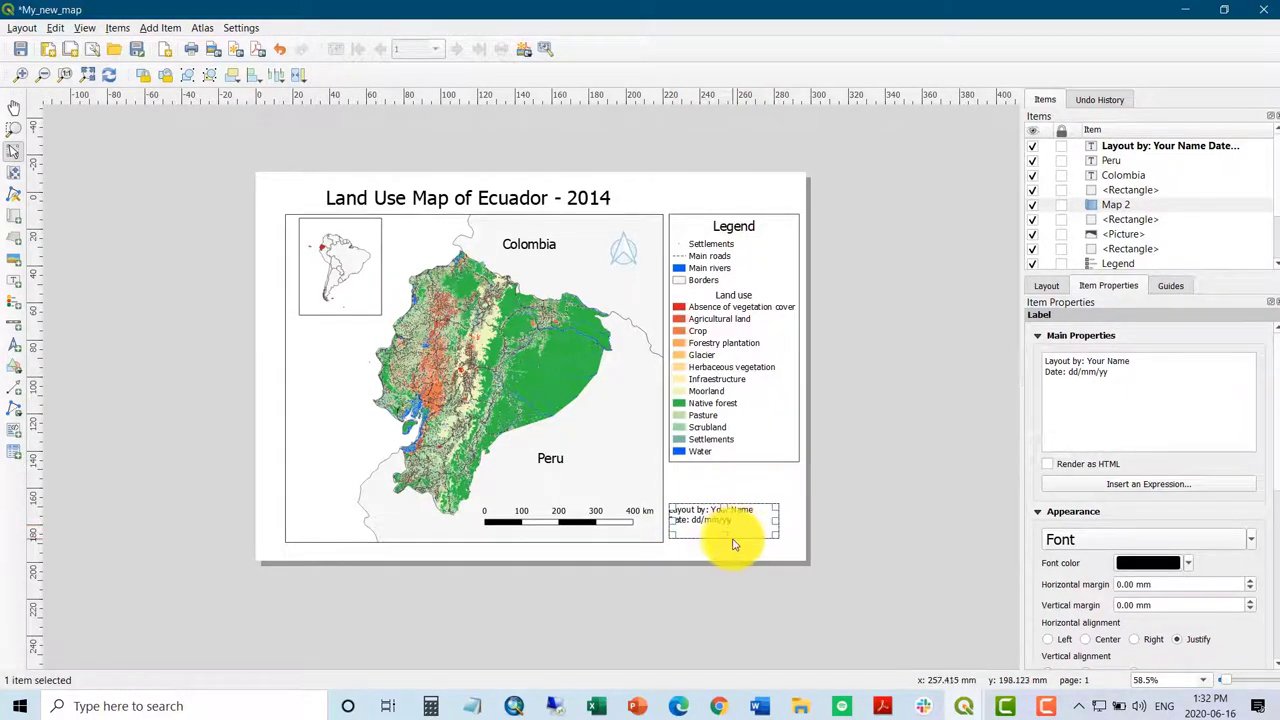
Move the credit label to the lower-left corner of the map frame and the "Source:" label up toward the legend.
click(742, 497)
click(733, 514)
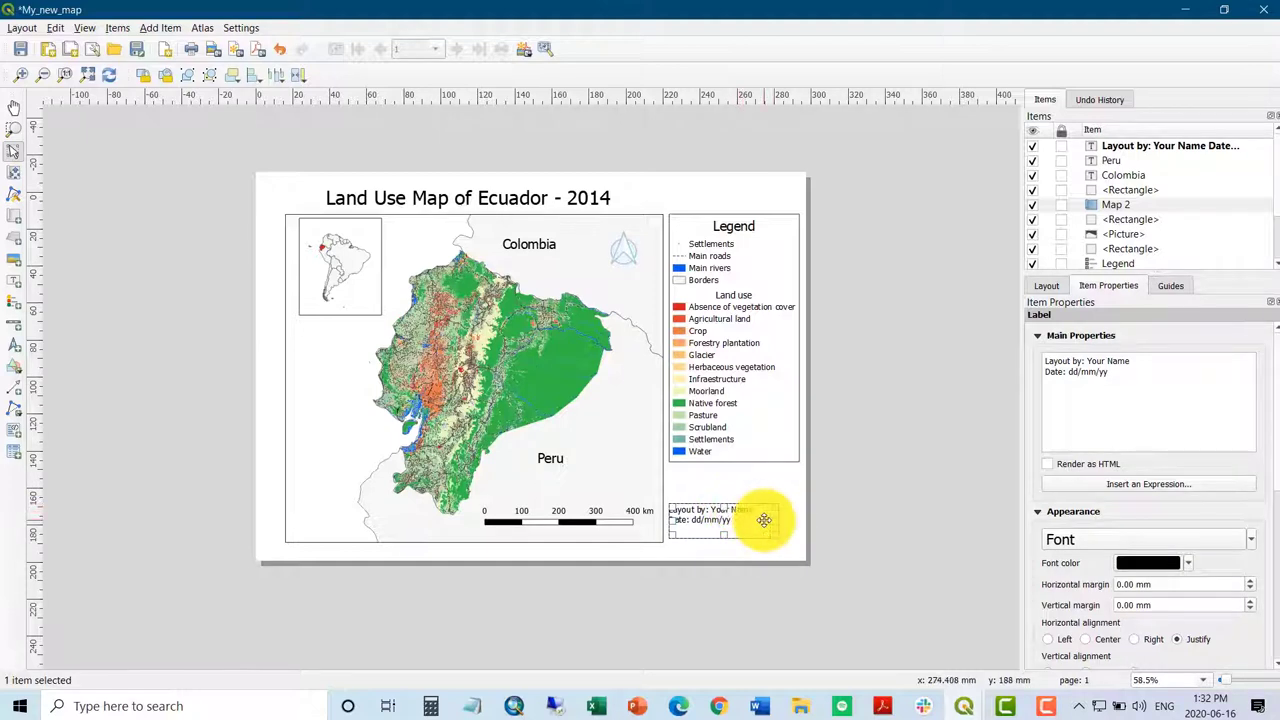
drag(762, 519, 771, 495)
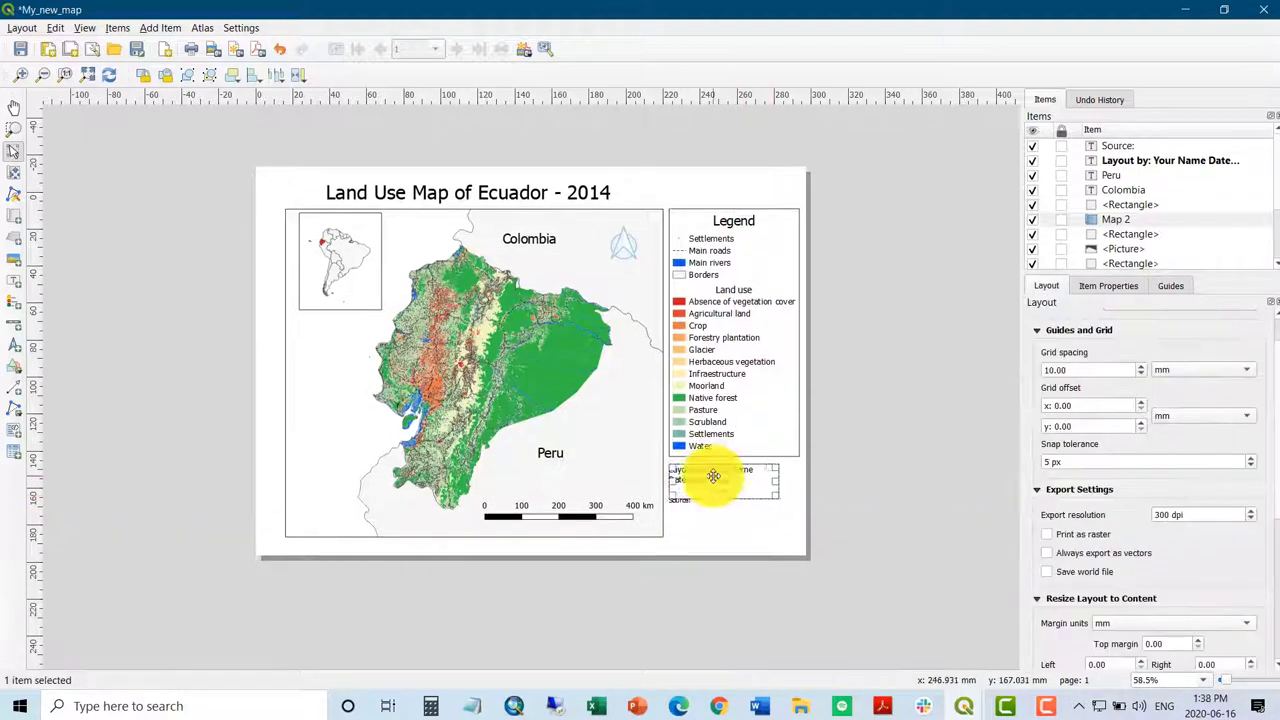
drag(714, 477, 338, 511)
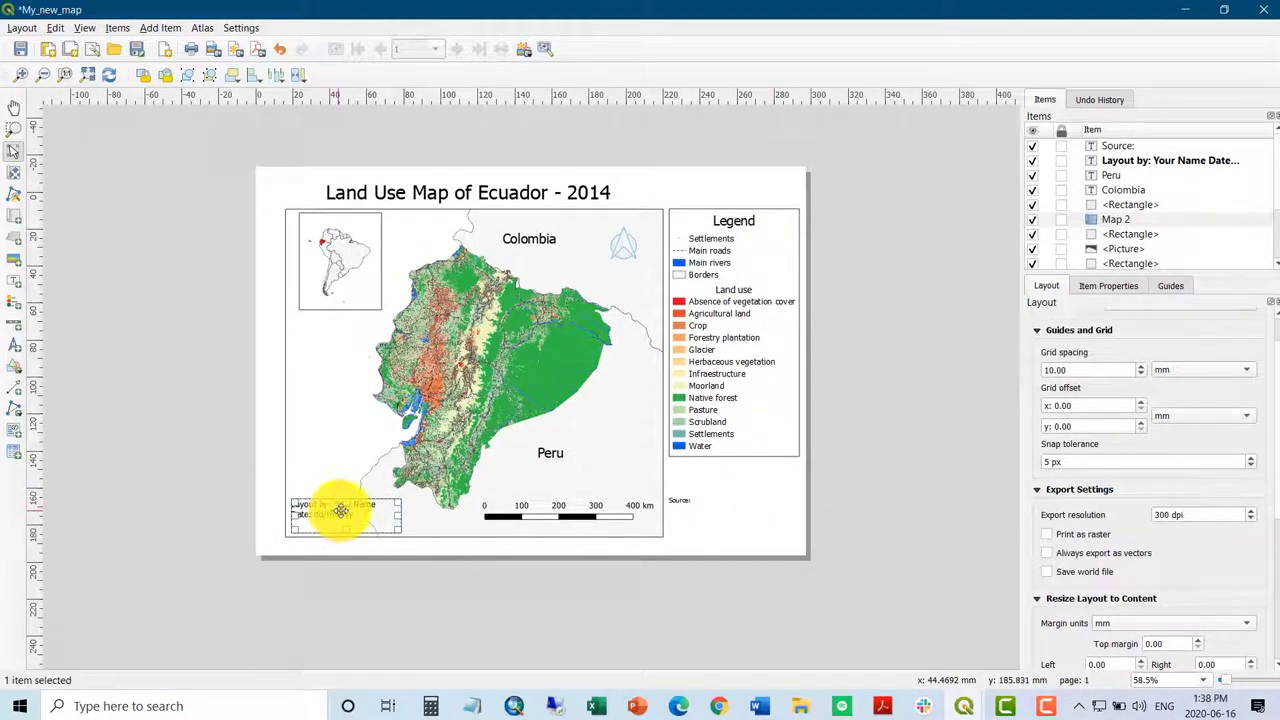
click(680, 503)
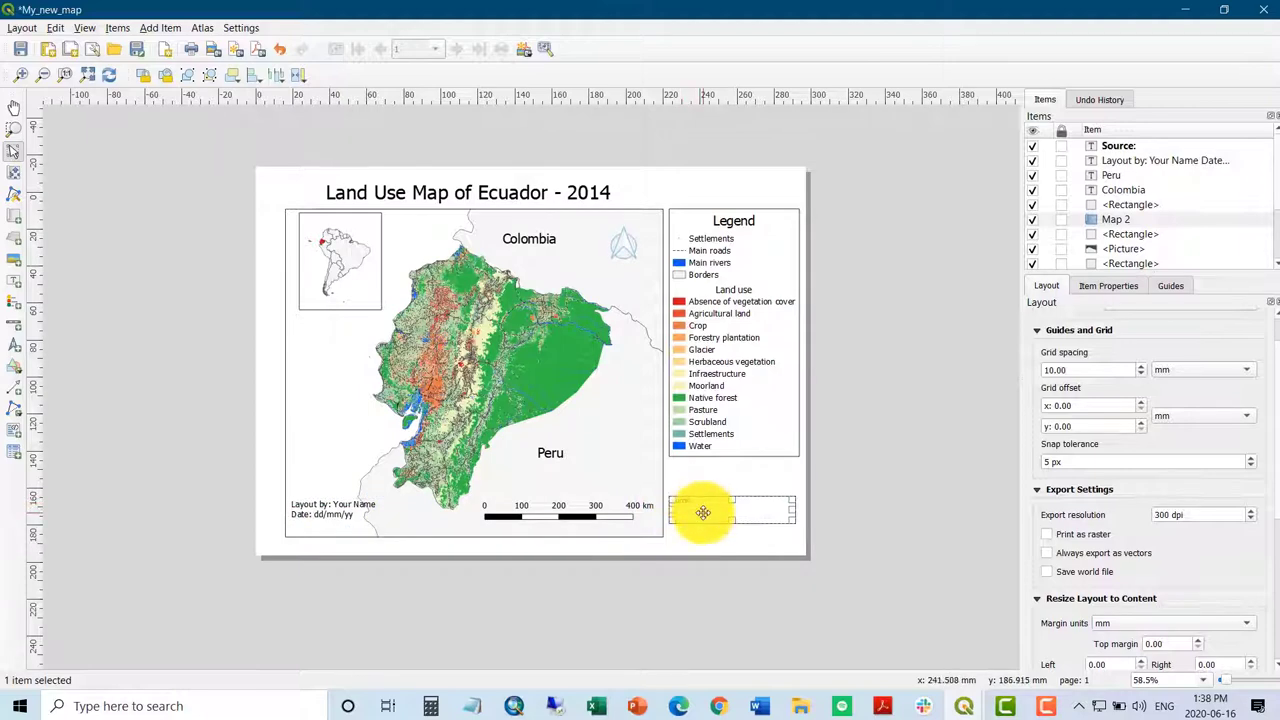
drag(703, 512, 704, 484)
Minimize the layout and open the Source_New_Map text file from FRST232_Data, QGIS, Video_tutorial_data, V1_Start_New_Project, Layers, z_Source_txt.
click(1184, 9)
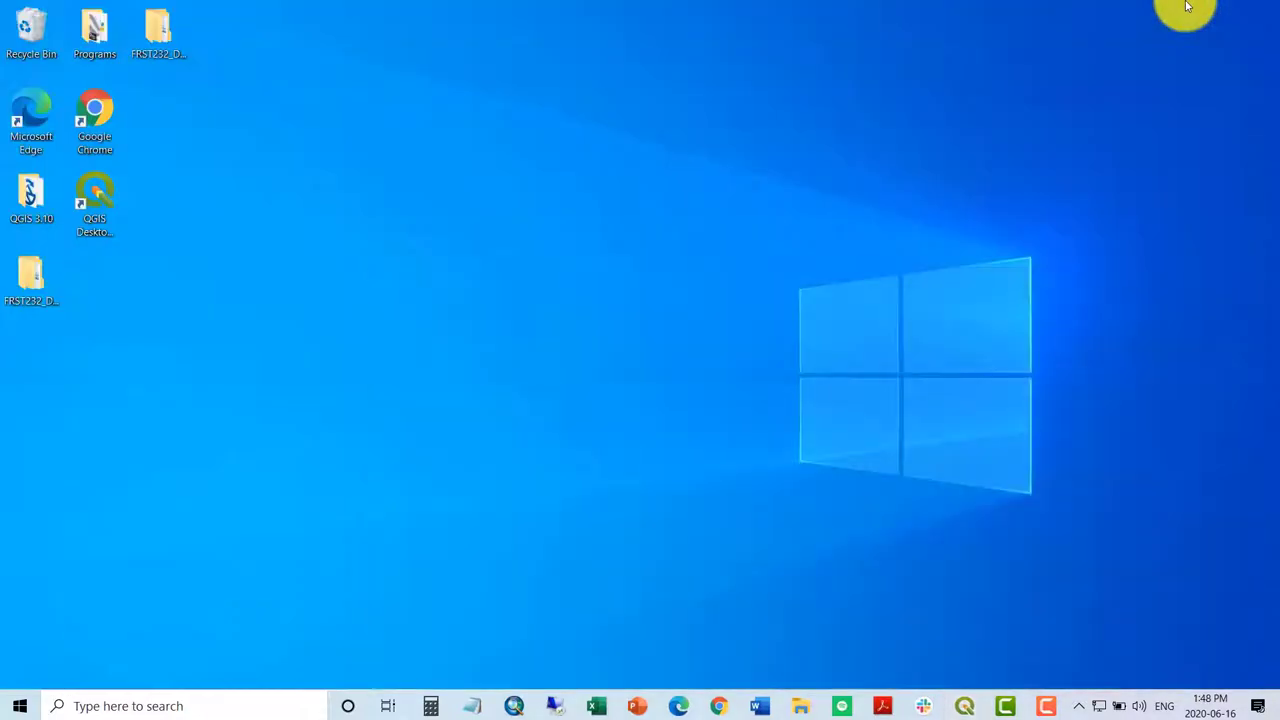
double_click(45, 285)
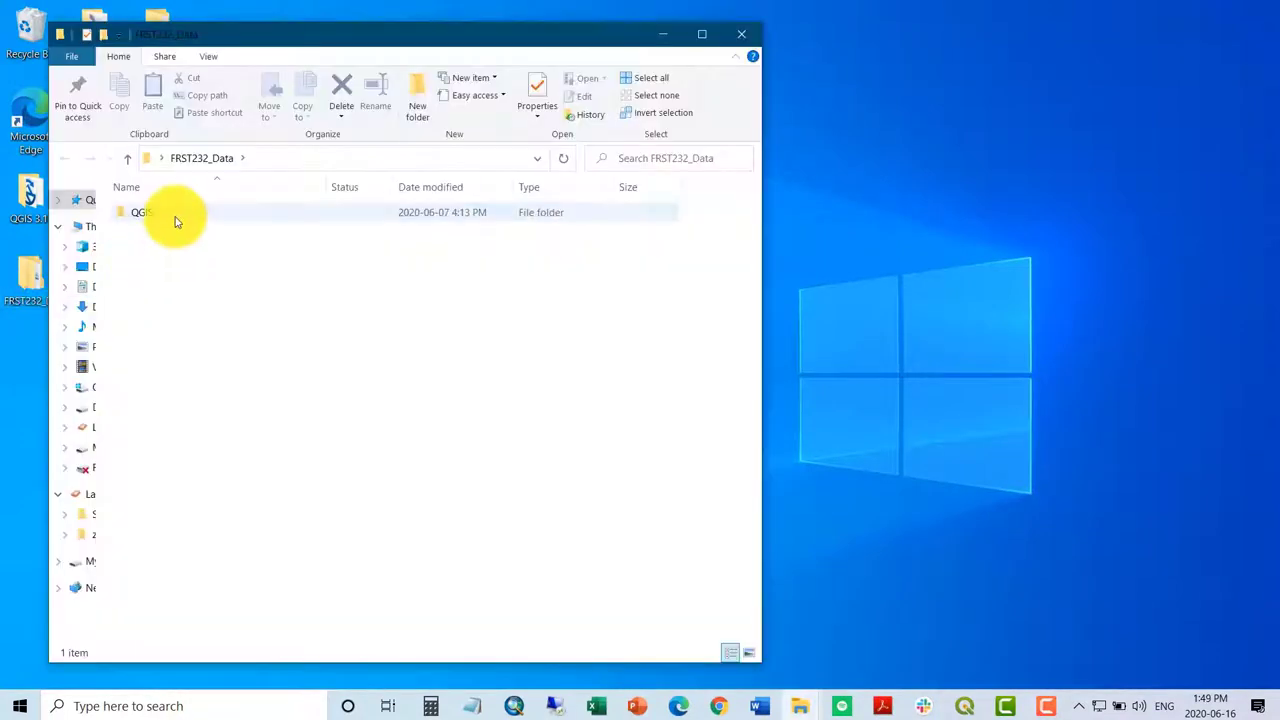
click(177, 215)
double_click(177, 215)
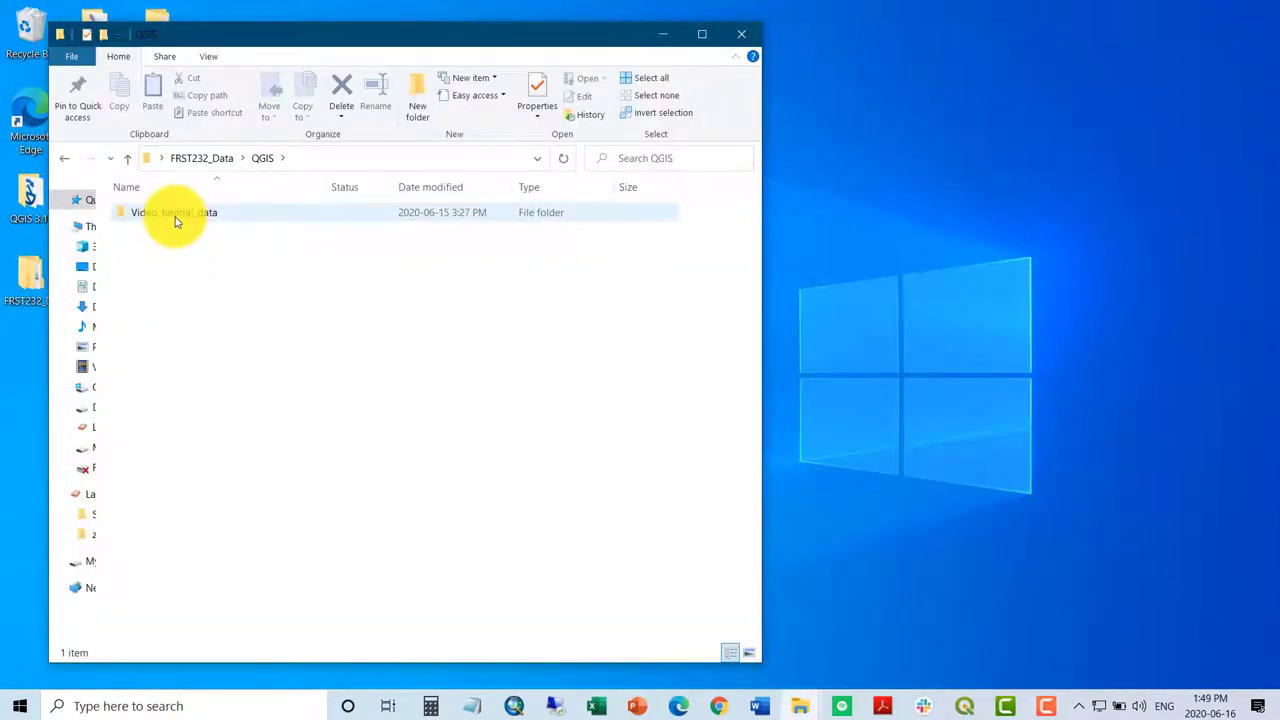
double_click(175, 215)
double_click(175, 215)
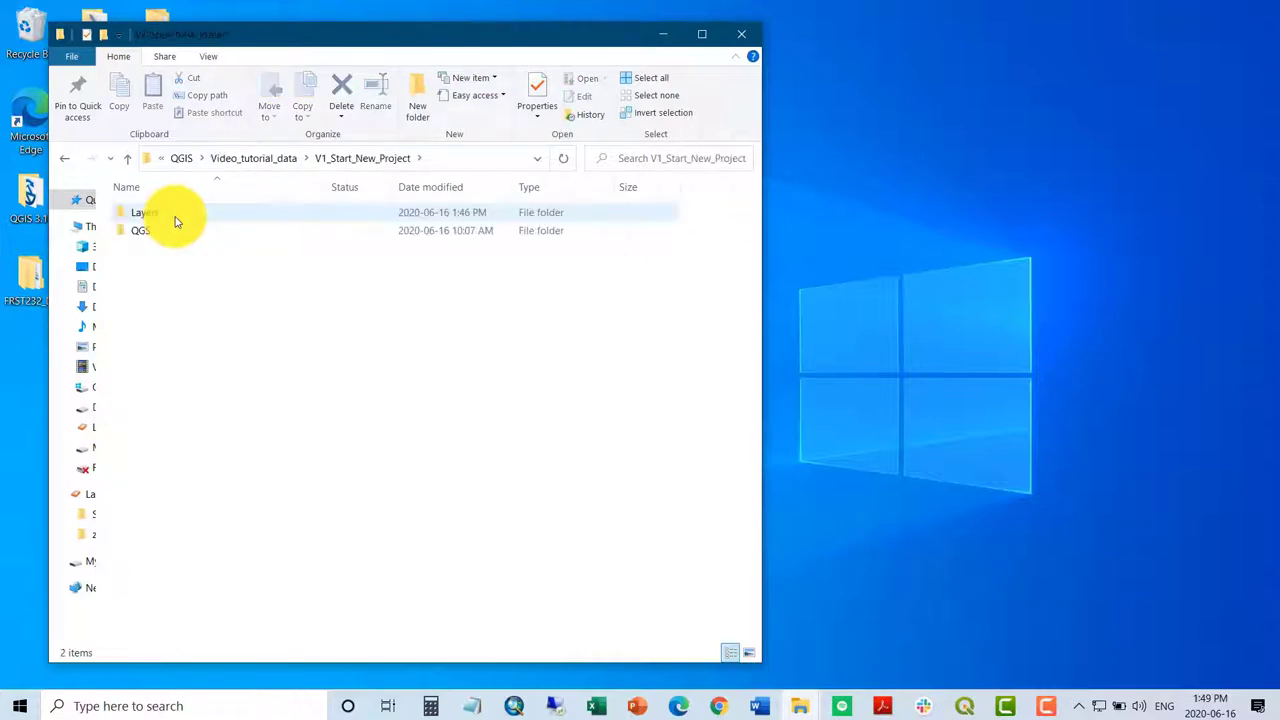
double_click(175, 215)
click(175, 249)
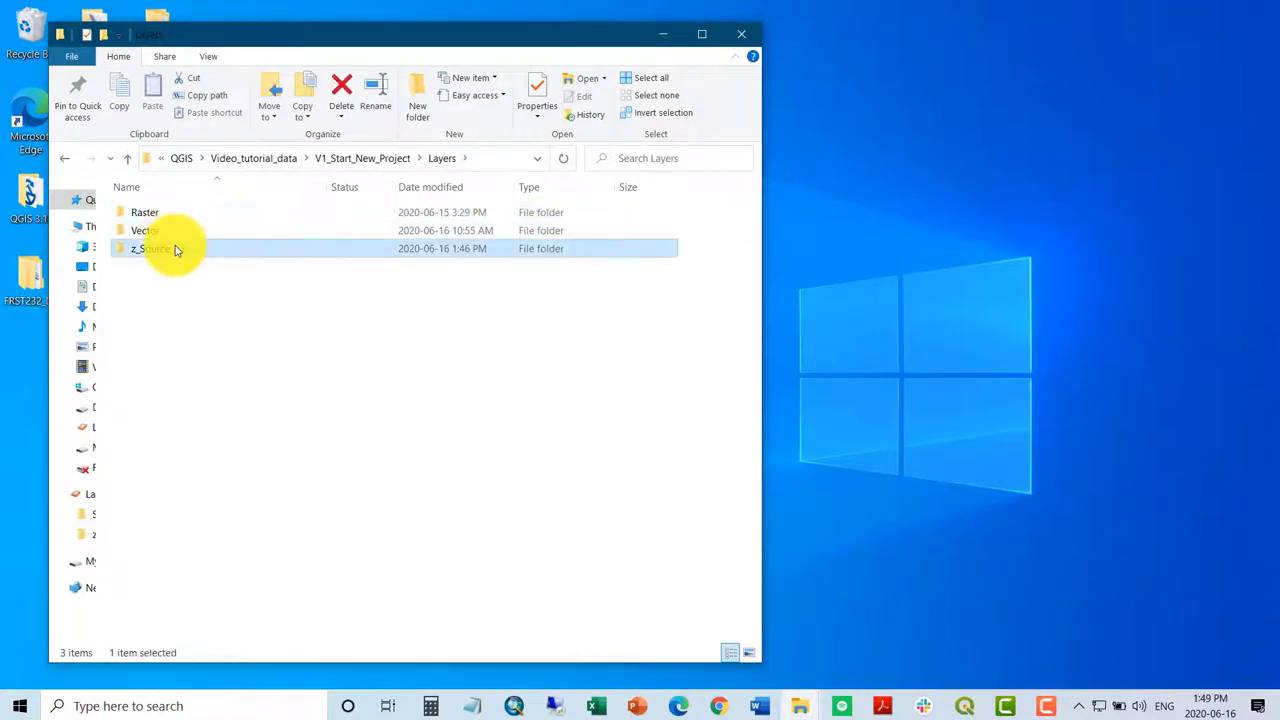
double_click(175, 249)
click(189, 213)
double_click(189, 213)
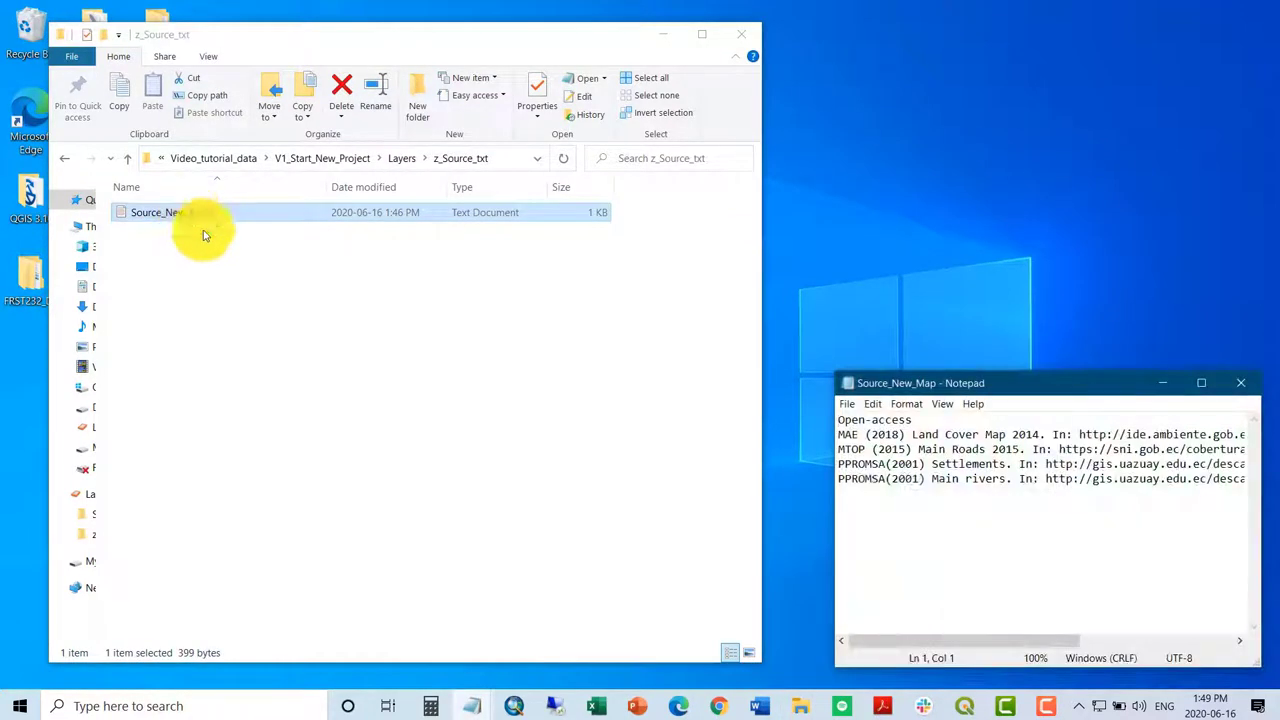
Copy all the reference text in Source_New_Map, from "Open-access" to the final "June 2020.", and minimize the file.
click(1200, 385)
drag(708, 104, 607, 103)
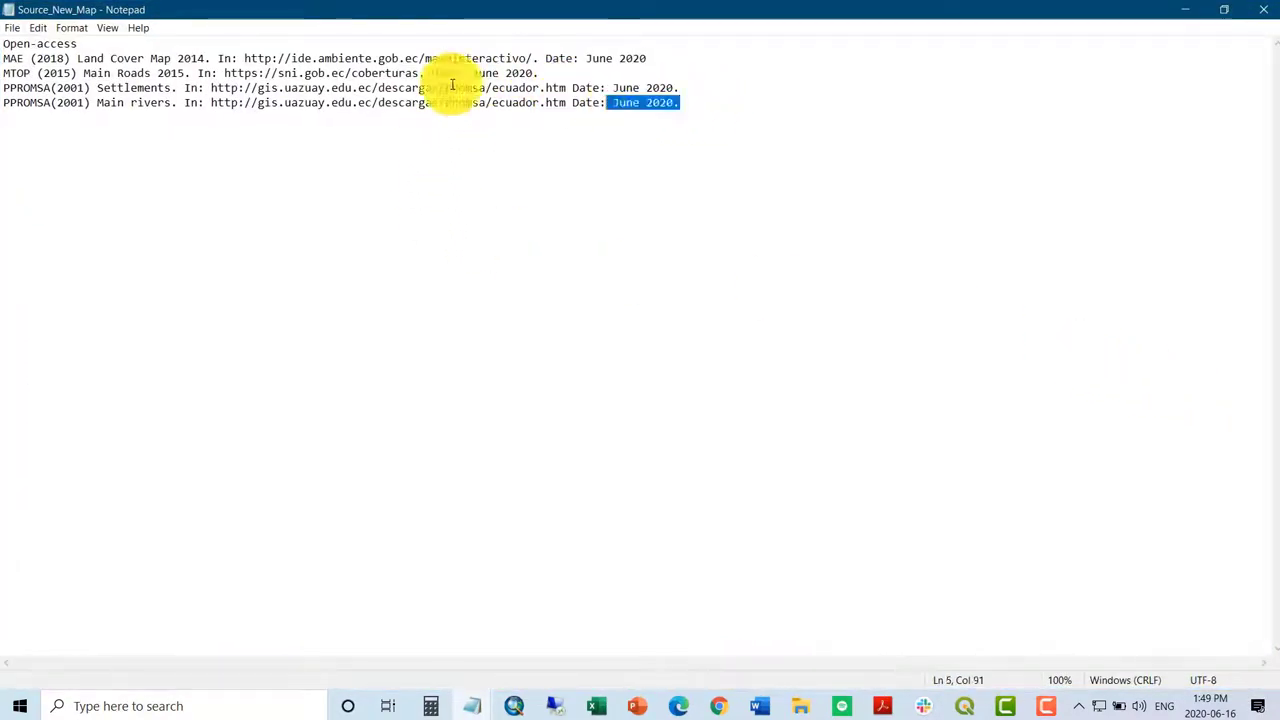
drag(452, 85, 4, 44)
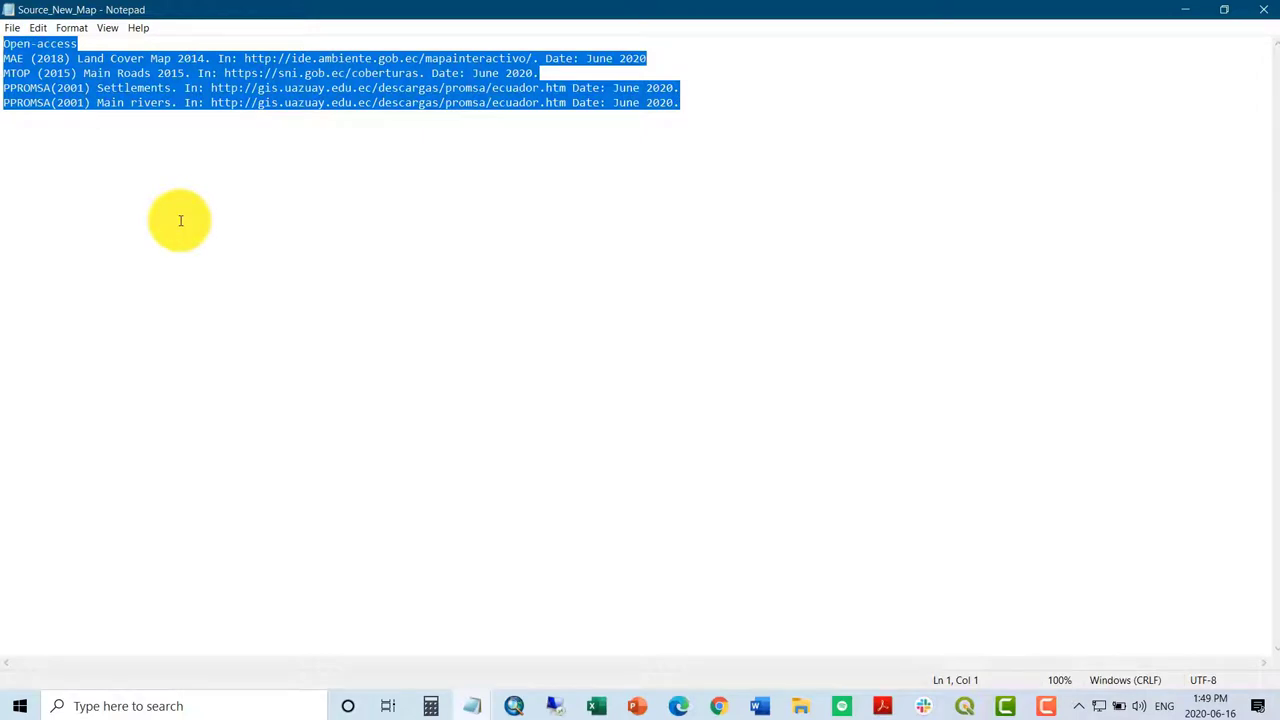
click(1186, 12)
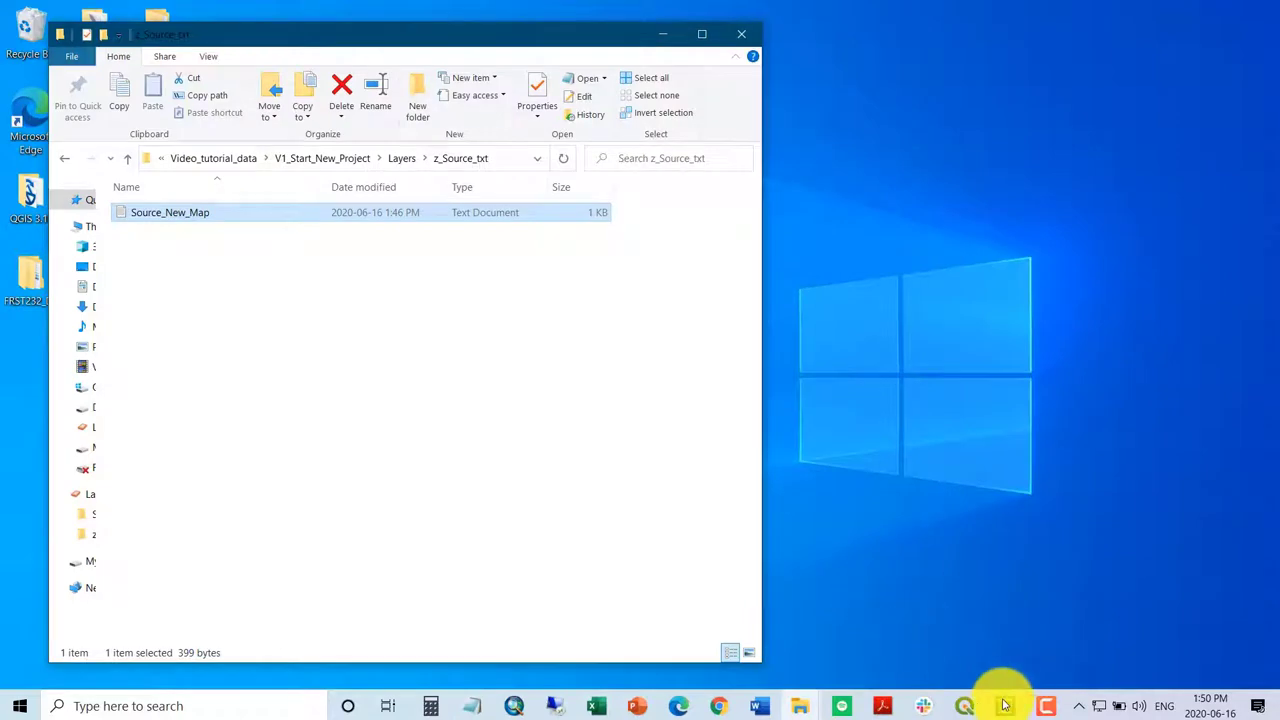
Switch back to the My_new_map layout and paste the copied references after "Source:" in the source label.
mouse_move(966, 700)
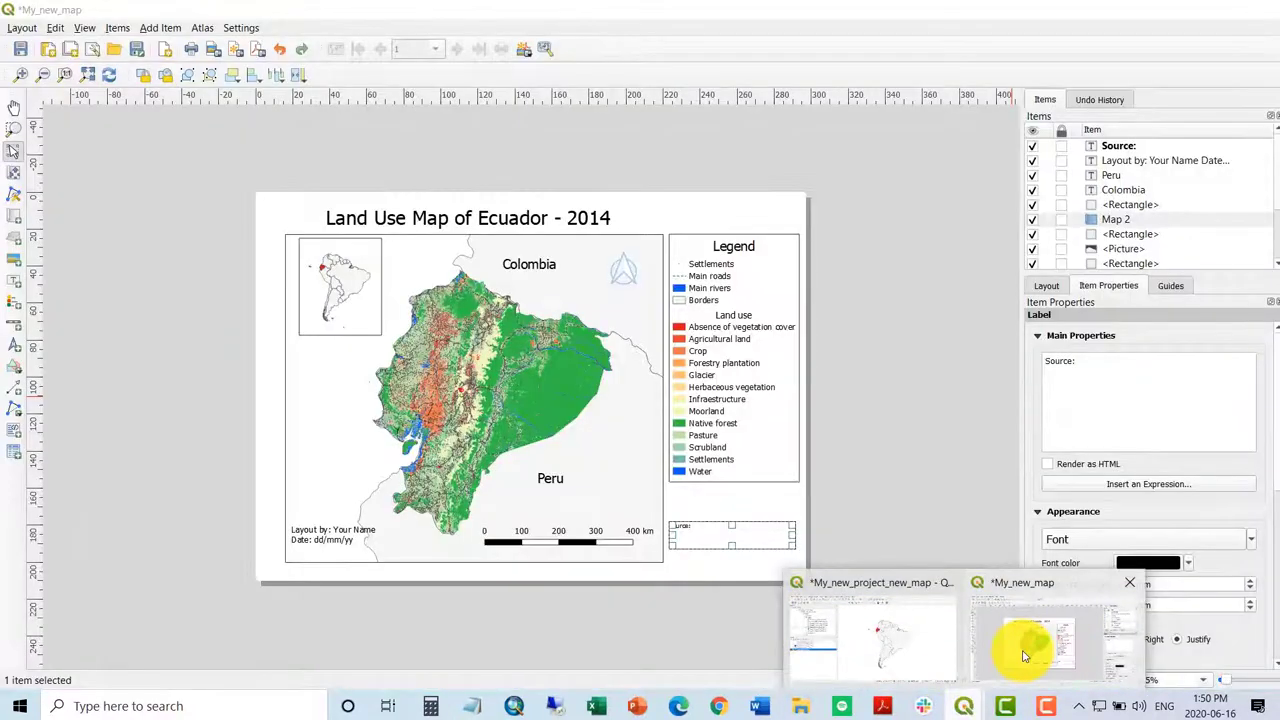
click(1024, 656)
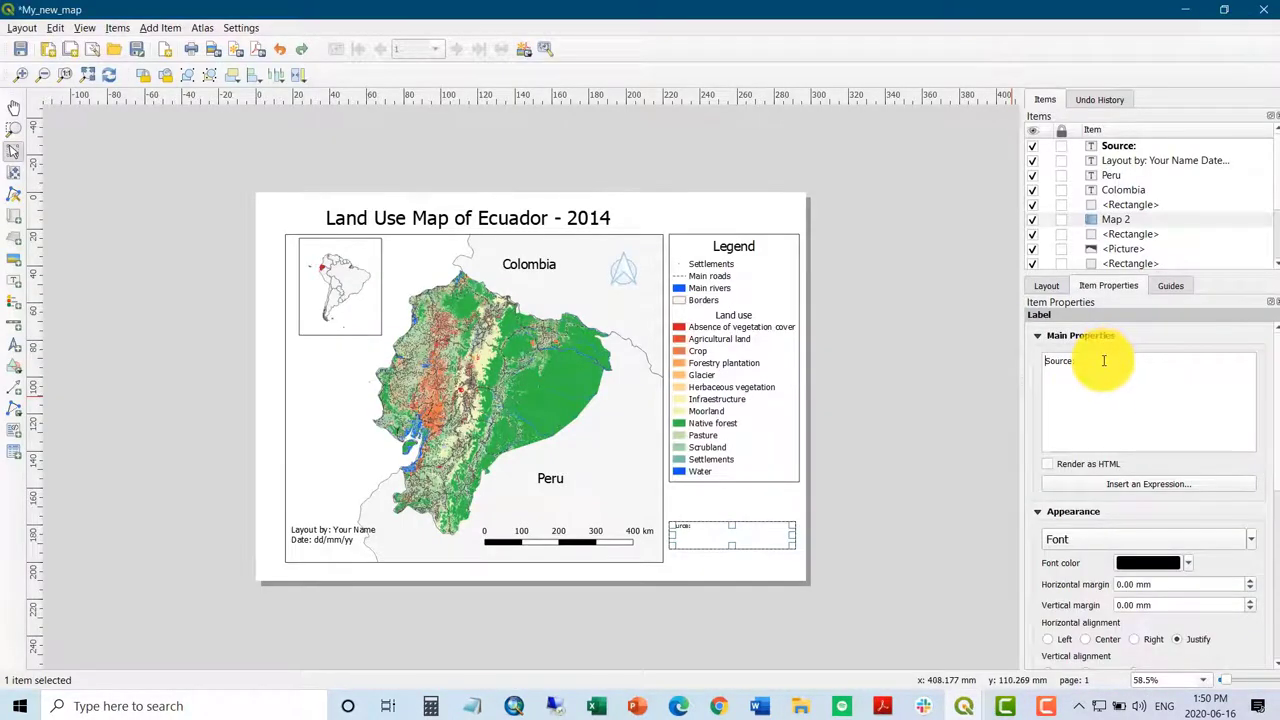
click(1104, 360)
key(ctrl+v)
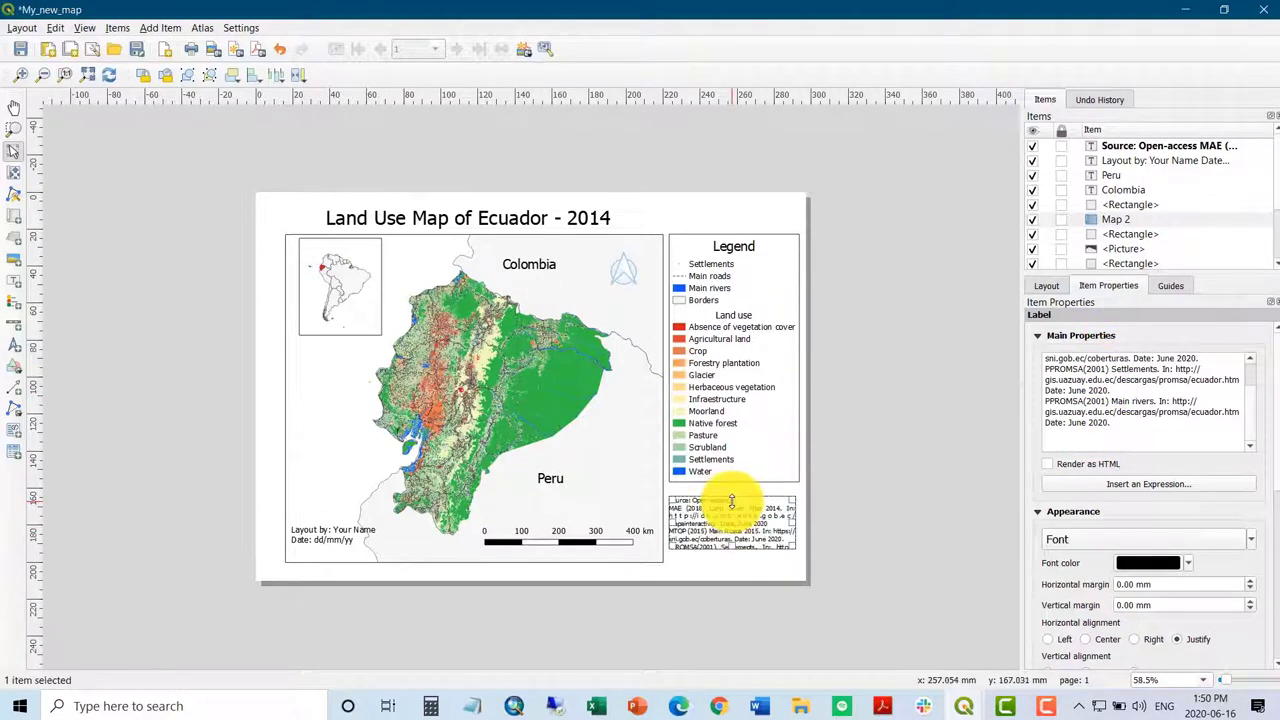
Set the source label's font size to 7 and shift the label slightly up beneath the legend.
click(1157, 533)
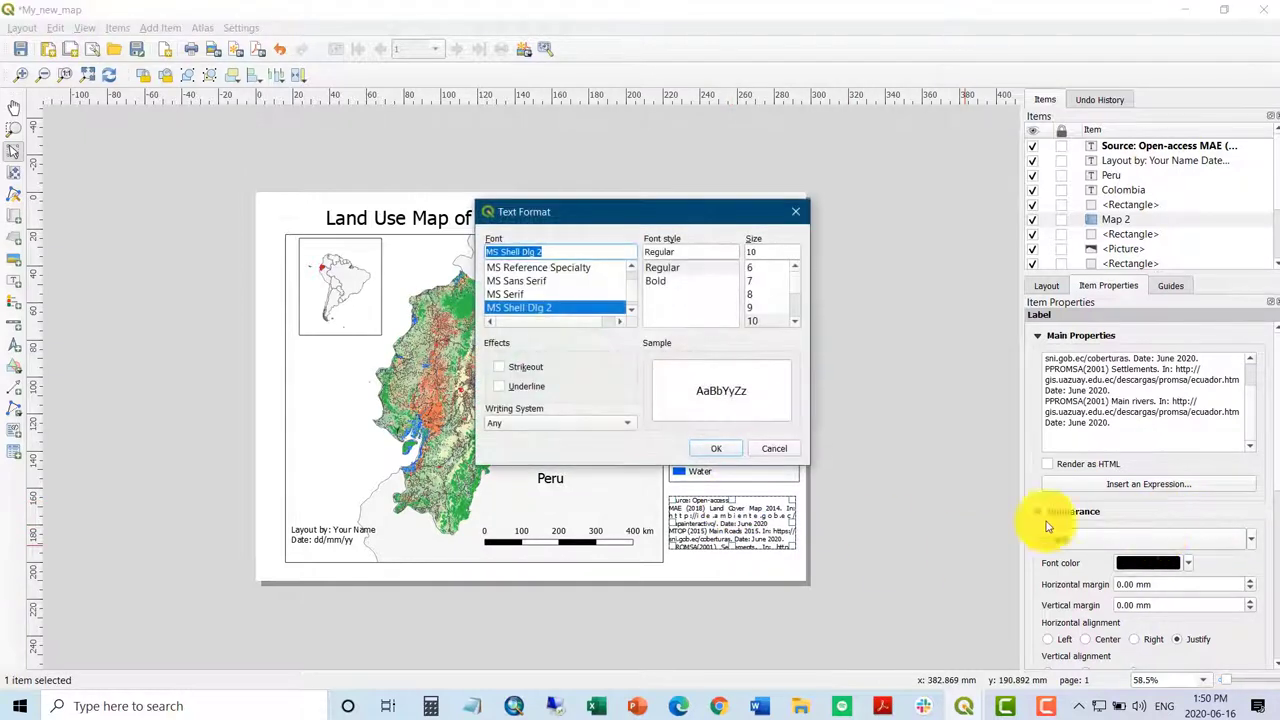
click(754, 283)
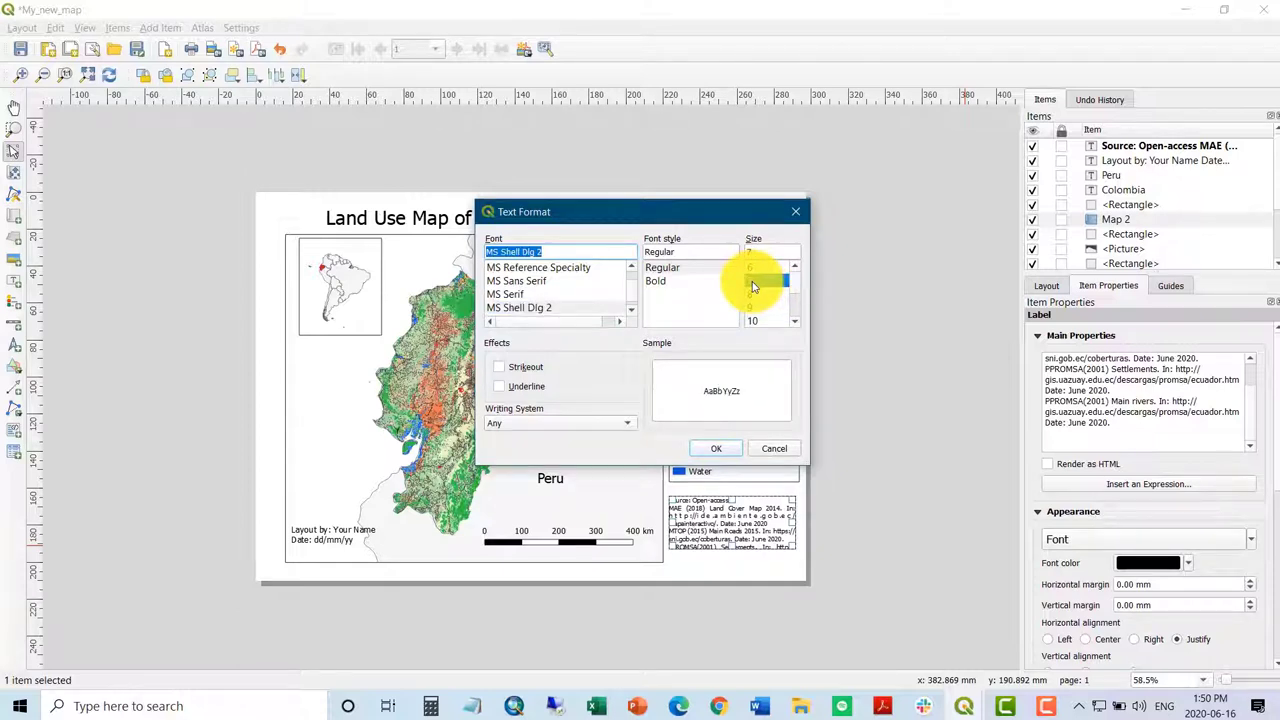
click(714, 446)
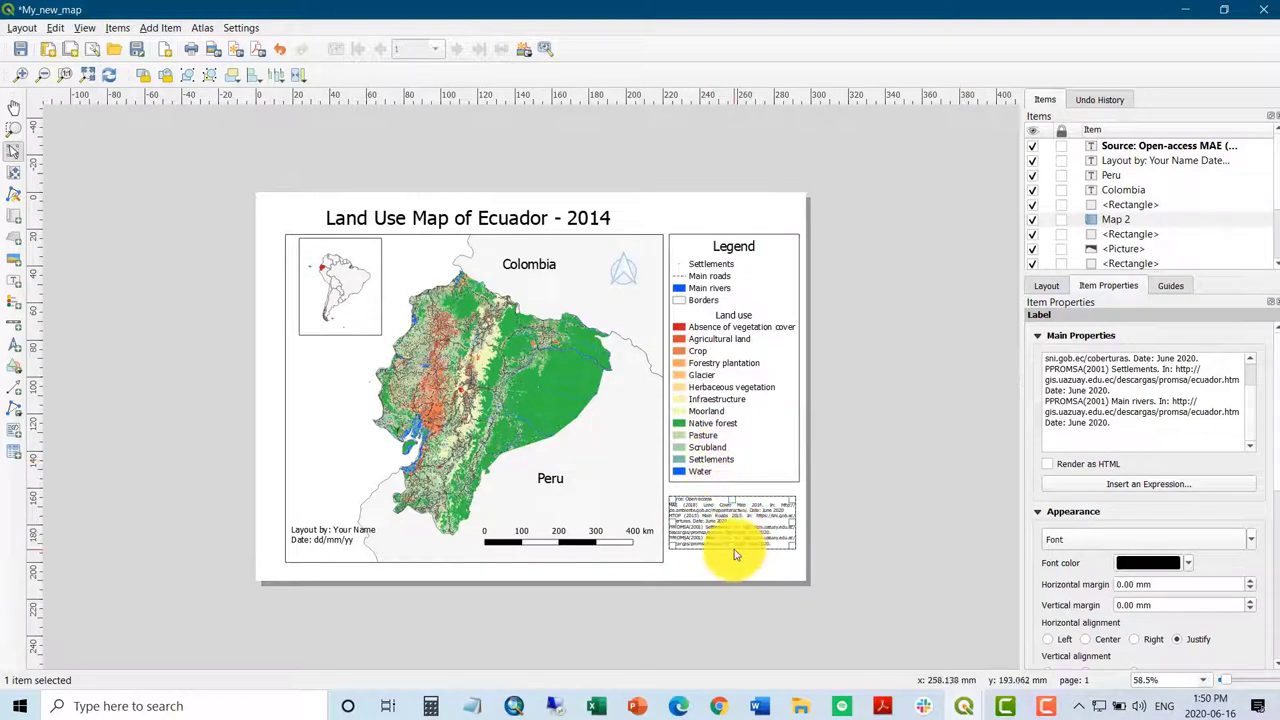
drag(728, 521, 728, 515)
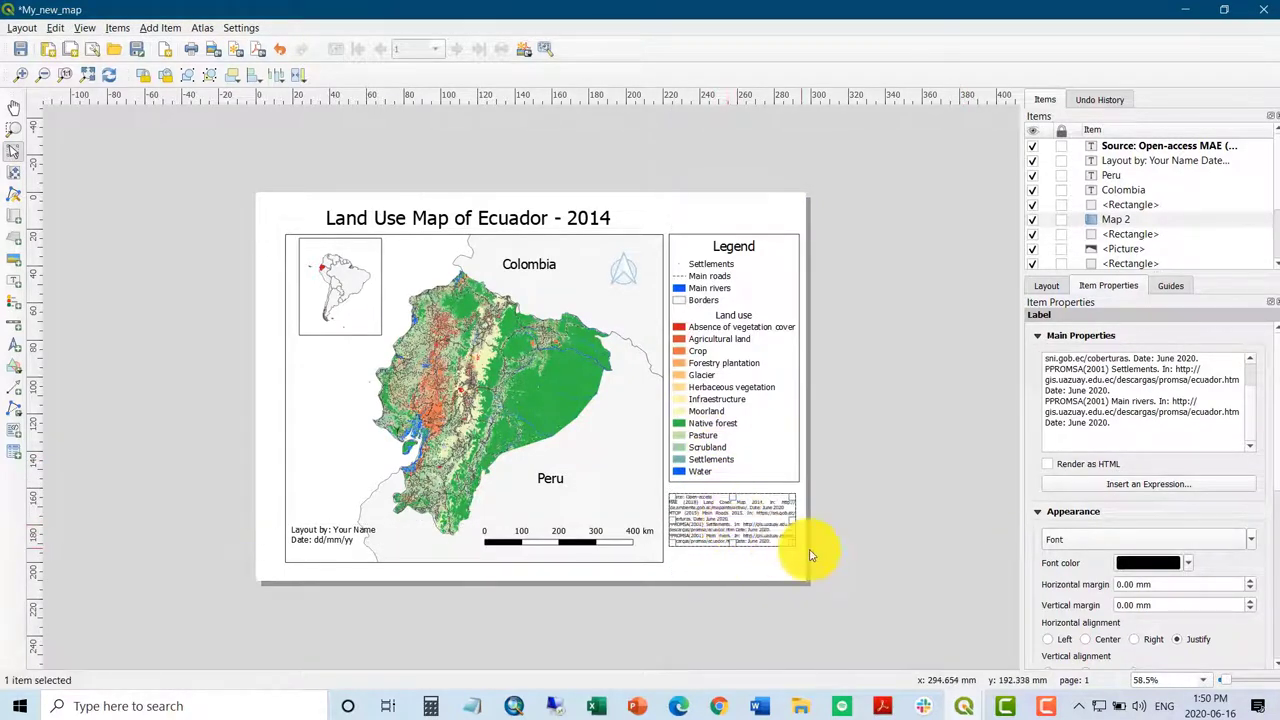
click(841, 544)
Draw a rectangle over the source label, starting at about X 223 mm, Y 163 mm, and raise its upper edge slightly.
click(14, 366)
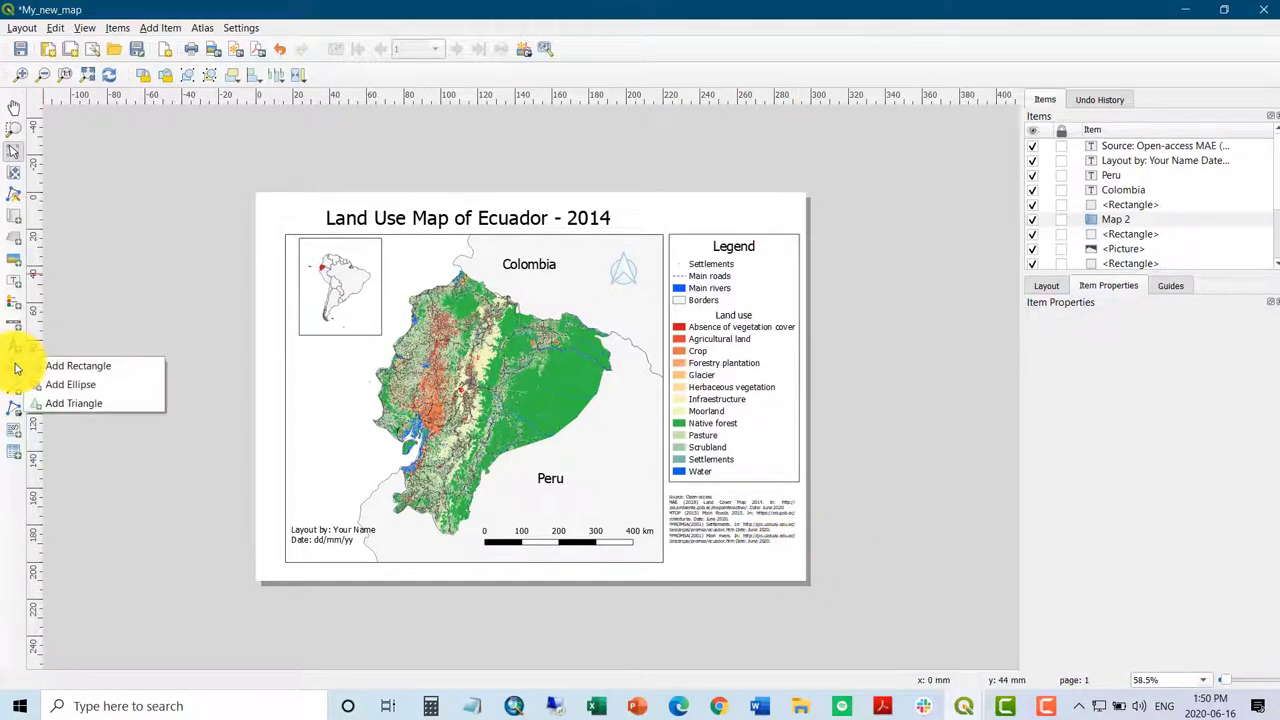
click(56, 364)
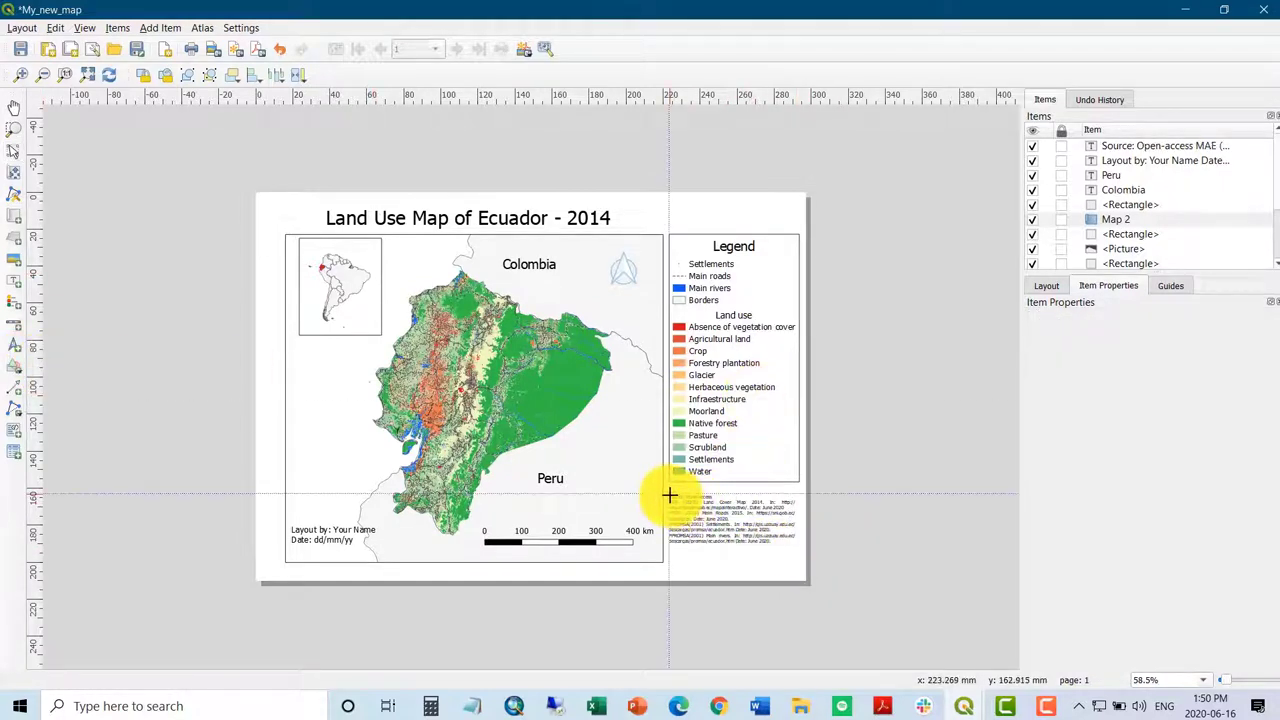
drag(666, 494, 799, 549)
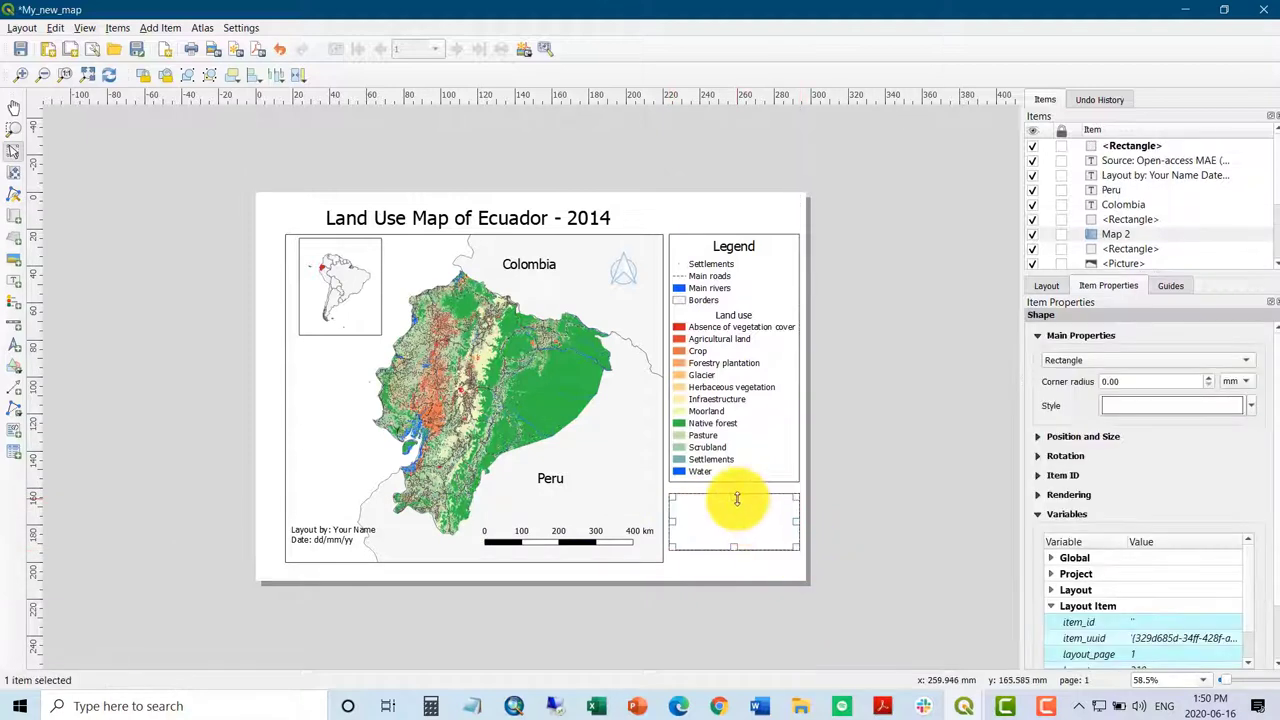
drag(737, 497, 736, 494)
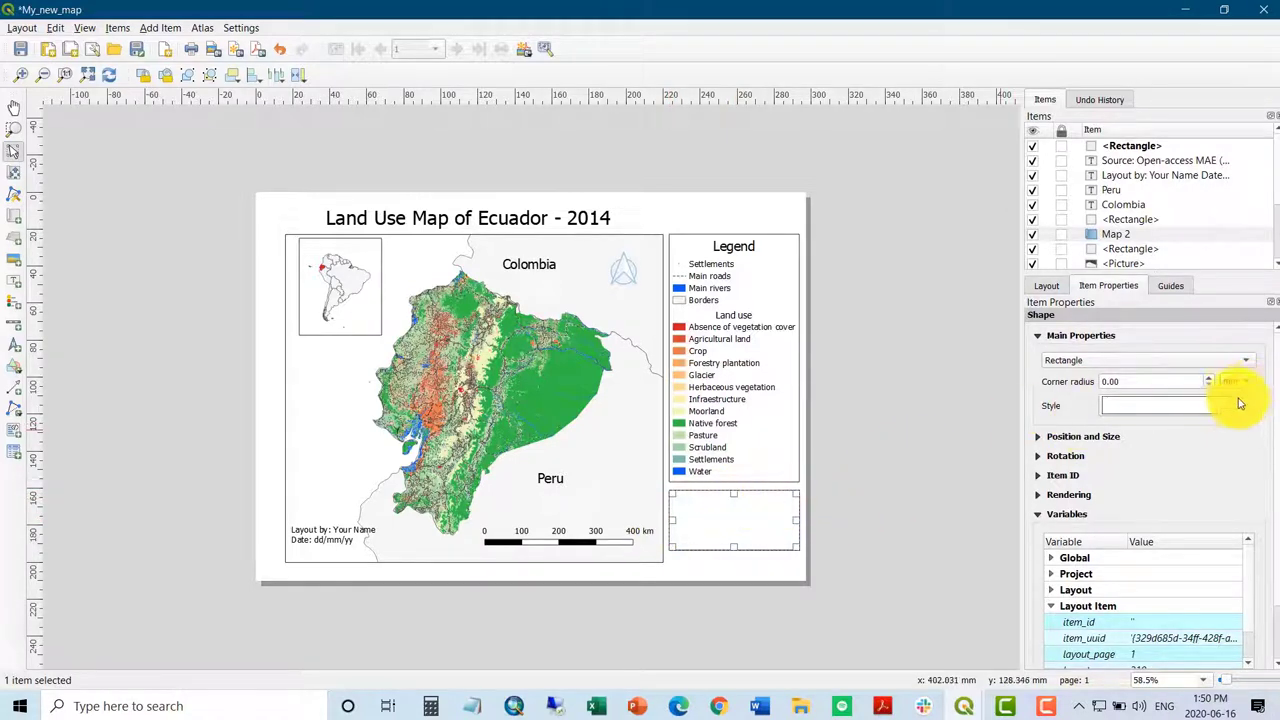
Give the source rectangle's simple fill a transparent fill color and adjust its left edge around the reference text.
click(1247, 408)
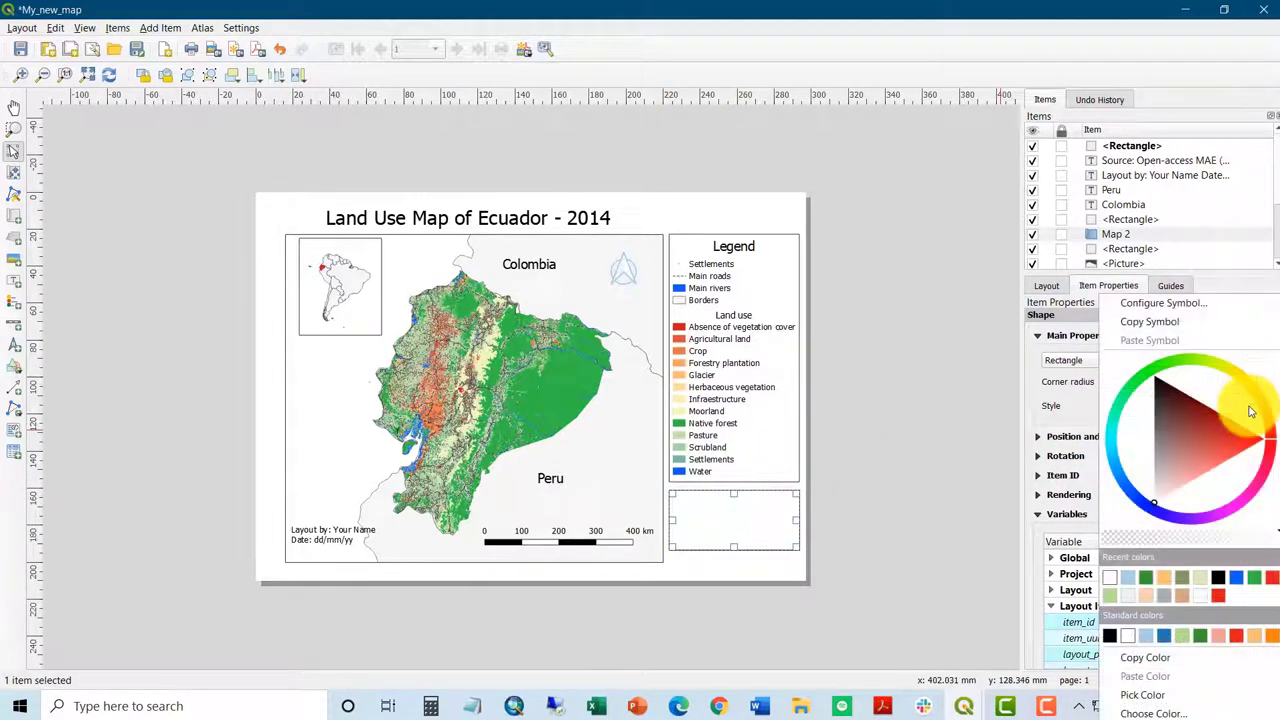
click(1178, 302)
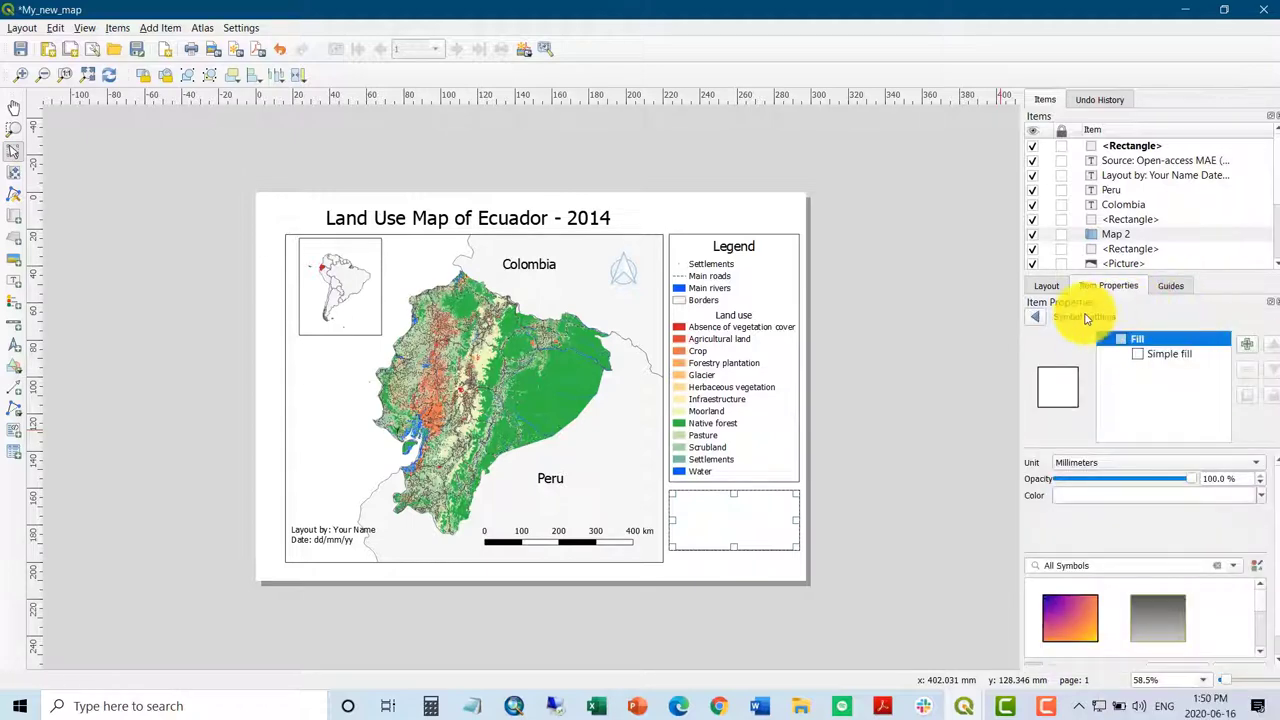
click(1147, 357)
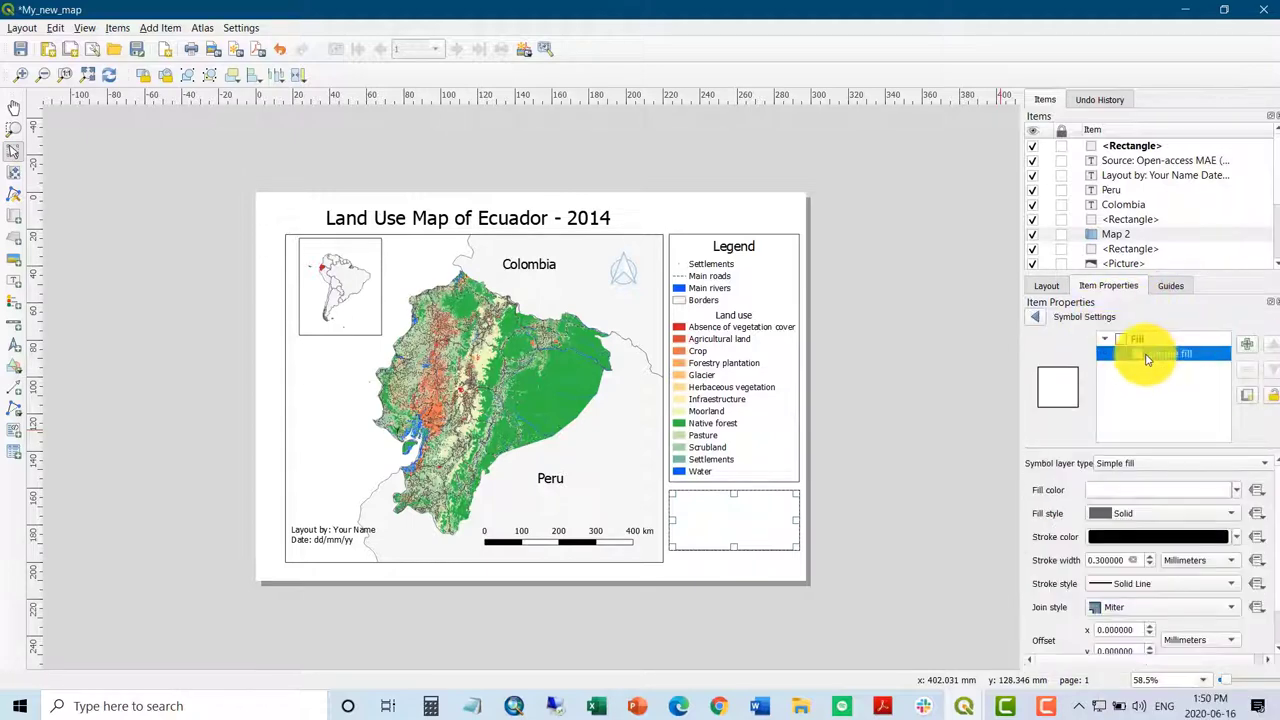
click(1236, 489)
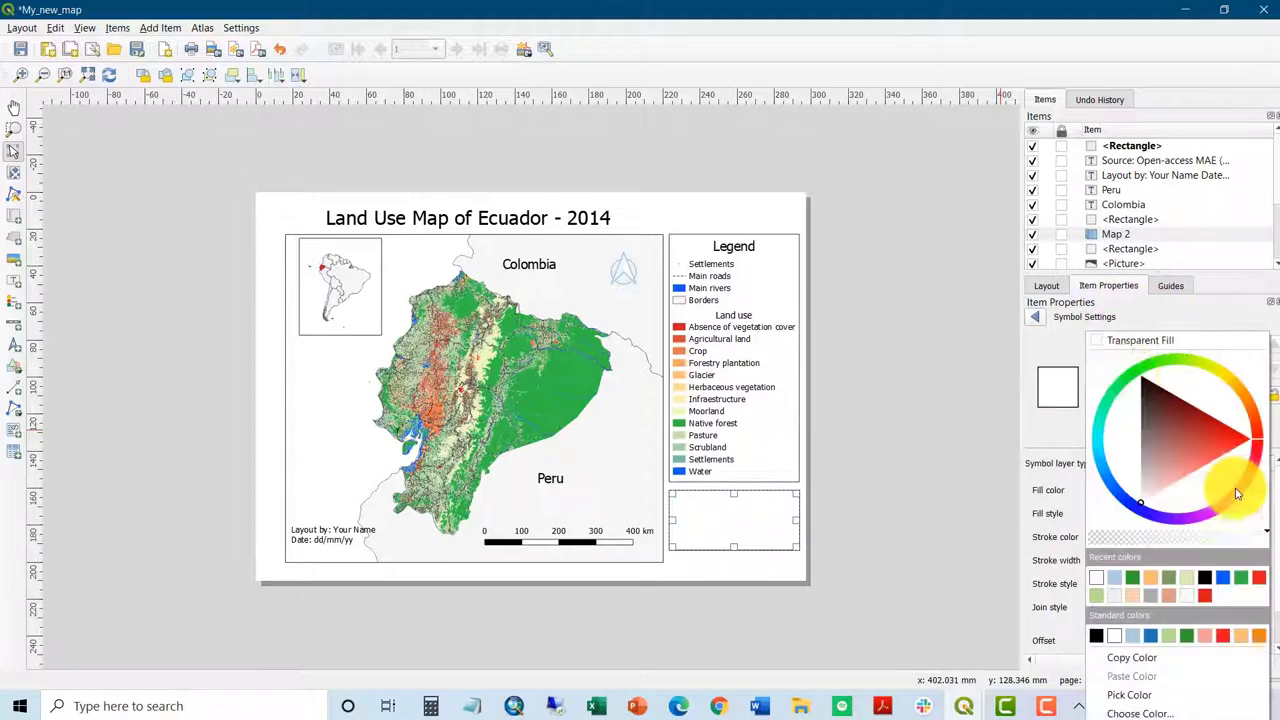
click(1120, 341)
click(993, 400)
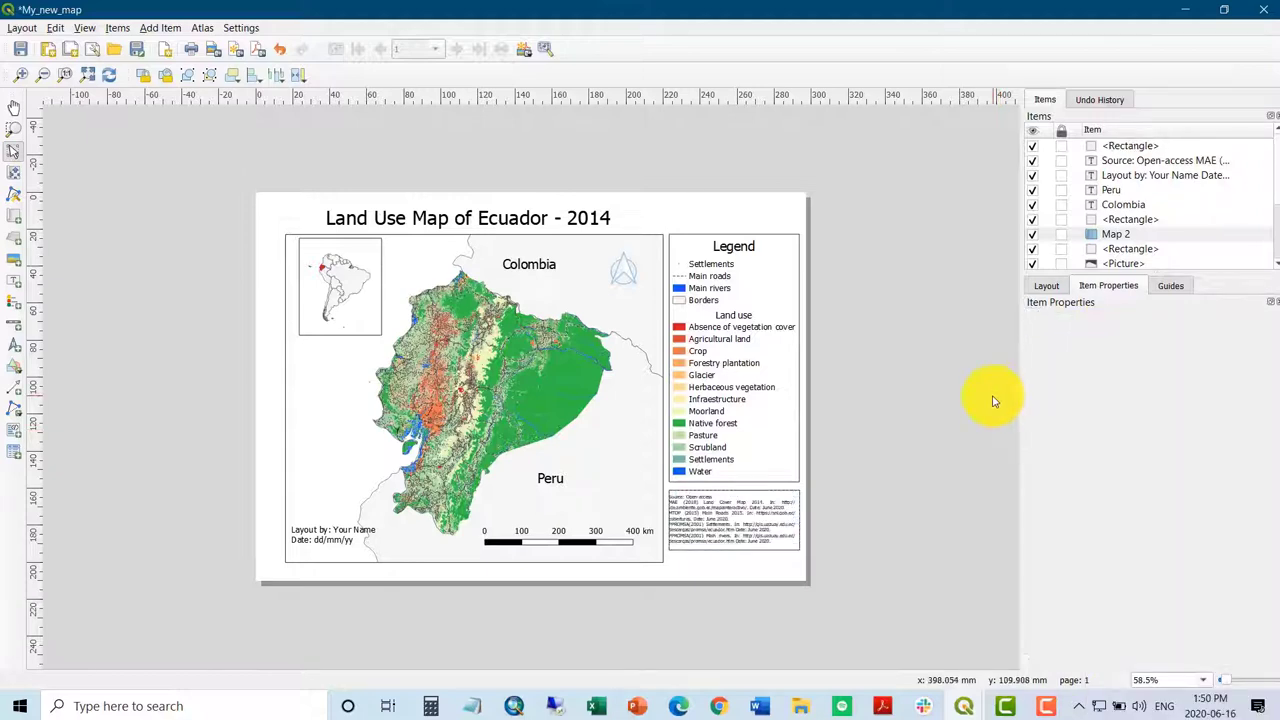
click(728, 553)
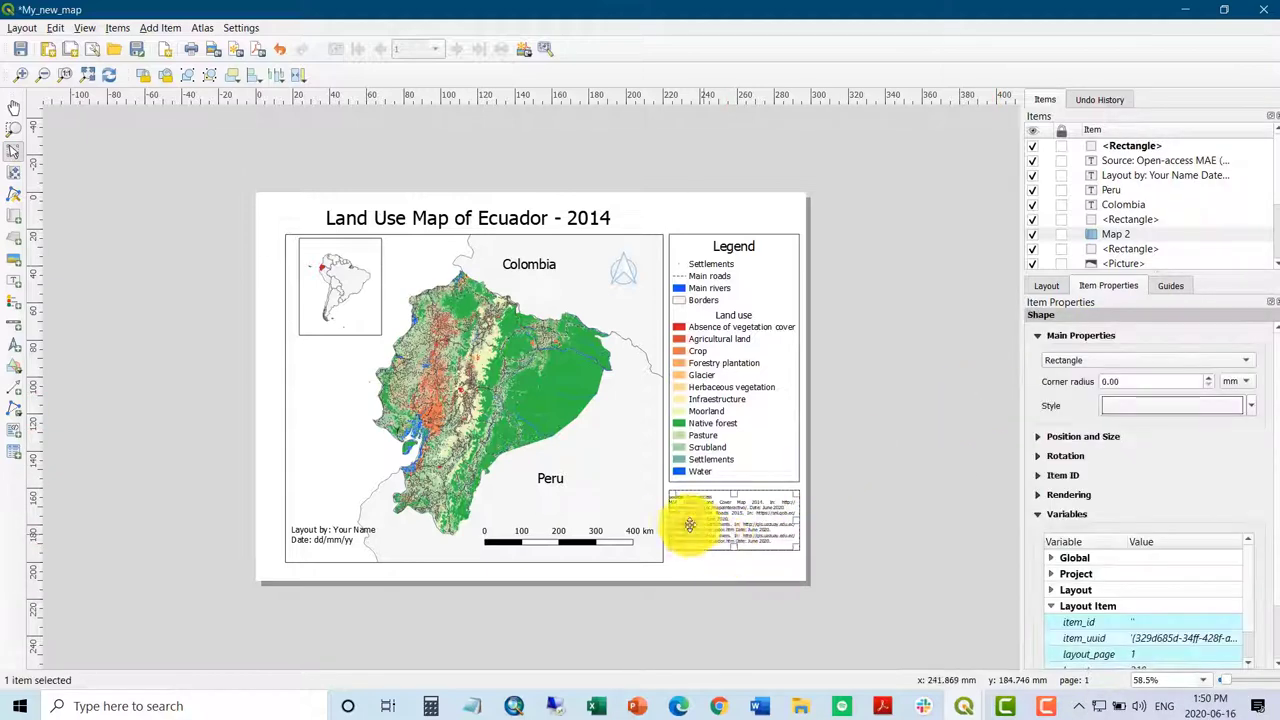
drag(670, 519, 663, 517)
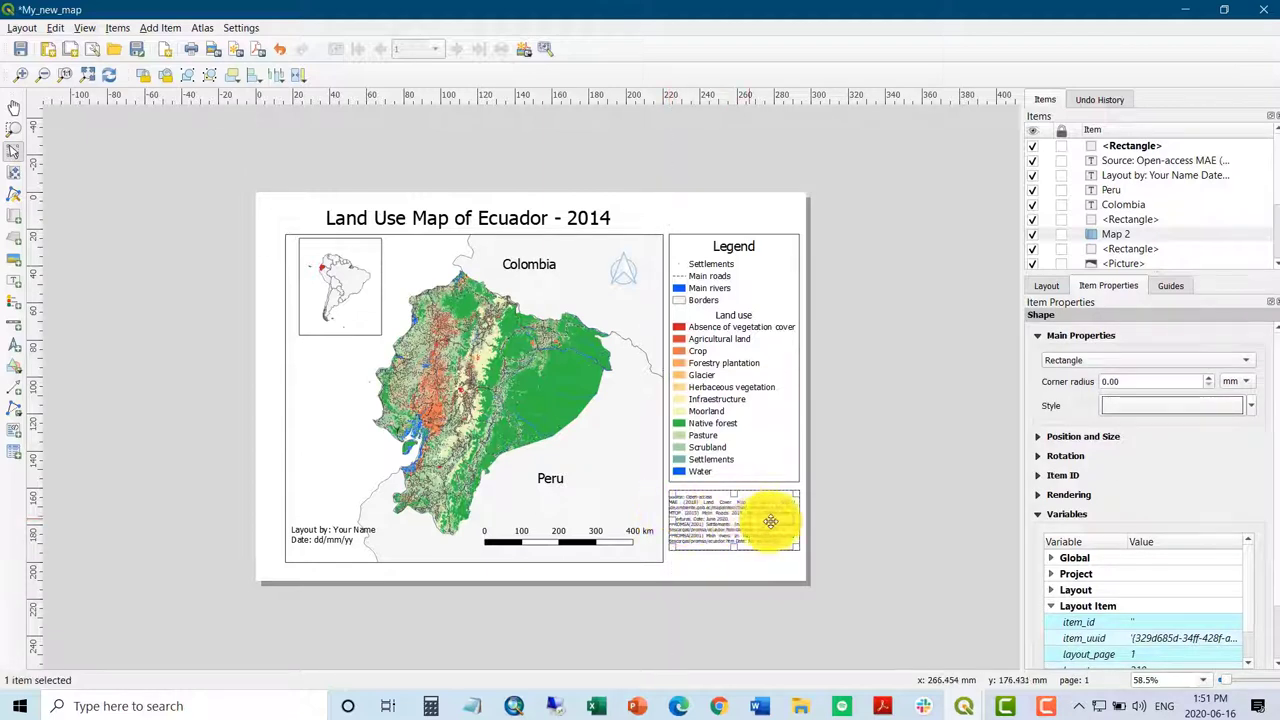
Deselect the source rectangle and save the project.
click(821, 523)
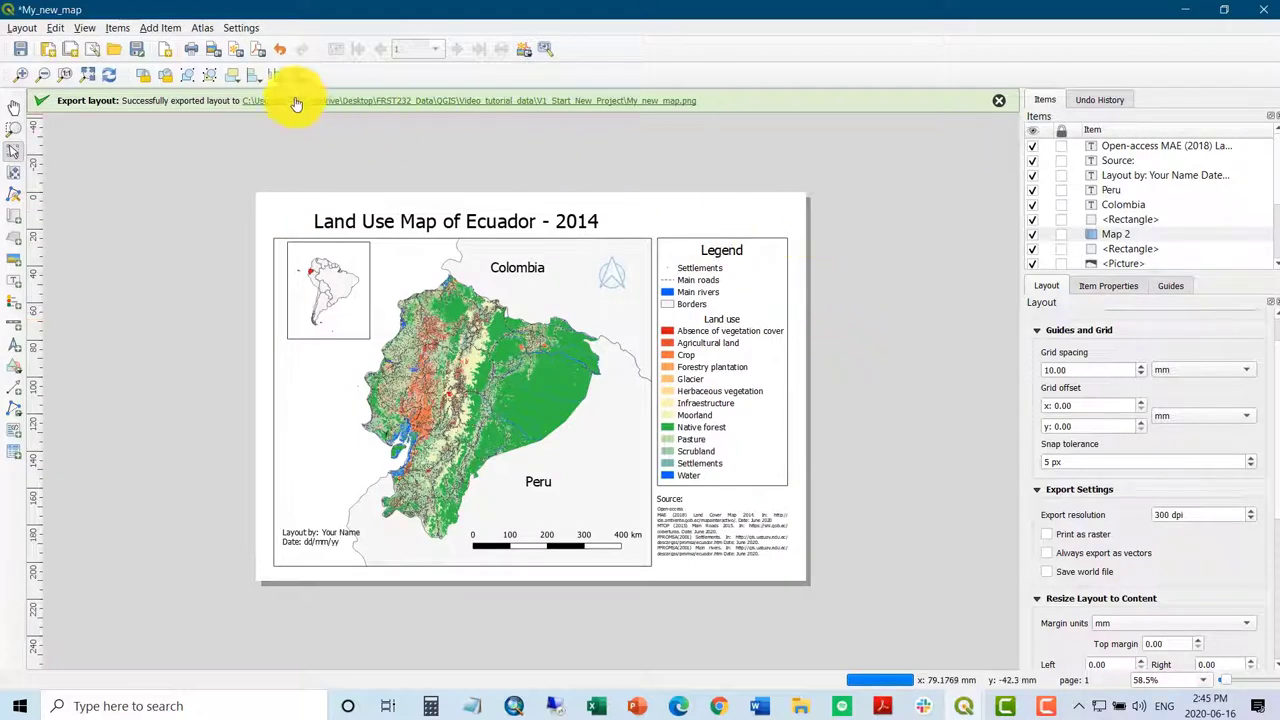
click(22, 28)
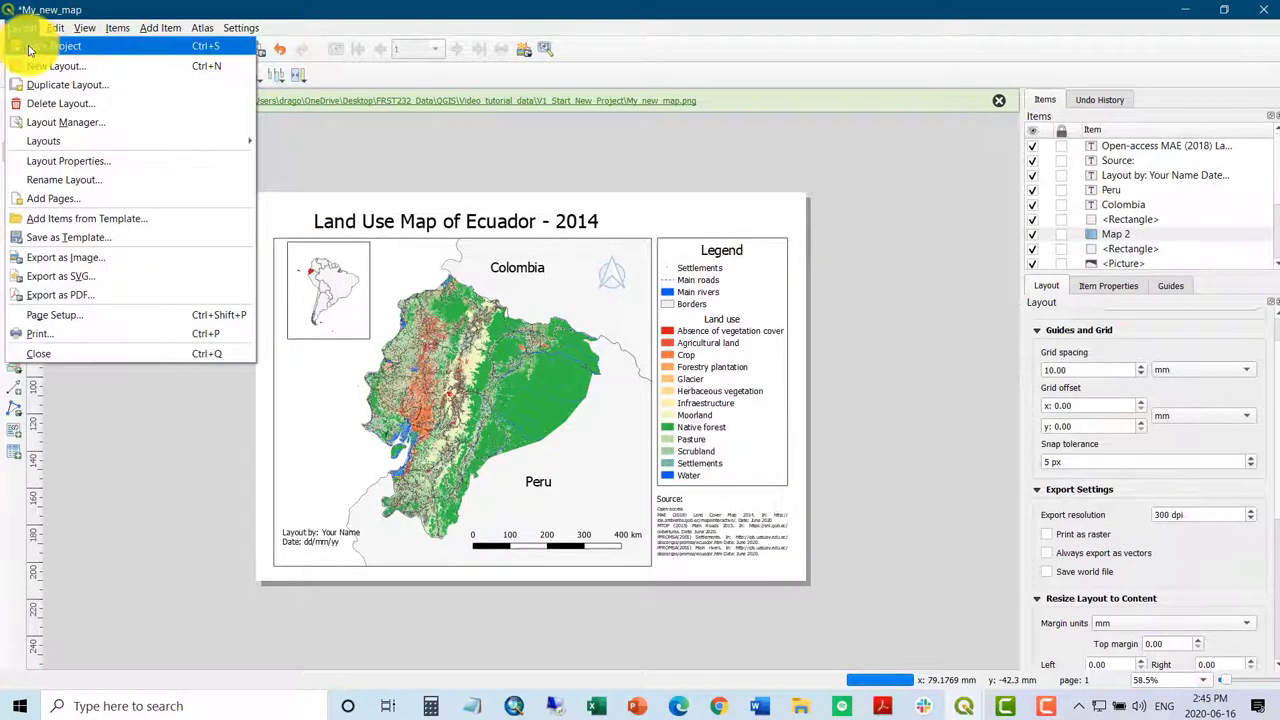
click(30, 50)
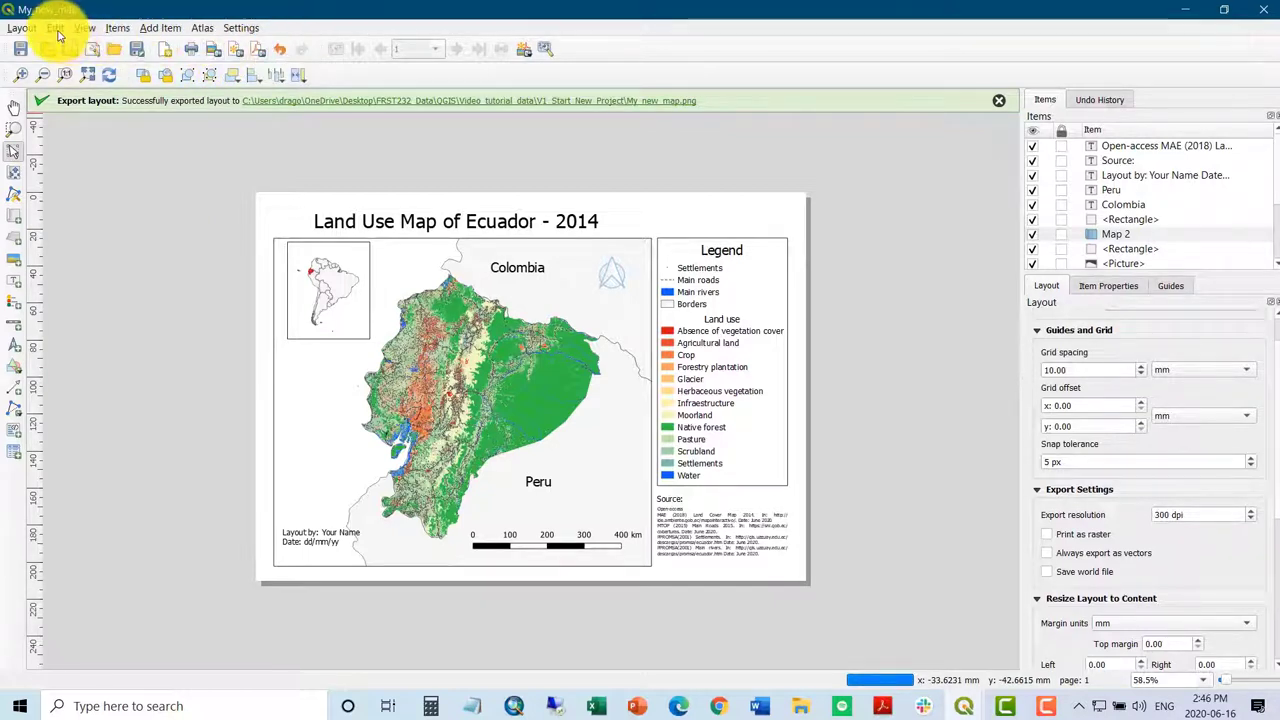
Set the page setup to Letter paper in landscape orientation, trying A4 and portrait along the way.
click(24, 28)
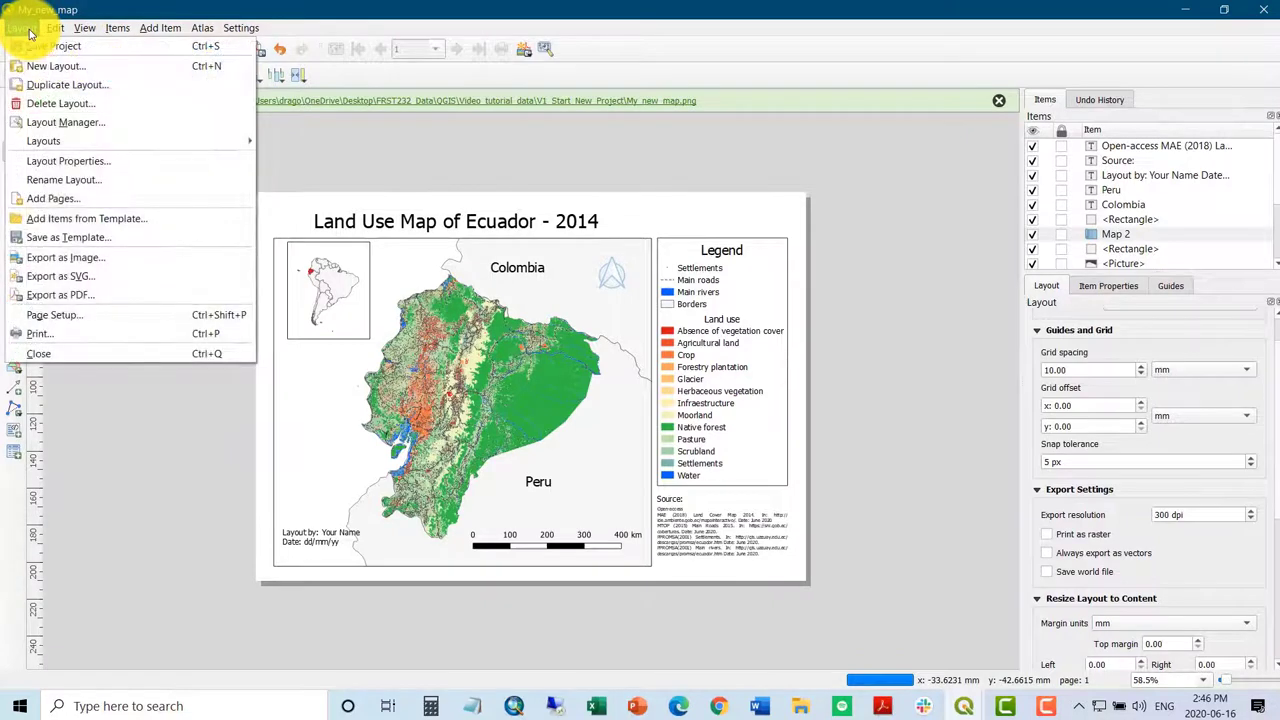
click(108, 320)
click(338, 246)
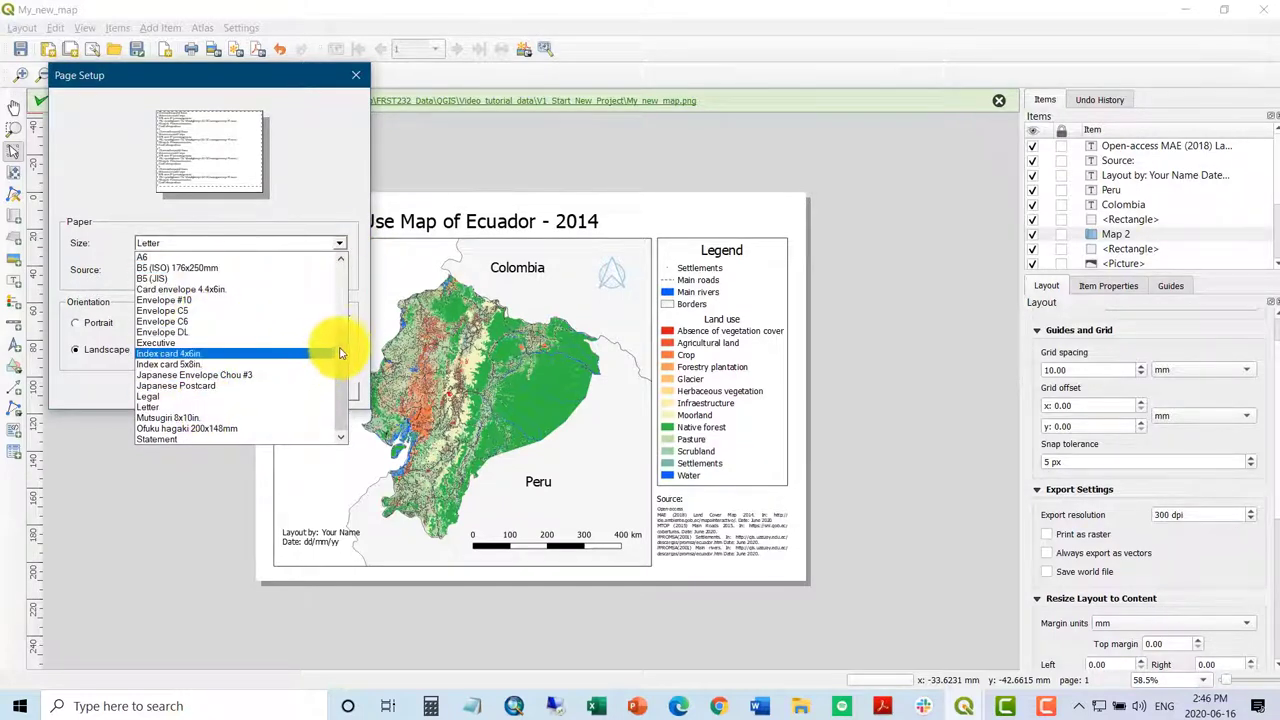
scroll(335, 330, up, 2)
click(225, 303)
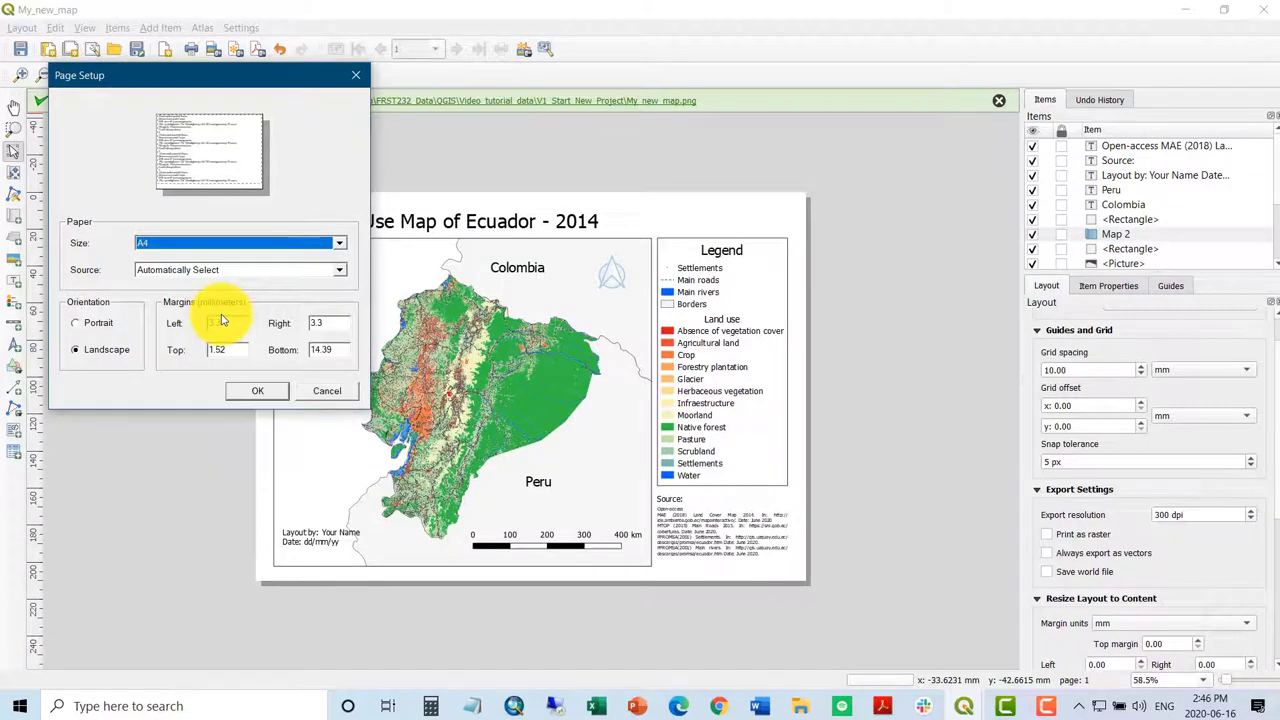
click(300, 243)
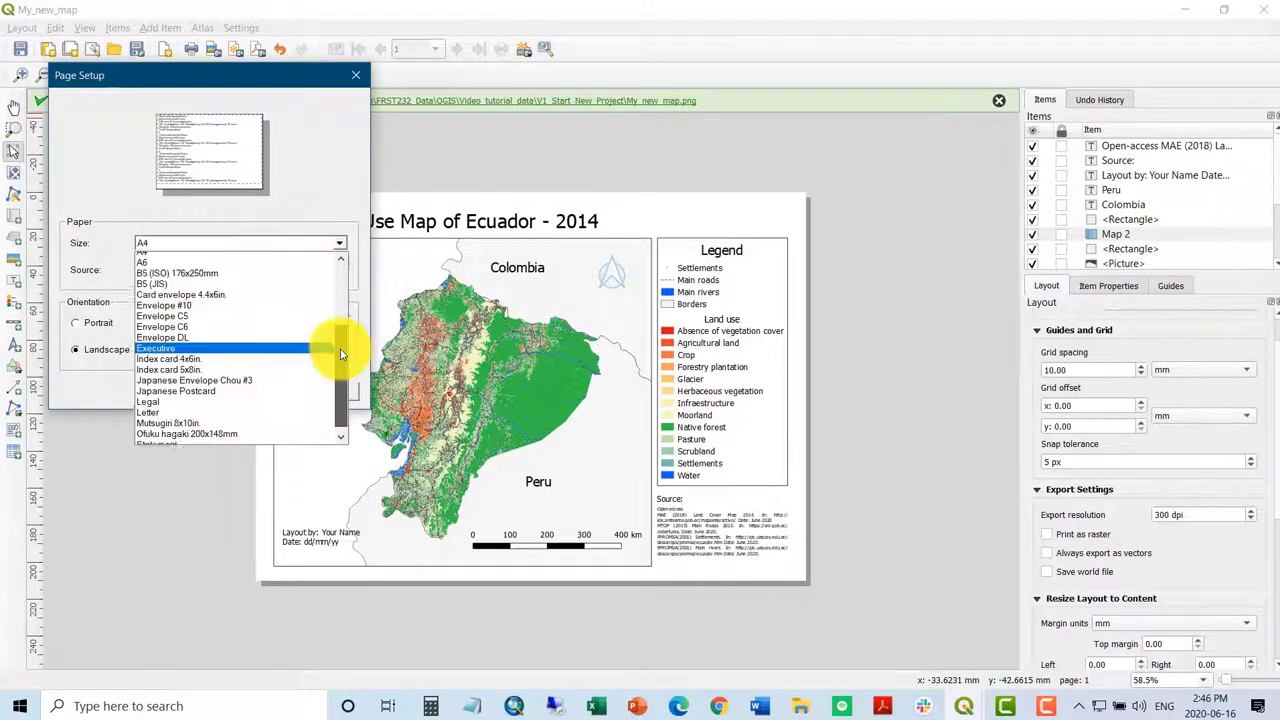
click(200, 407)
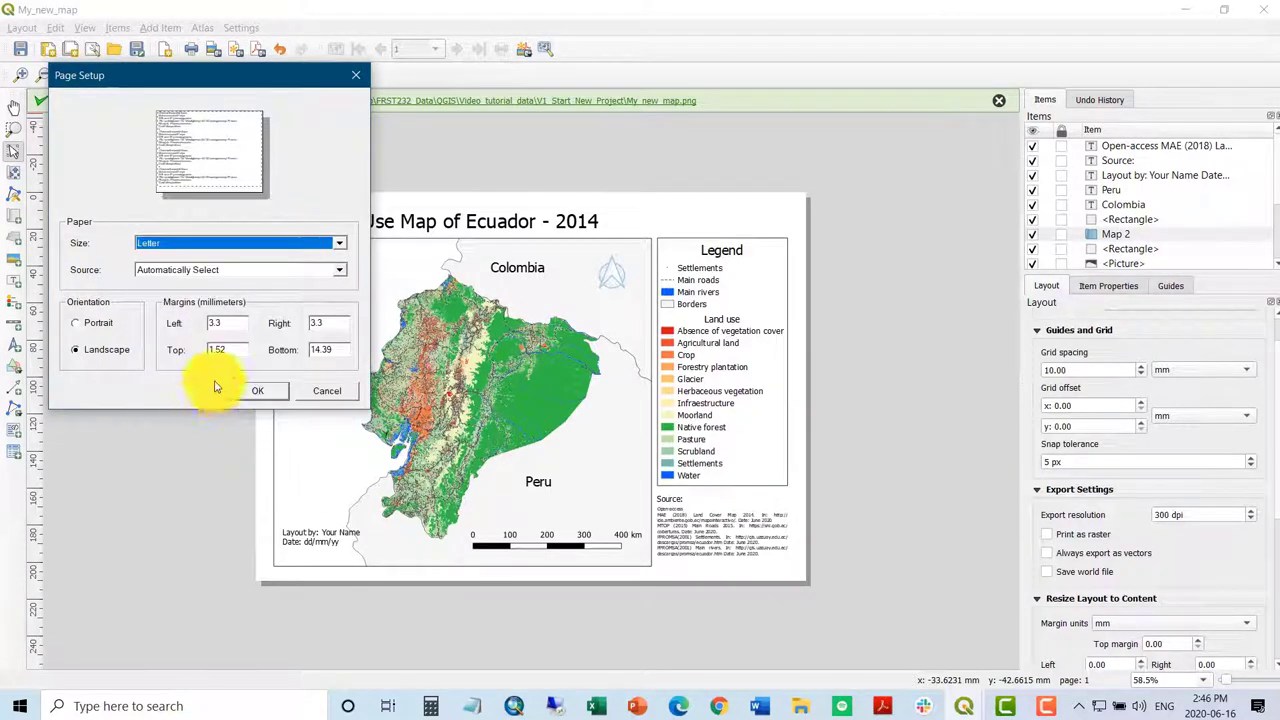
click(74, 328)
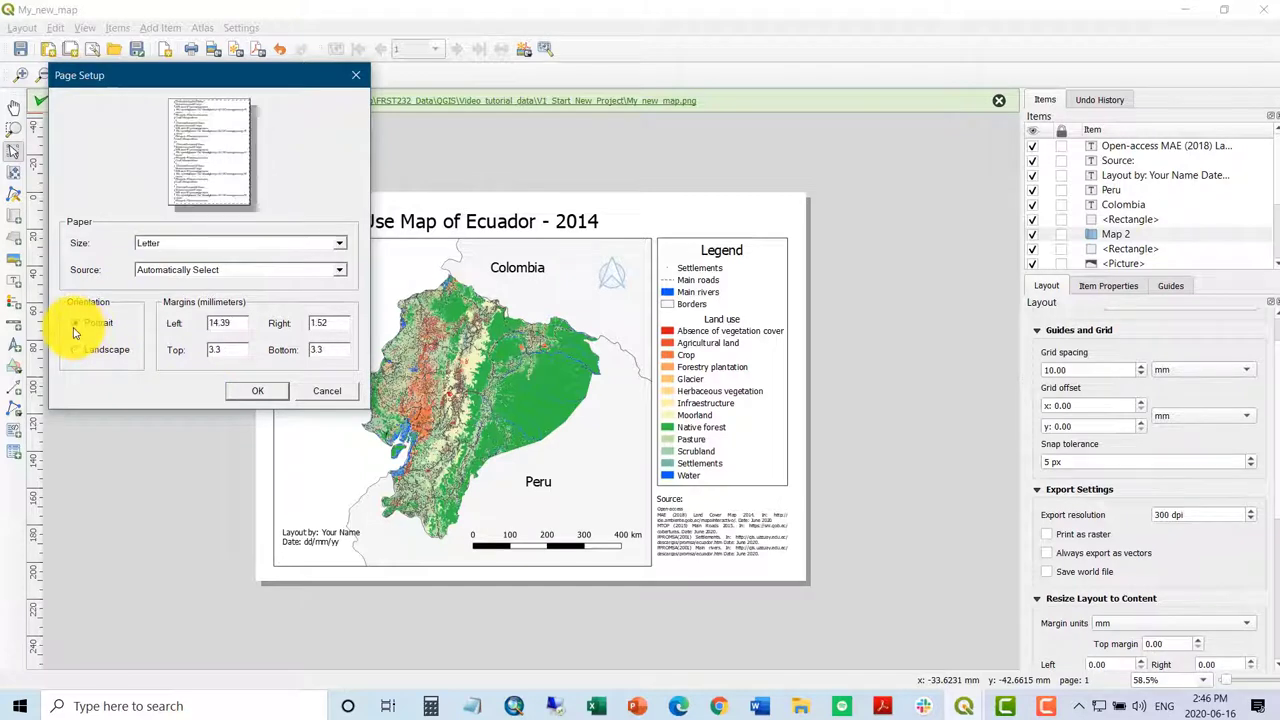
click(77, 352)
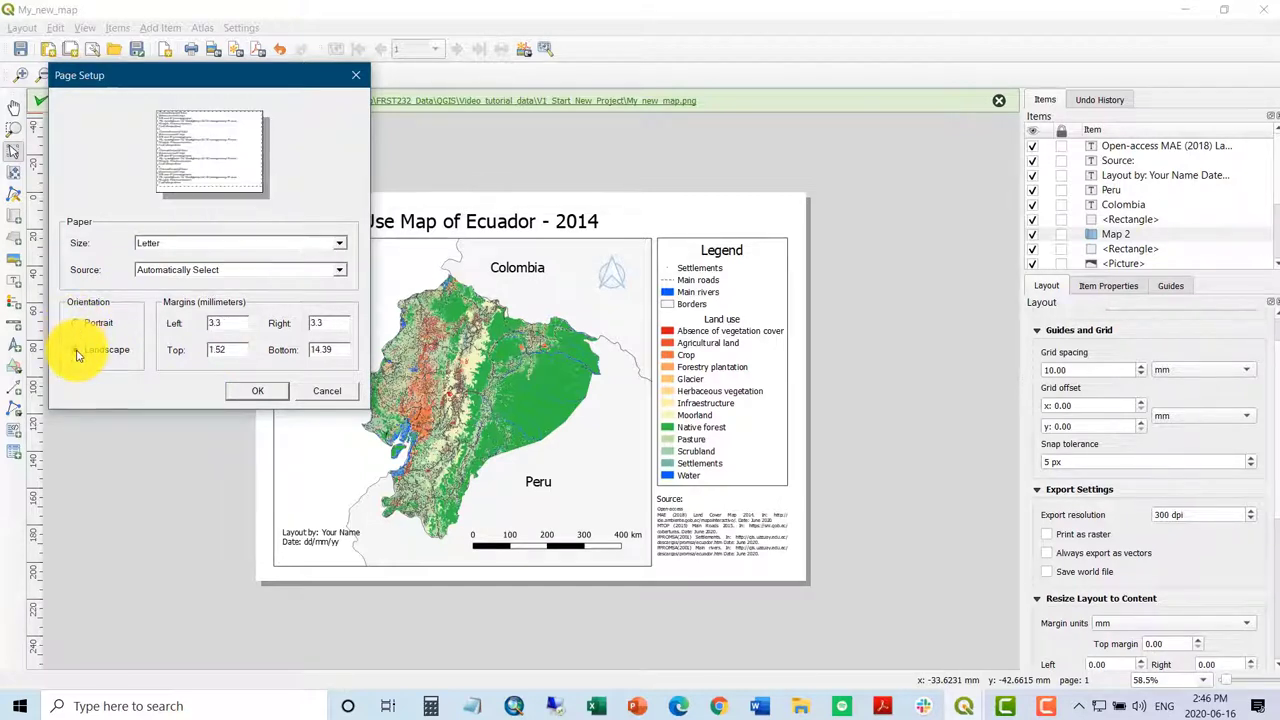
click(260, 390)
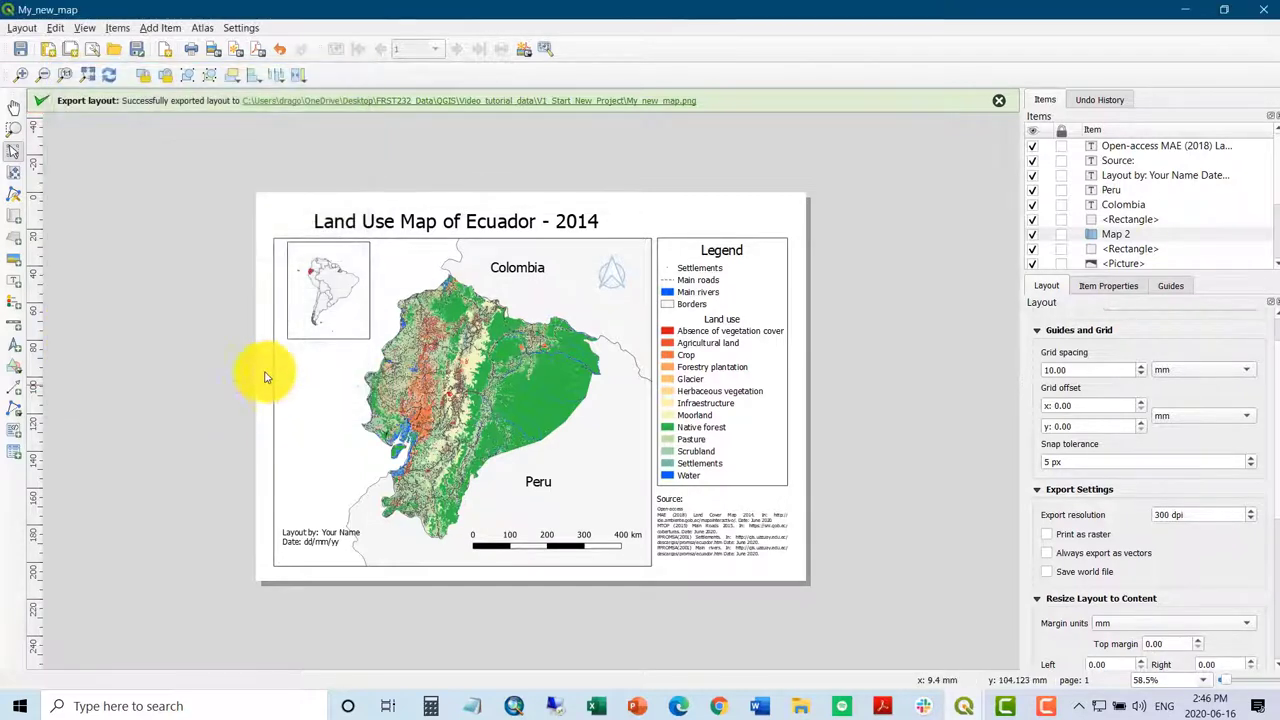
Export the layout as a PNG image named My_new_map_layout in the V1_Start_New_Project folder at 300 dpi.
click(211, 50)
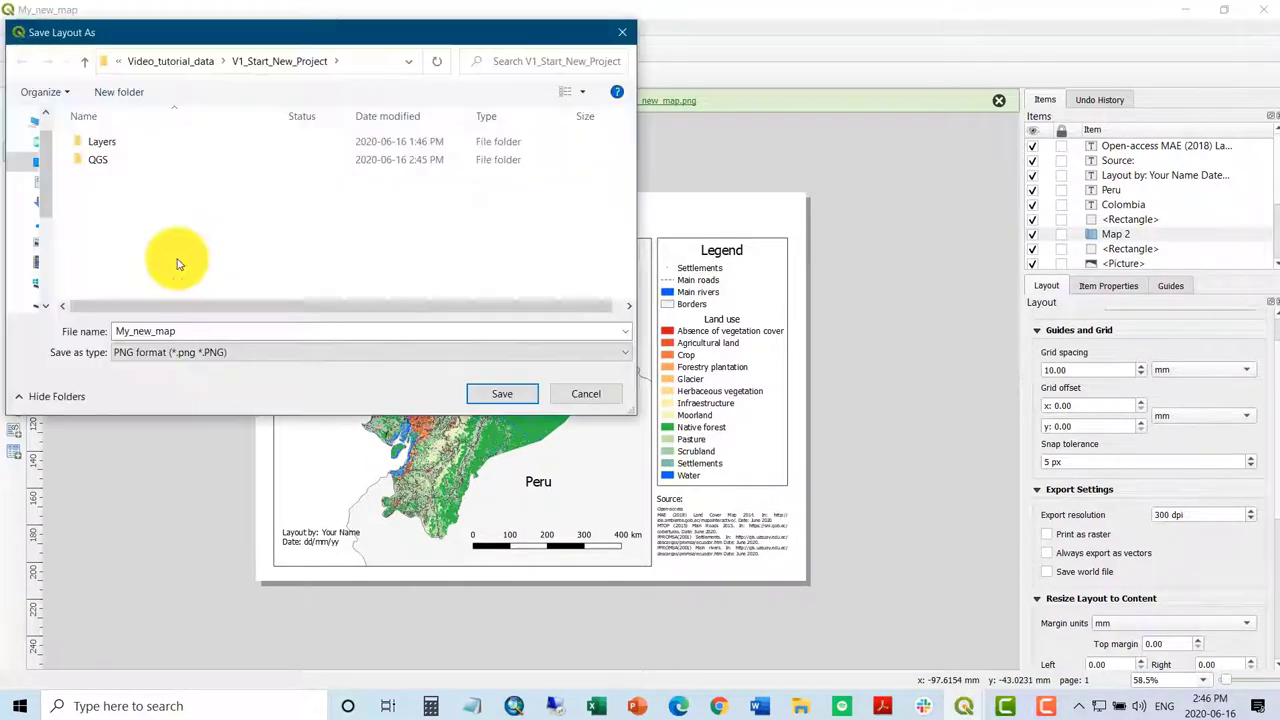
click(231, 336)
click(188, 334)
text(_layout)
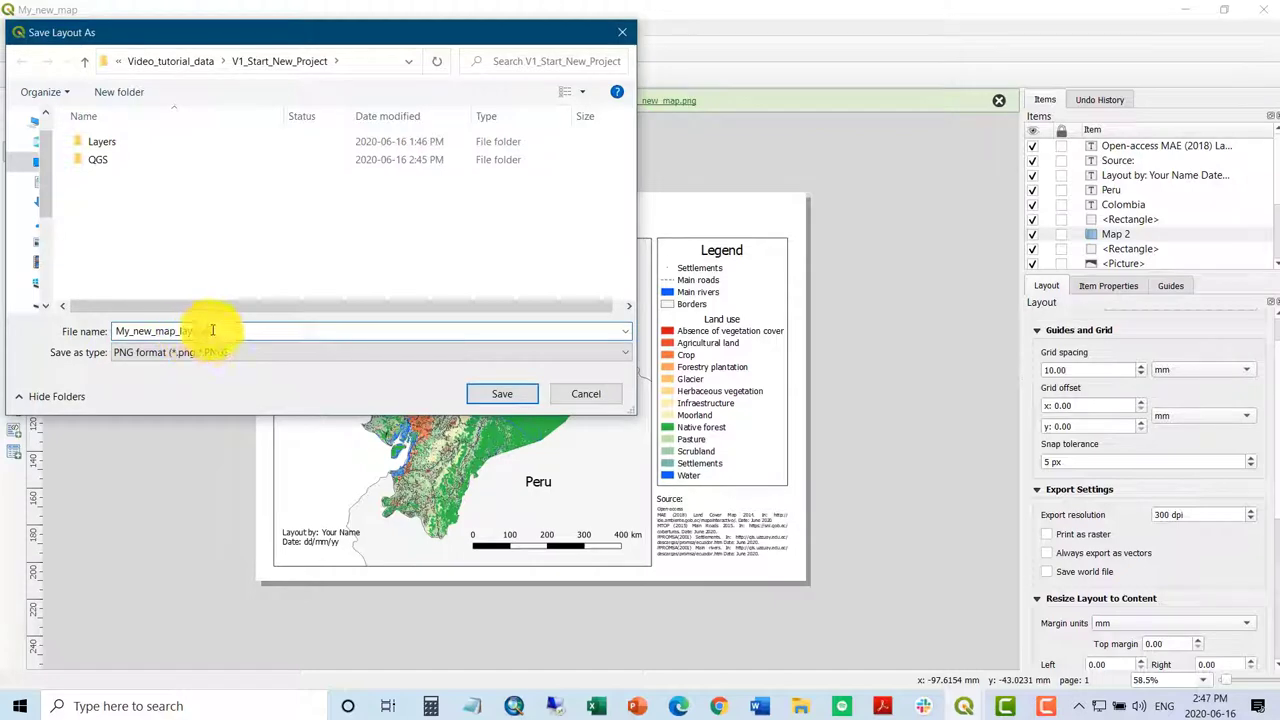
click(498, 396)
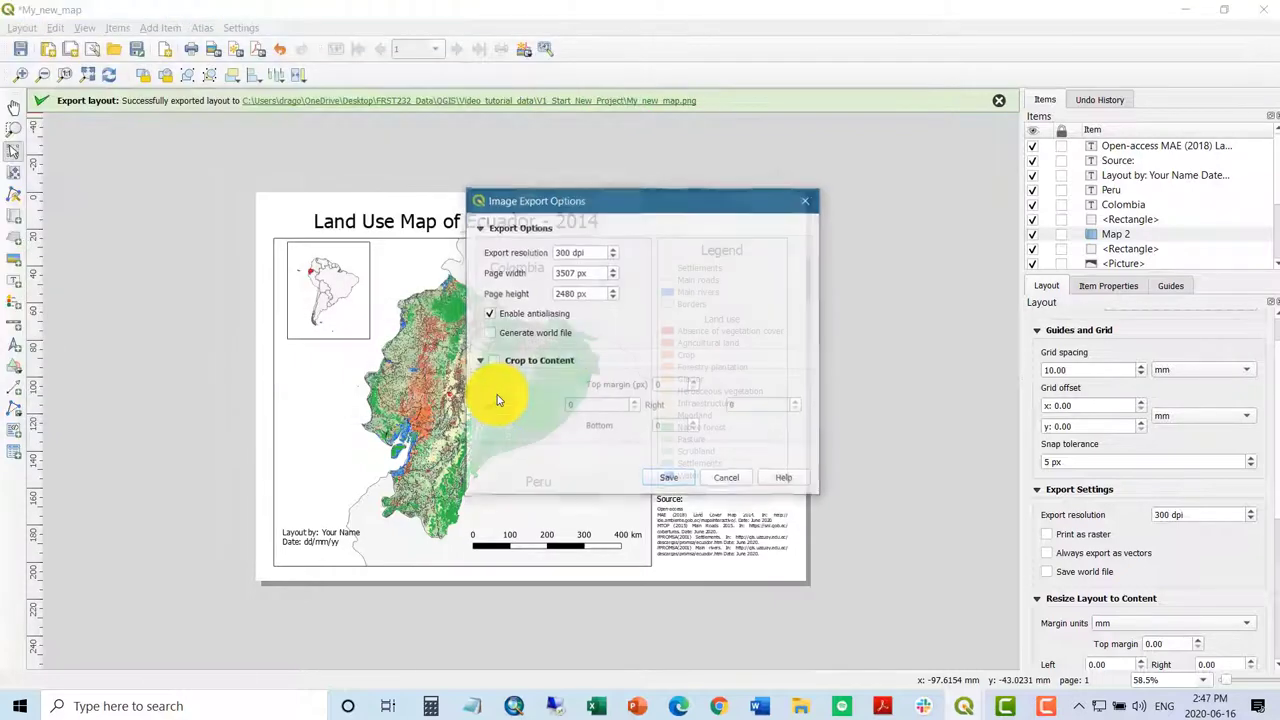
click(683, 489)
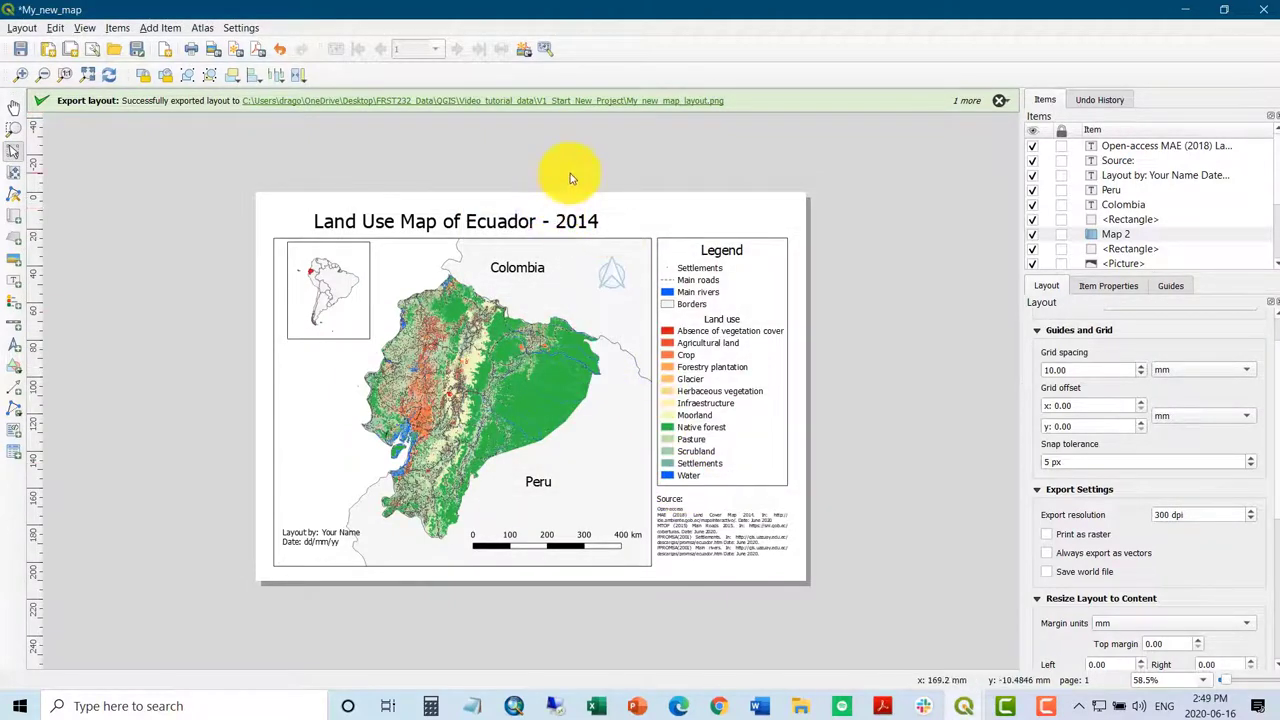
Switch to File Explorer, browse from FRST232_Data through QGIS and Video_tutorial_data to V1_Start_New_Project, and open the exported My_new_map_layout image.
click(1185, 10)
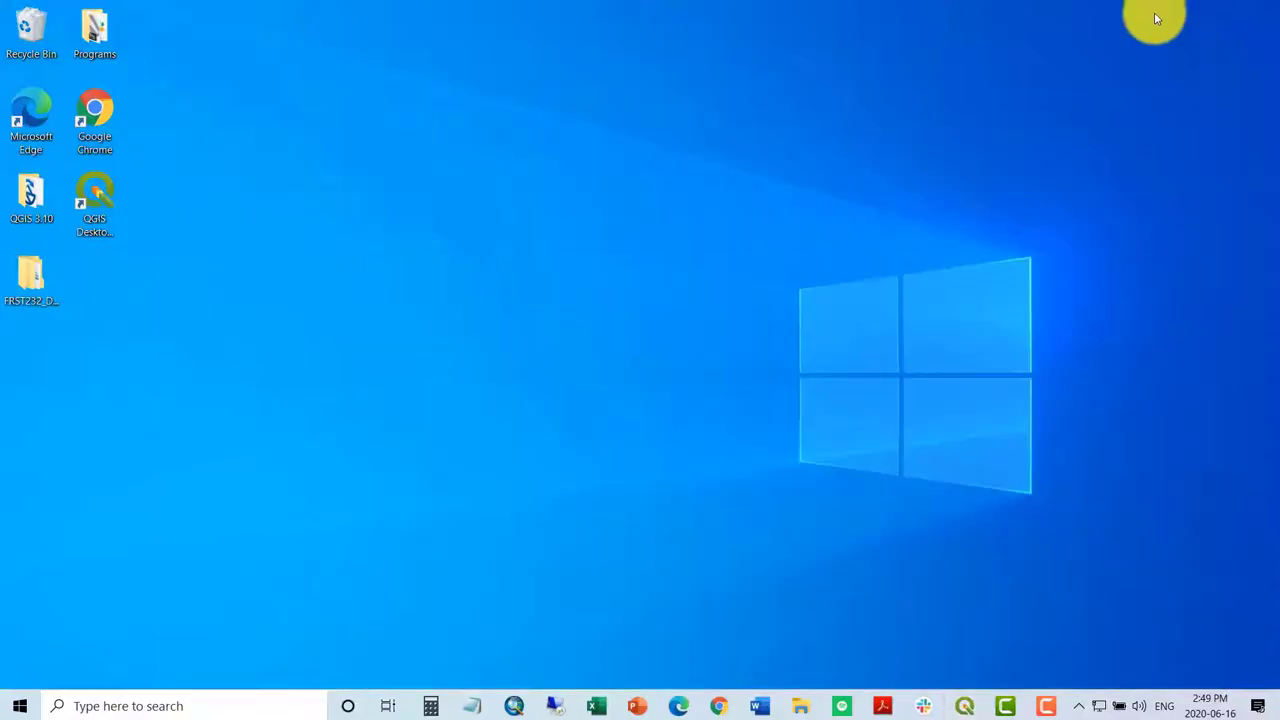
double_click(38, 292)
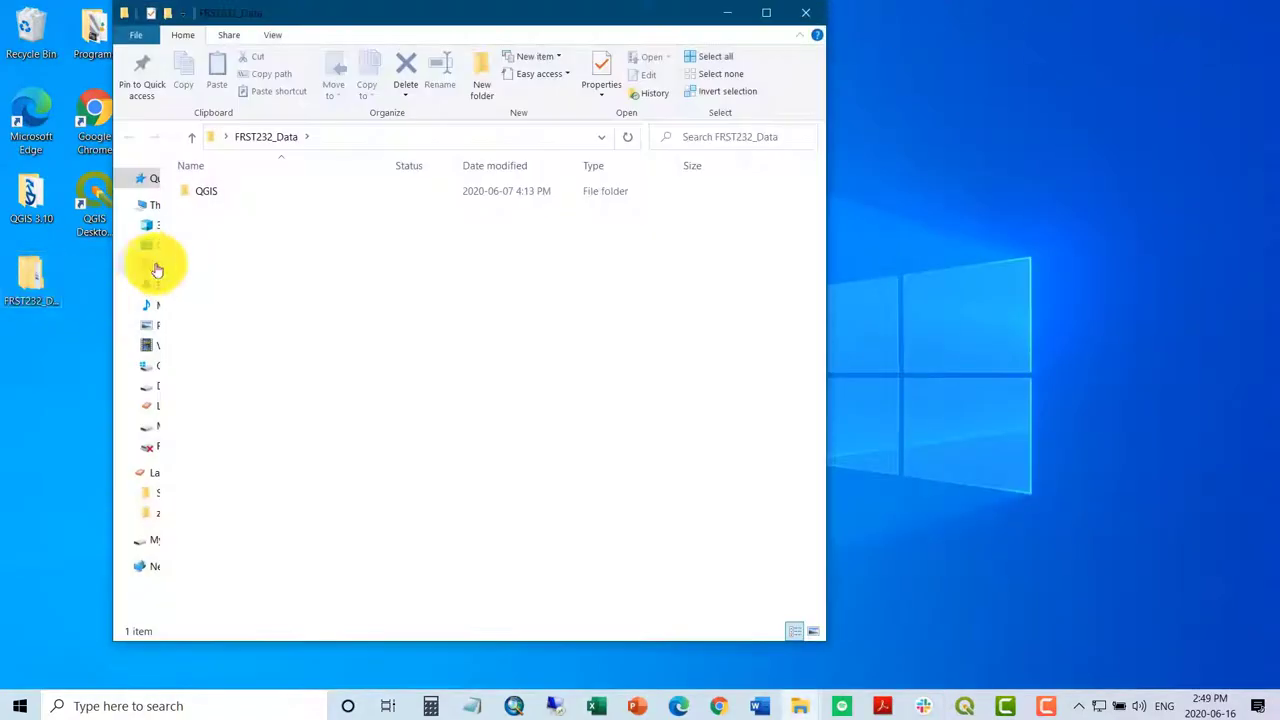
double_click(224, 194)
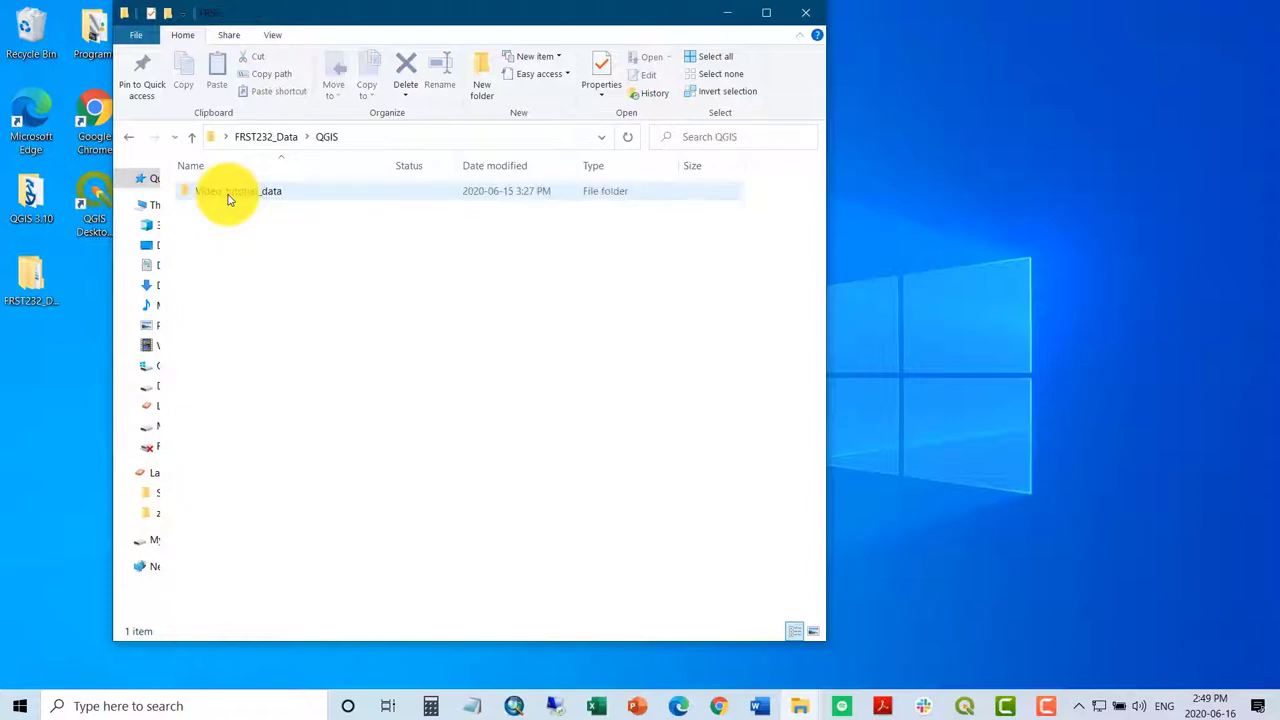
double_click(228, 199)
double_click(230, 200)
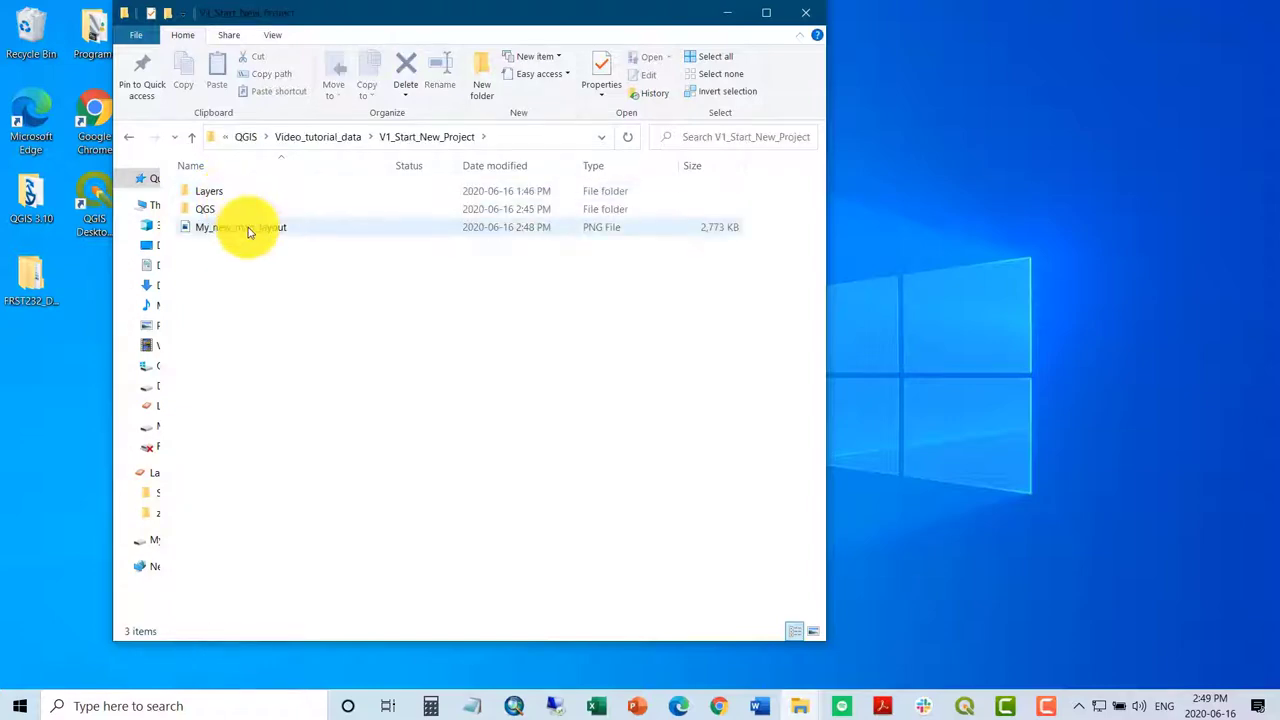
double_click(249, 229)
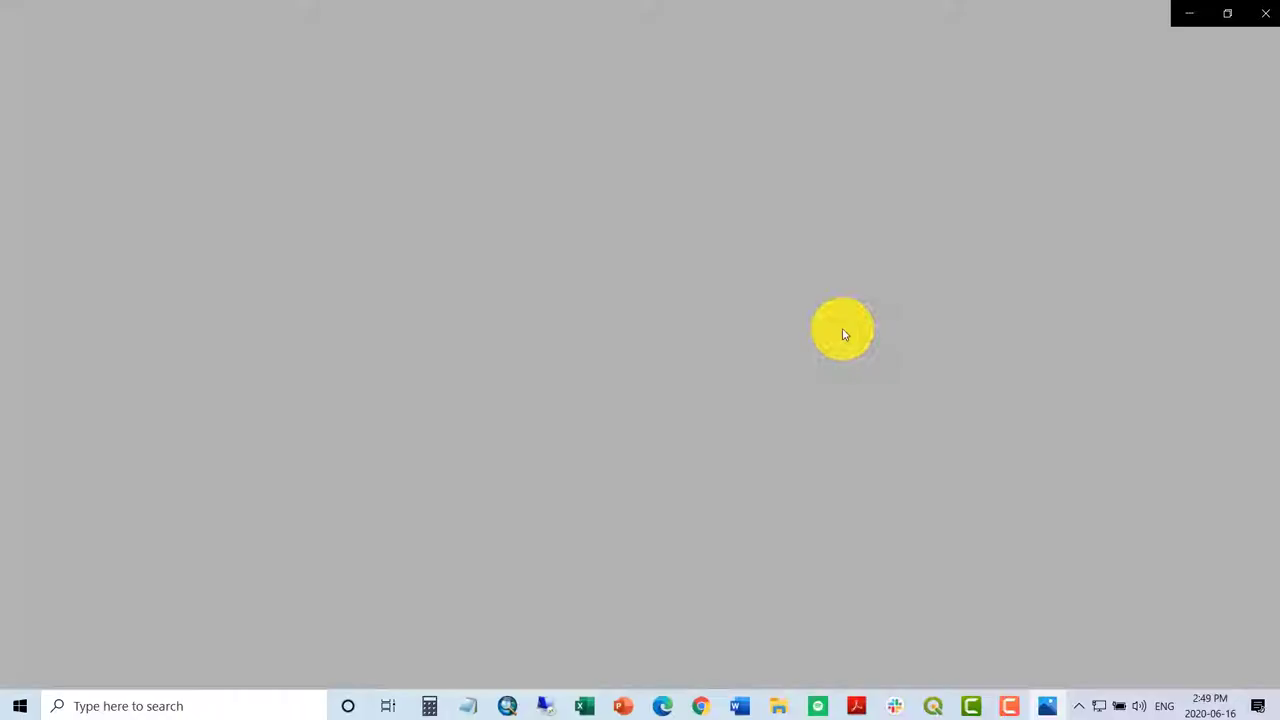